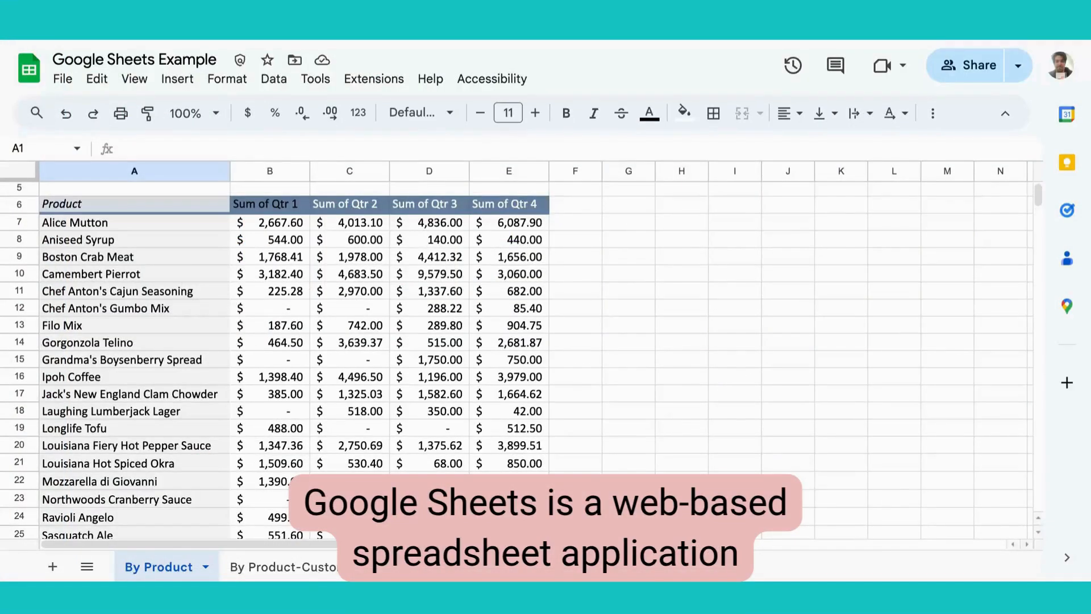
Examine the quarterly product sales on the By Product sheet, selecting each quarter's Grand Total cell from E32 back to B32.
{"action": "scroll", "coordinate": [575, 314], "scroll_direction": "up", "scroll_amount": 1}
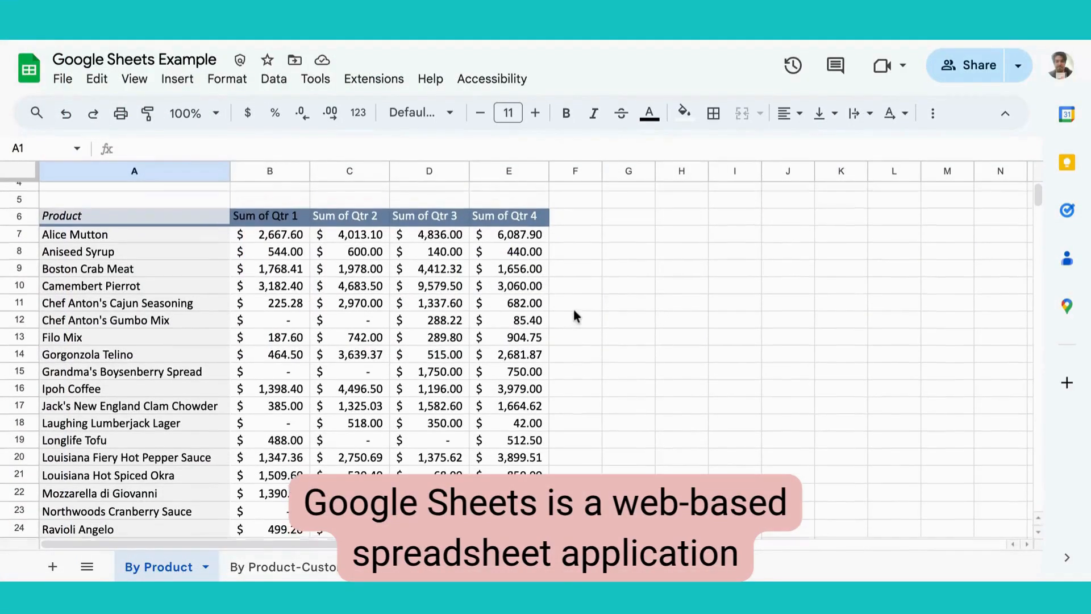
{"action": "scroll", "coordinate": [517, 362], "scroll_direction": "down", "scroll_amount": 2}
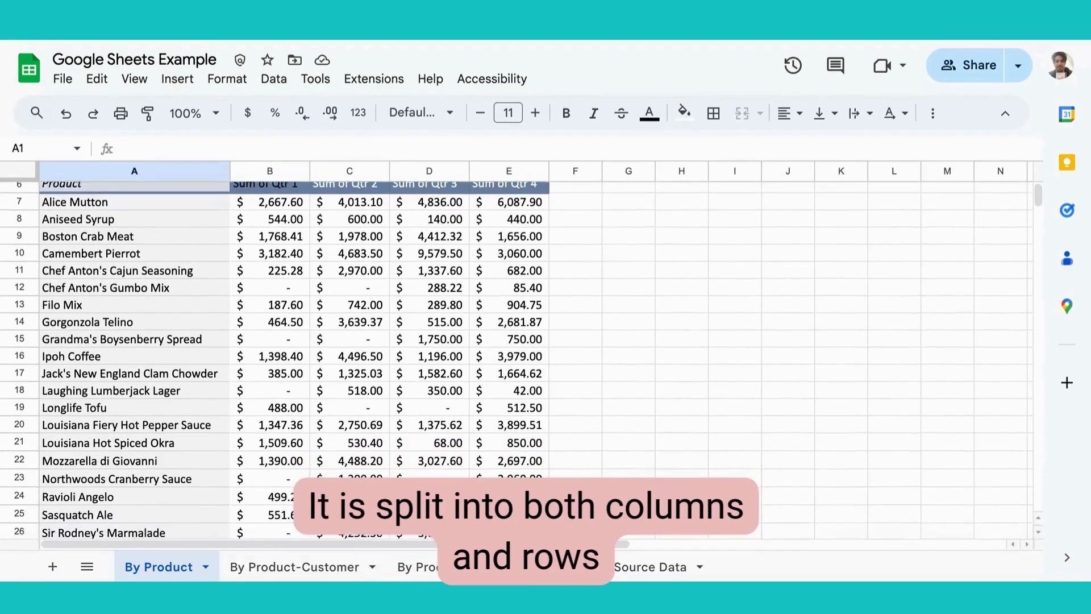
{"action": "scroll", "coordinate": [516, 362], "scroll_direction": "down", "scroll_amount": 3}
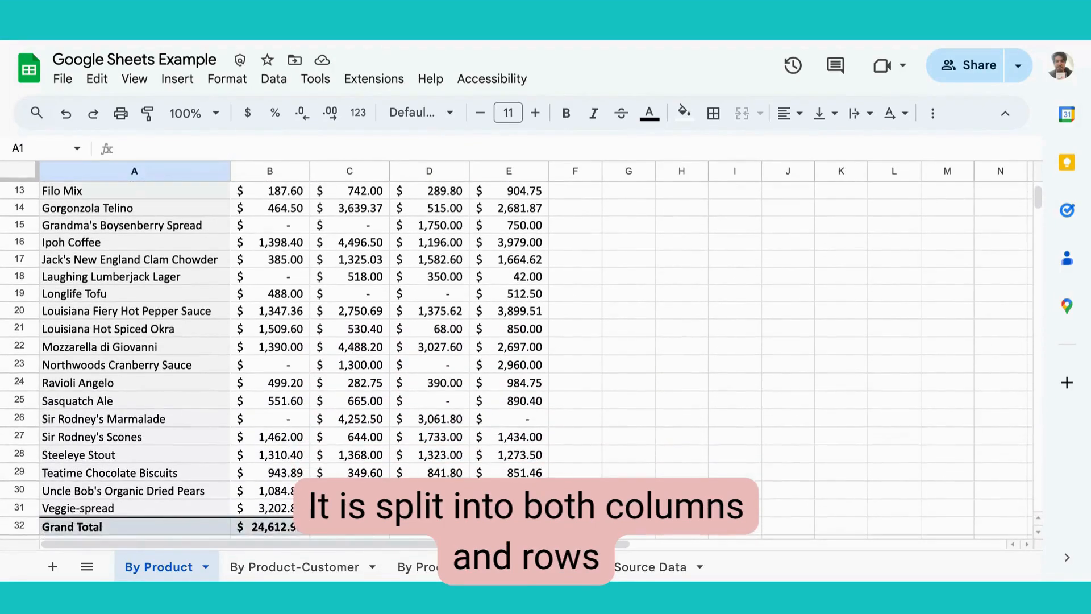
{"action": "scroll", "coordinate": [516, 362], "scroll_direction": "down", "scroll_amount": 1}
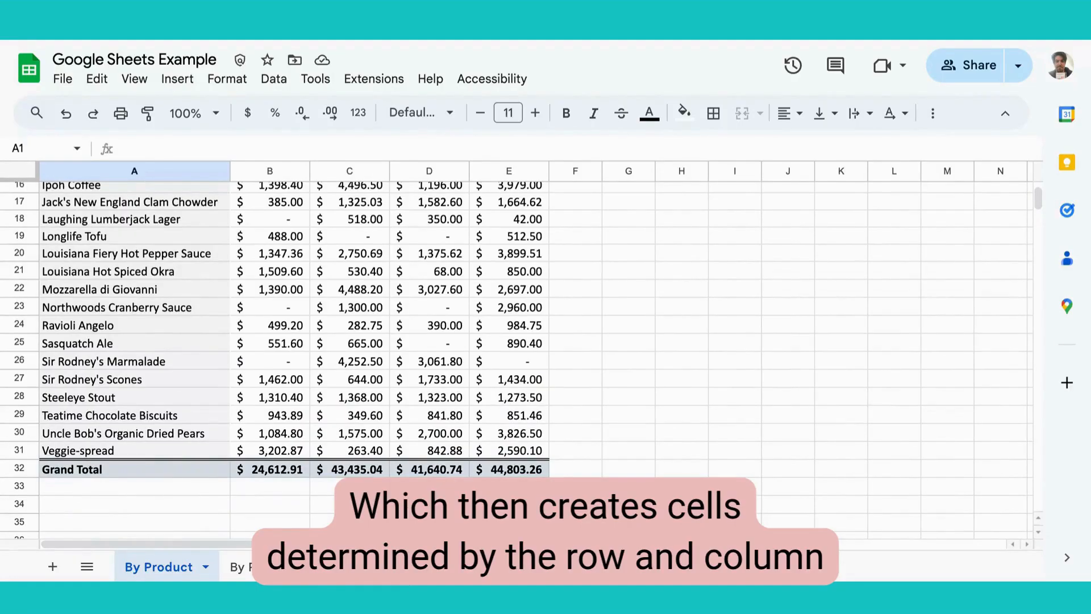
{"action": "left_click", "coordinate": [524, 473]}
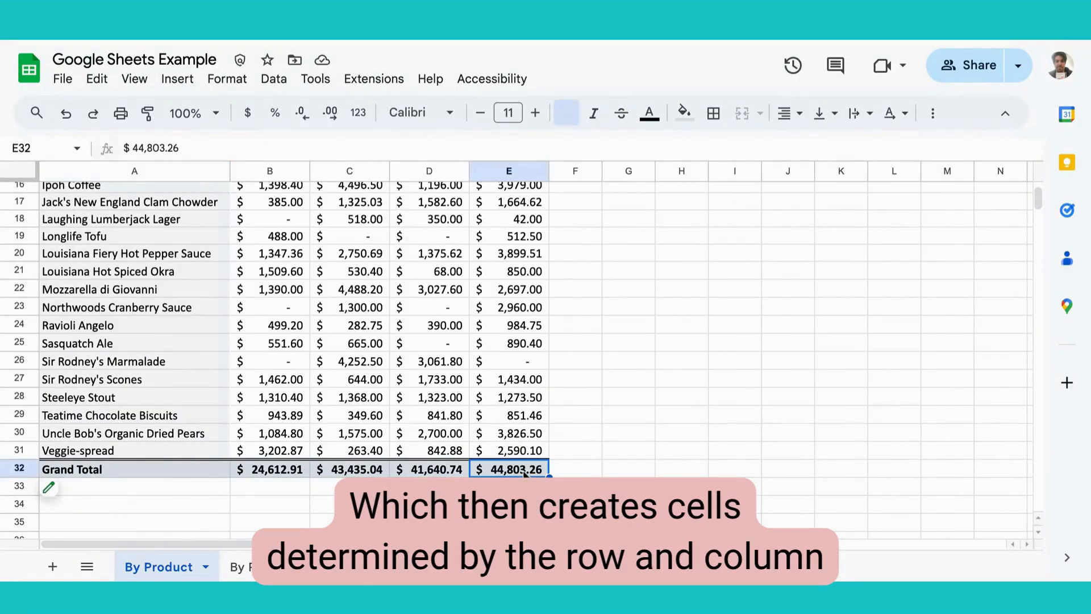
{"action": "left_click", "coordinate": [453, 473]}
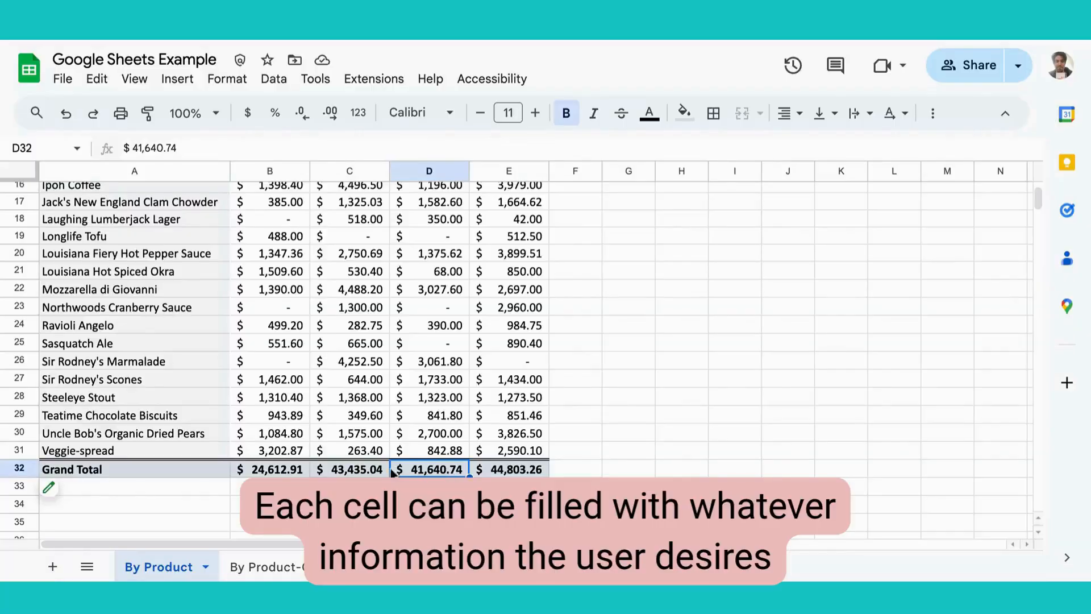
{"action": "left_click", "coordinate": [360, 472]}
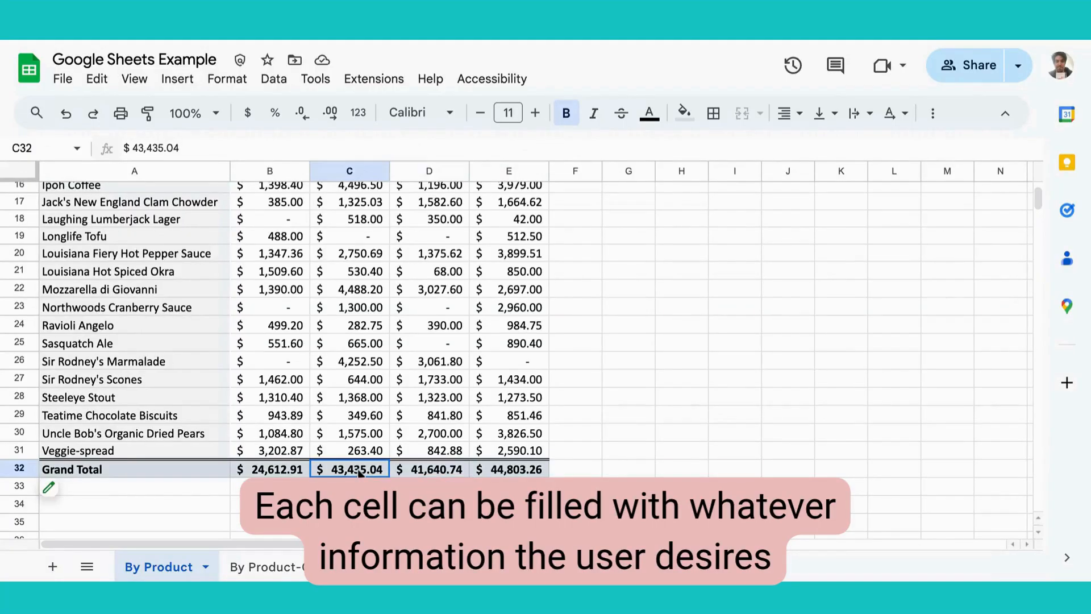
{"action": "left_click", "coordinate": [291, 474]}
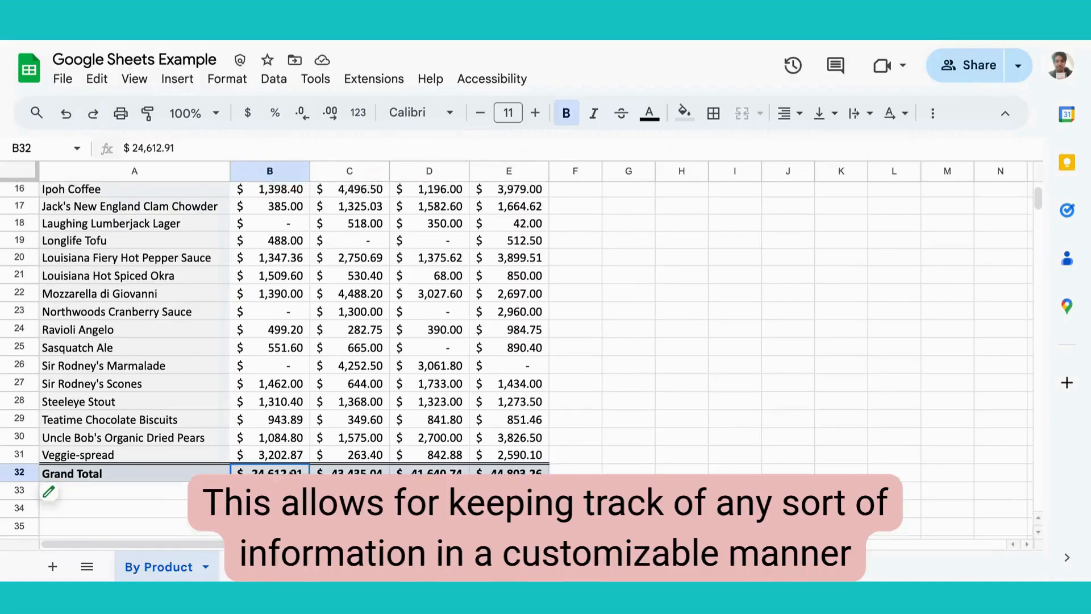
{"action": "scroll", "coordinate": [291, 474], "scroll_direction": "up", "scroll_amount": 5}
{"action": "scroll", "coordinate": [291, 474], "scroll_direction": "down", "scroll_amount": 4}
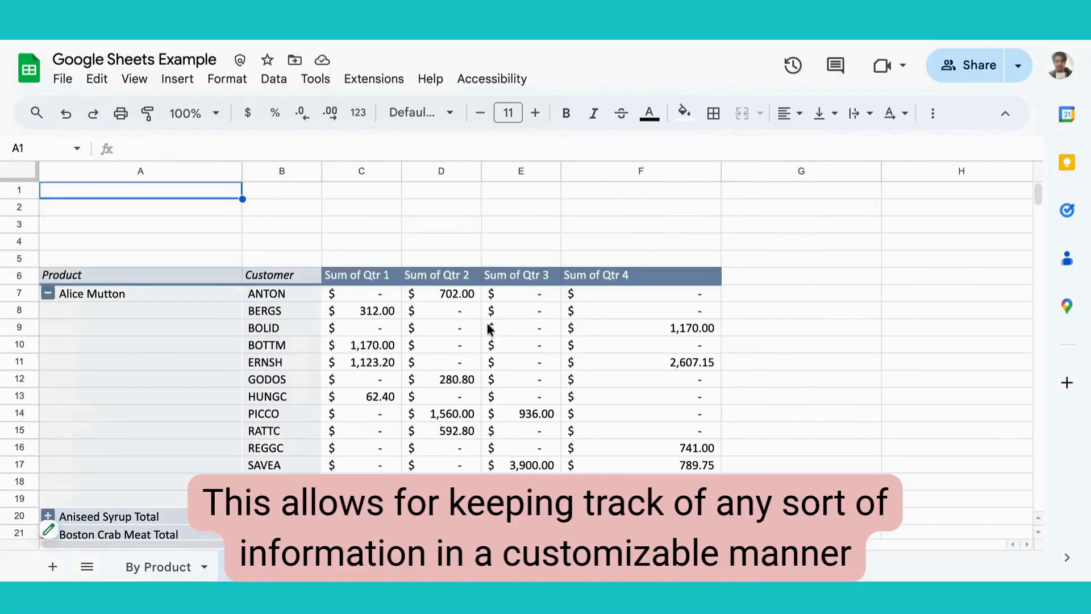
Look through the per-customer quarterly sales for Alice Mutton and the other products, and the detailed product and customer rows.
{"action": "scroll", "coordinate": [490, 328], "scroll_direction": "down", "scroll_amount": 5}
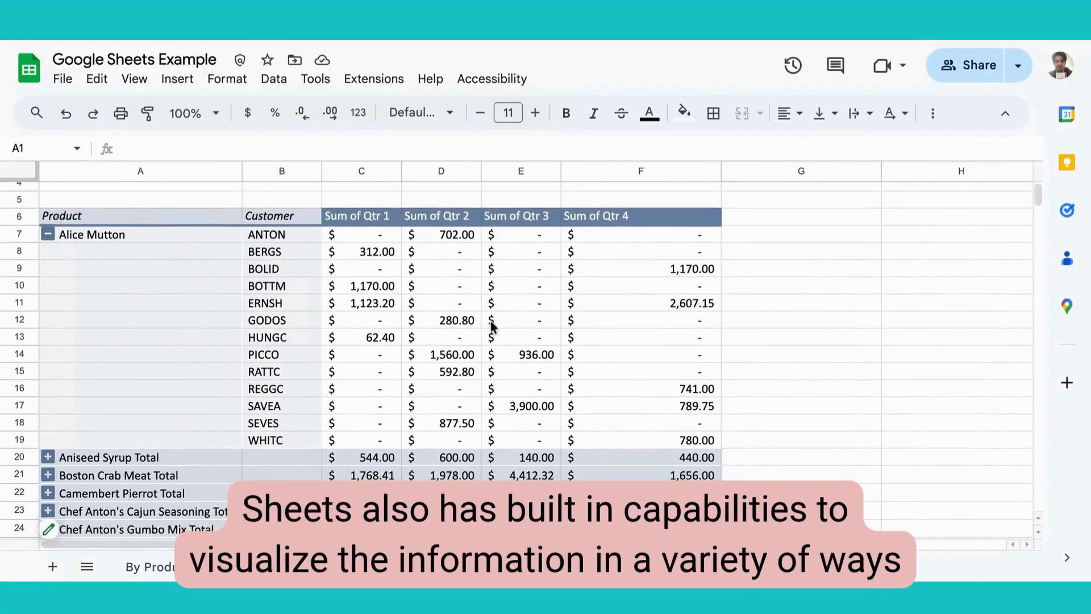
{"action": "scroll", "coordinate": [492, 327], "scroll_direction": "down", "scroll_amount": 7}
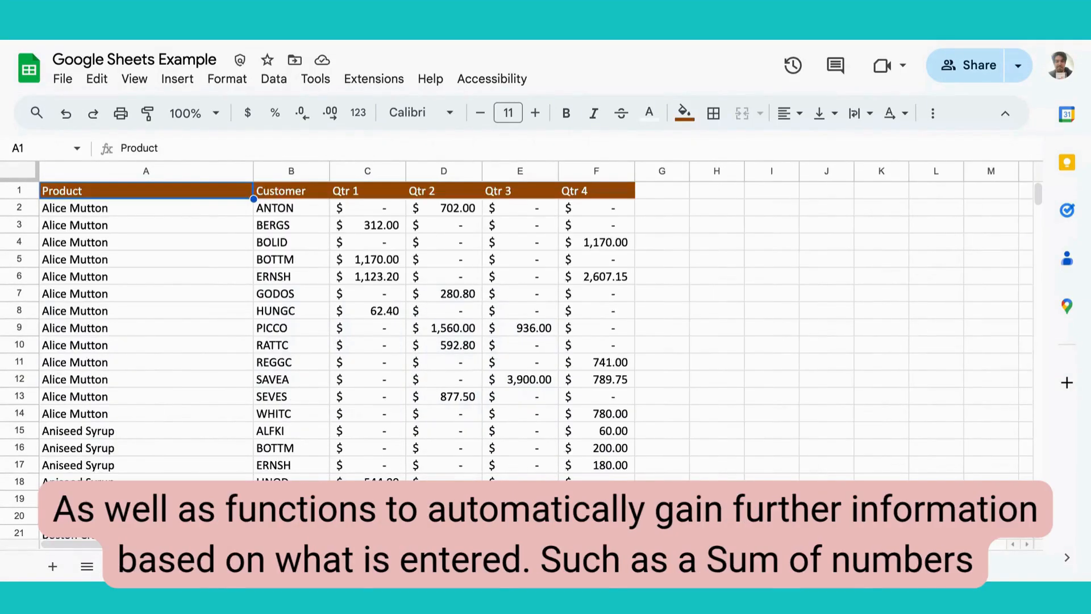
{"action": "scroll", "coordinate": [603, 403], "scroll_direction": "down", "scroll_amount": 18}
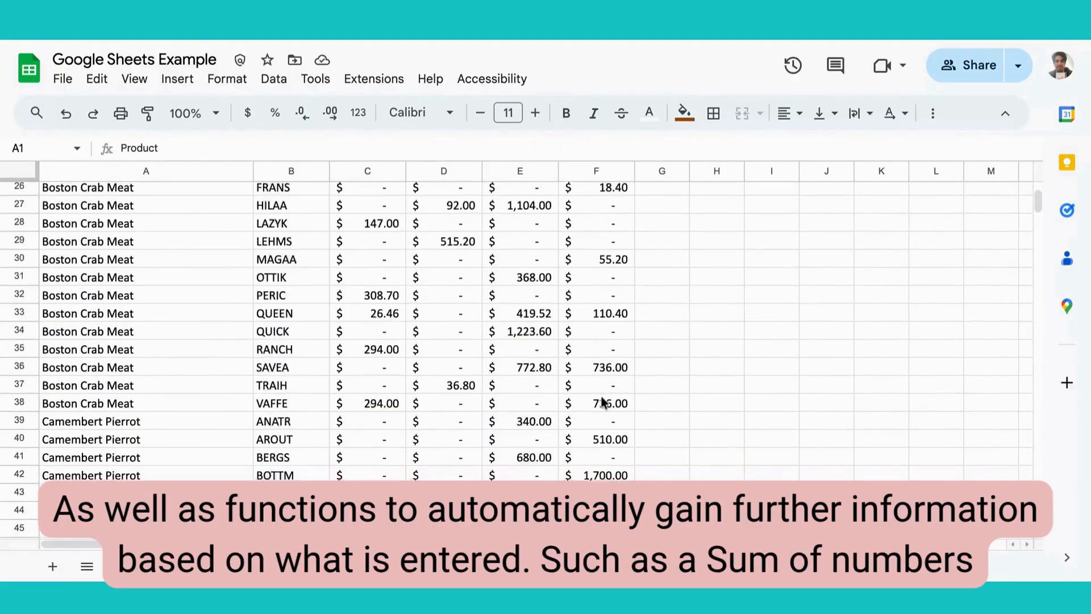
{"action": "scroll", "coordinate": [603, 402], "scroll_direction": "down", "scroll_amount": 15}
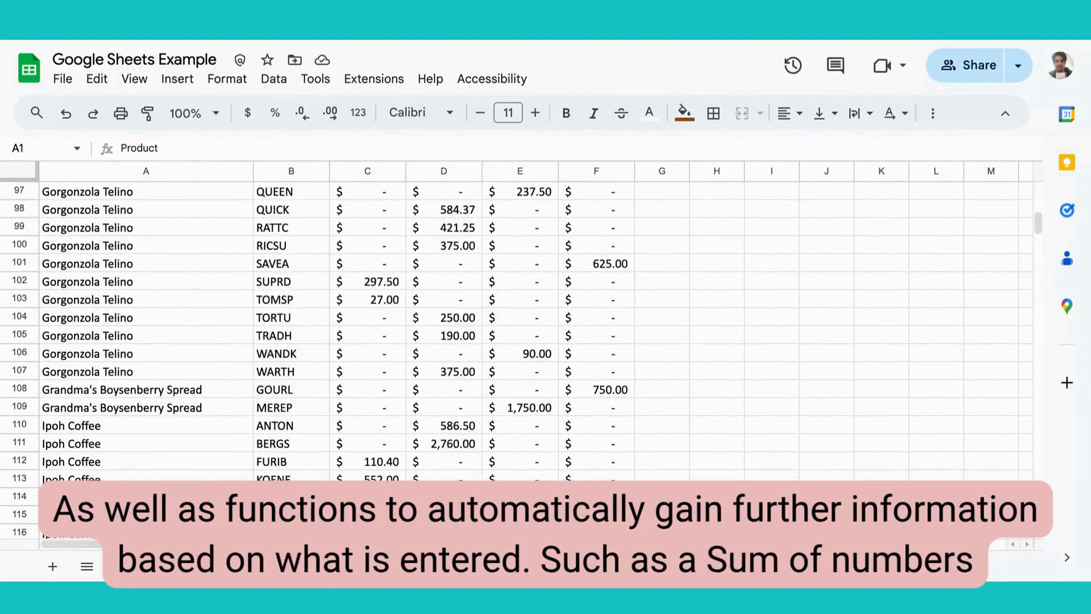
{"action": "scroll", "coordinate": [516, 324], "scroll_direction": "down", "scroll_amount": 3}
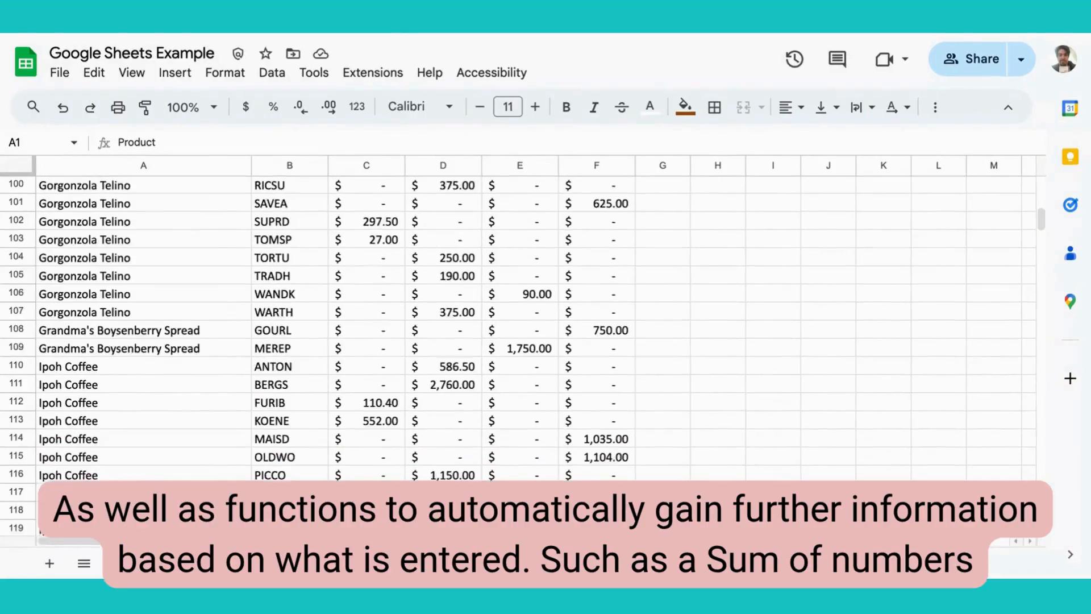
{"action": "scroll", "coordinate": [516, 324], "scroll_direction": "down", "scroll_amount": 3}
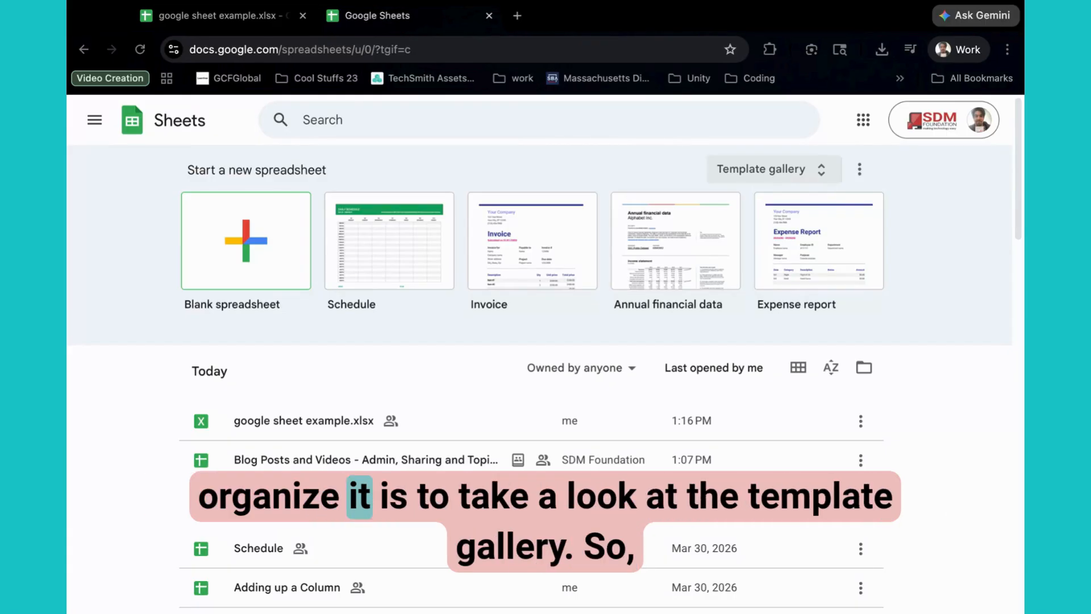
Open the Sheets template gallery and look through the Education and Connected sheets examples templates.
{"action": "left_click", "coordinate": [761, 169]}
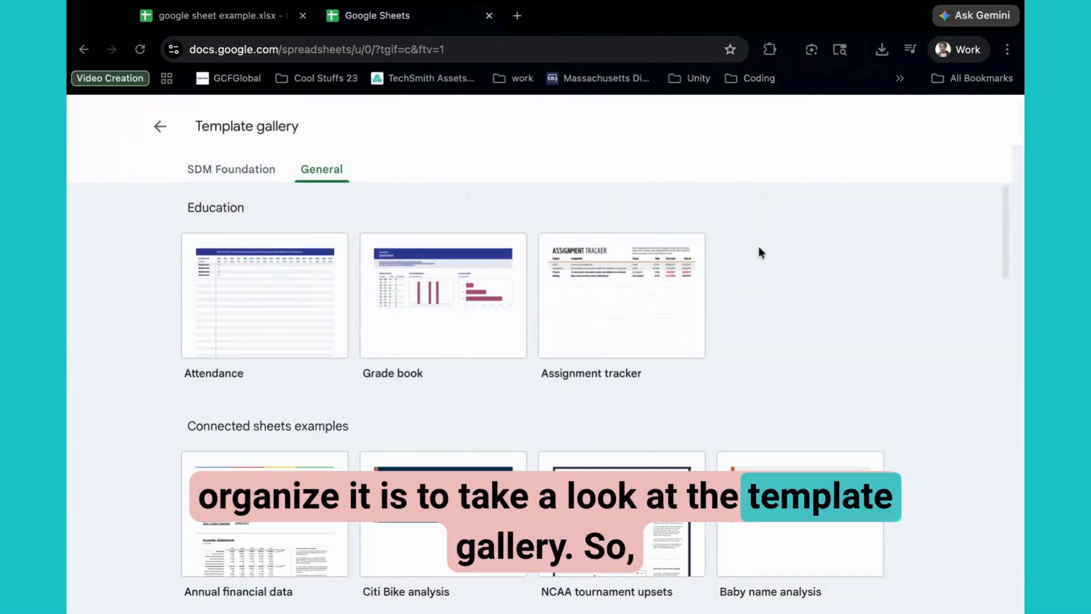
{"action": "scroll", "coordinate": [759, 246], "scroll_direction": "down", "scroll_amount": 1}
{"action": "scroll", "coordinate": [759, 247], "scroll_direction": "up", "scroll_amount": 1}
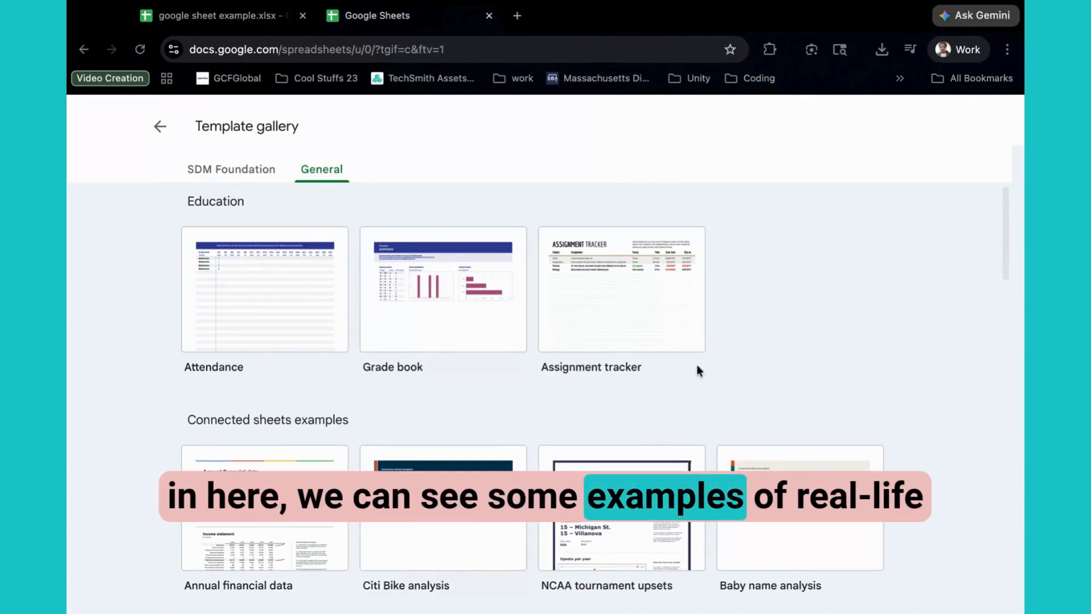
{"action": "scroll", "coordinate": [675, 378], "scroll_direction": "down", "scroll_amount": 1}
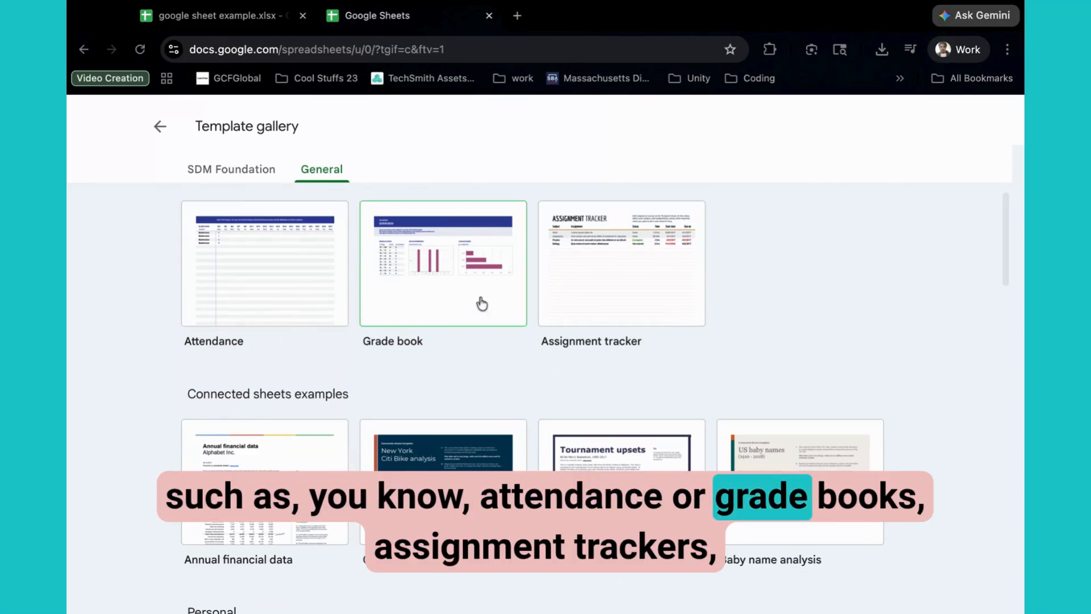
{"action": "scroll", "coordinate": [623, 309], "scroll_direction": "down", "scroll_amount": 3}
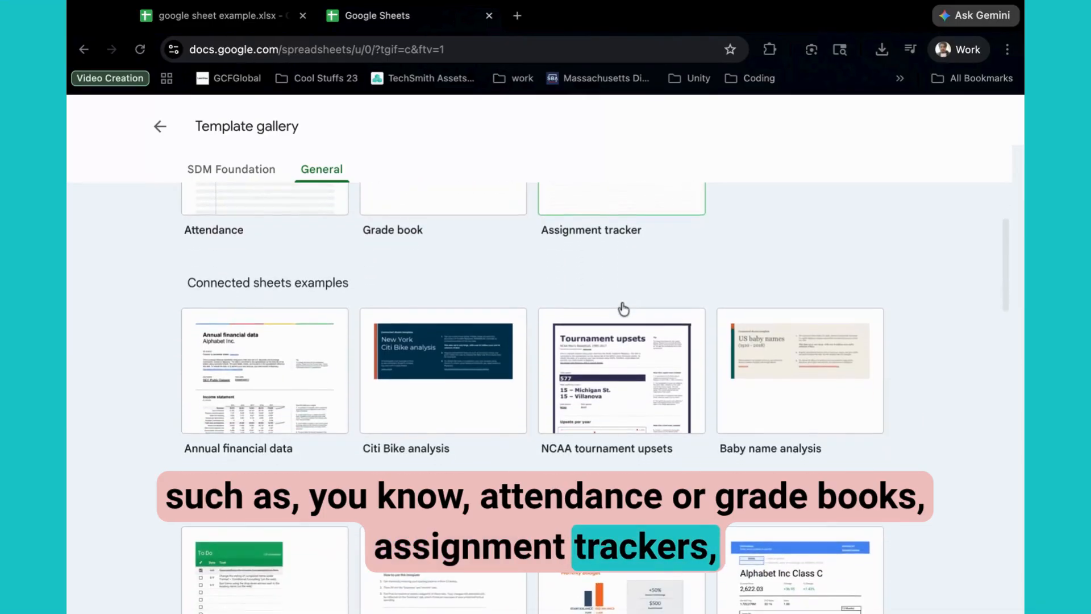
{"action": "scroll", "coordinate": [568, 341], "scroll_direction": "down", "scroll_amount": 2}
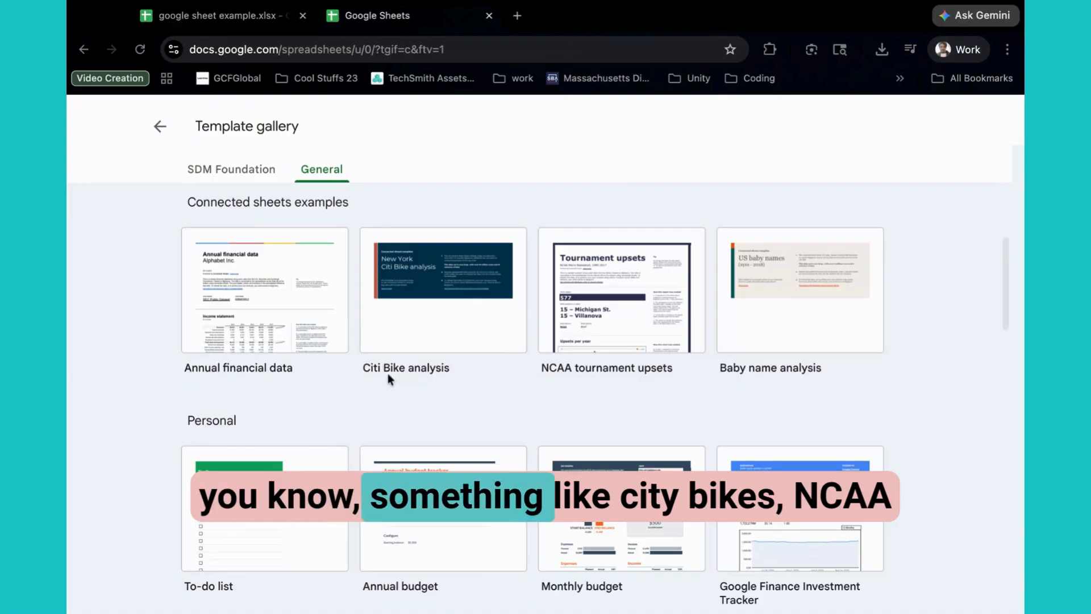
{"action": "scroll", "coordinate": [619, 373], "scroll_direction": "down", "scroll_amount": 1}
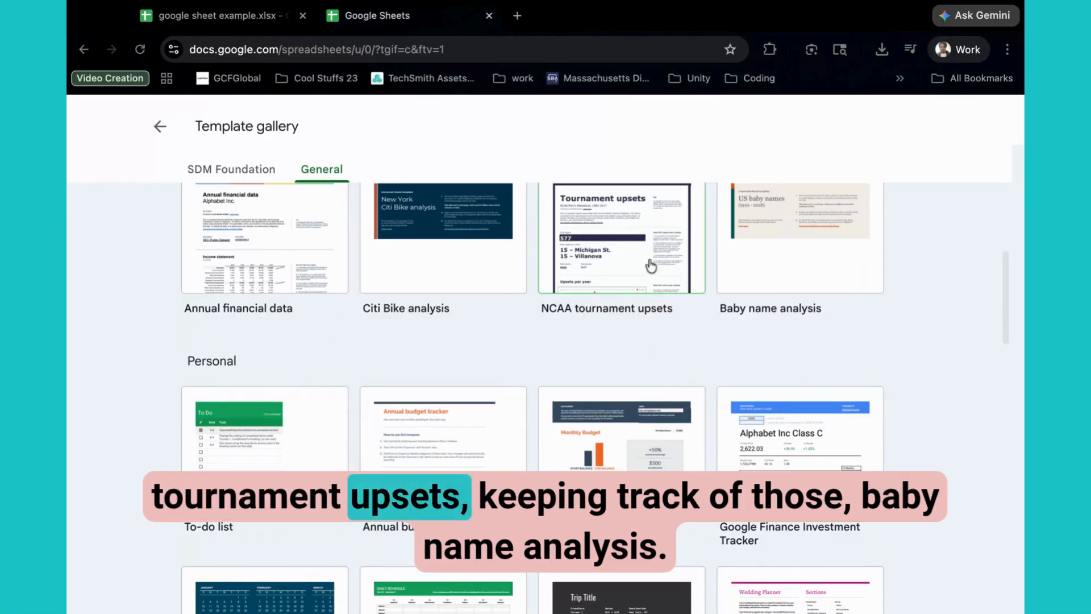
{"action": "scroll", "coordinate": [764, 263], "scroll_direction": "up", "scroll_amount": 1}
{"action": "scroll", "coordinate": [767, 262], "scroll_direction": "down", "scroll_amount": 2}
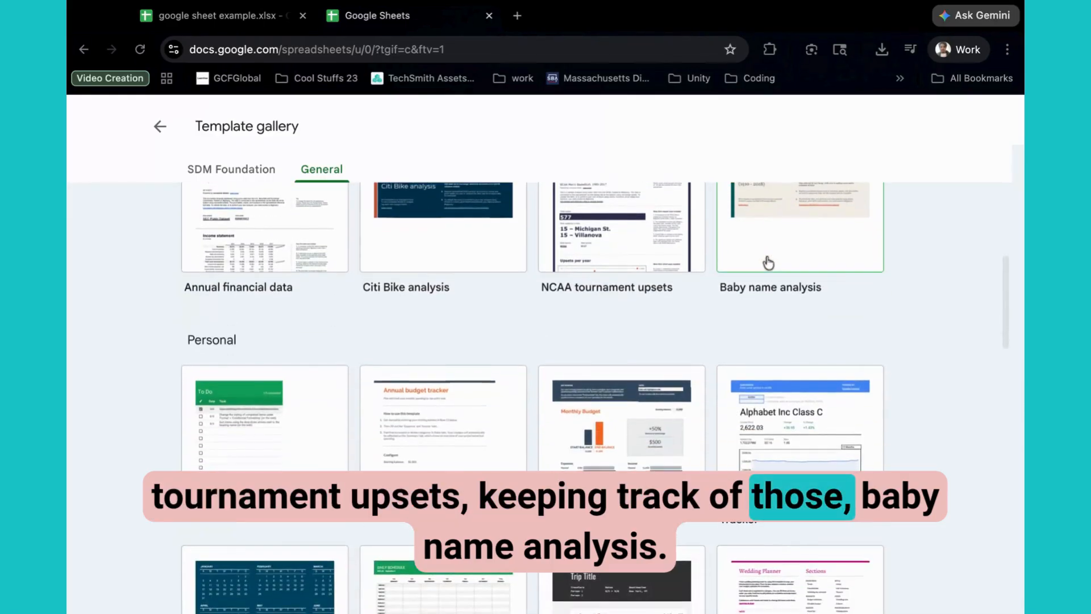
Look through the Personal, Work and Project management templates and return to the Sheets home page.
{"action": "scroll", "coordinate": [768, 262], "scroll_direction": "down", "scroll_amount": 2}
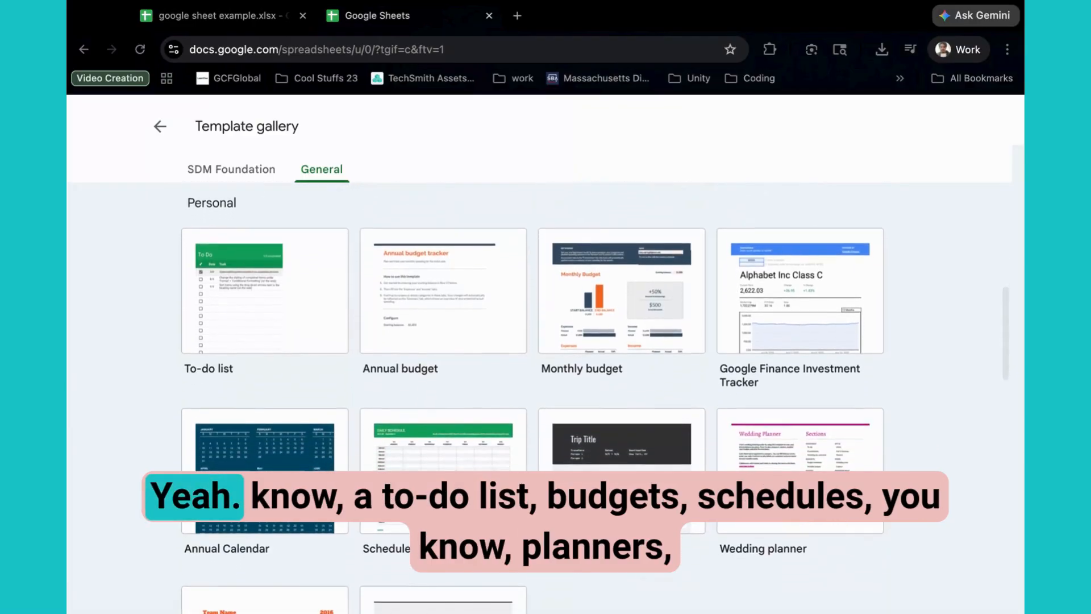
{"action": "scroll", "coordinate": [488, 376], "scroll_direction": "down", "scroll_amount": 2}
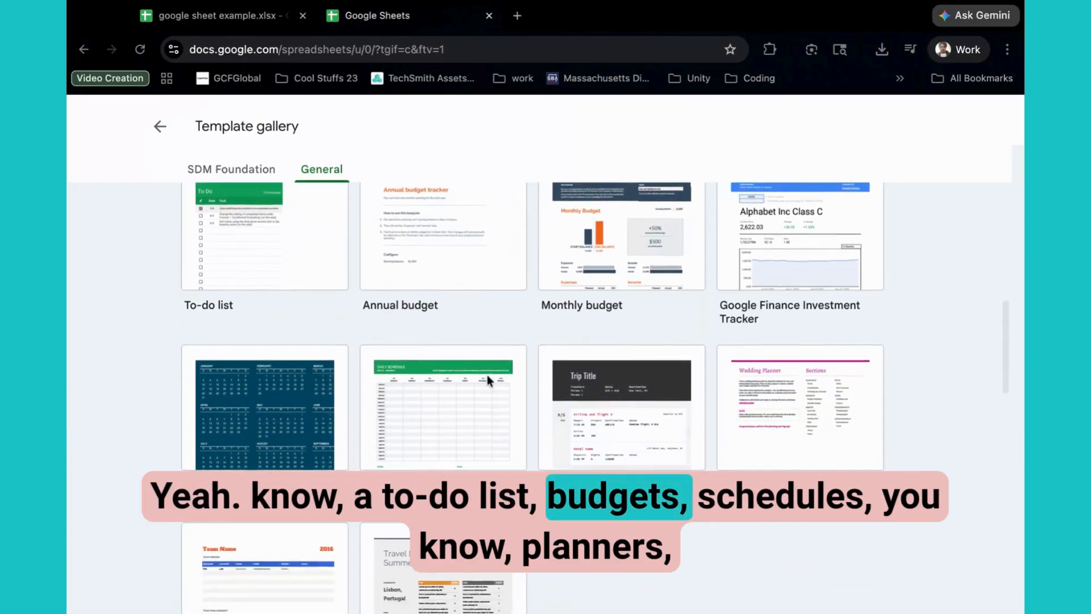
{"action": "scroll", "coordinate": [487, 374], "scroll_direction": "down", "scroll_amount": 1}
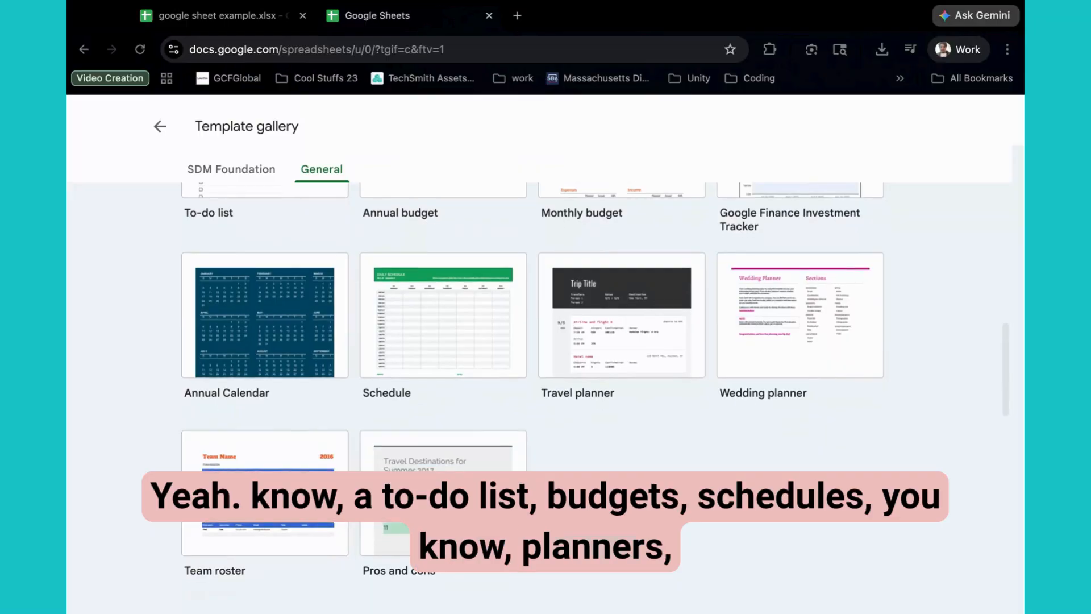
{"action": "scroll", "coordinate": [661, 431], "scroll_direction": "down", "scroll_amount": 2}
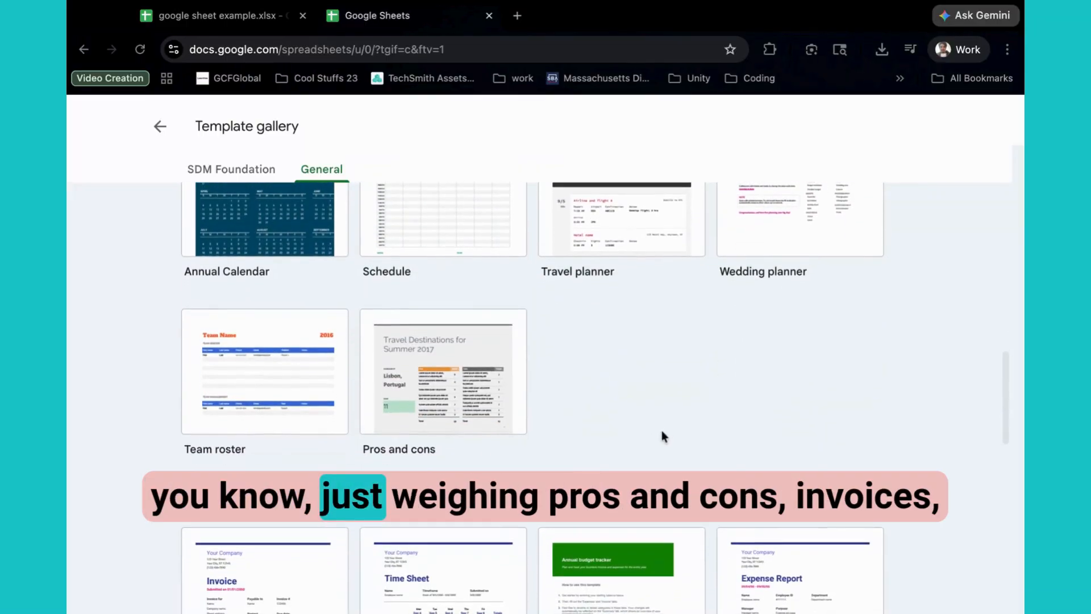
{"action": "scroll", "coordinate": [662, 430], "scroll_direction": "down", "scroll_amount": 5}
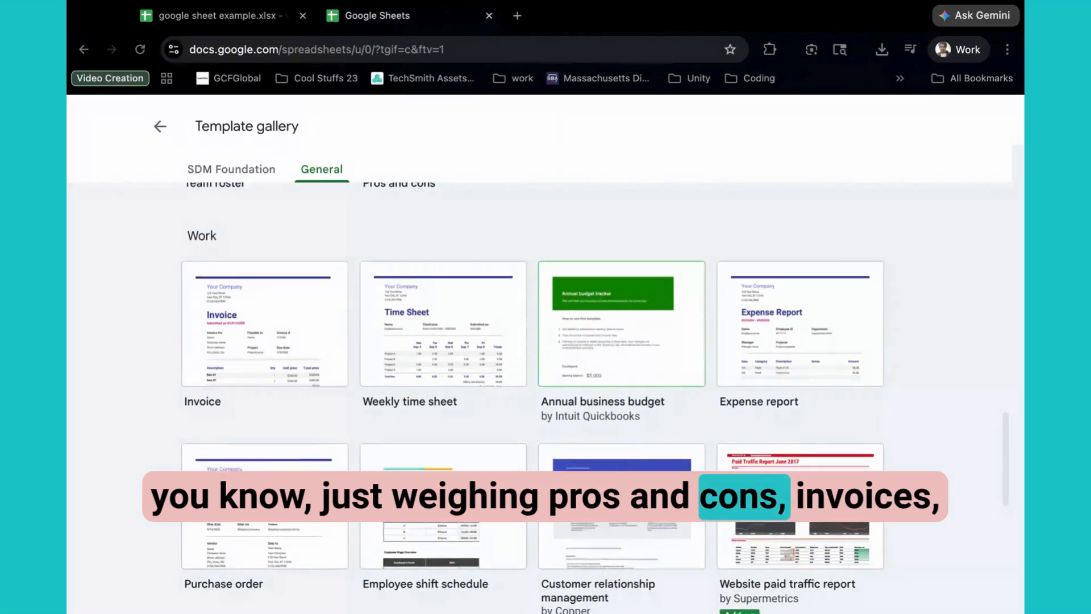
{"action": "scroll", "coordinate": [622, 330], "scroll_direction": "down", "scroll_amount": 2}
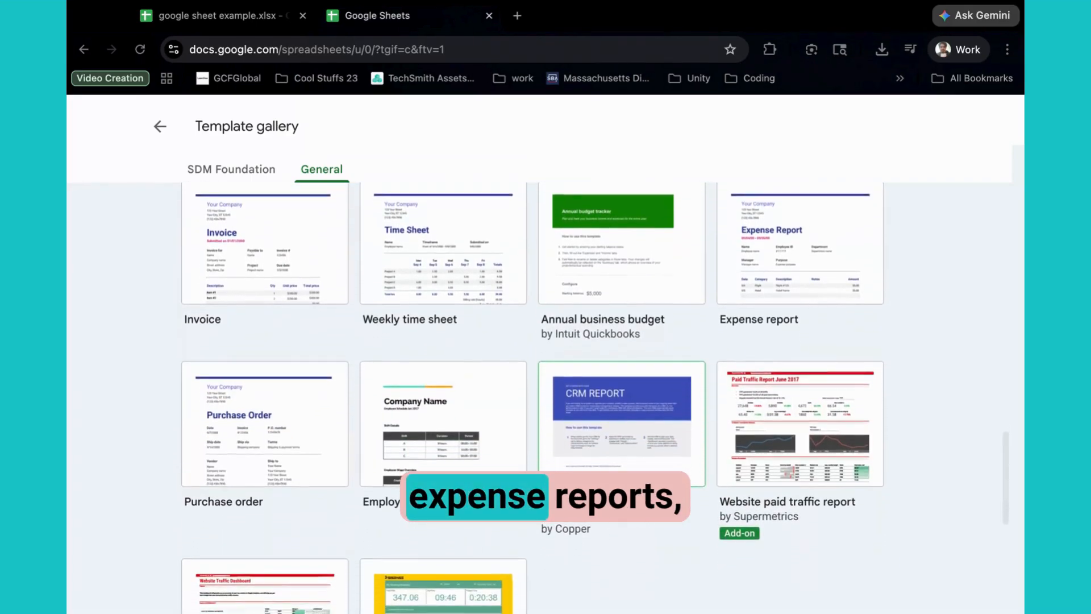
{"action": "scroll", "coordinate": [621, 329], "scroll_direction": "down", "scroll_amount": 2}
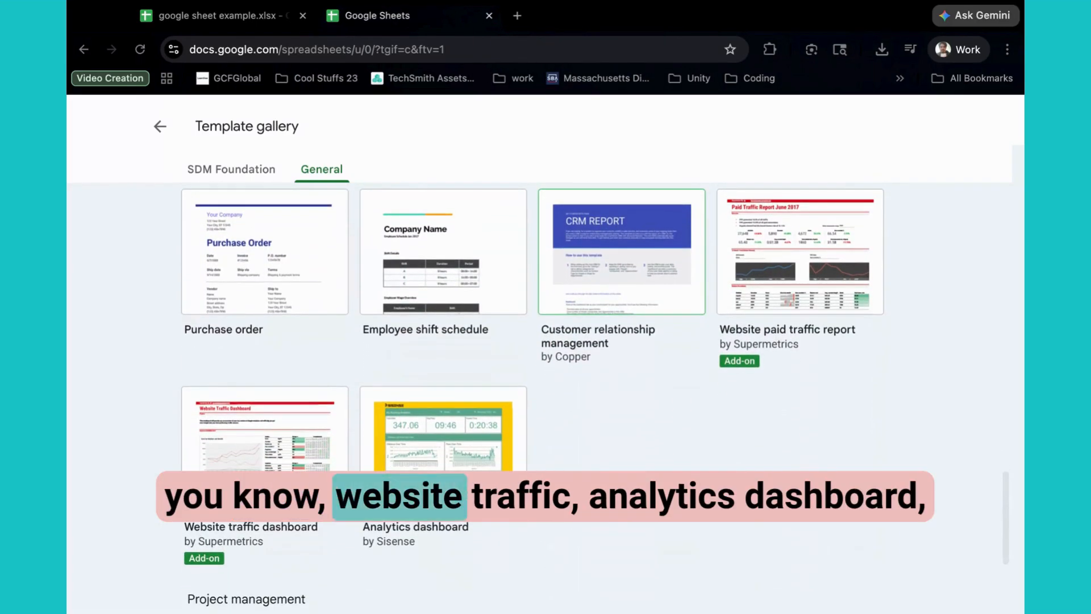
{"action": "scroll", "coordinate": [622, 489], "scroll_direction": "down", "scroll_amount": 4}
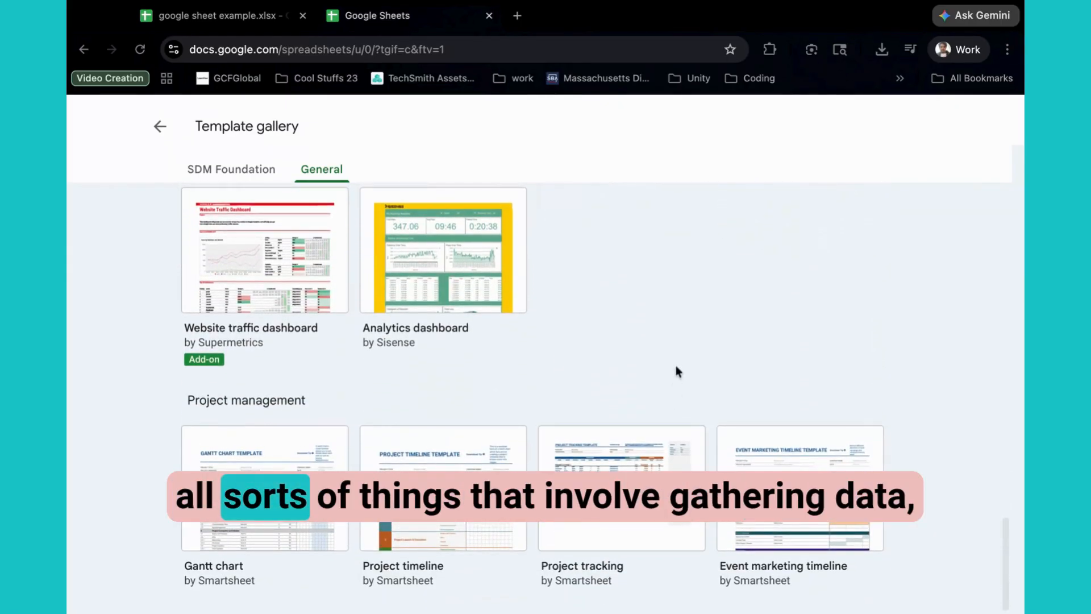
{"action": "scroll", "coordinate": [676, 370], "scroll_direction": "up", "scroll_amount": 15}
{"action": "scroll", "coordinate": [676, 370], "scroll_direction": "up", "scroll_amount": 10}
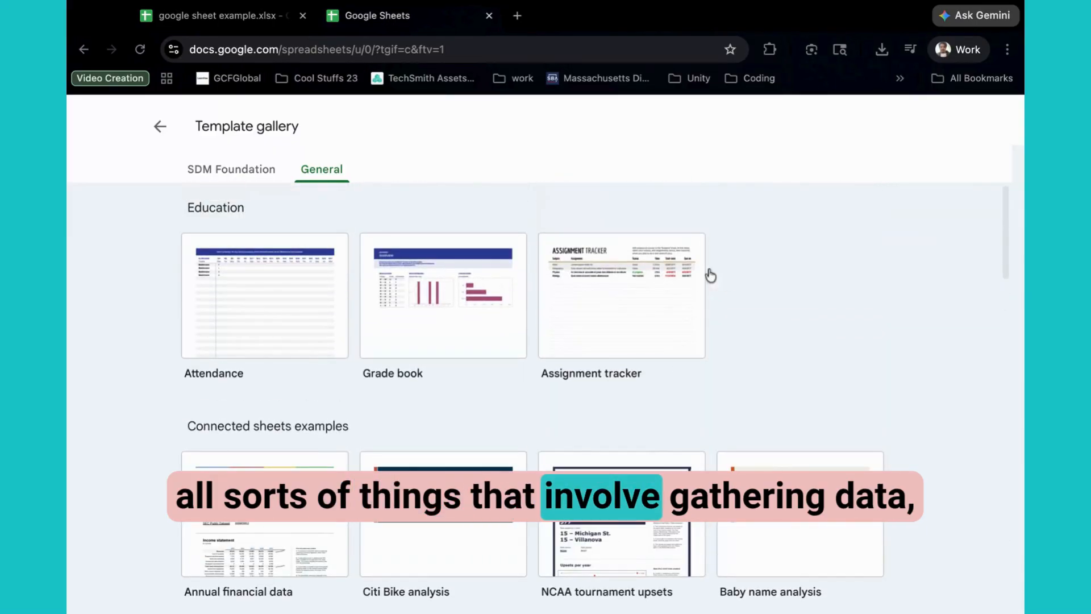
{"action": "left_click", "coordinate": [162, 129]}
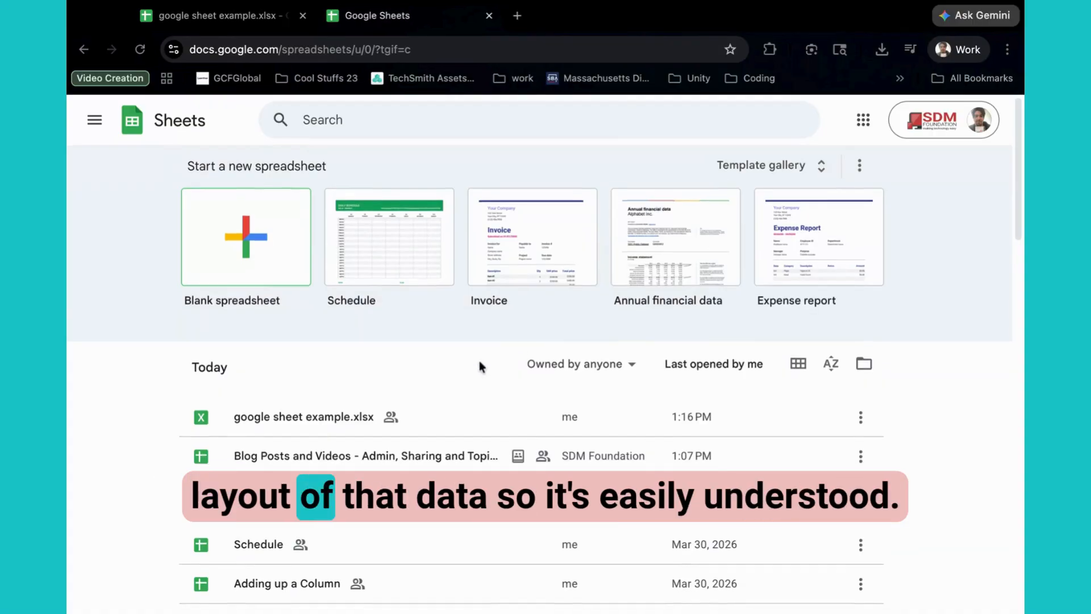
{"action": "scroll", "coordinate": [481, 365], "scroll_direction": "down", "scroll_amount": 1}
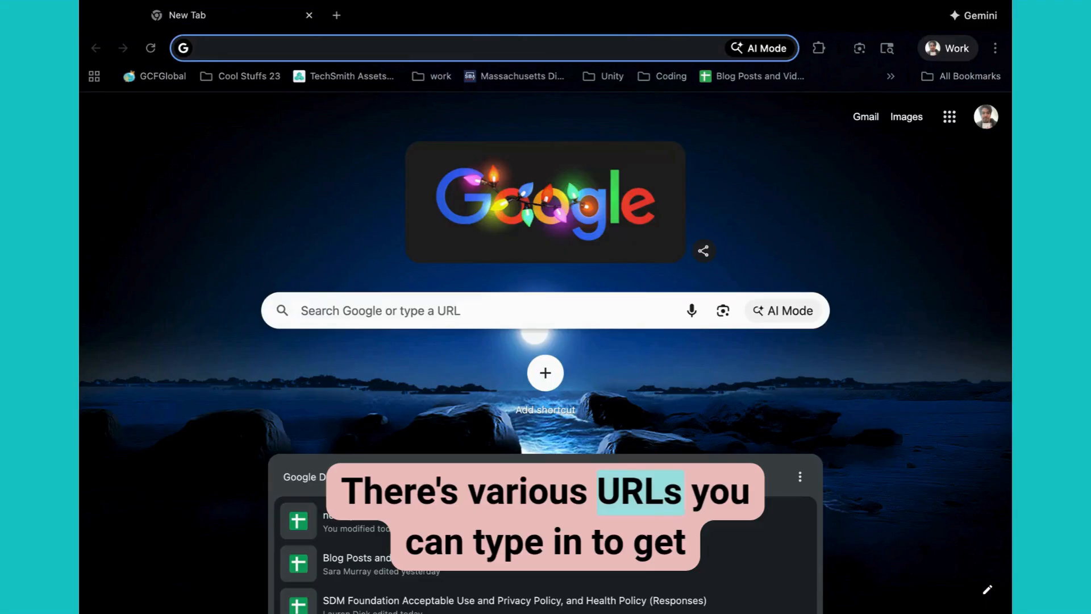
Open the Sheets home page at docs.google.com/spreadsheets.
{"action": "type", "text": "d"}
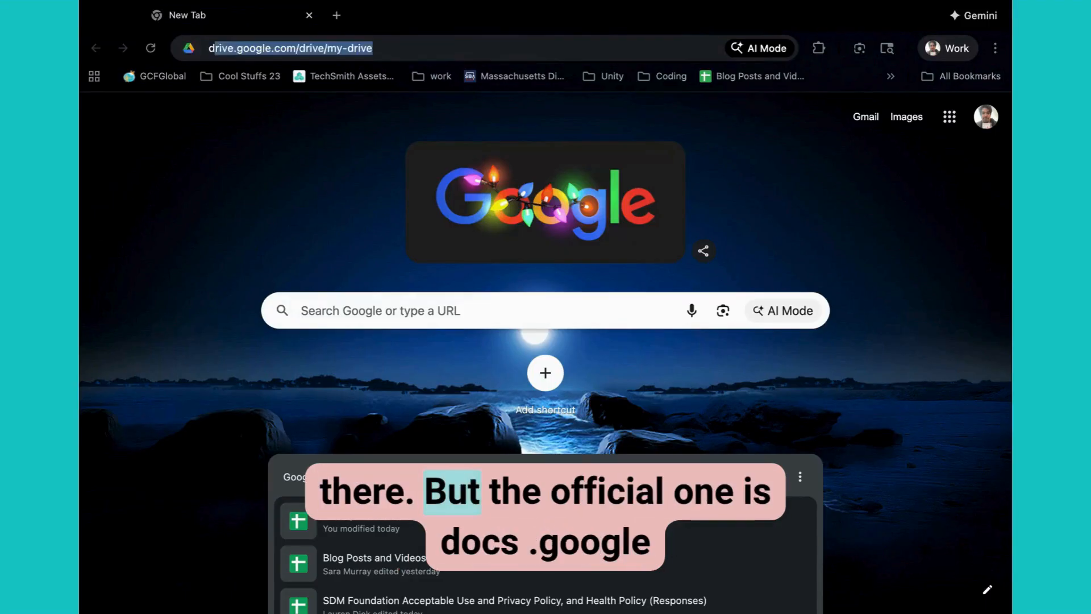
{"action": "type", "text": "ocs.google.c"}
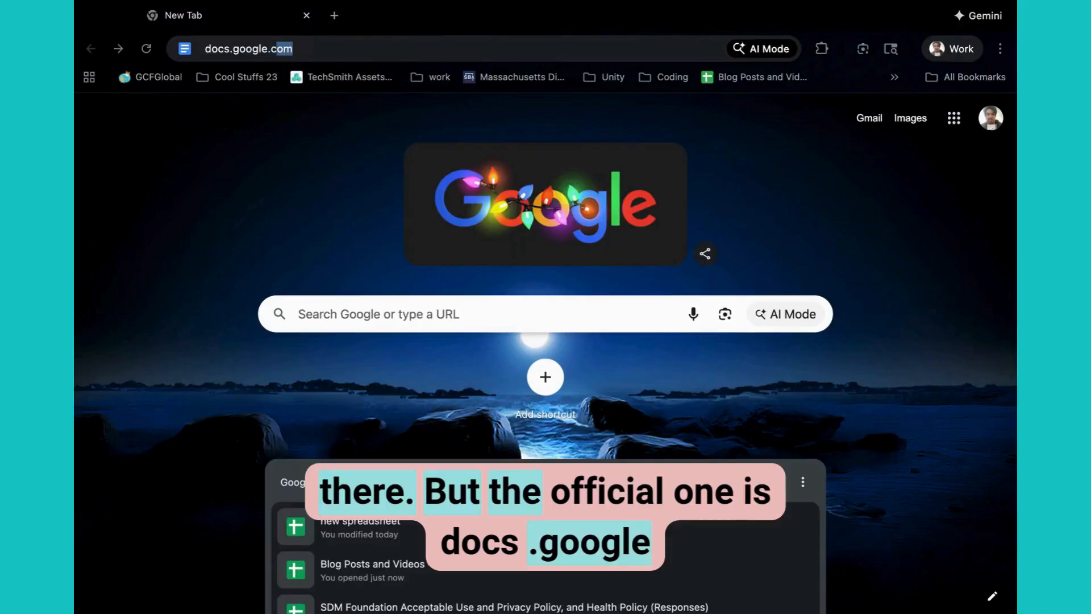
{"action": "type", "text": "om/spreadsheets"}
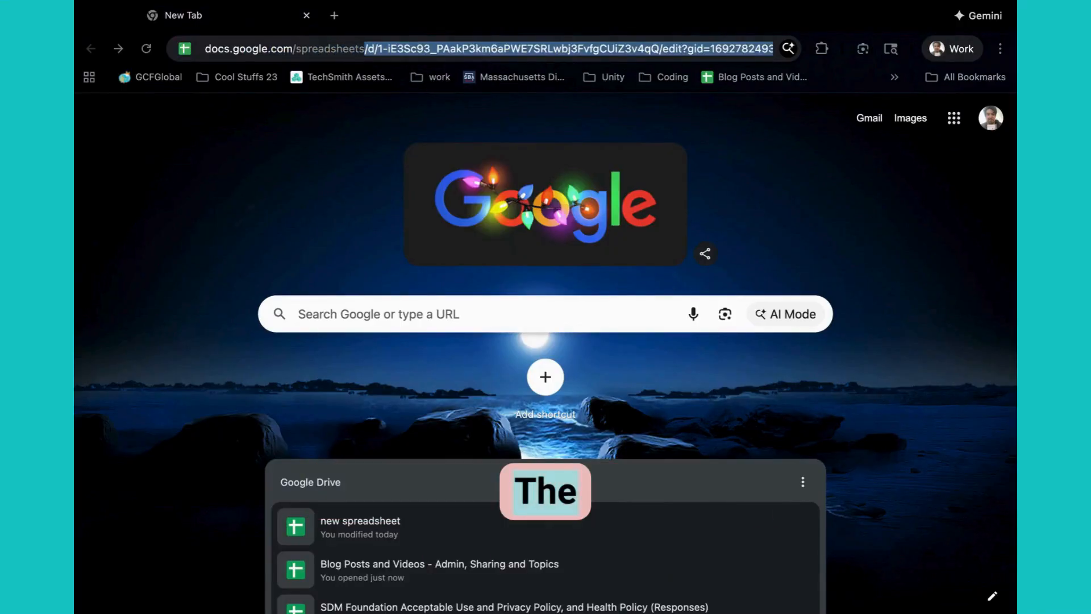
{"action": "key", "text": "Delete"}
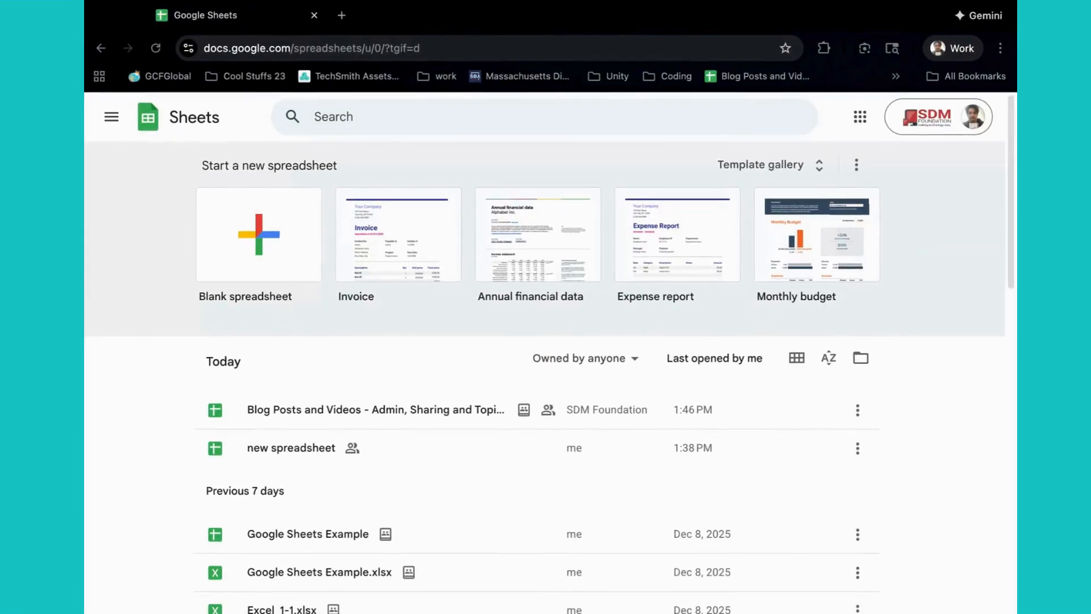
Create a blank spreadsheet and name it "example 1".
{"action": "left_click", "coordinate": [272, 251]}
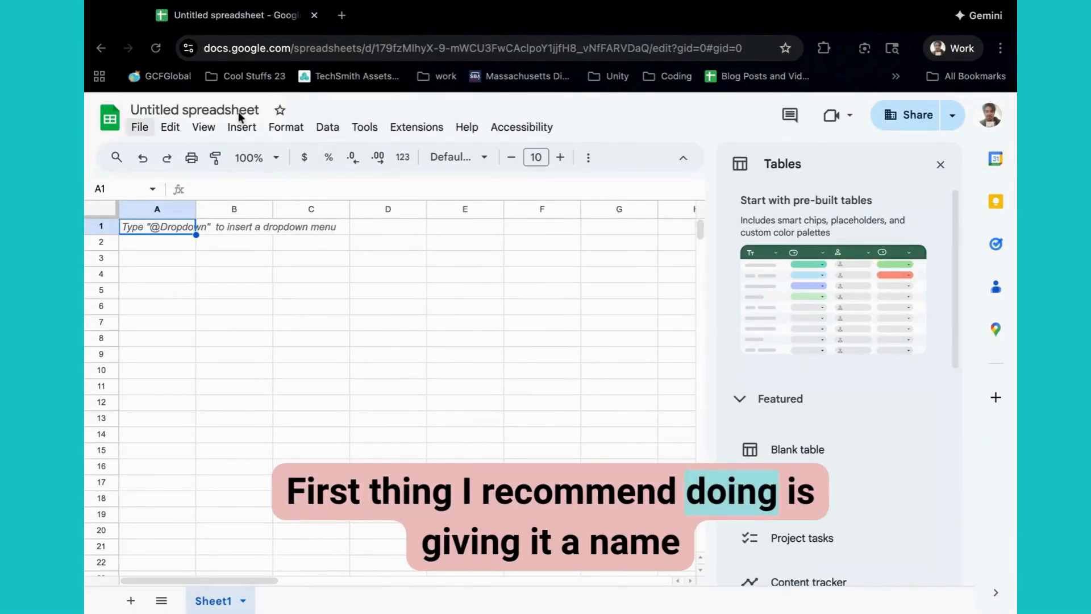
{"action": "left_click", "coordinate": [245, 109]}
{"action": "triple_click", "coordinate": [246, 109]}
{"action": "type", "text": "ex"}
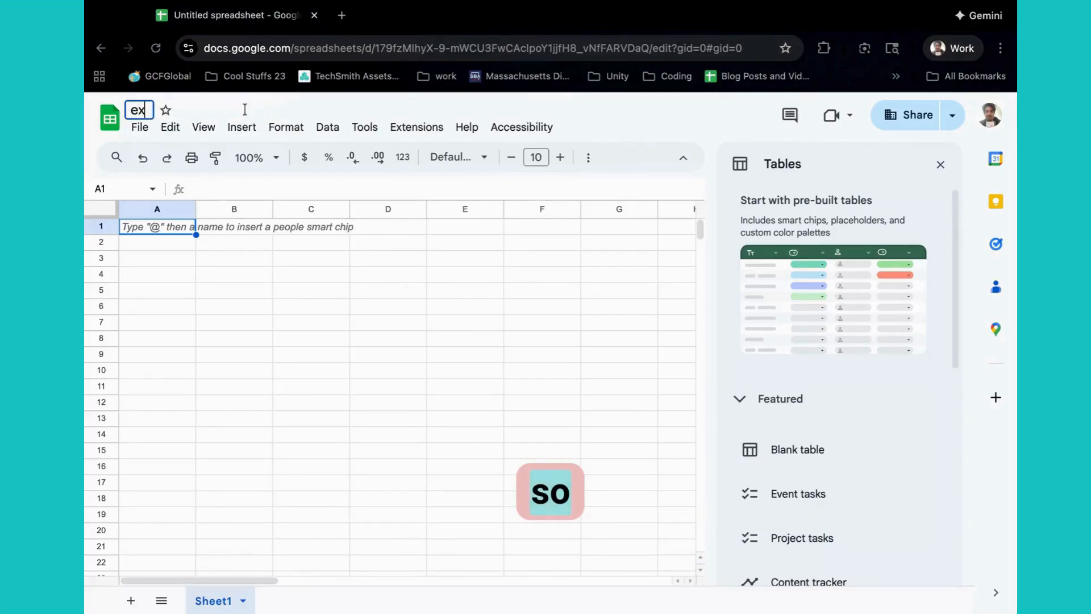
{"action": "type", "text": "ample 1"}
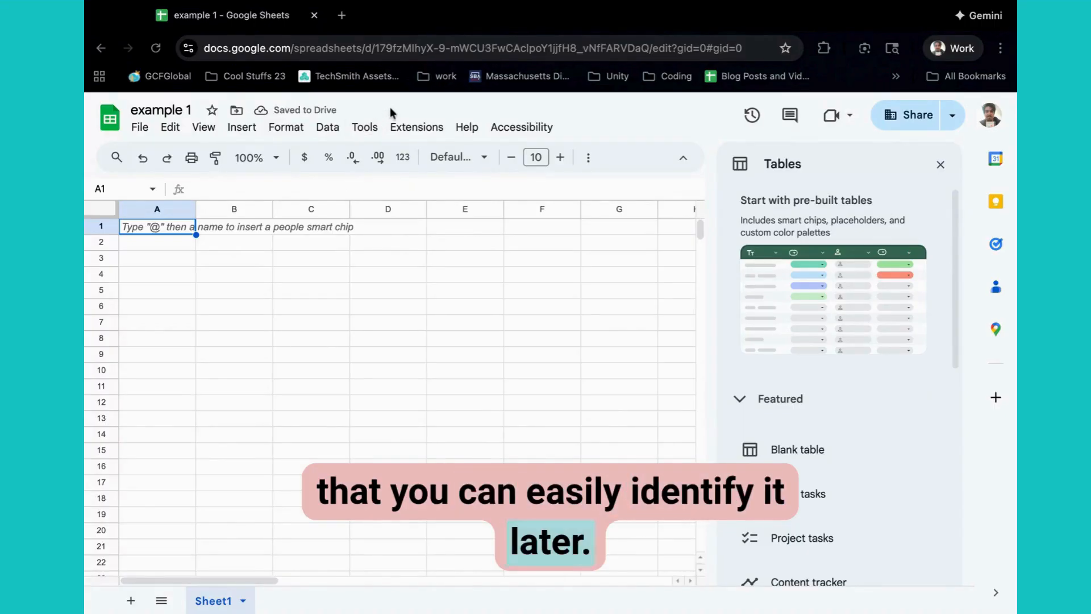
Open the Sheets home page in a new browser tab through the Google apps launcher.
{"action": "left_click", "coordinate": [341, 15]}
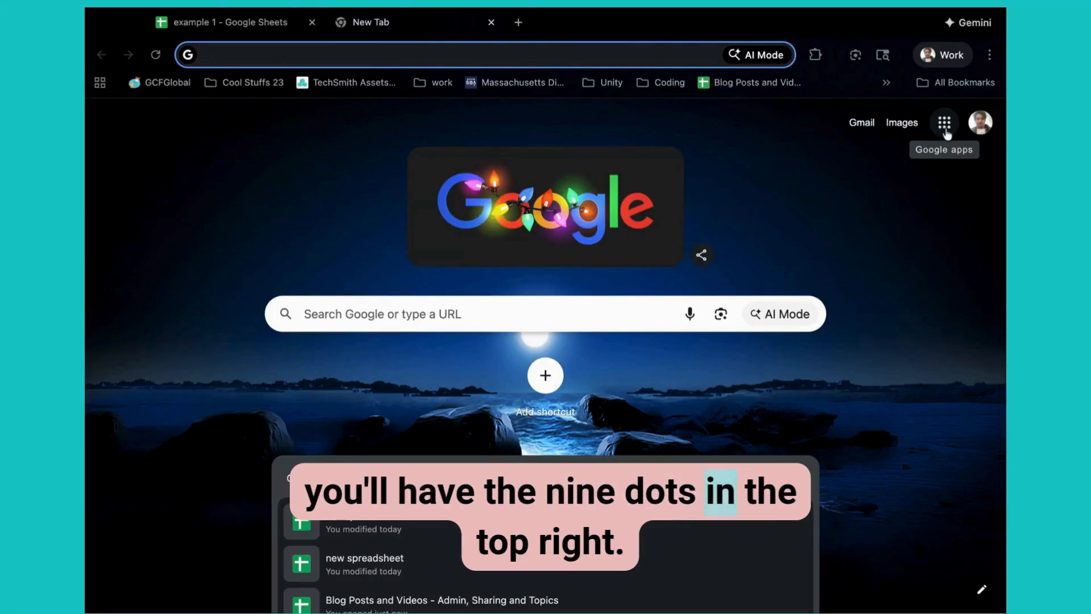
{"action": "left_click", "coordinate": [946, 130]}
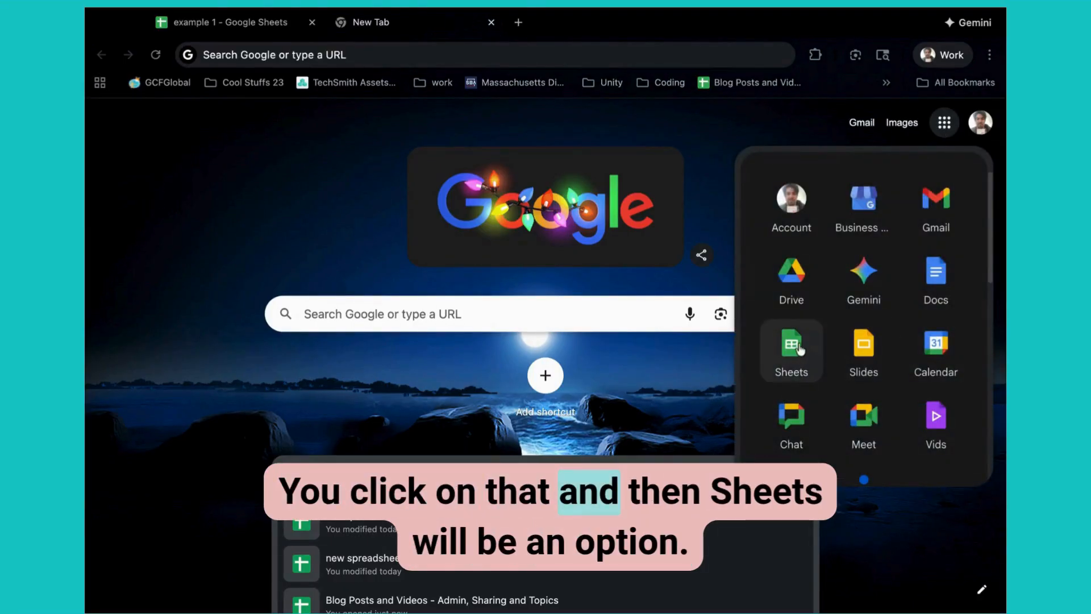
{"action": "left_click", "coordinate": [798, 352]}
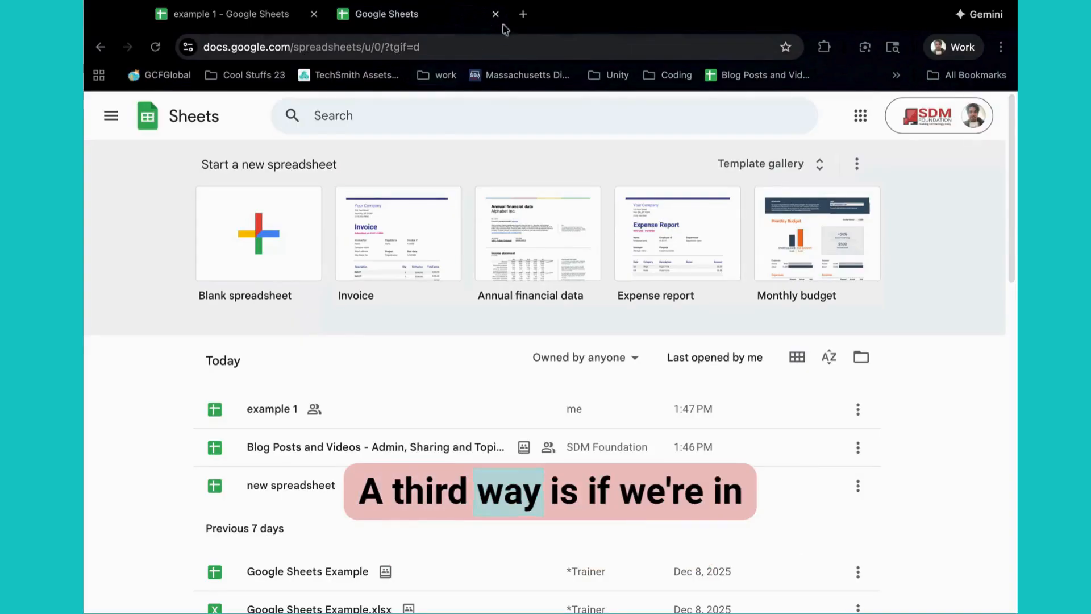
Open Google Drive in another browser tab through the Google apps launcher and create a new Google Sheets file from there.
{"action": "left_click", "coordinate": [524, 14]}
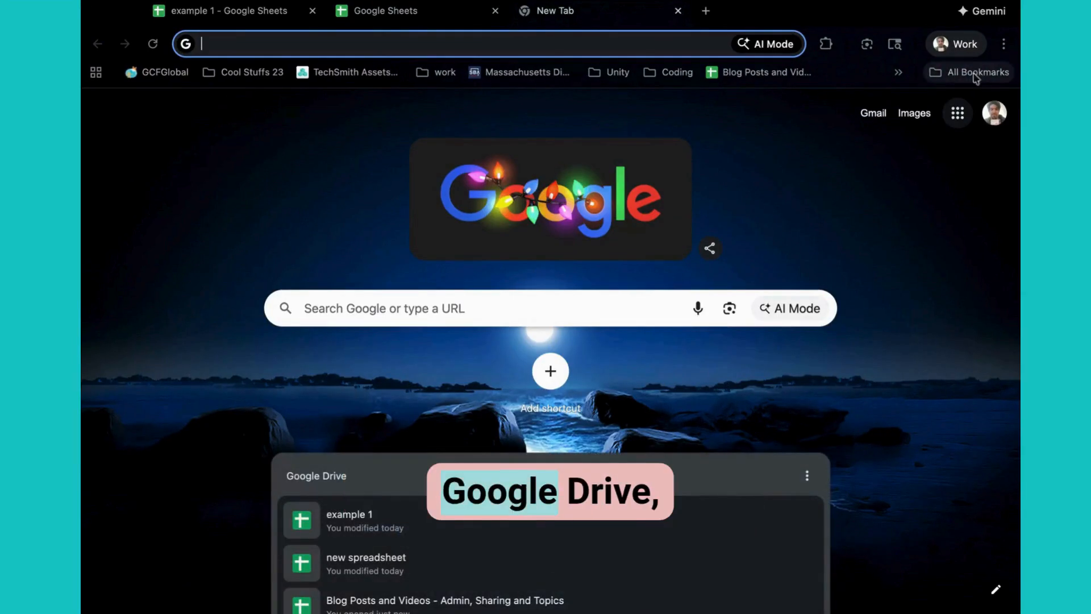
{"action": "left_click", "coordinate": [958, 125]}
{"action": "left_click", "coordinate": [807, 266]}
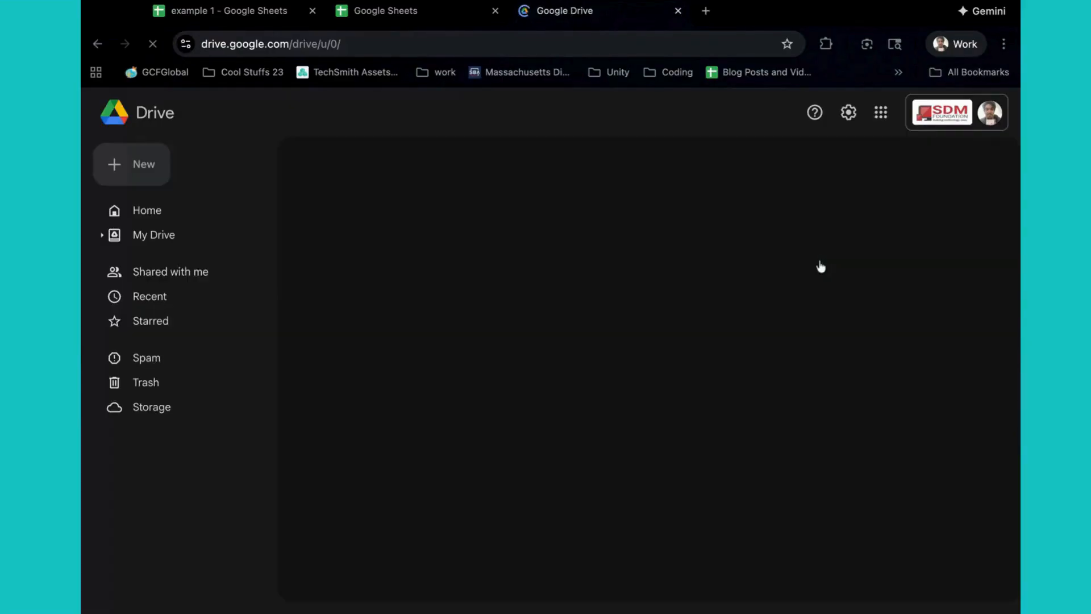
{"action": "left_click", "coordinate": [134, 171]}
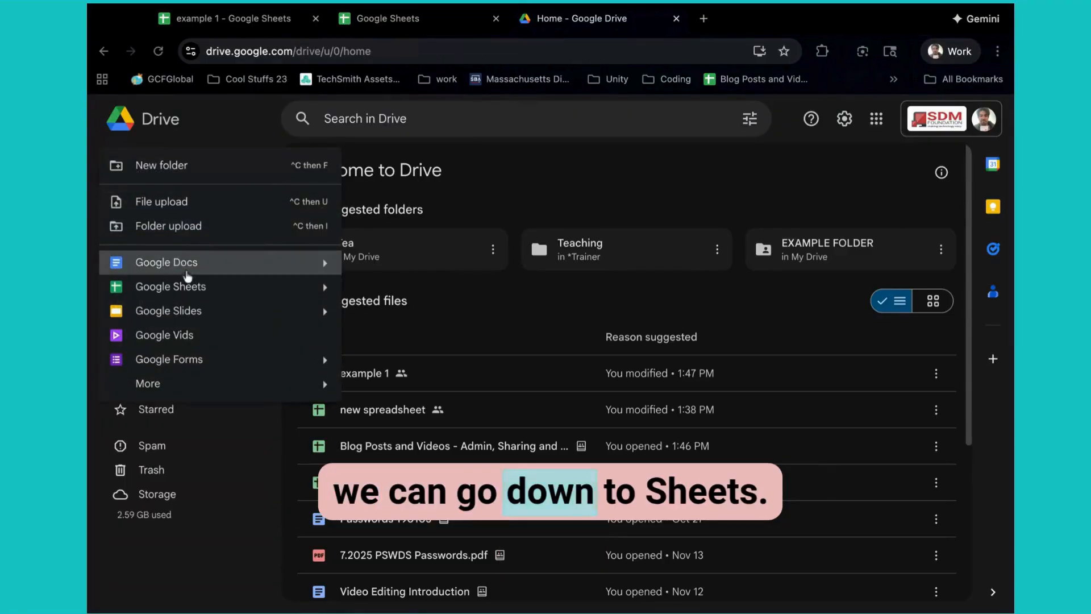
{"action": "left_click", "coordinate": [193, 287]}
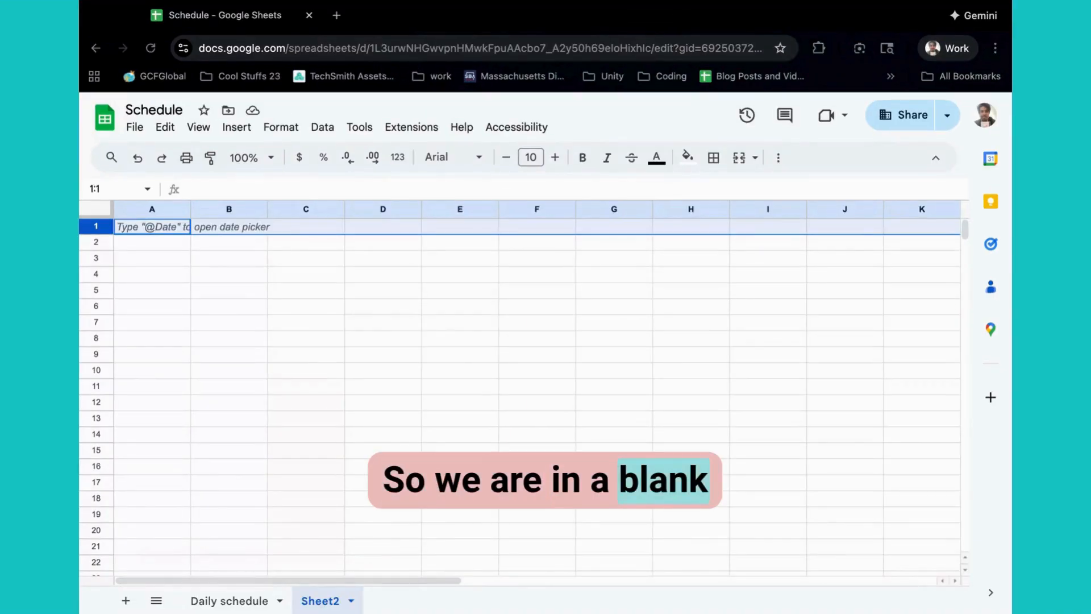
{"action": "left_click", "coordinate": [407, 342]}
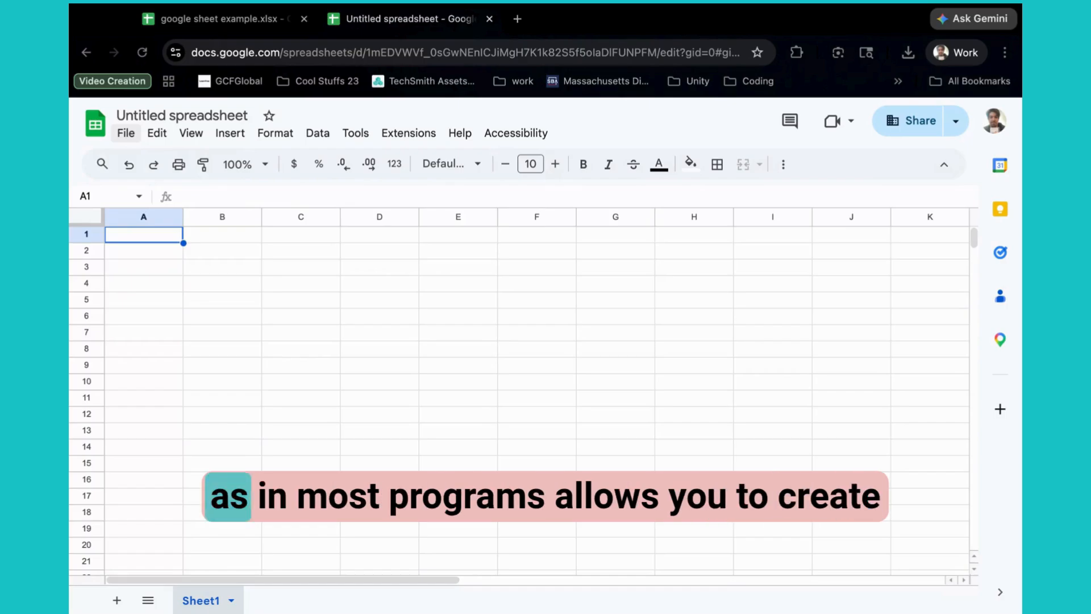
Look through the file, editing and view commands of the untitled spreadsheet, including the show, freeze, group and comments options.
{"action": "left_click", "coordinate": [125, 132]}
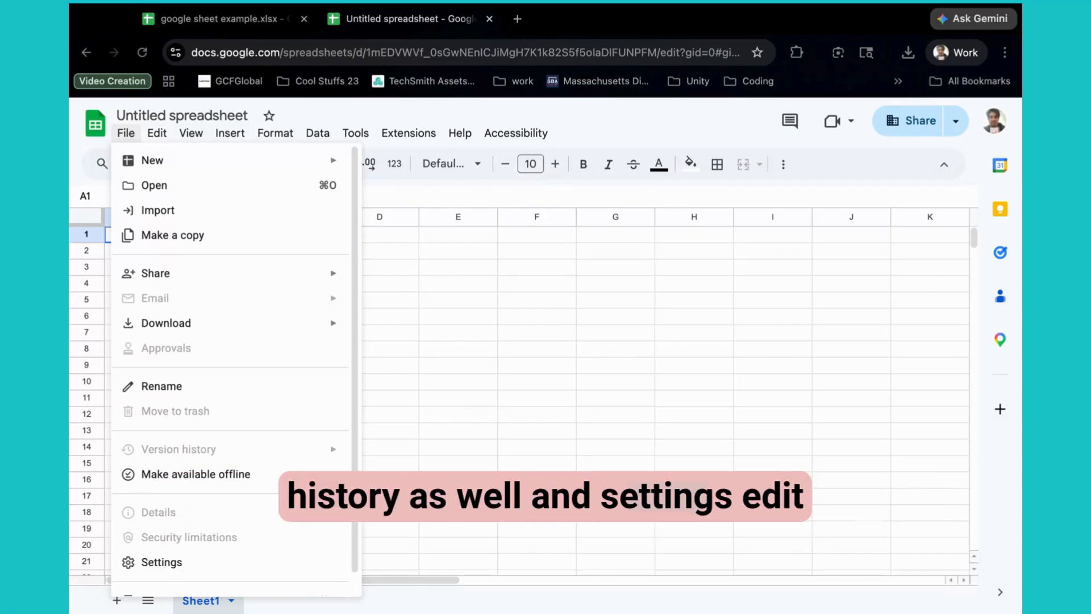
{"action": "mouse_move", "coordinate": [152, 139]}
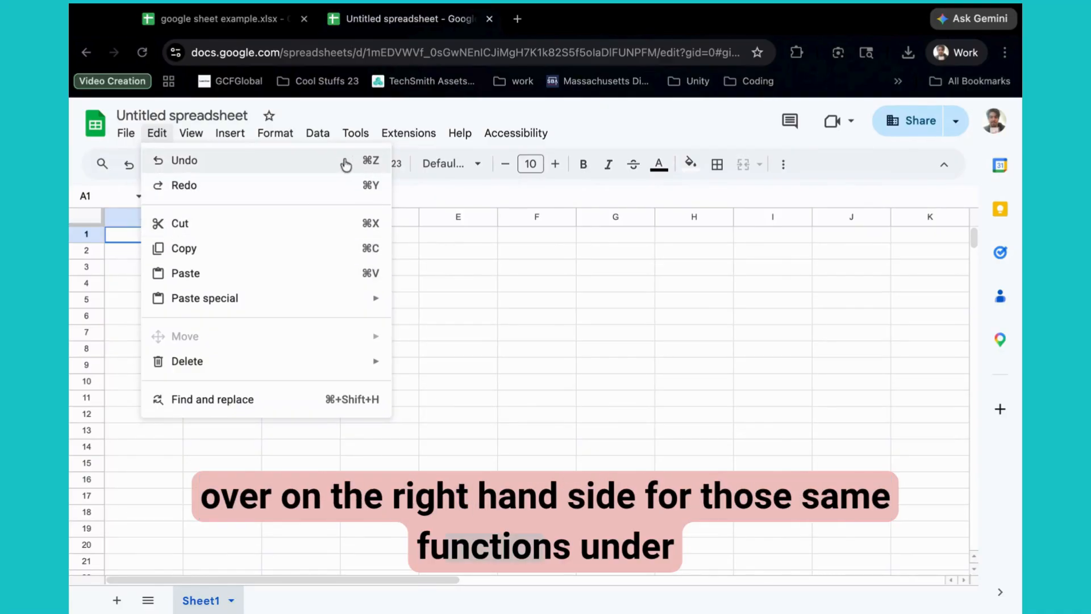
{"action": "mouse_move", "coordinate": [195, 139]}
{"action": "mouse_move", "coordinate": [233, 167]}
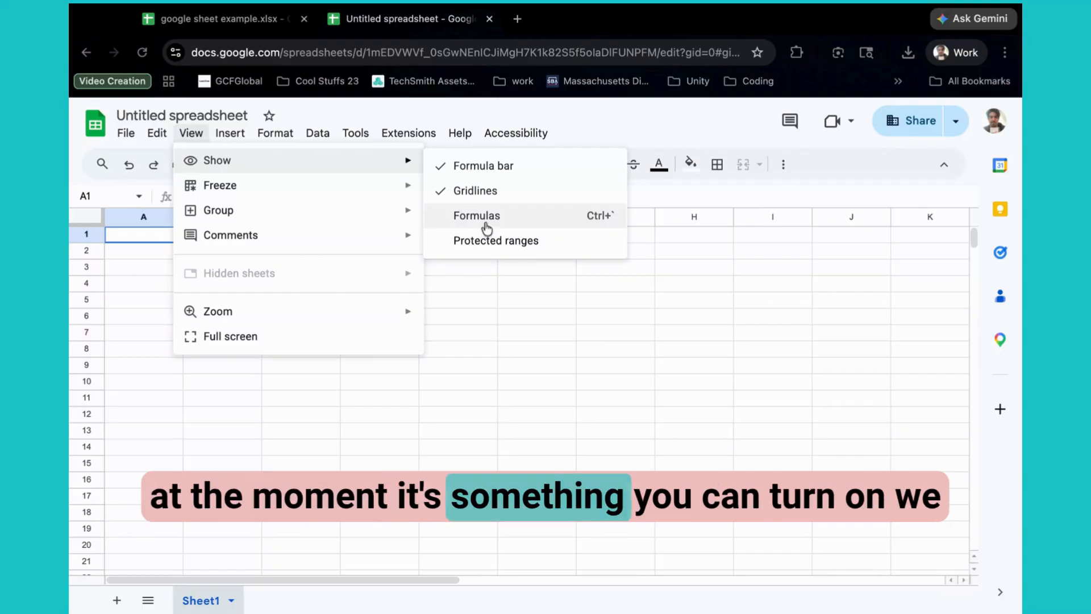
{"action": "mouse_move", "coordinate": [382, 191]}
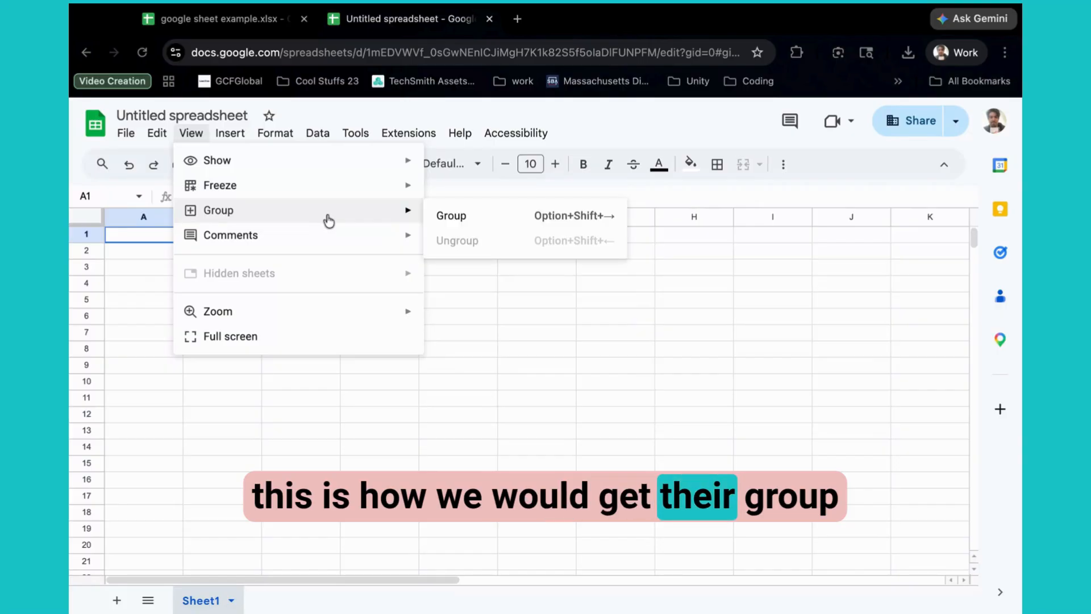
{"action": "mouse_move", "coordinate": [333, 239]}
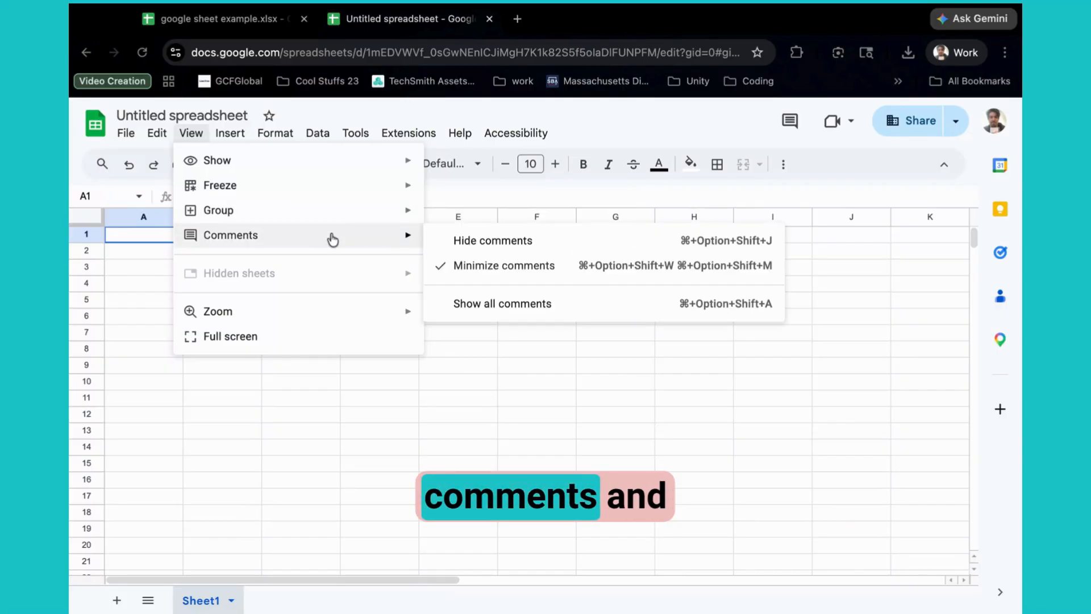
Look through what can be inserted into the spreadsheet, from cells, rows and columns to charts and functions.
{"action": "mouse_move", "coordinate": [245, 138]}
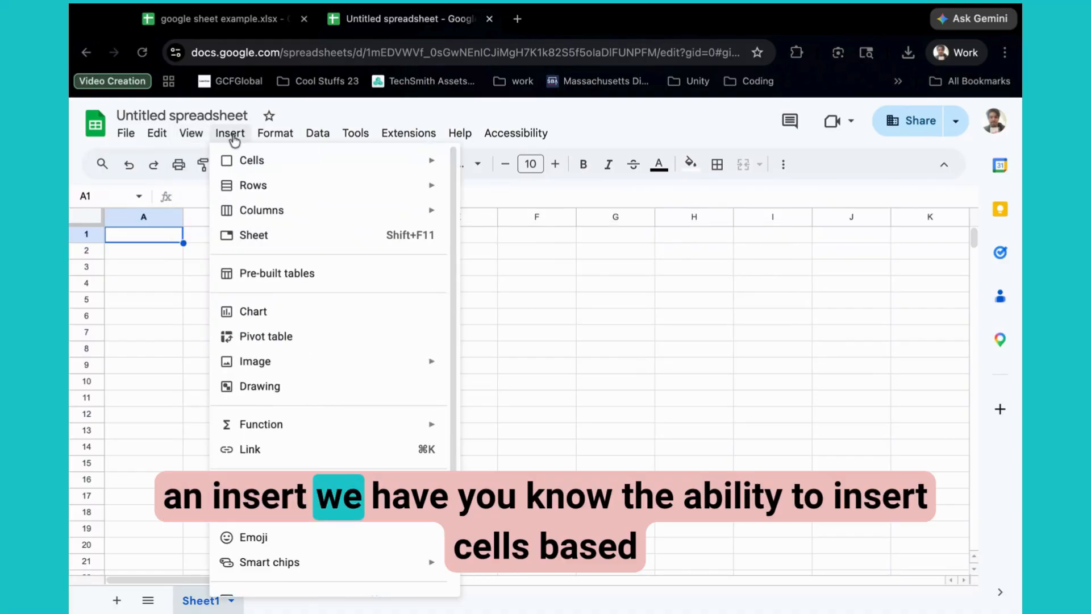
{"action": "mouse_move", "coordinate": [294, 170]}
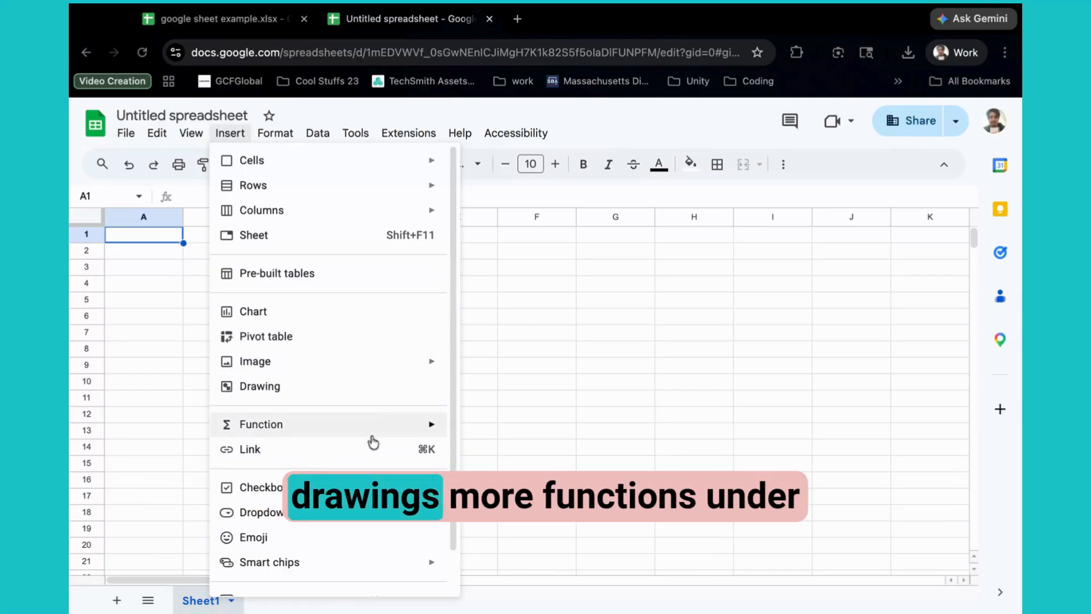
{"action": "mouse_move", "coordinate": [380, 430]}
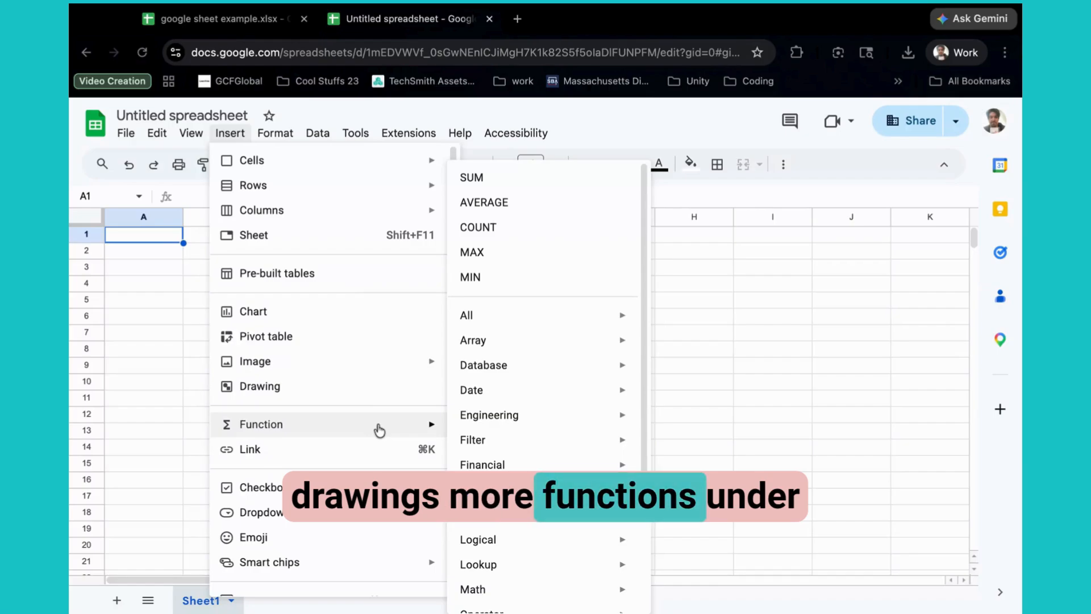
Look through the formatting options for theme, numbers, text, alignment, wrapping, rotation, smart chips and font size.
{"action": "mouse_move", "coordinate": [293, 134]}
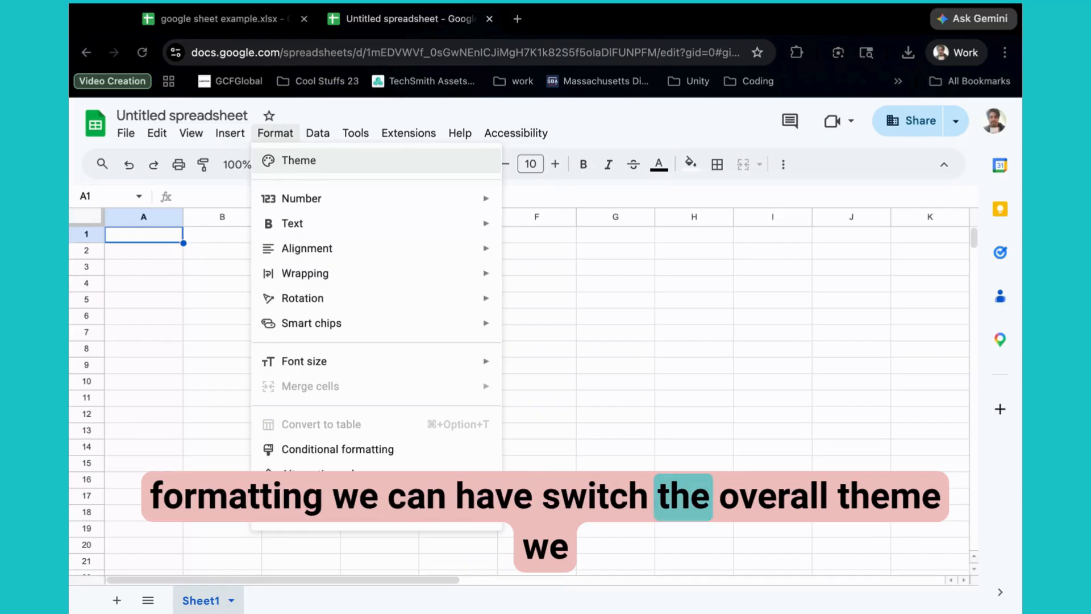
{"action": "mouse_move", "coordinate": [339, 207]}
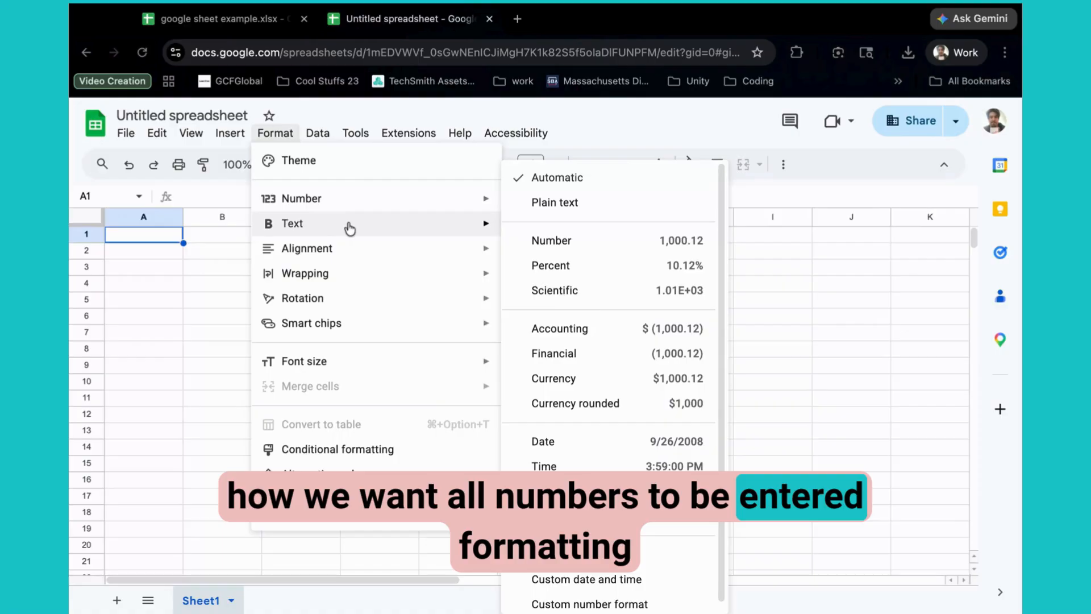
{"action": "mouse_move", "coordinate": [350, 228]}
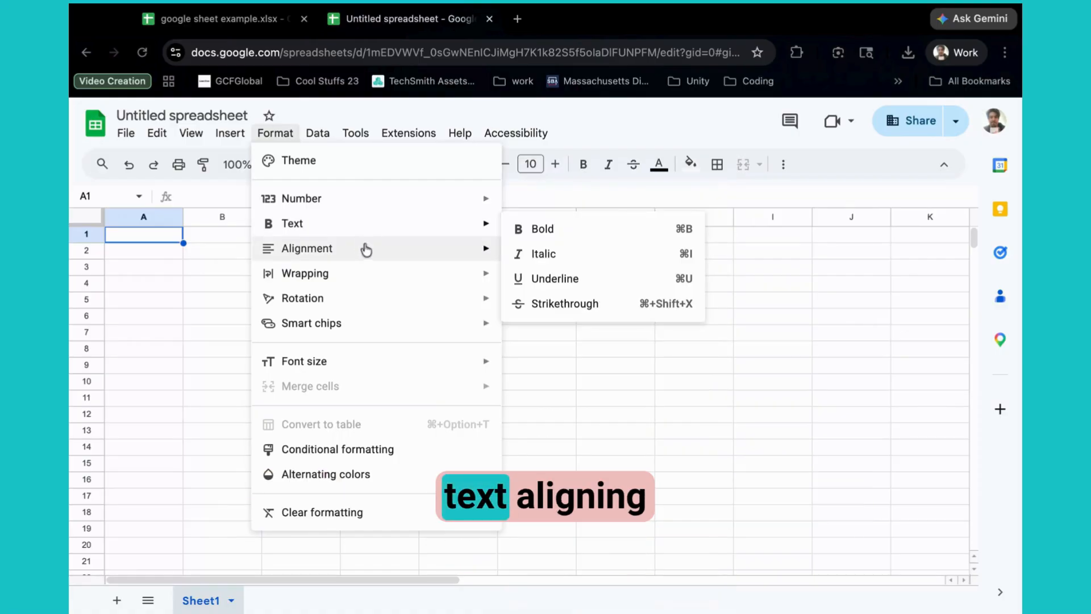
{"action": "mouse_move", "coordinate": [369, 252]}
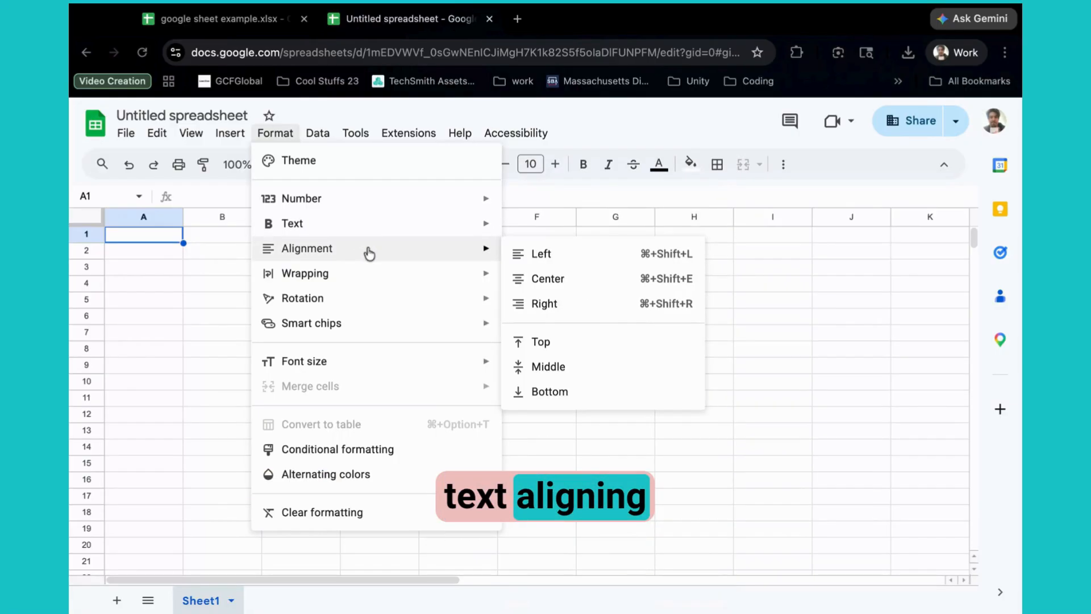
{"action": "mouse_move", "coordinate": [378, 275]}
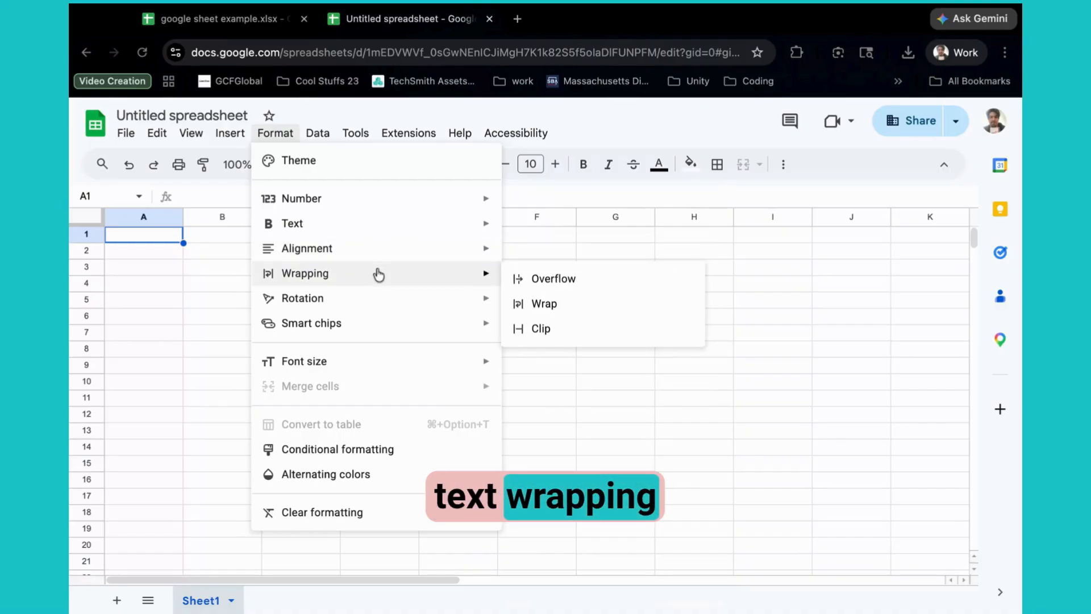
{"action": "mouse_move", "coordinate": [392, 310]}
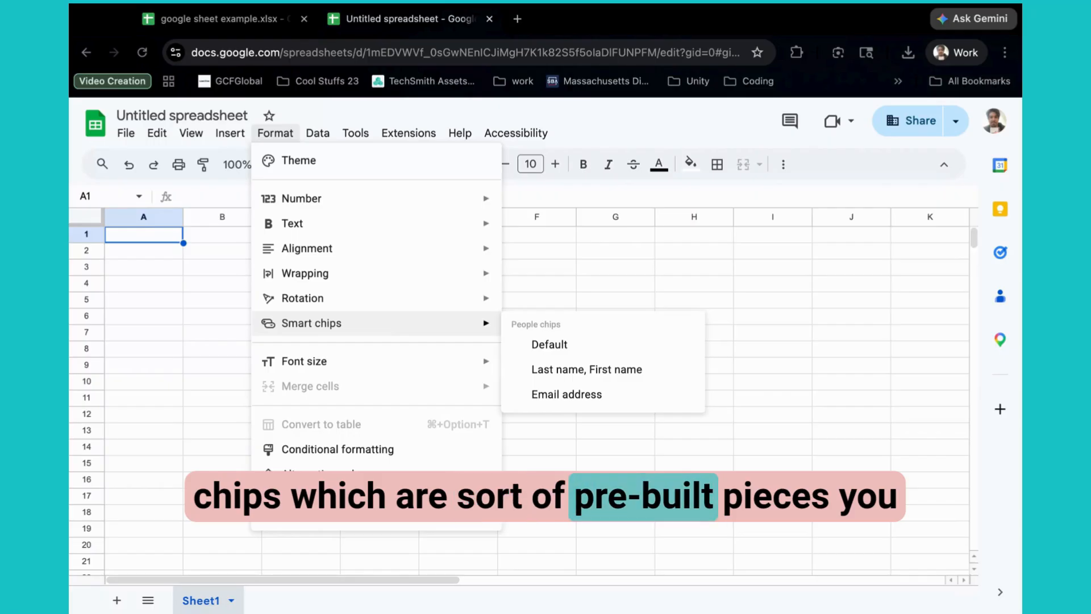
{"action": "mouse_move", "coordinate": [402, 363]}
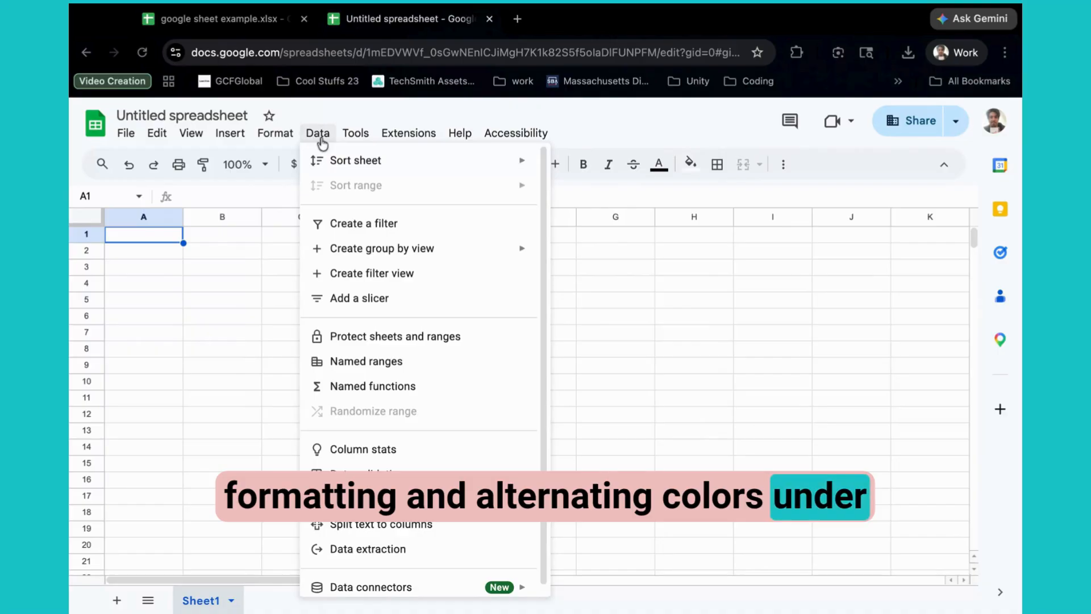
Look through the data commands, from sorting, filters and slicers to named ranges, data validation, cleanup, extraction and connectors.
{"action": "mouse_move", "coordinate": [370, 166]}
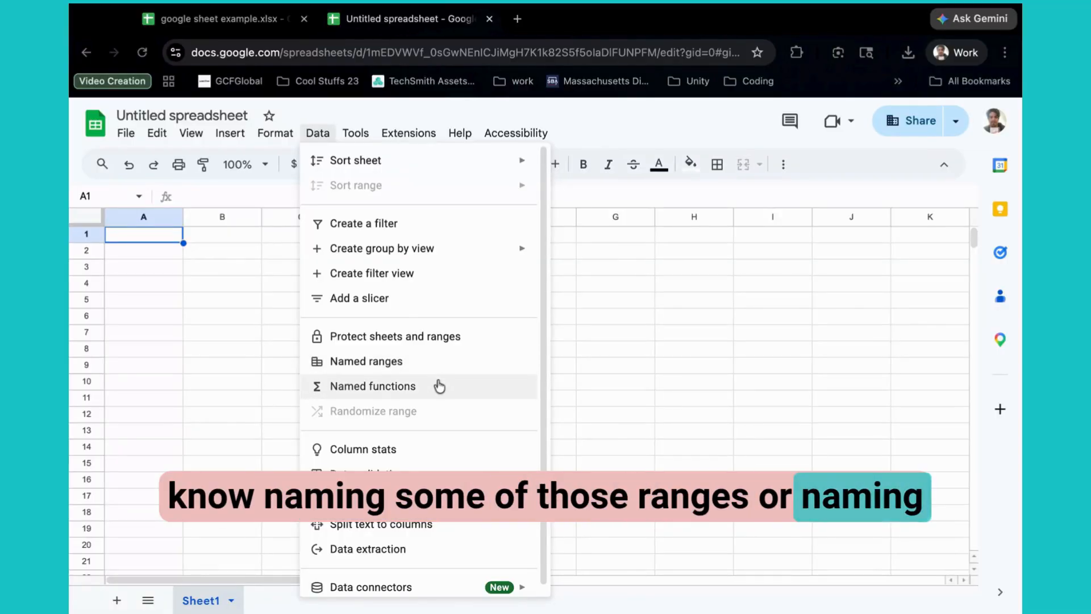
{"action": "scroll", "coordinate": [446, 451], "scroll_direction": "down", "scroll_amount": 1}
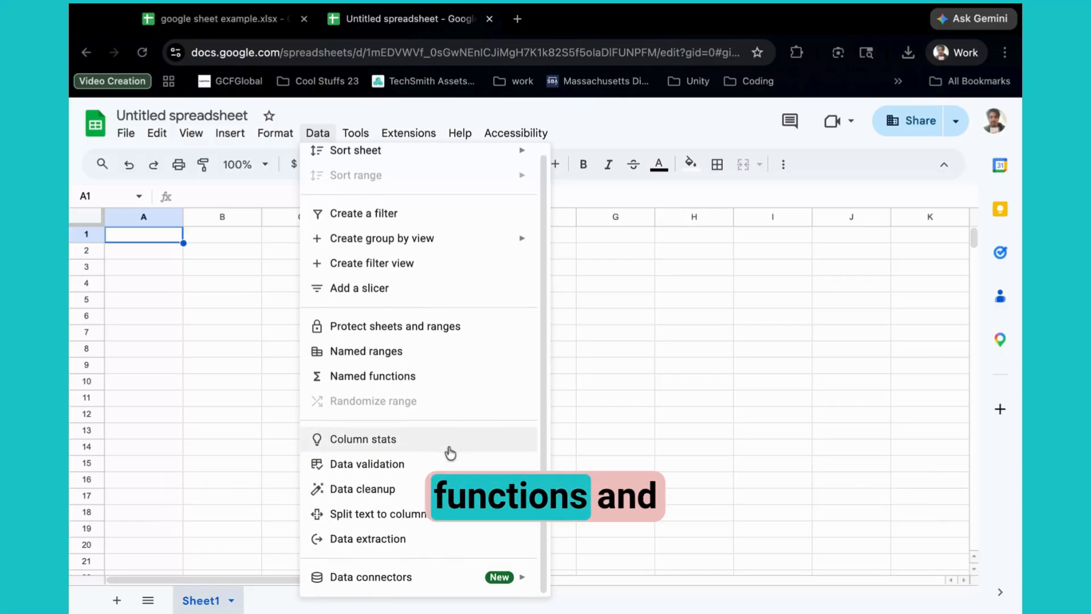
{"action": "mouse_move", "coordinate": [472, 490]}
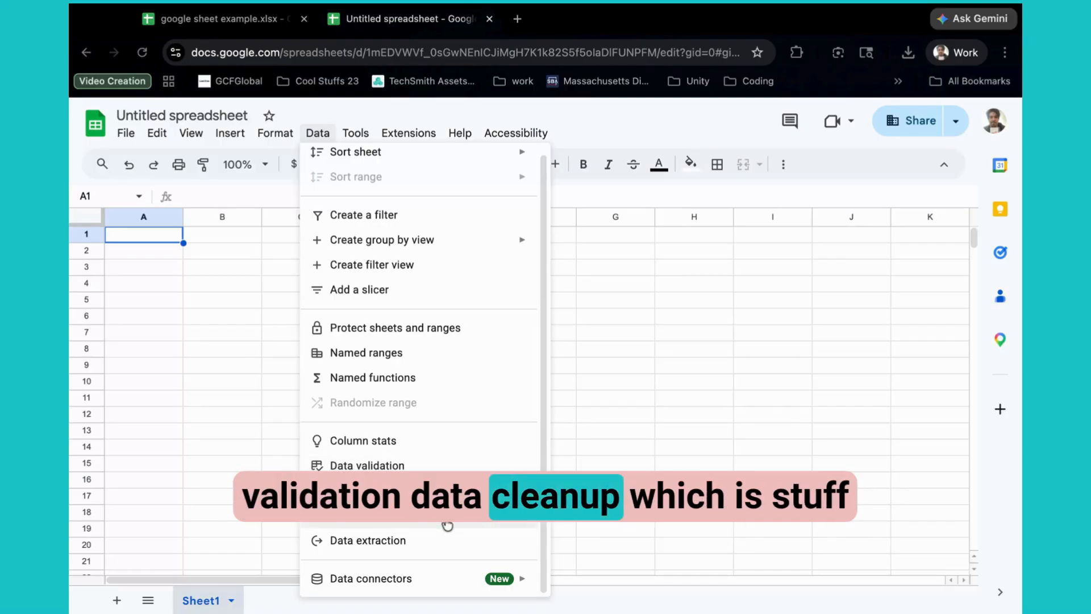
{"action": "scroll", "coordinate": [457, 438], "scroll_direction": "up", "scroll_amount": 1}
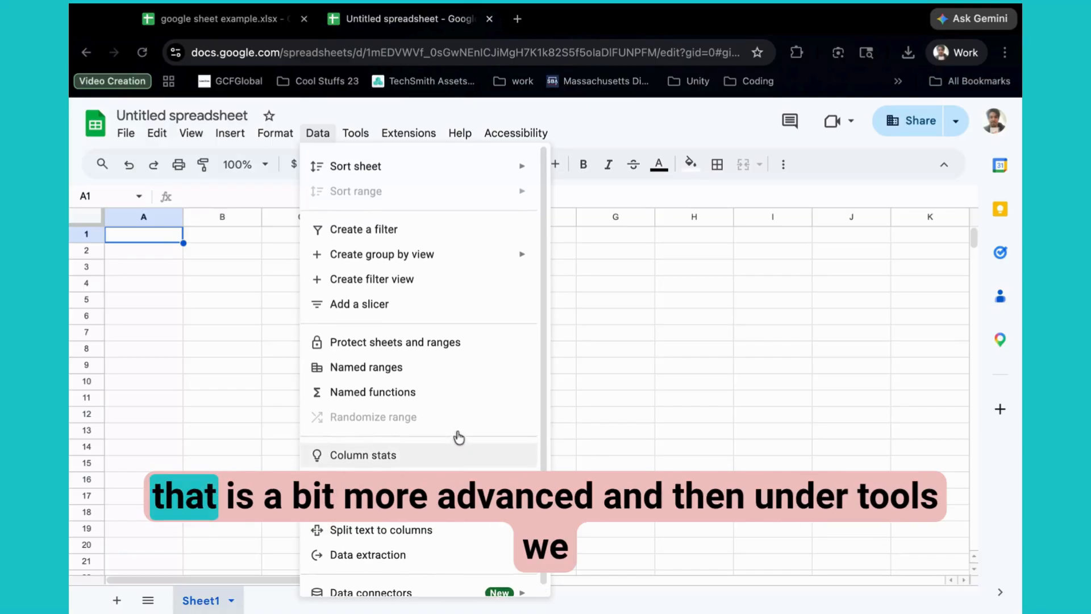
Look through the tools for creating a form, checking spelling, controlling suggestions and setting edit or comment notifications.
{"action": "left_click", "coordinate": [353, 134]}
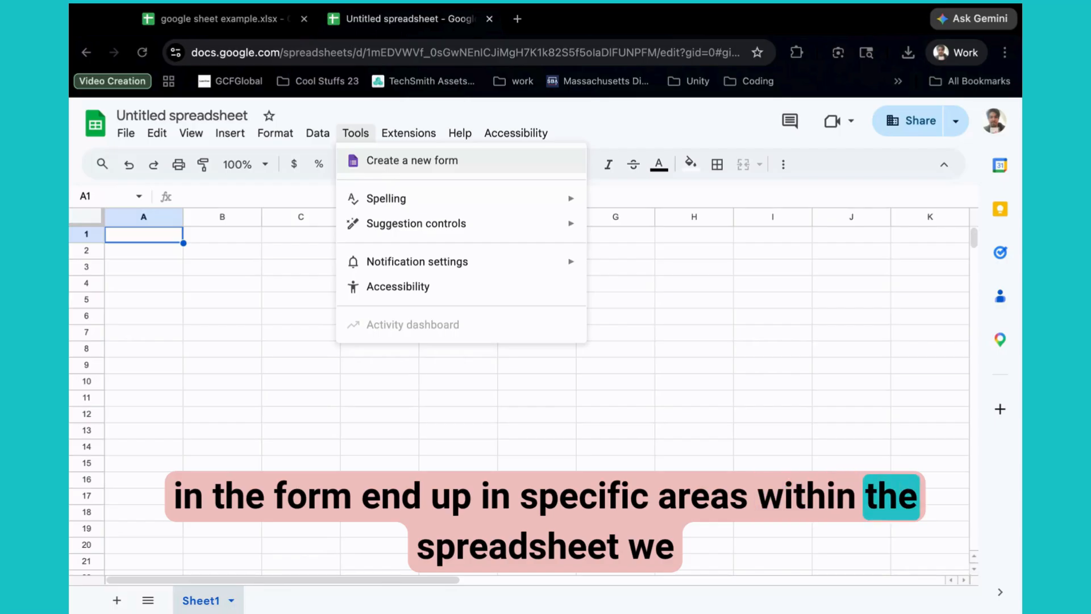
{"action": "mouse_move", "coordinate": [414, 202]}
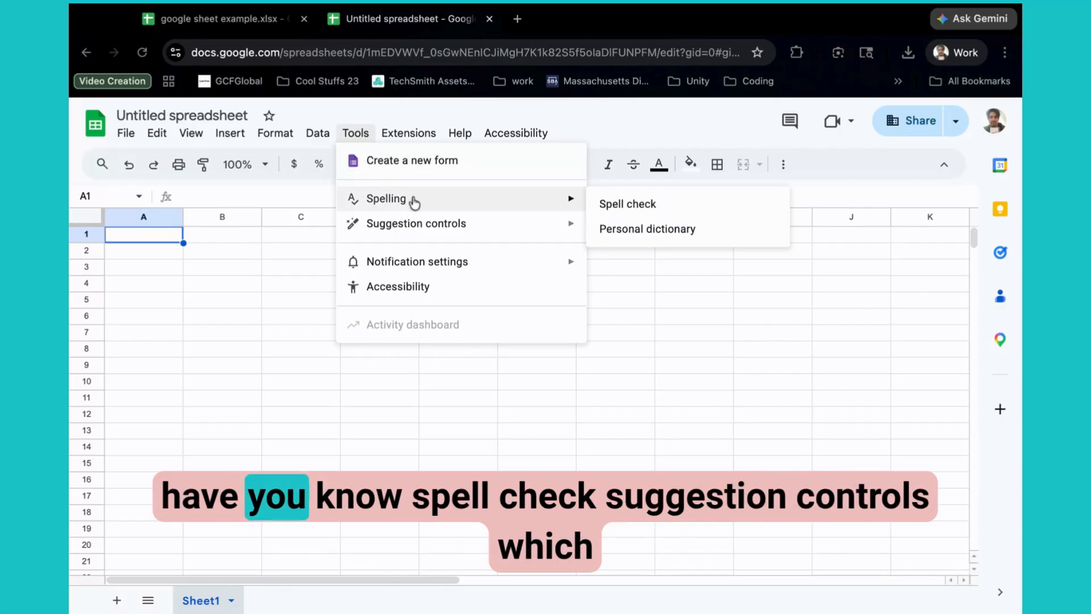
{"action": "mouse_move", "coordinate": [463, 225]}
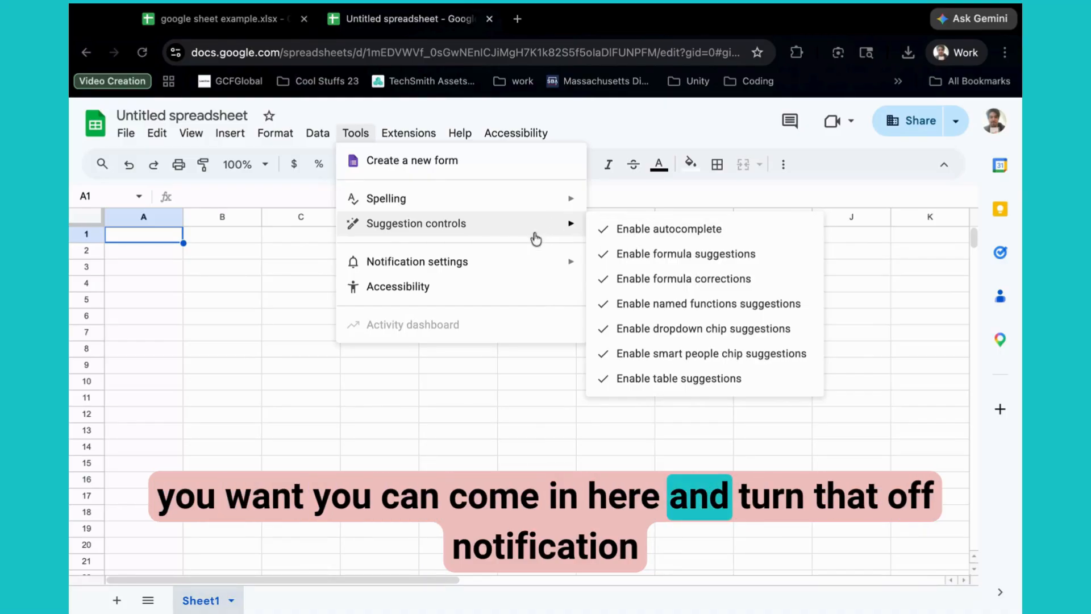
{"action": "mouse_move", "coordinate": [534, 264]}
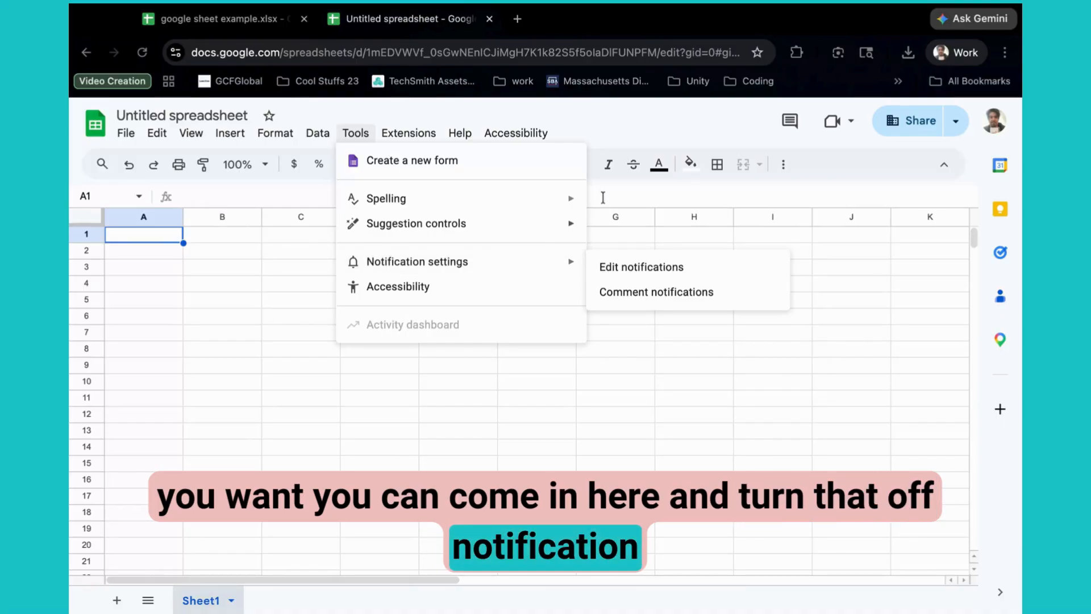
Look through the extension, help and accessibility options, including add-ons, Apps Script, keyboard shortcuts and group navigation.
{"action": "mouse_move", "coordinate": [398, 134]}
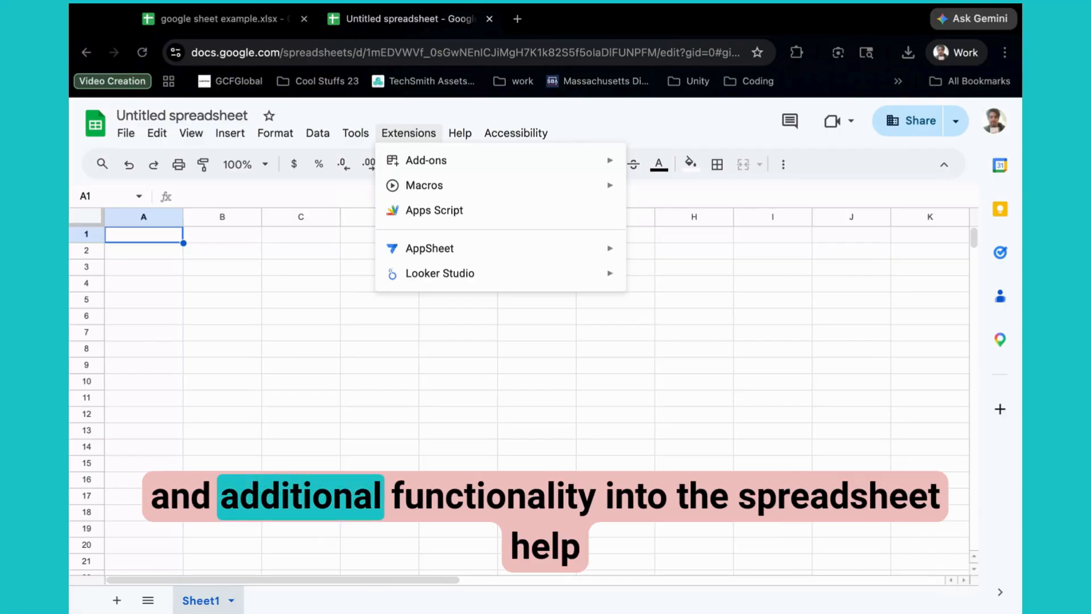
{"action": "left_click", "coordinate": [459, 133]}
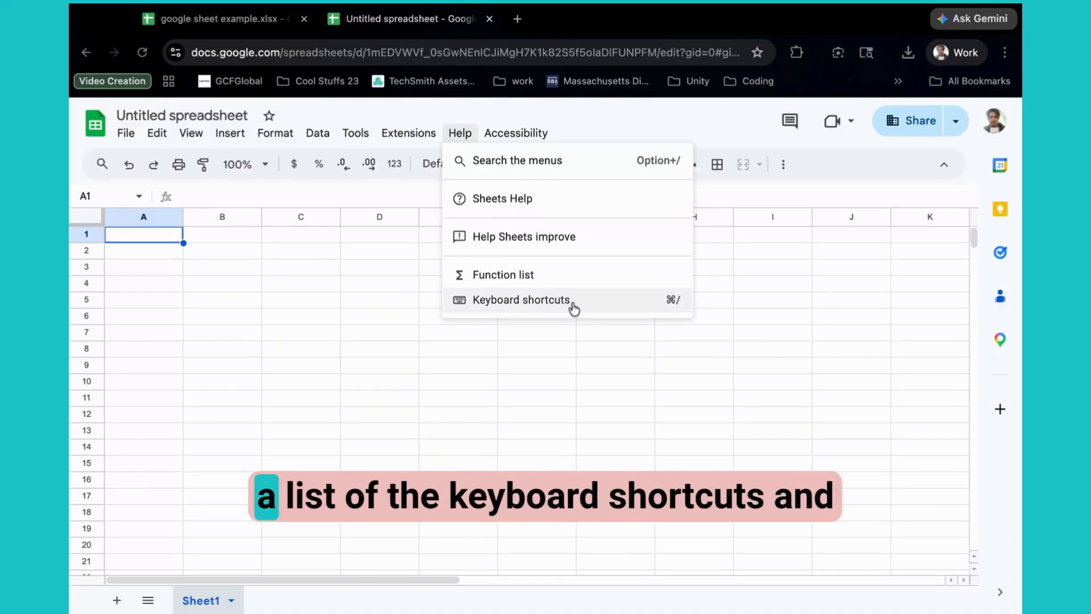
{"action": "mouse_move", "coordinate": [519, 132]}
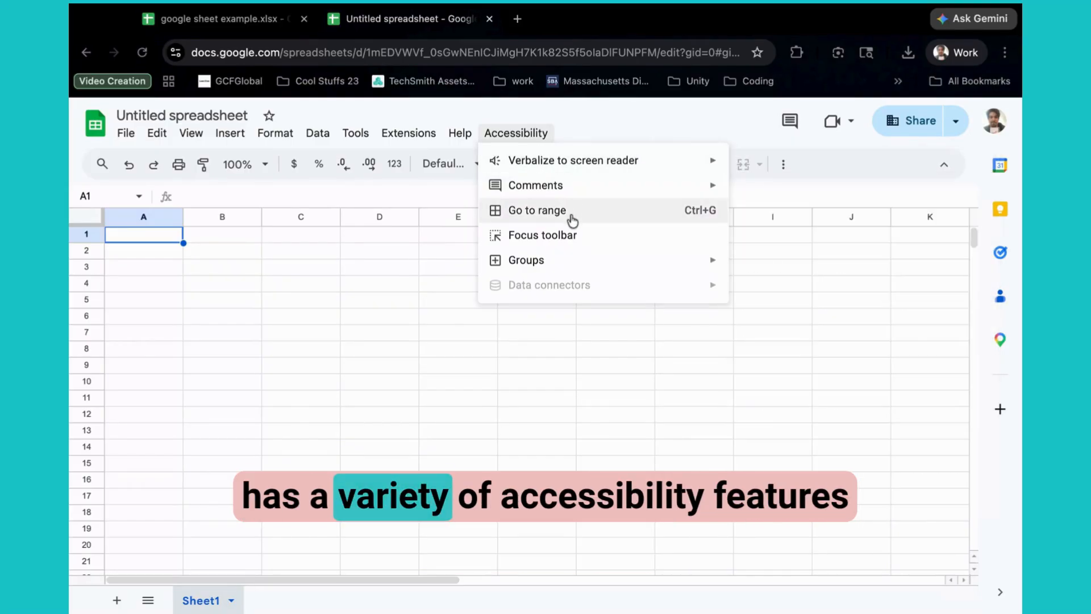
{"action": "mouse_move", "coordinate": [578, 266]}
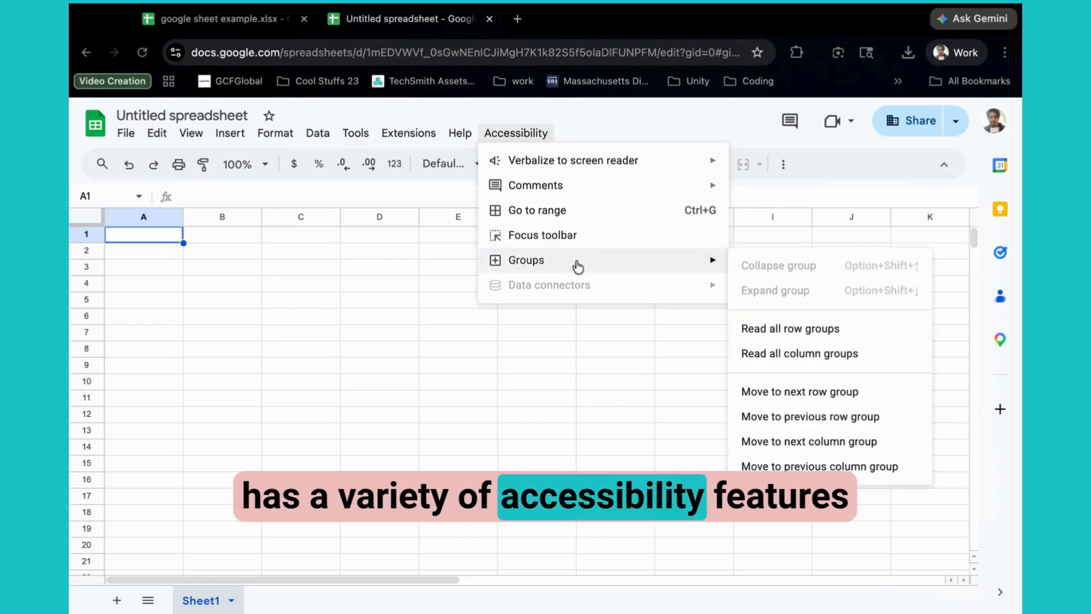
Select cell G11 and look through the additional formatting and insertion tools for alignment, wrapping, rotation, links, charts, filters and functions.
{"action": "left_click", "coordinate": [586, 400]}
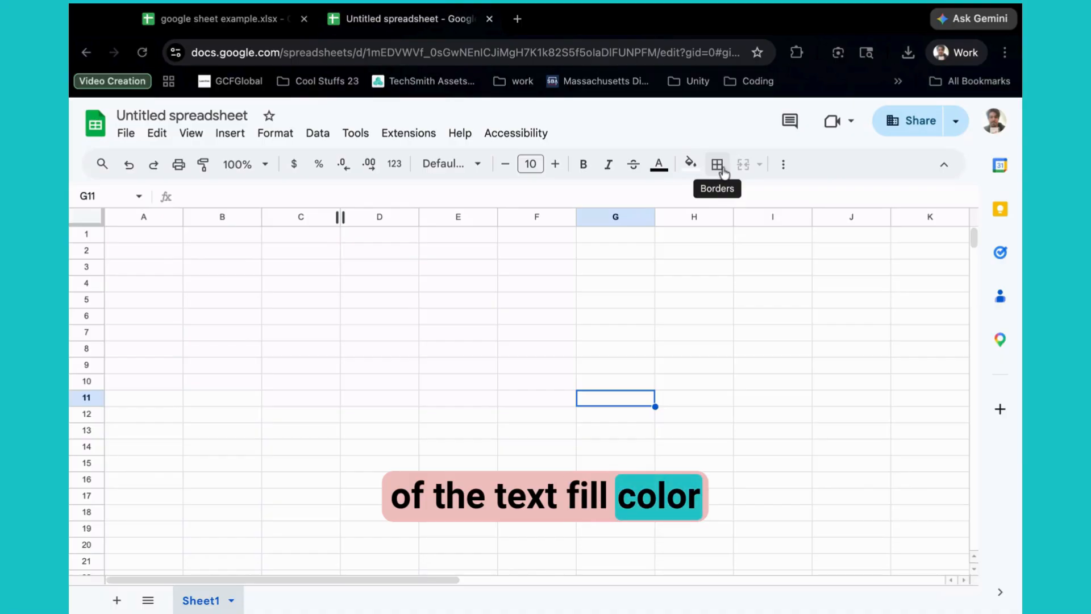
{"action": "left_click", "coordinate": [784, 166]}
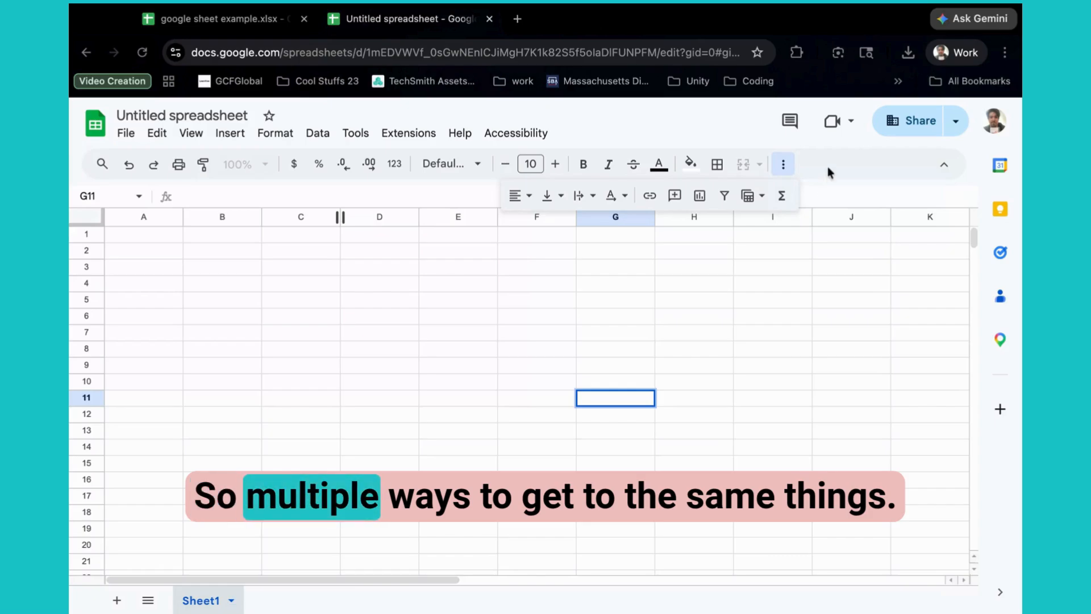
{"action": "left_click", "coordinate": [789, 170]}
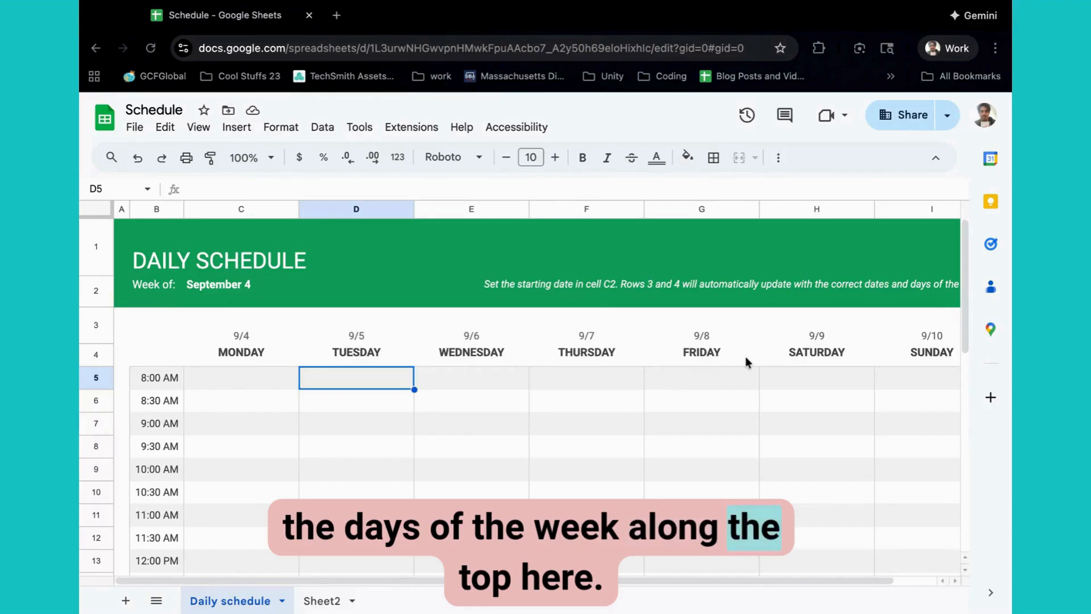
Examine the Daily schedule sheet across its weekday columns and down its time rows to see how the unfrozen header behaves.
{"action": "scroll", "coordinate": [745, 355], "scroll_direction": "right", "scroll_amount": 1}
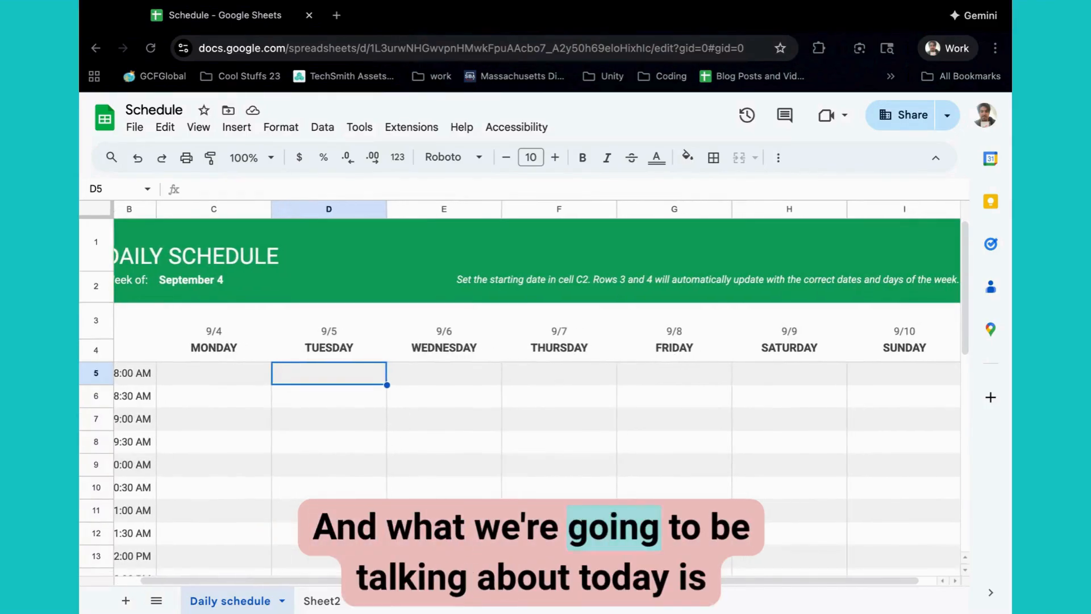
{"action": "scroll", "coordinate": [745, 355], "scroll_direction": "right", "scroll_amount": 2}
{"action": "scroll", "coordinate": [536, 392], "scroll_direction": "left", "scroll_amount": 3}
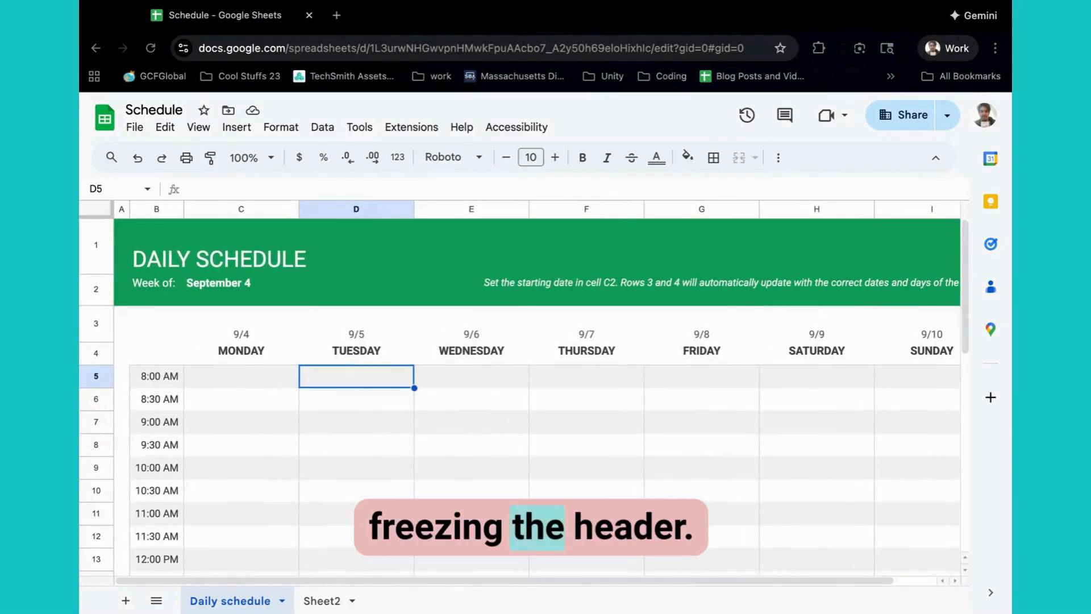
{"action": "scroll", "coordinate": [536, 398], "scroll_direction": "down", "scroll_amount": 3}
{"action": "scroll", "coordinate": [536, 397], "scroll_direction": "down", "scroll_amount": 7}
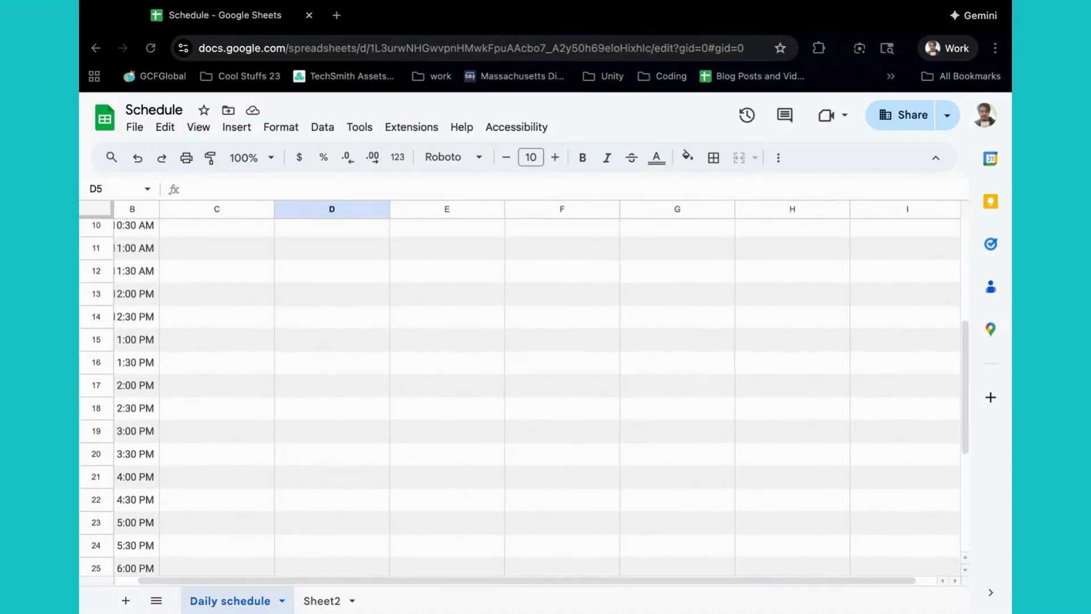
{"action": "scroll", "coordinate": [536, 398], "scroll_direction": "down", "scroll_amount": 1}
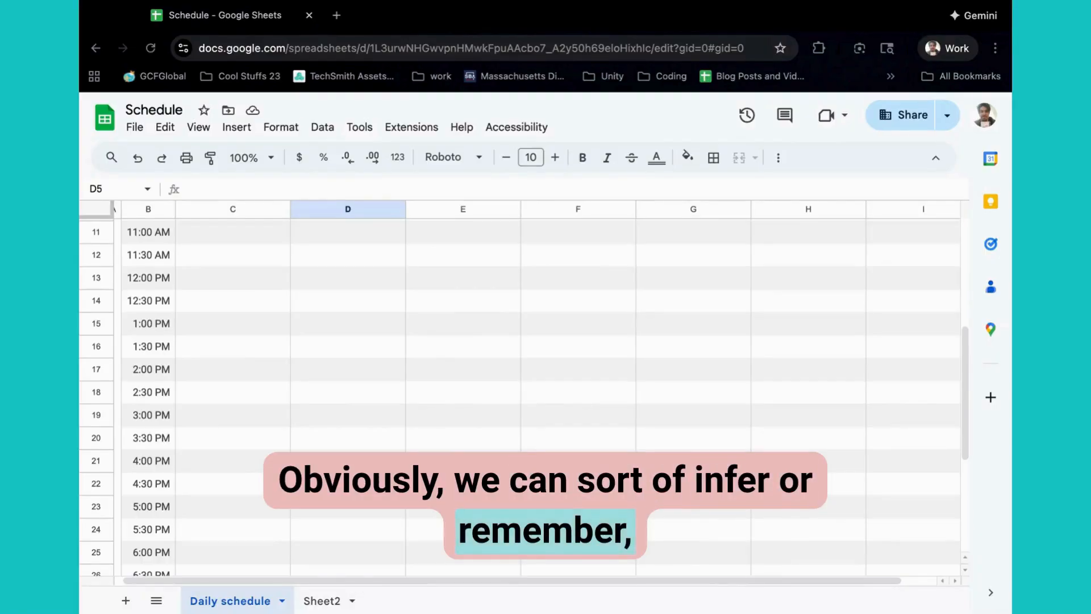
{"action": "scroll", "coordinate": [580, 396], "scroll_direction": "up", "scroll_amount": 3}
{"action": "scroll", "coordinate": [580, 396], "scroll_direction": "up", "scroll_amount": 3}
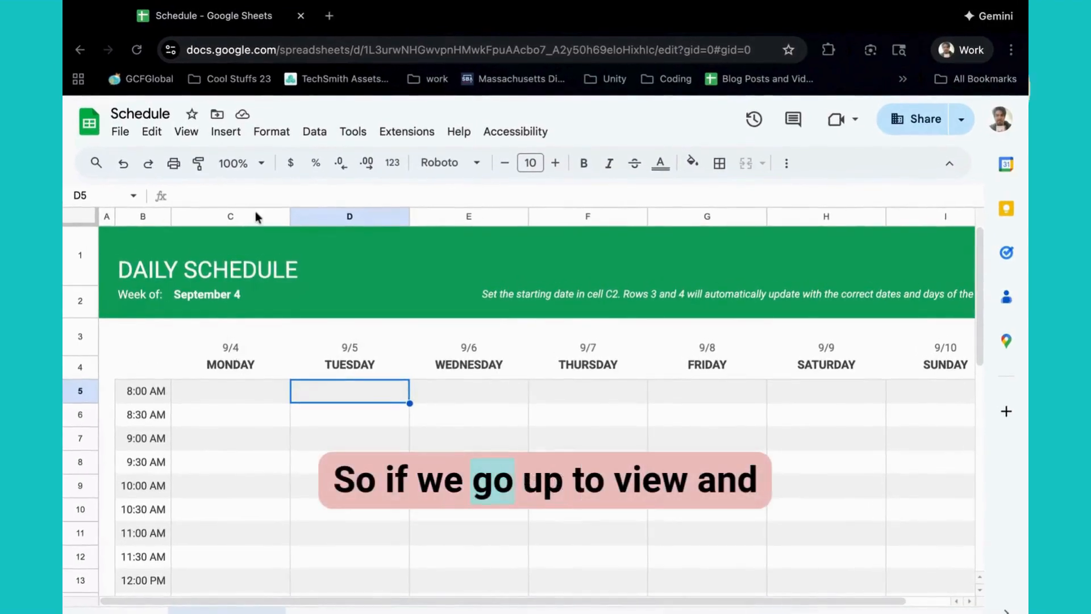
Freeze the Daily schedule sheet's header up to row 4, with cell E5 selected at the end.
{"action": "left_click", "coordinate": [185, 135]}
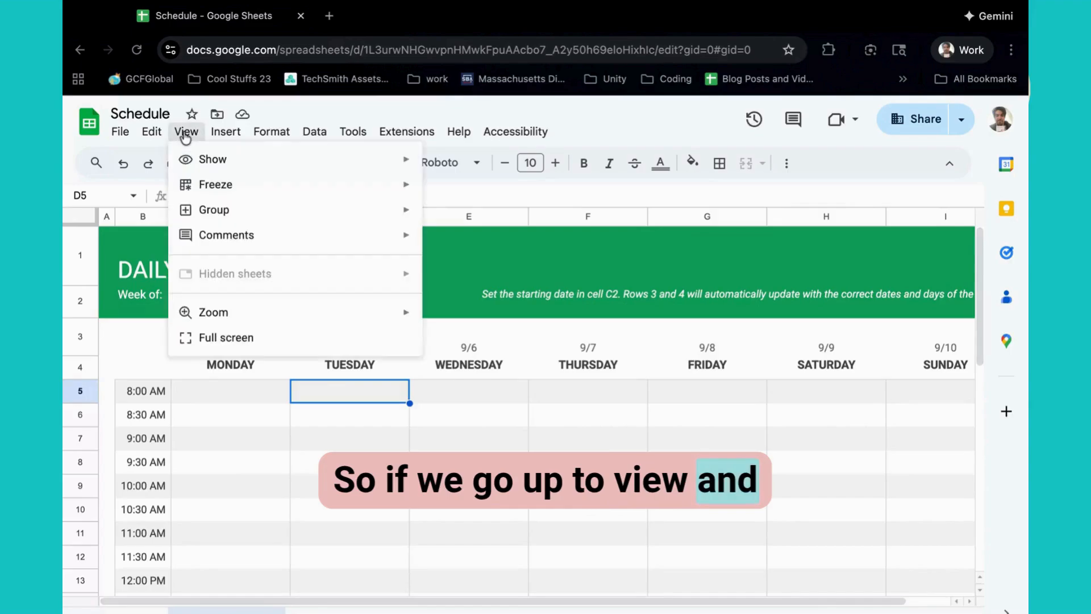
{"action": "mouse_move", "coordinate": [264, 196]}
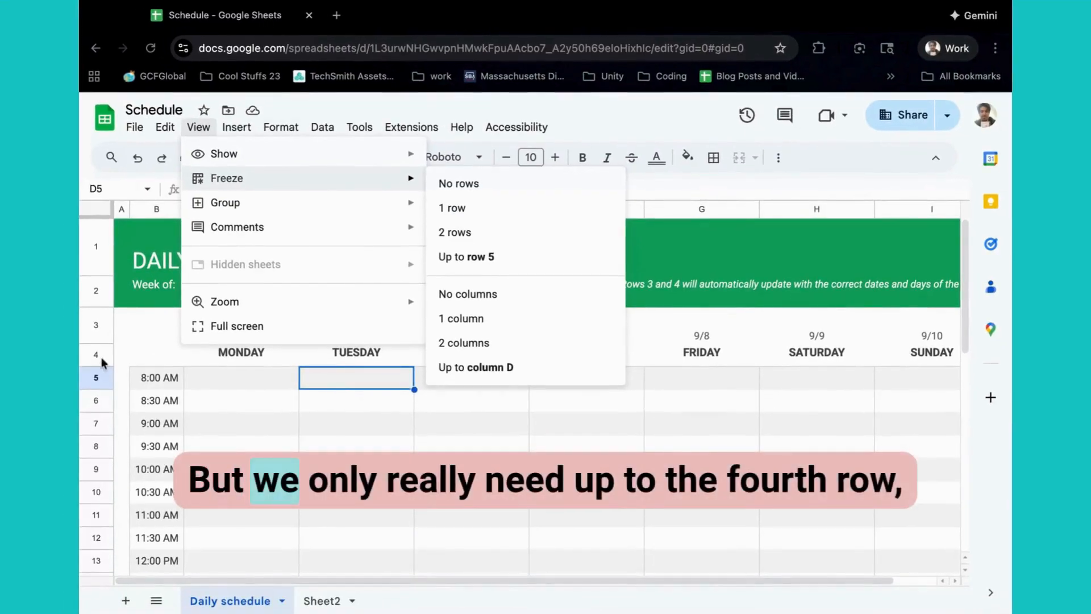
{"action": "left_click", "coordinate": [84, 369]}
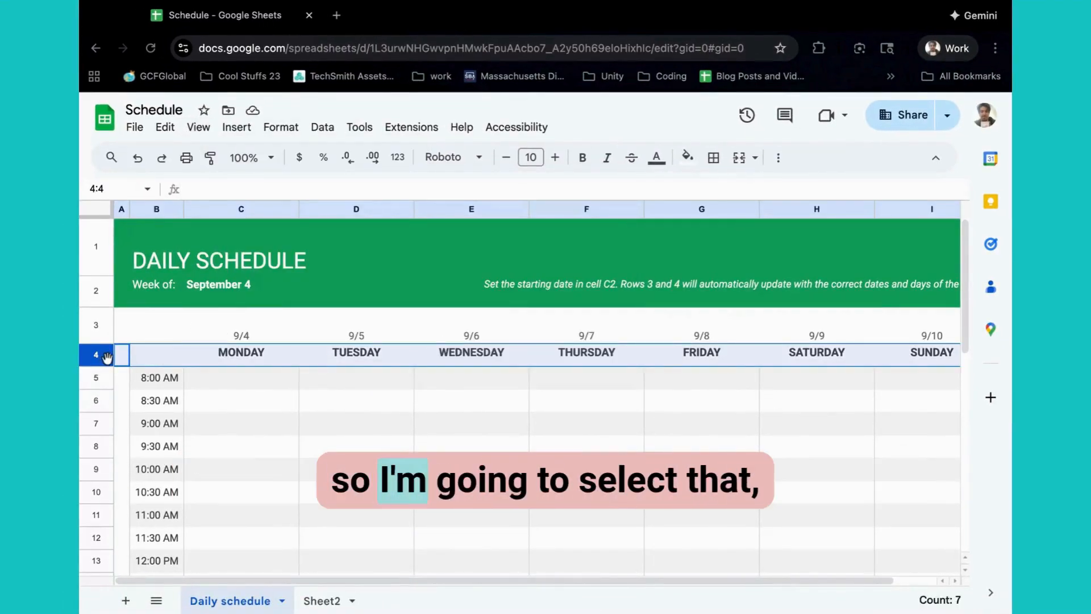
{"action": "left_click", "coordinate": [210, 133]}
{"action": "mouse_move", "coordinate": [225, 178]}
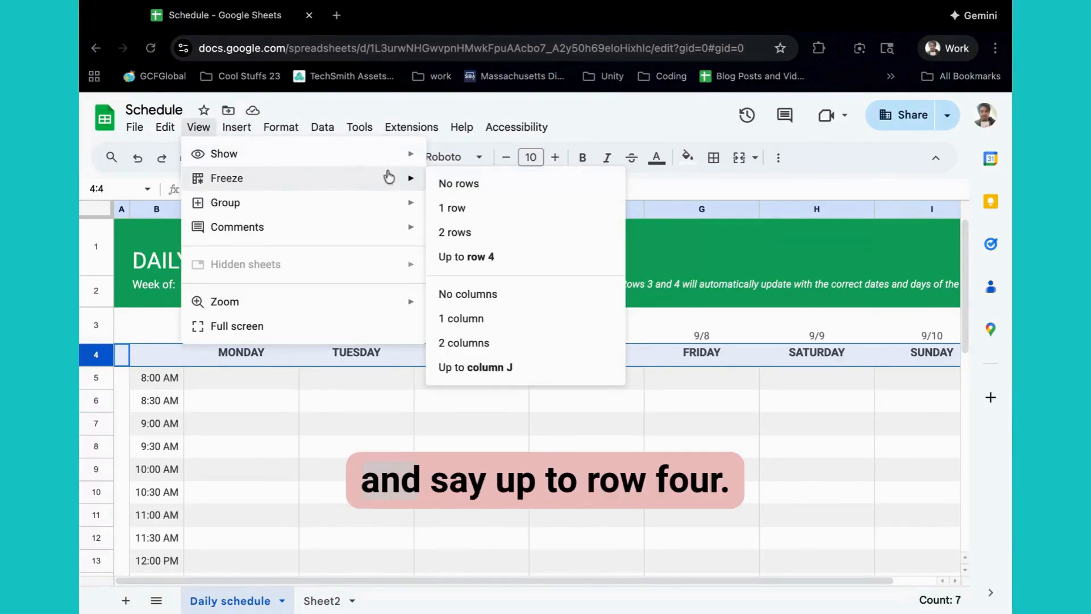
{"action": "left_click", "coordinate": [485, 258]}
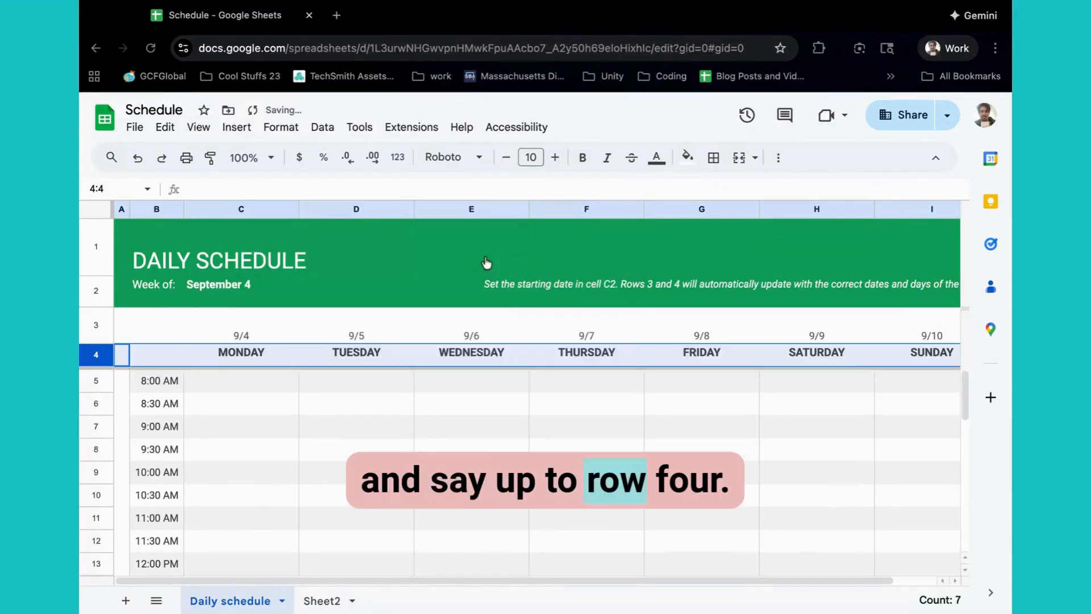
{"action": "left_click", "coordinate": [457, 380]}
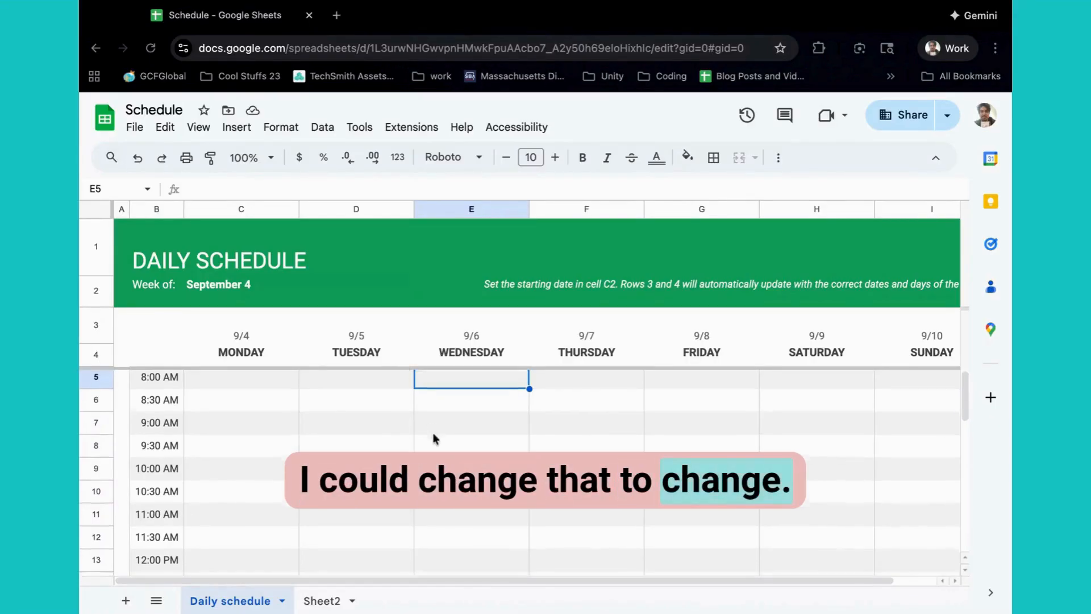
Check how the frozen header rows behave while moving through the schedule's time slots down to the notes section.
{"action": "scroll", "coordinate": [432, 435], "scroll_direction": "down", "scroll_amount": 5}
{"action": "scroll", "coordinate": [433, 437], "scroll_direction": "down", "scroll_amount": 4}
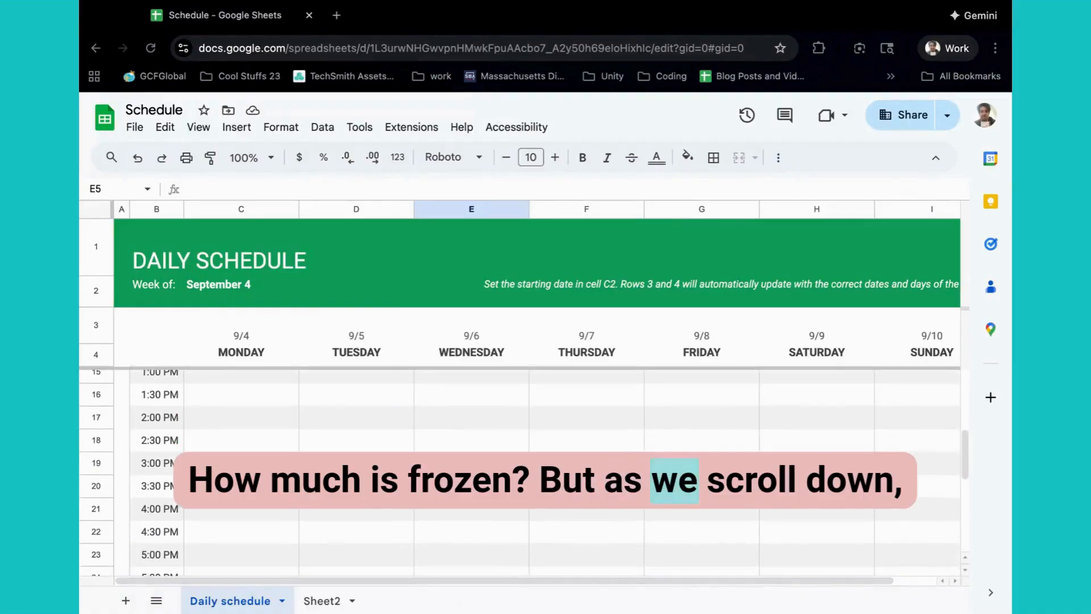
{"action": "scroll", "coordinate": [520, 471], "scroll_direction": "down", "scroll_amount": 2}
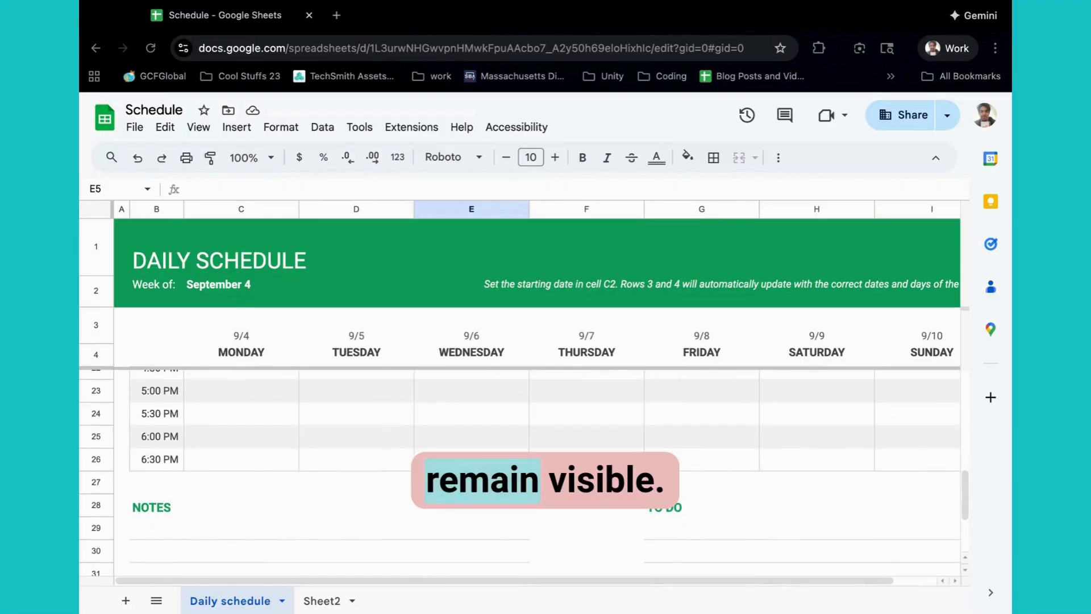
{"action": "scroll", "coordinate": [537, 471], "scroll_direction": "up", "scroll_amount": 8}
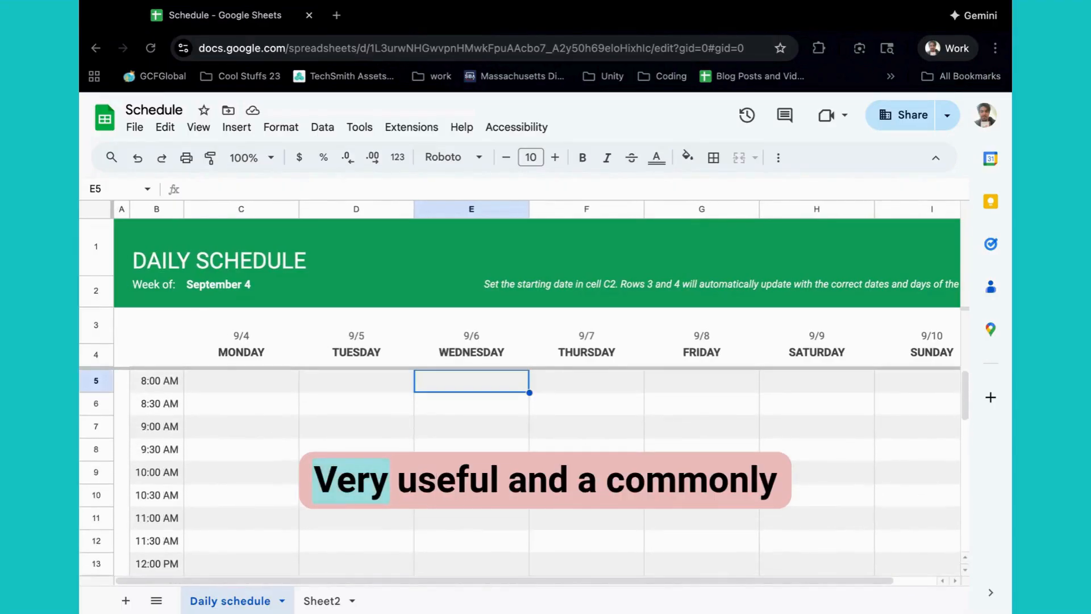
{"action": "scroll", "coordinate": [537, 472], "scroll_direction": "down", "scroll_amount": 1}
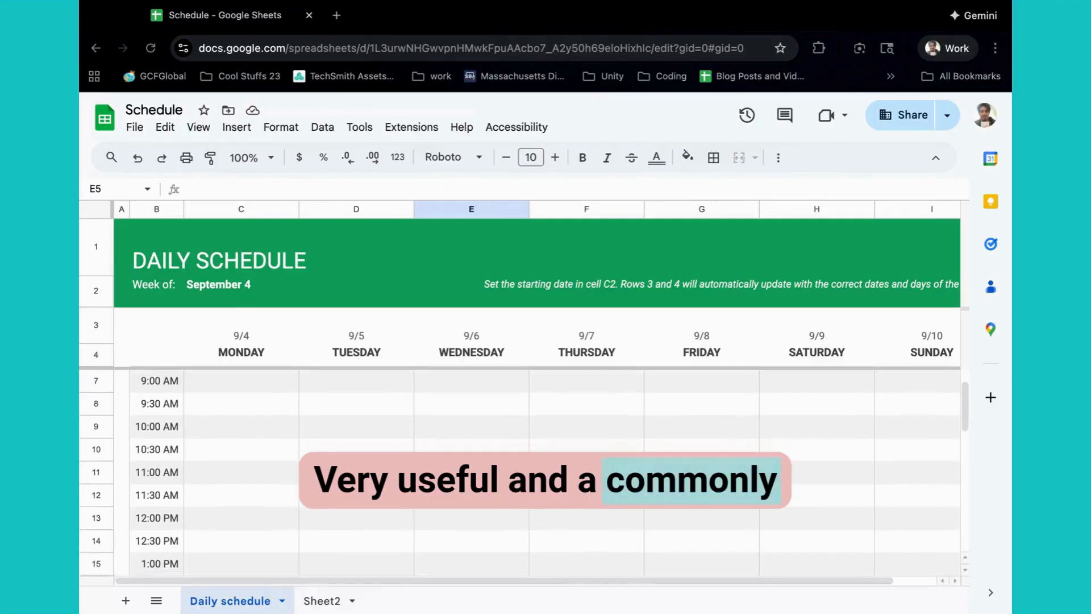
{"action": "scroll", "coordinate": [537, 472], "scroll_direction": "down", "scroll_amount": 1}
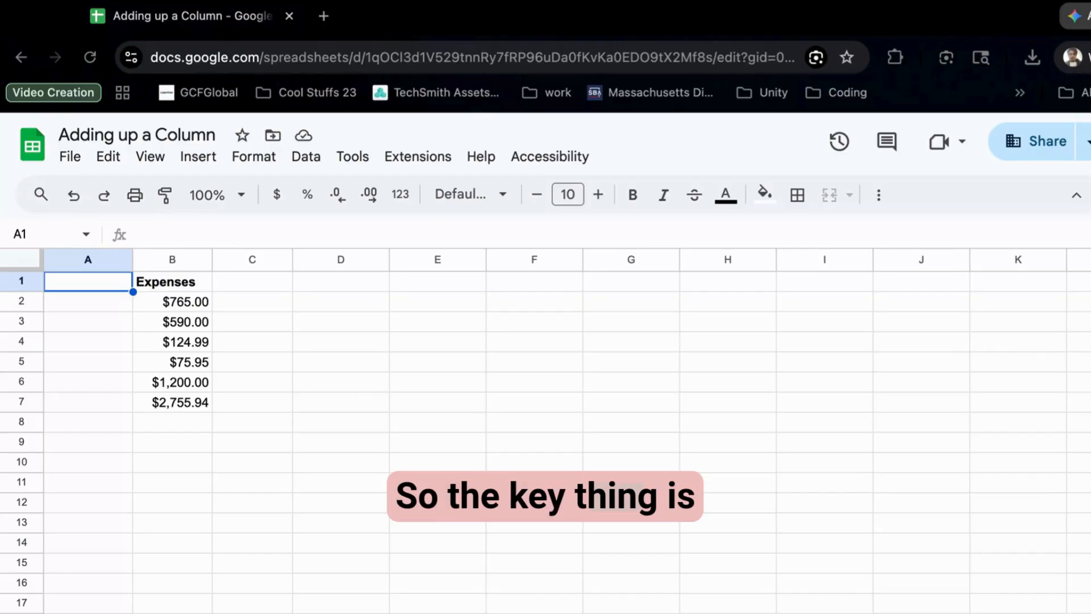
Select the empty cells A1, A2, C1 and C2 beside the Expenses column in turn to show where text can be entered.
{"action": "left_click", "coordinate": [253, 301]}
{"action": "left_click", "coordinate": [104, 299]}
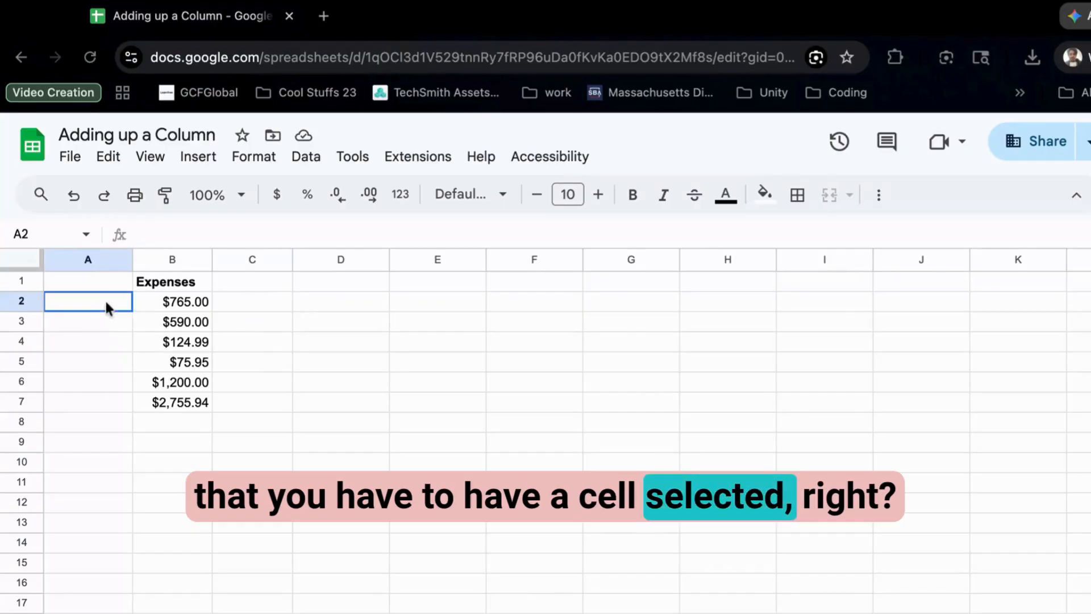
{"action": "left_click", "coordinate": [107, 281]}
{"action": "left_click", "coordinate": [260, 281]}
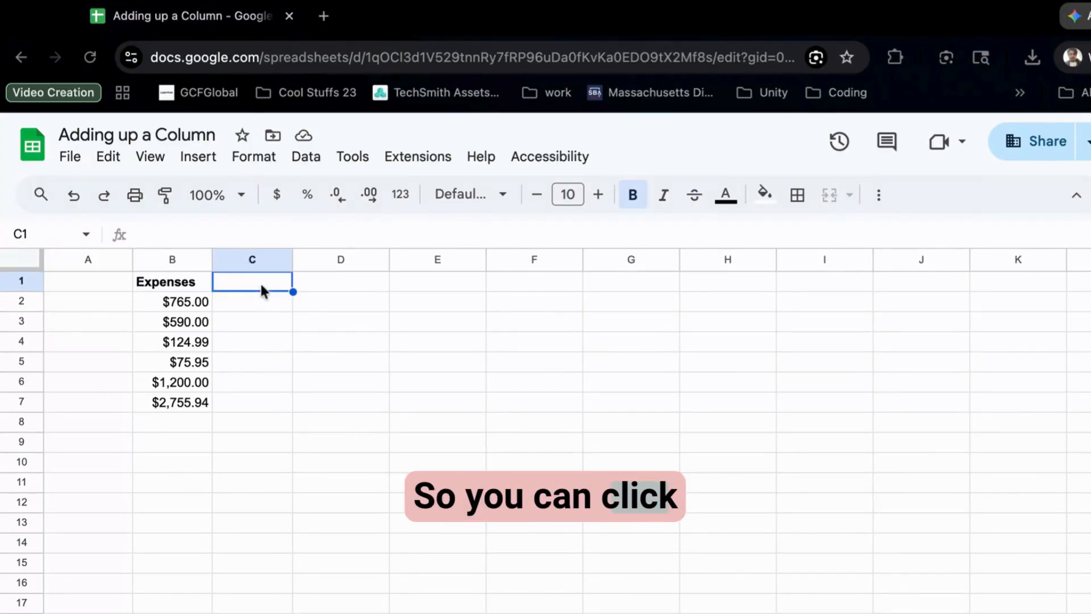
{"action": "left_click", "coordinate": [269, 302]}
{"action": "left_click", "coordinate": [104, 305]}
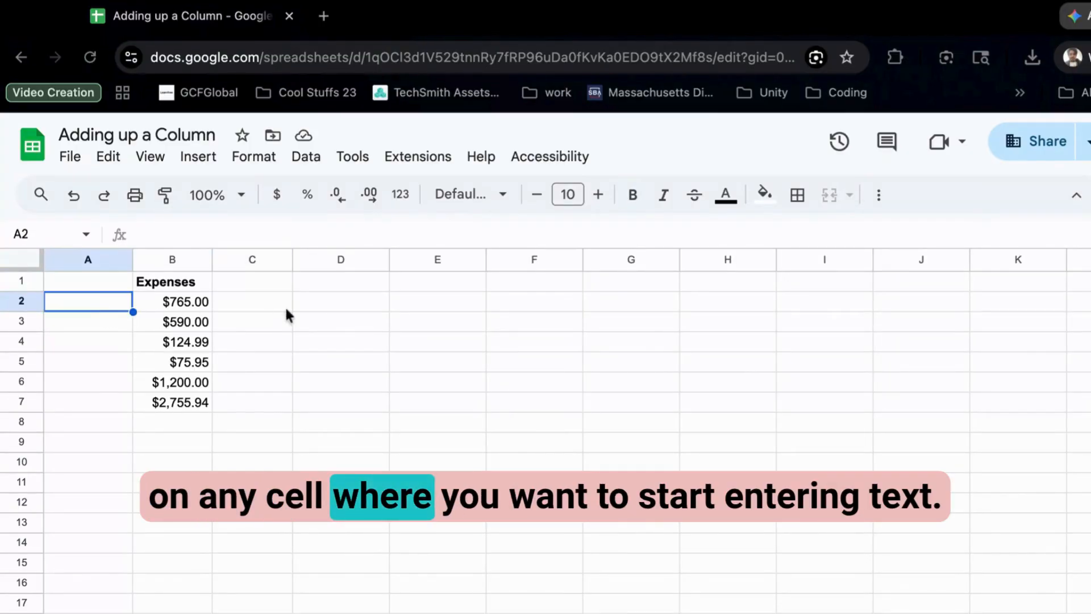
{"action": "left_click", "coordinate": [267, 287]}
{"action": "left_click", "coordinate": [91, 284]}
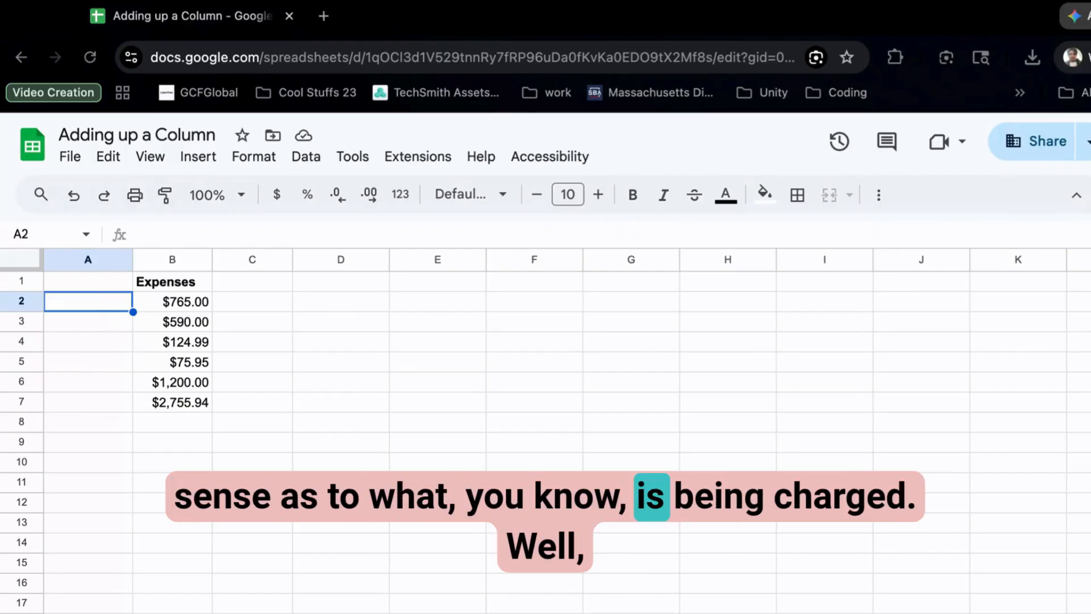
Label the first two expenses by entering Water in A2 and Electric in A3.
{"action": "type", "text": "Wa"}
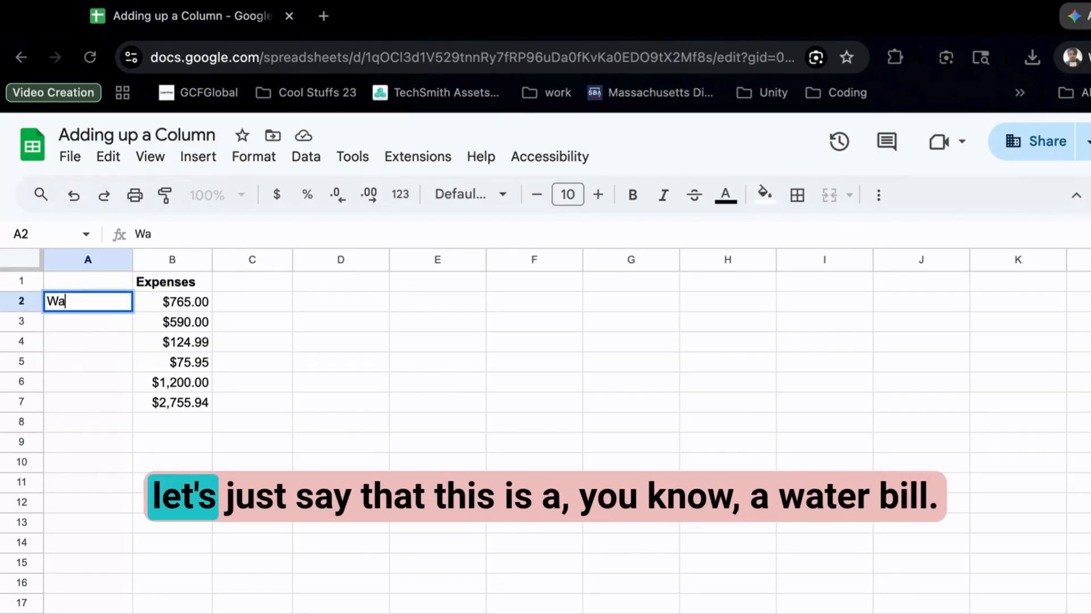
{"action": "type", "text": "ter"}
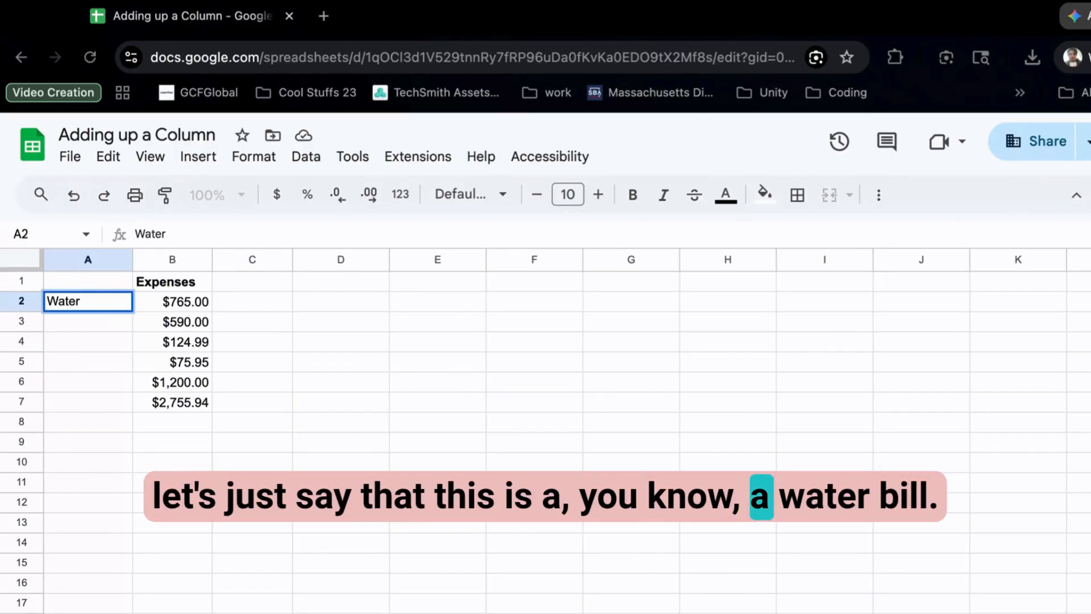
{"action": "key", "text": "Return"}
{"action": "type", "text": "Ele"}
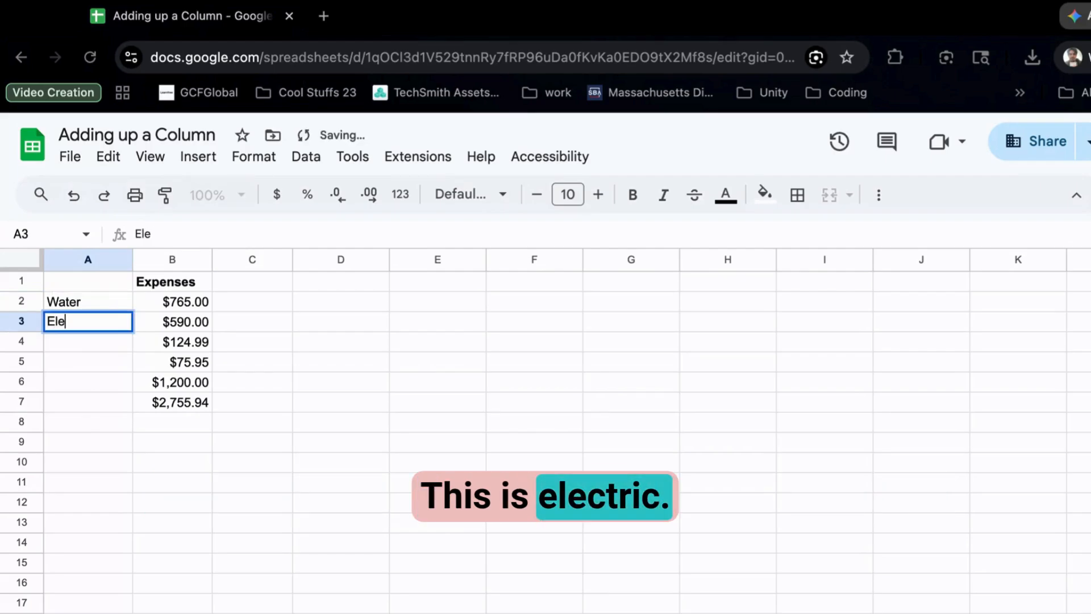
{"action": "type", "text": "ctric"}
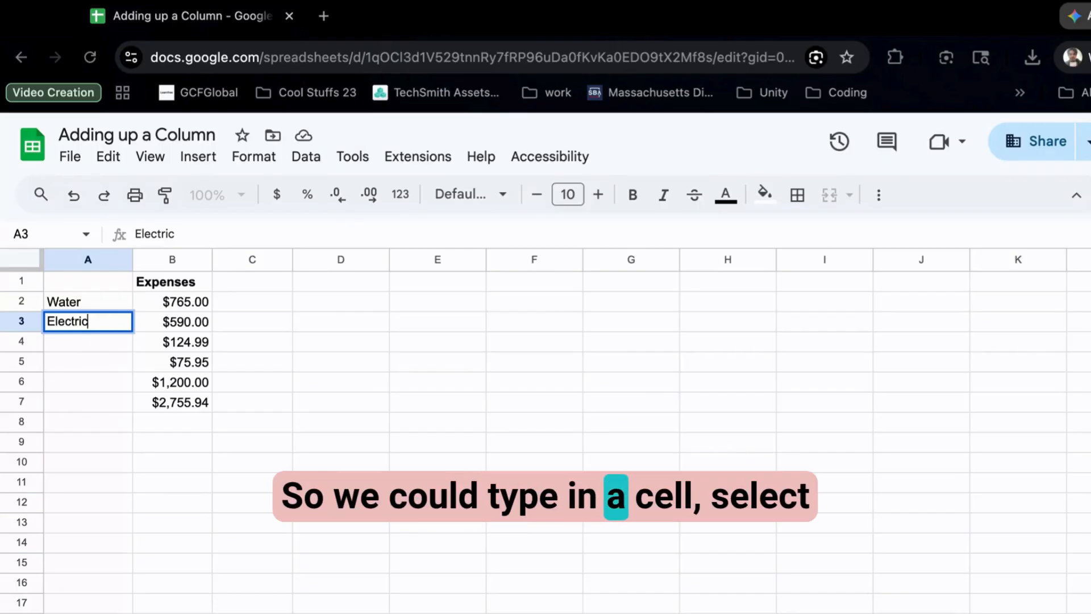
{"action": "key", "text": "Return"}
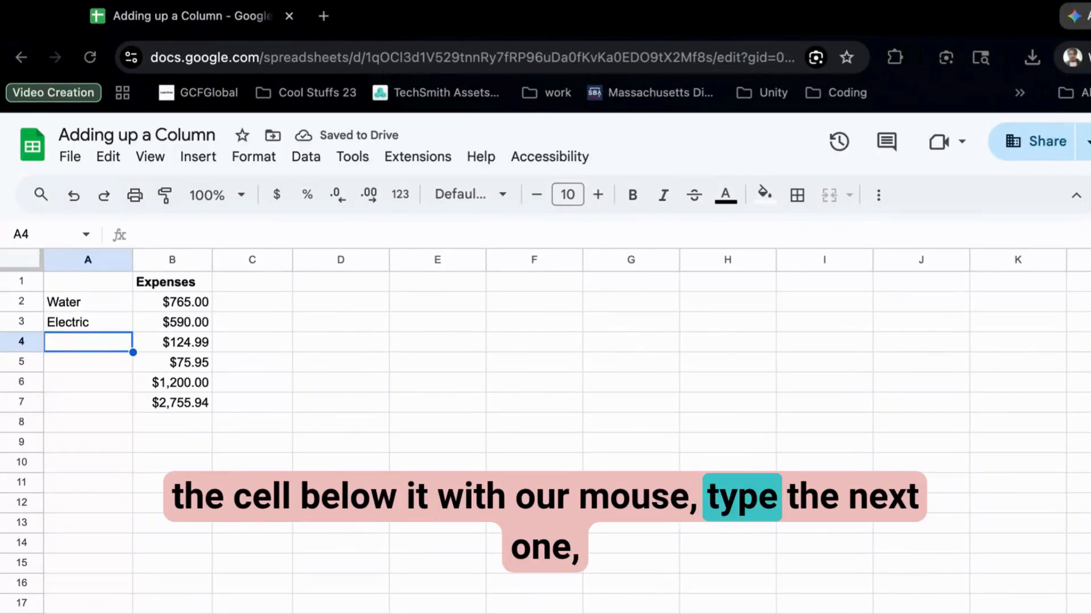
Enter Cable in A4 as the label for the third expense.
{"action": "left_click", "coordinate": [89, 367]}
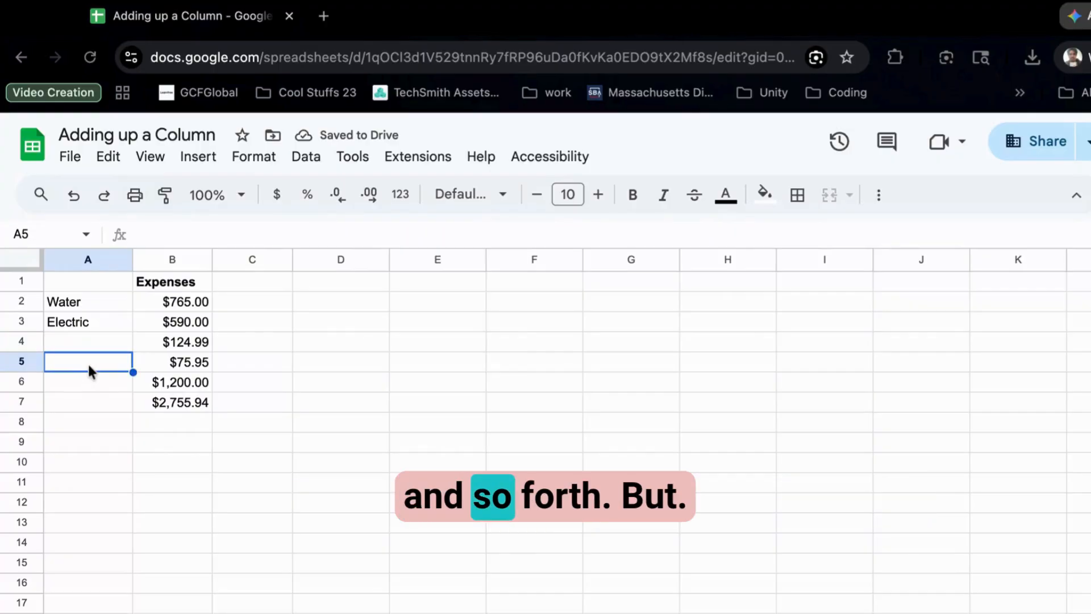
{"action": "left_click", "coordinate": [103, 342]}
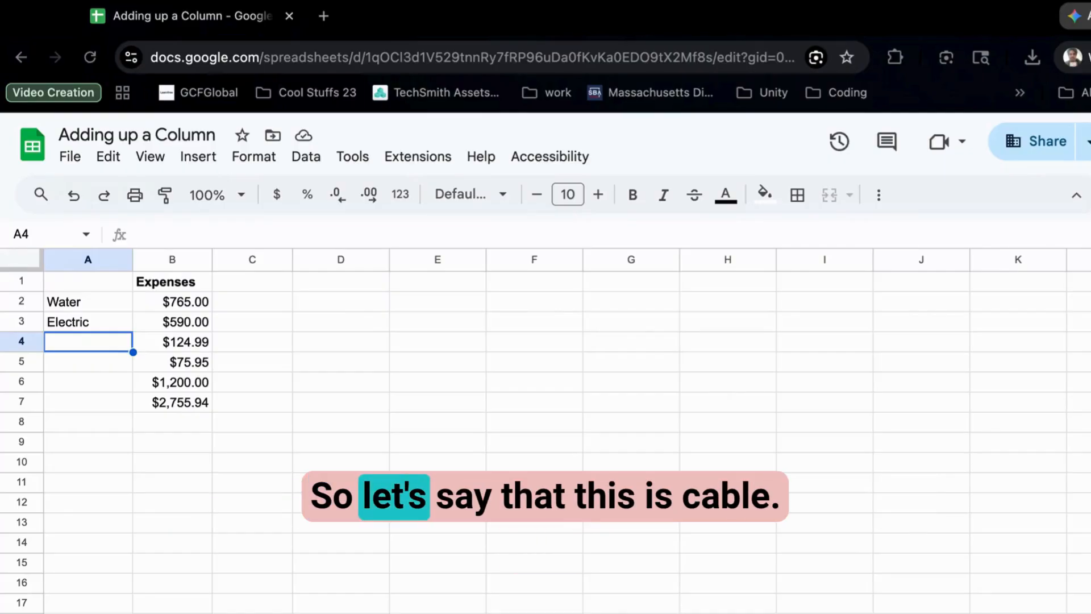
{"action": "type", "text": "Cable"}
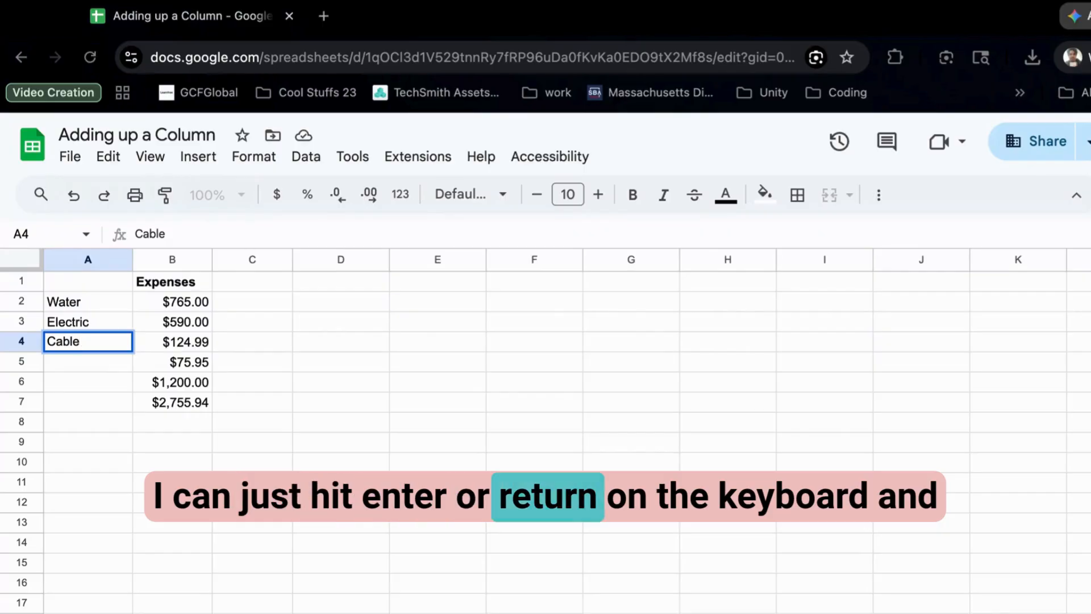
{"action": "key", "text": "Return"}
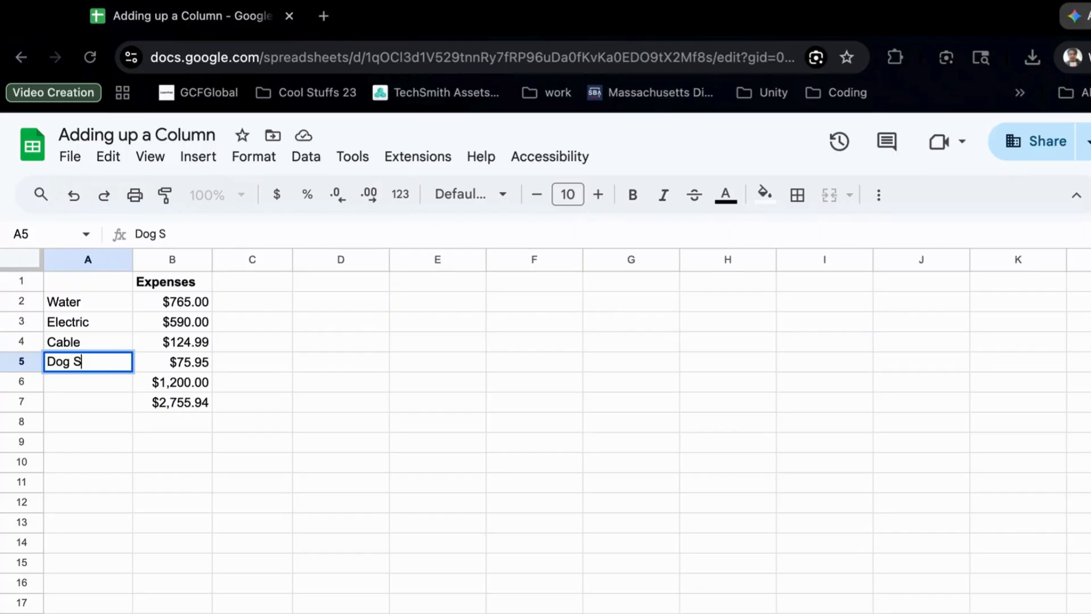
Label the fourth and fifth expenses by entering Dog Sitter in A5 and Car Payment in A6.
{"action": "type", "text": "ter"}
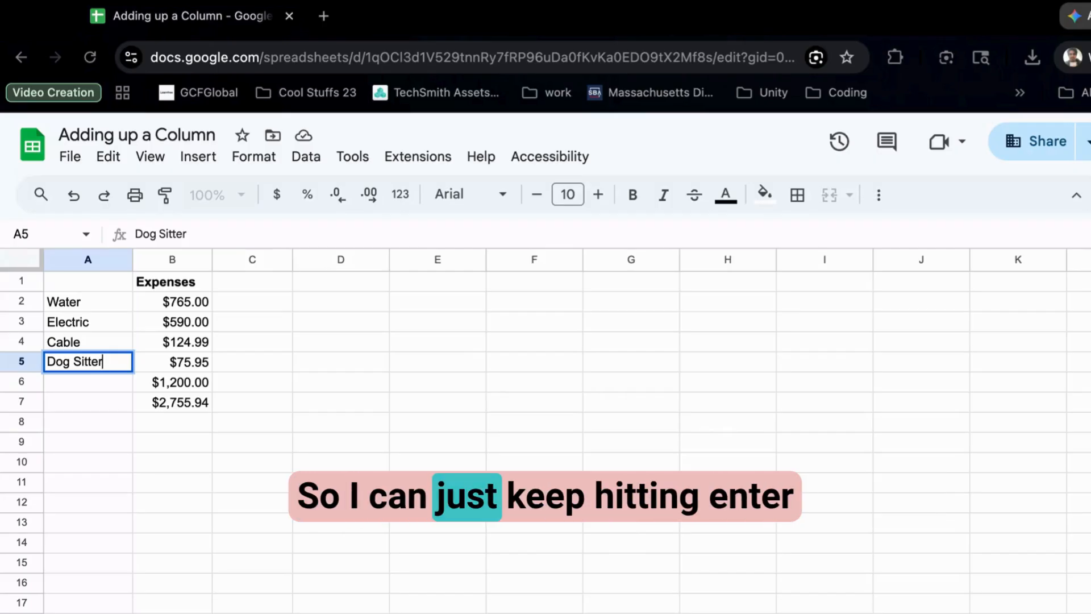
{"action": "key", "text": "Return"}
{"action": "key", "text": "Return"}
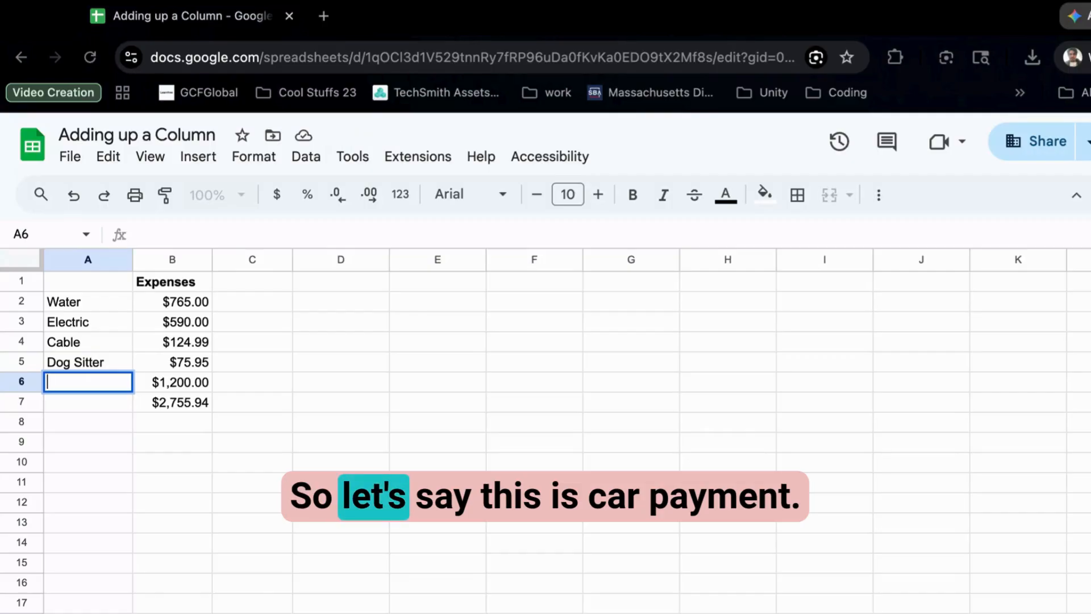
{"action": "type", "text": "Car "}
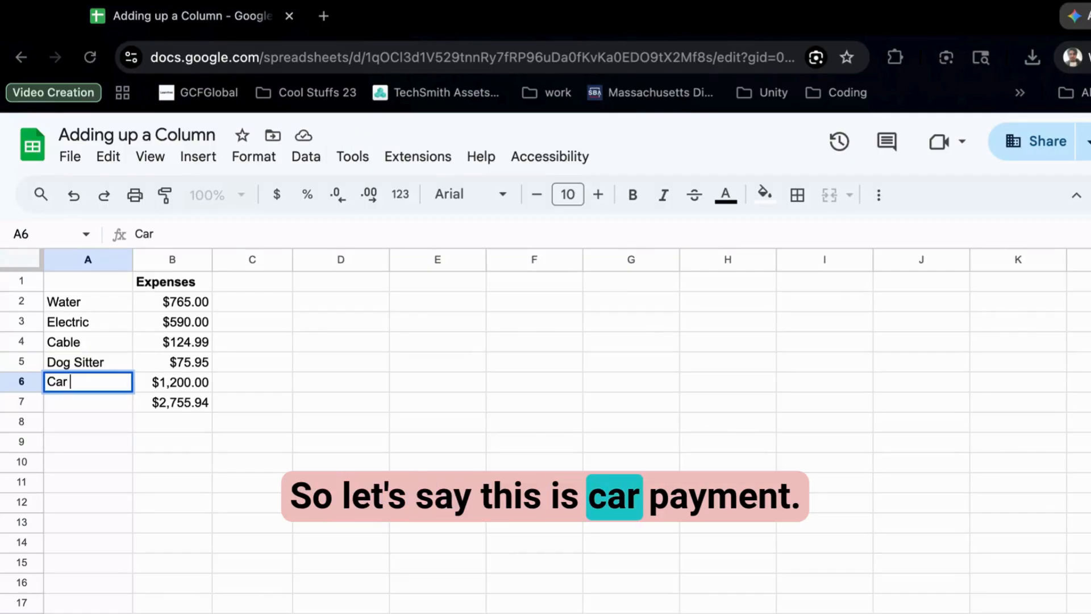
{"action": "type", "text": "Payment"}
{"action": "key", "text": "Return"}
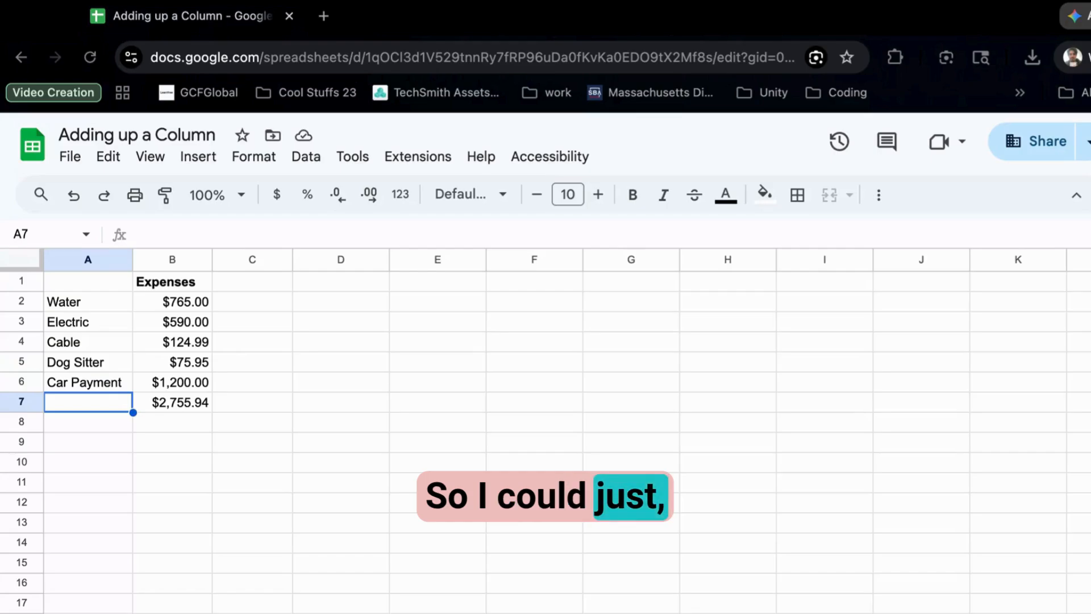
Select cells B7 and C7 in turn and return to B7 to show moving along row 7.
{"action": "left_click", "coordinate": [182, 403]}
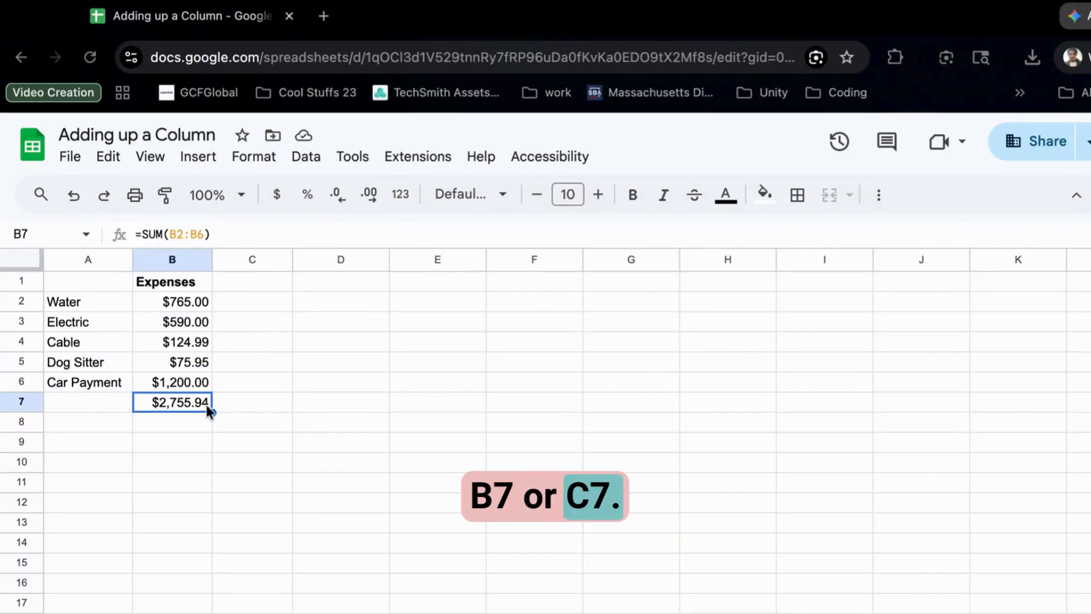
{"action": "left_click", "coordinate": [253, 409]}
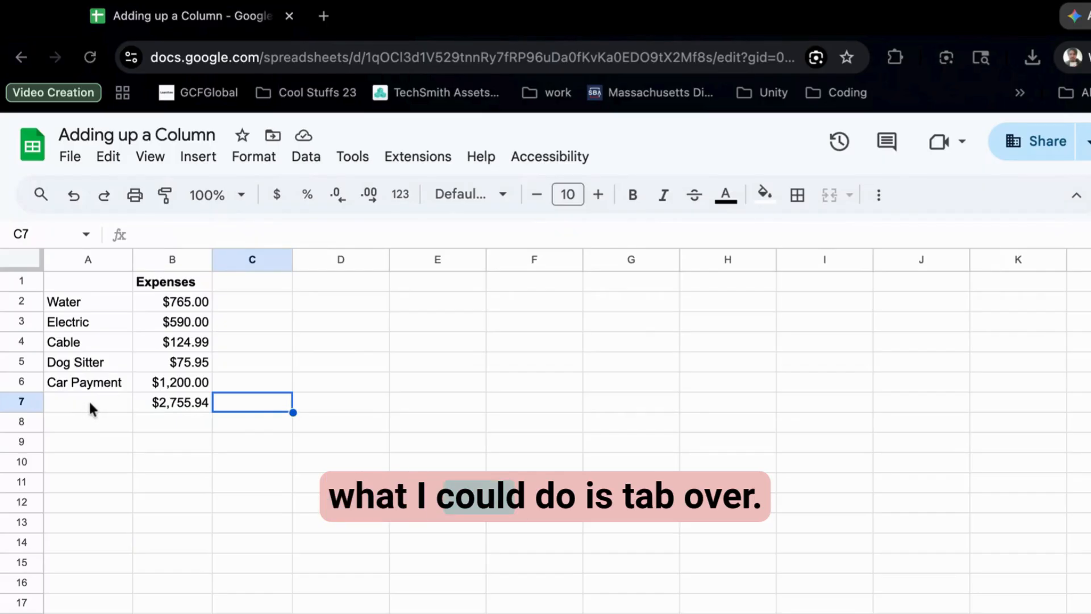
{"action": "left_click", "coordinate": [184, 401]}
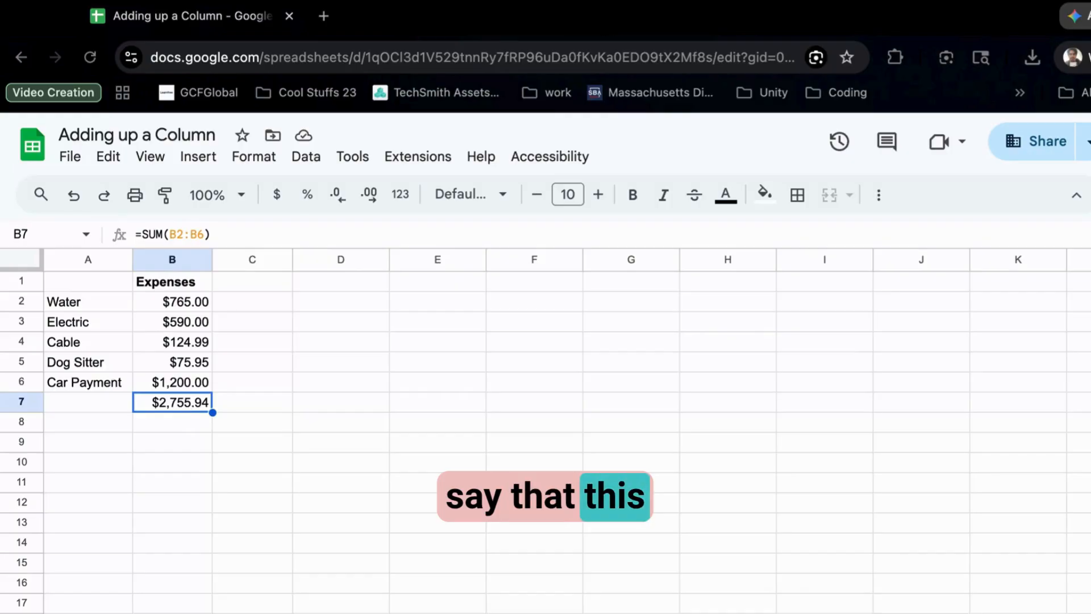
Enter Rent in A7 and continue to the cell beside it, B7.
{"action": "left_click", "coordinate": [88, 402]}
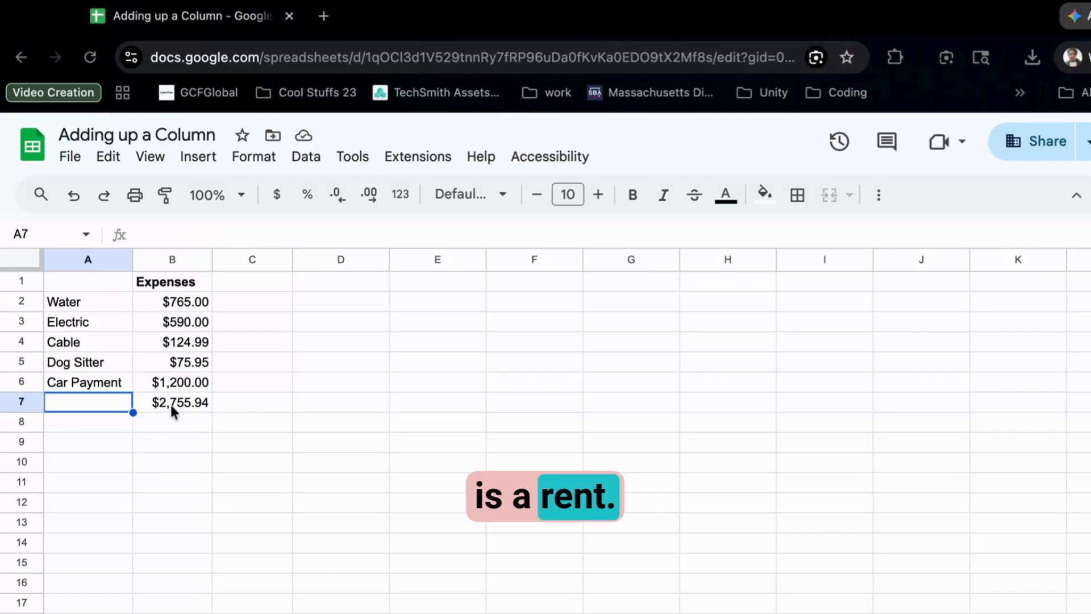
{"action": "type", "text": "Re"}
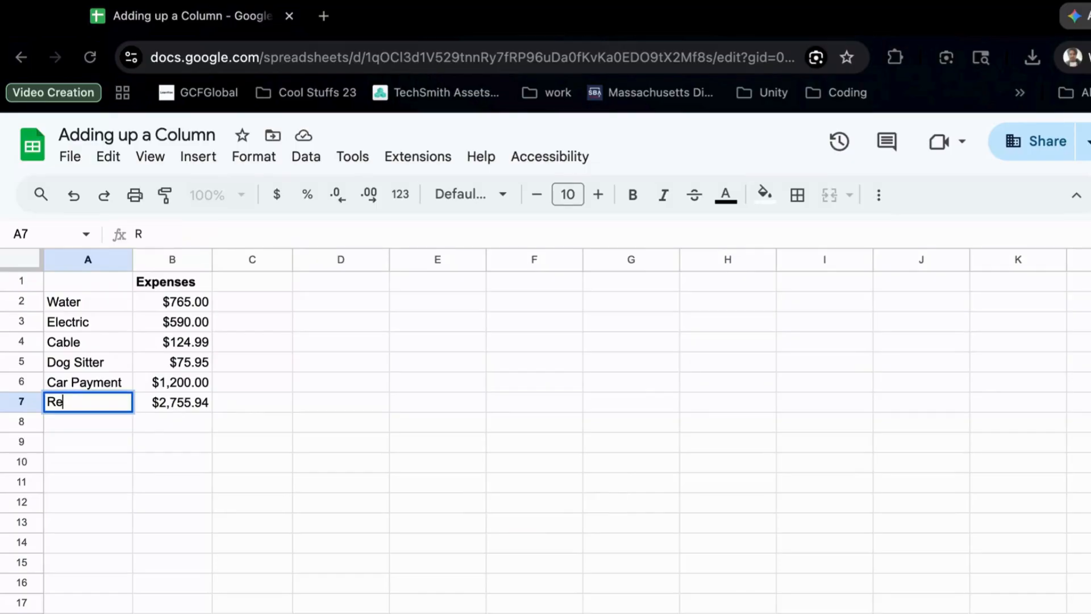
{"action": "type", "text": "nt"}
{"action": "key", "text": "Tab"}
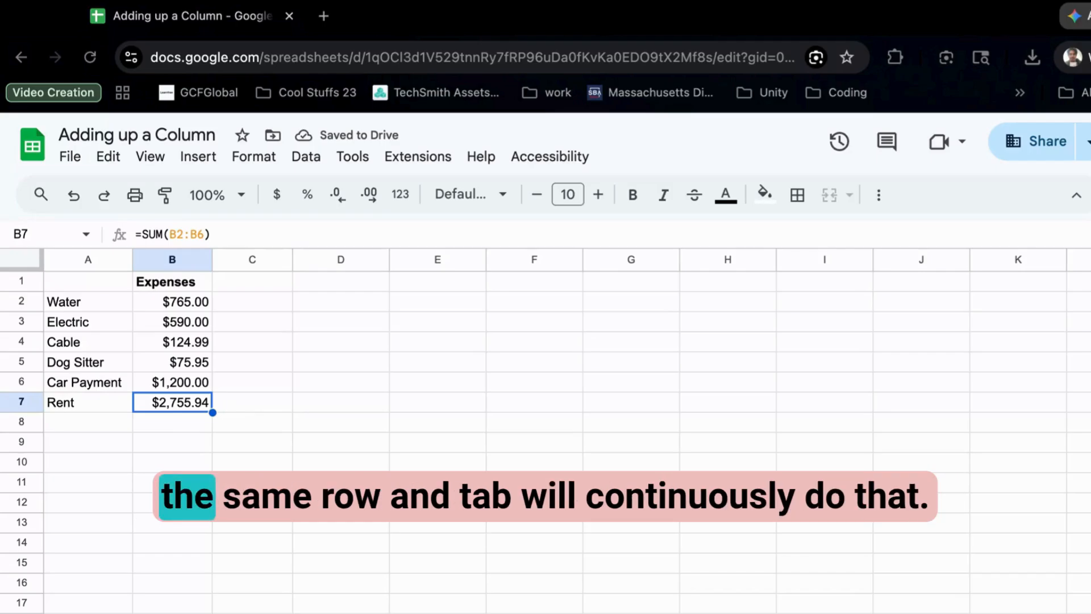
Move the cell selection along row 7 from B7 to F7, one cell at a time.
{"action": "key", "text": "Tab"}
{"action": "key", "text": "Tab"}
{"action": "key", "text": "Tab"}
{"action": "key", "text": "Tab"}
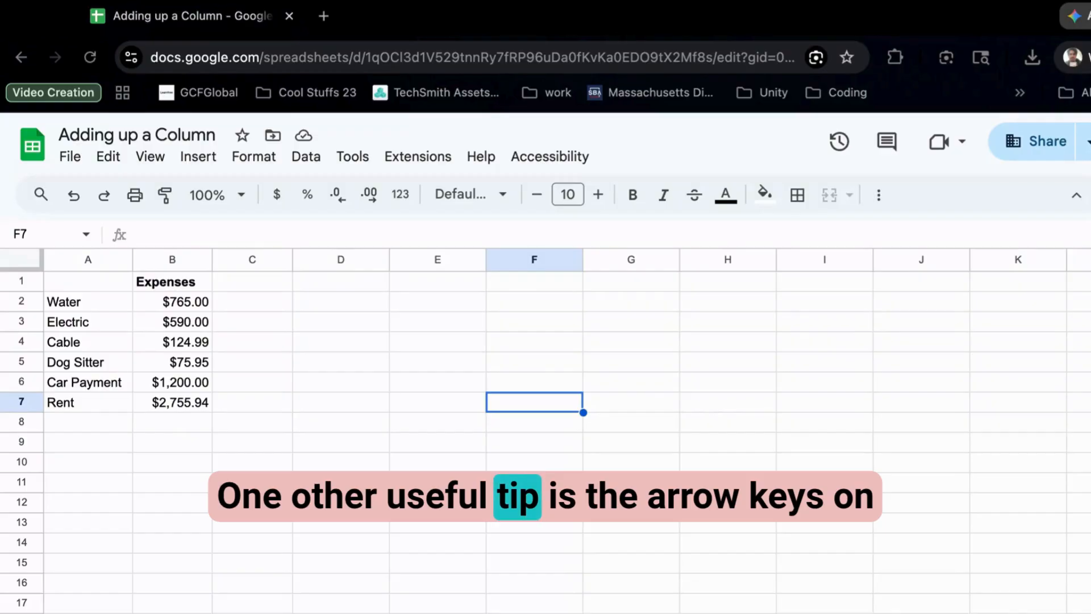
Move the cell selection one cell at a time in all four directions through the empty cells beside the expenses, ending on E5.
{"action": "key", "text": "Up"}
{"action": "key", "text": "Left"}
{"action": "key", "text": "Right"}
{"action": "key", "text": "Up"}
{"action": "key", "text": "Down"}
{"action": "key", "text": "Right"}
{"action": "key", "text": "Up"}
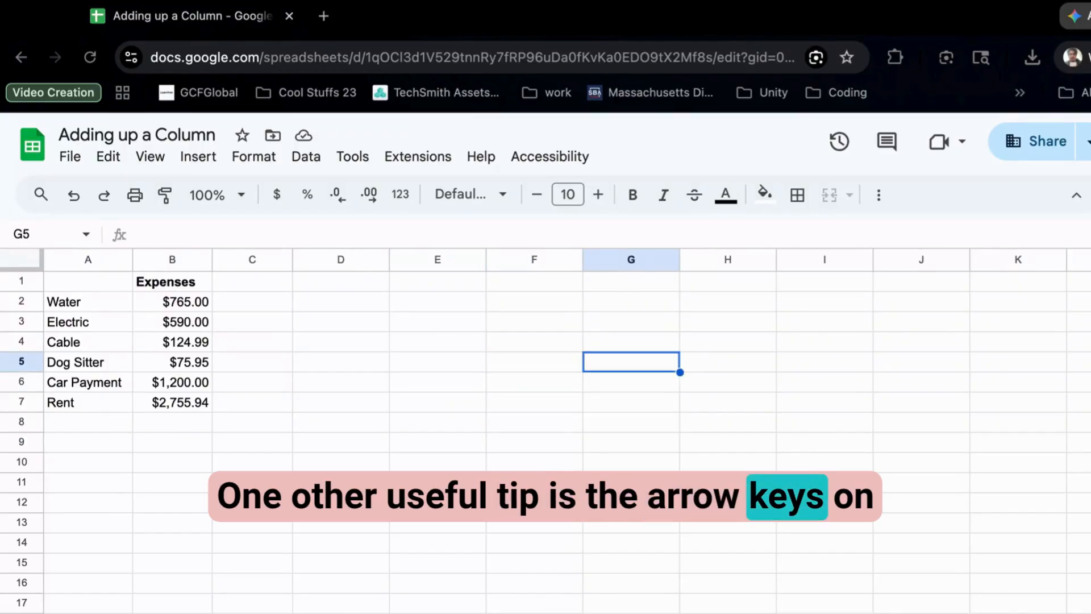
{"action": "key", "text": "Down"}
{"action": "key", "text": "Left"}
{"action": "key", "text": "Left"}
{"action": "key", "text": "Down"}
{"action": "key", "text": "Up"}
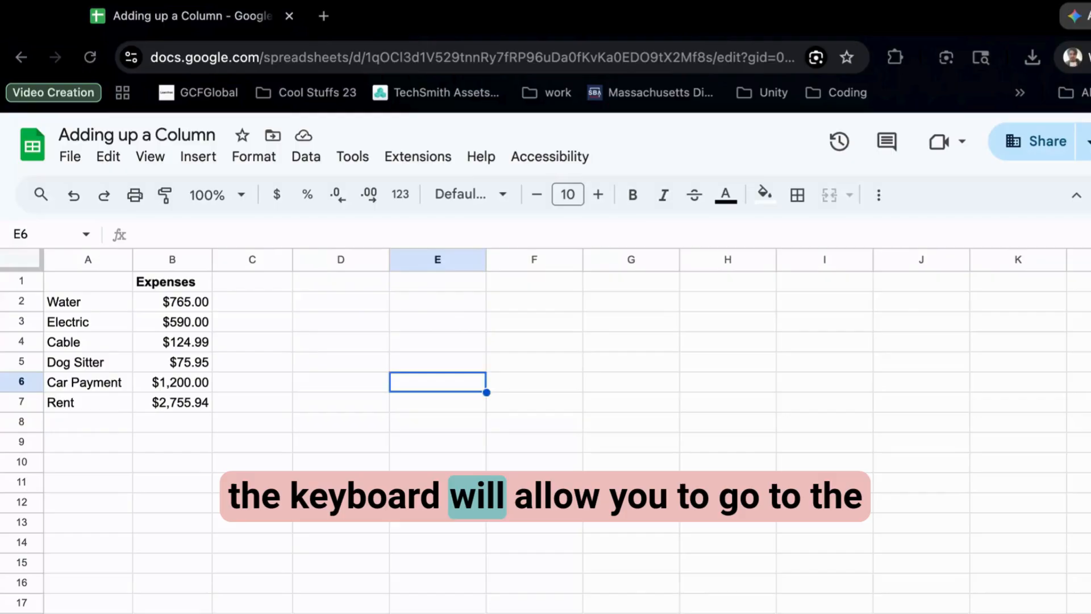
{"action": "key", "text": "Up"}
{"action": "key", "text": "Up"}
{"action": "key", "text": "Down"}
{"action": "key", "text": "Up"}
{"action": "key", "text": "Down"}
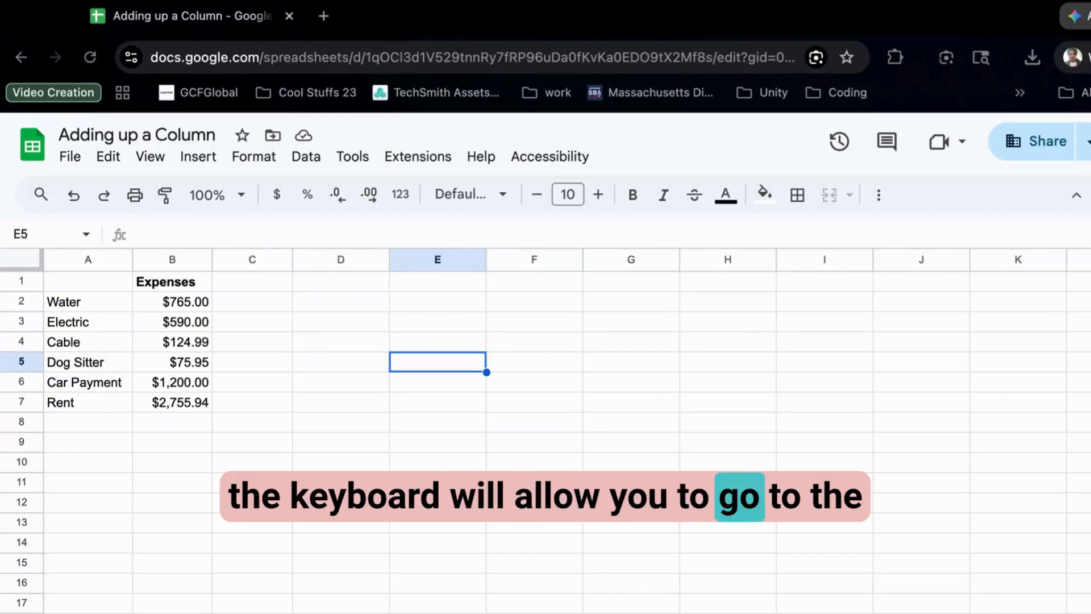
{"action": "key", "text": "Down"}
{"action": "key", "text": "Left"}
{"action": "key", "text": "Left"}
{"action": "key", "text": "Up"}
{"action": "key", "text": "Right"}
{"action": "key", "text": "Right"}
{"action": "key", "text": "Right"}
{"action": "key", "text": "Down"}
{"action": "key", "text": "Left"}
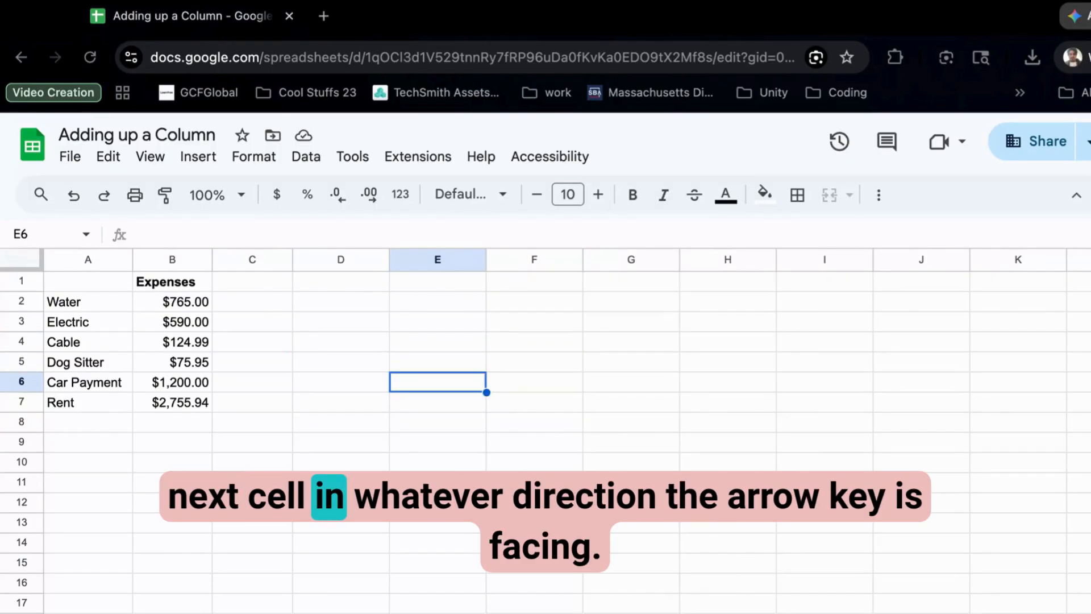
{"action": "key", "text": "Up"}
{"action": "key", "text": "Down"}
{"action": "key", "text": "Left"}
{"action": "key", "text": "Up"}
{"action": "key", "text": "Right"}
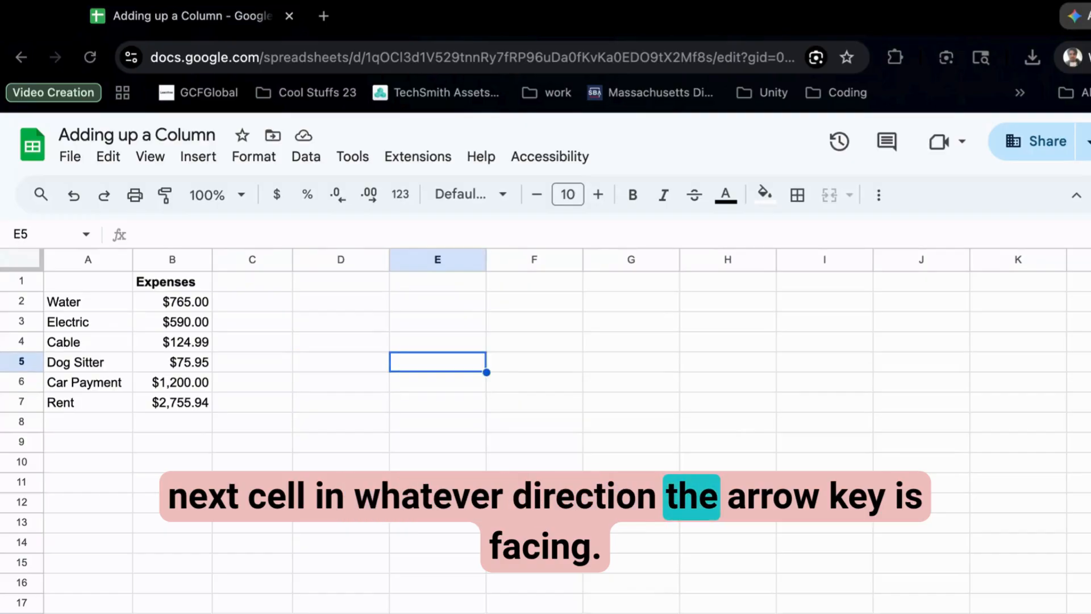
Move the cell selection from E5 to D2, and from there one cell left, down, right and up.
{"action": "key", "text": "Up"}
{"action": "key", "text": "Up"}
{"action": "key", "text": "Left"}
{"action": "key", "text": "Up"}
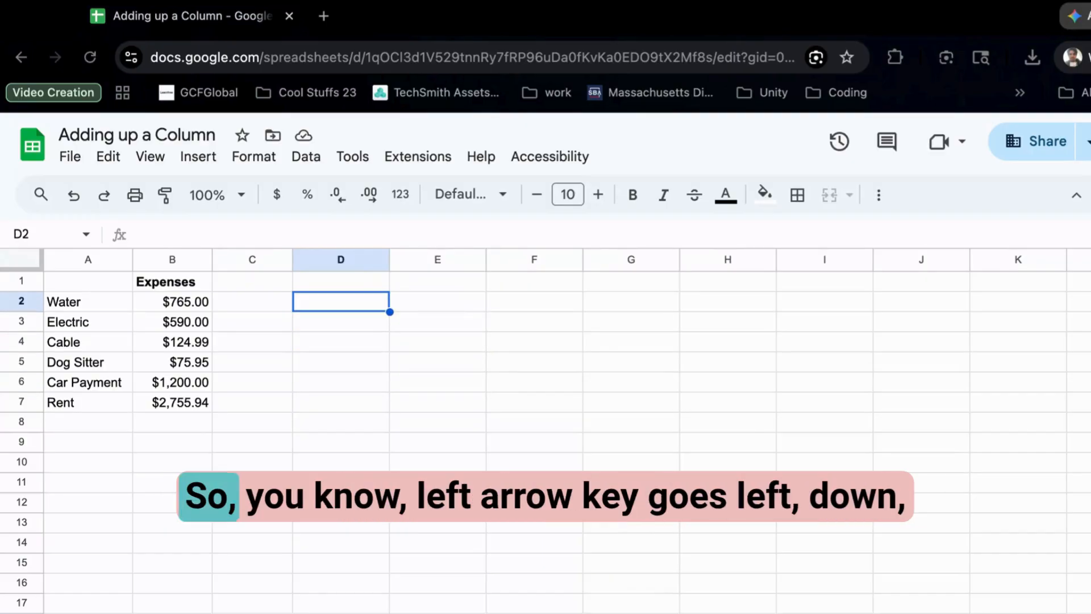
{"action": "key", "text": "Left"}
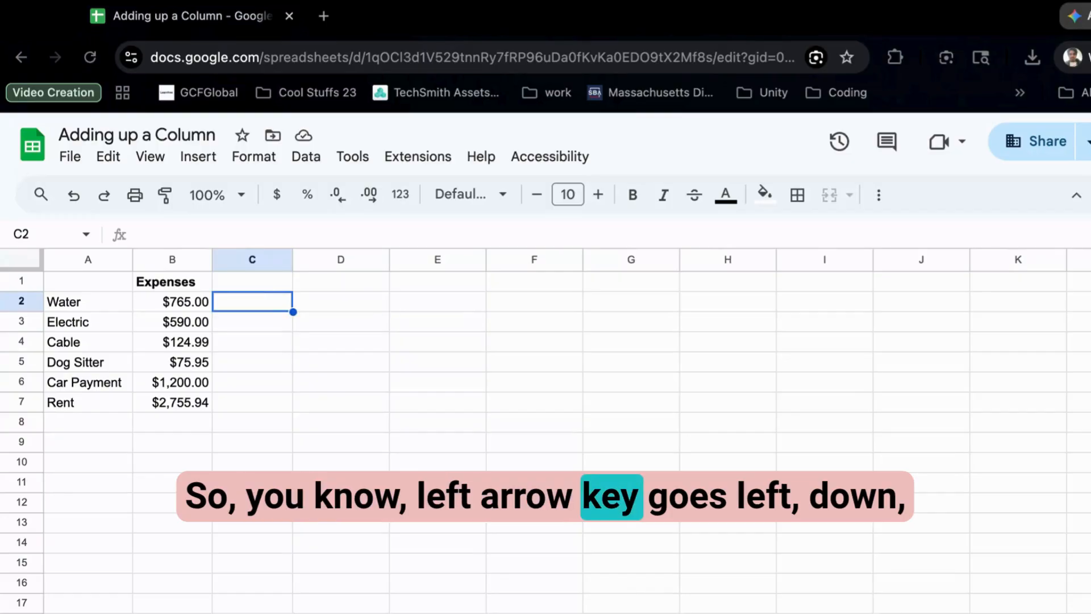
{"action": "key", "text": "Down"}
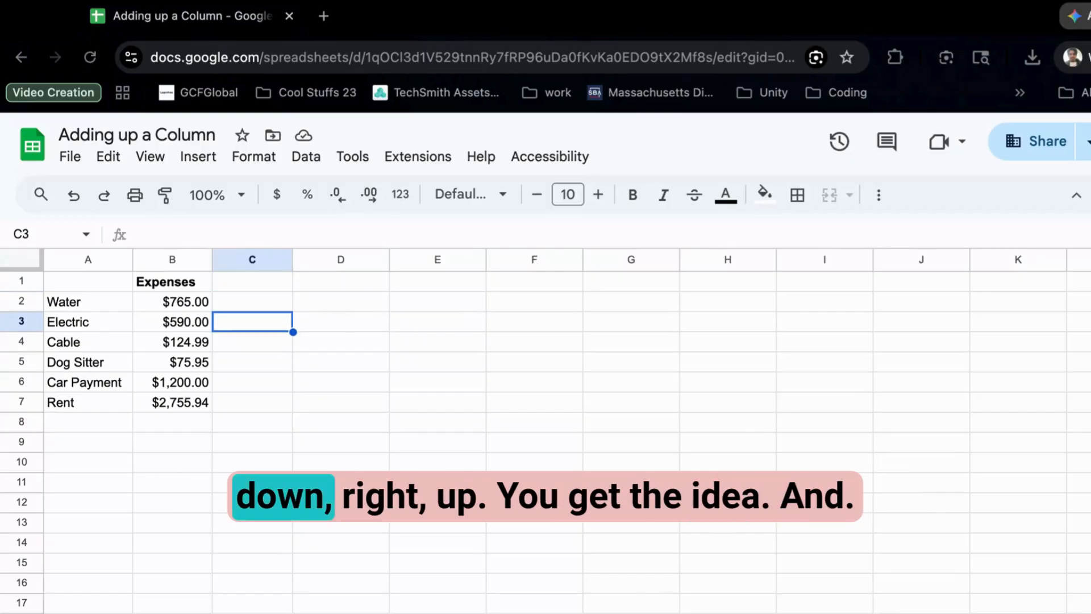
{"action": "key", "text": "Right"}
{"action": "key", "text": "Up"}
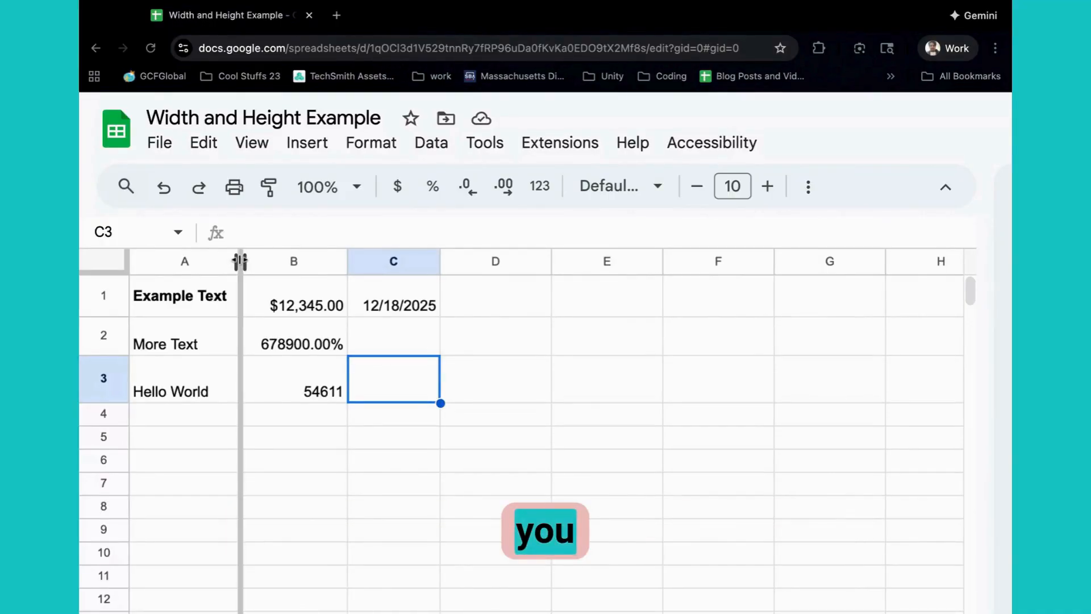
In the Width and Height Example sheet, widen columns A and B and increase the height of row 1.
{"action": "left_click_drag", "start_coordinate": [240, 261], "coordinate": [275, 262]}
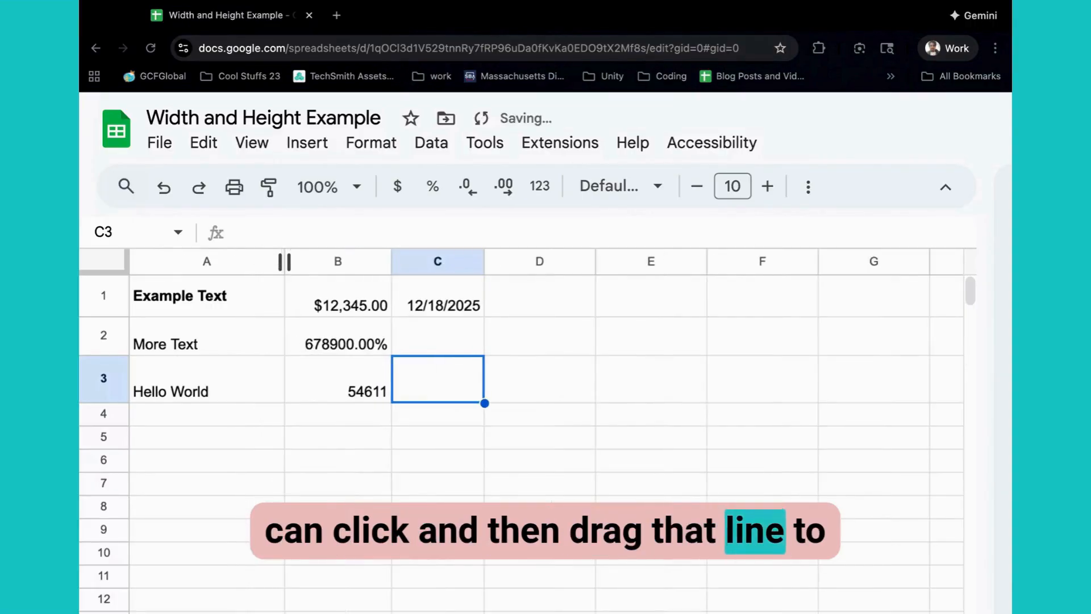
{"action": "left_click_drag", "start_coordinate": [284, 262], "coordinate": [306, 261]}
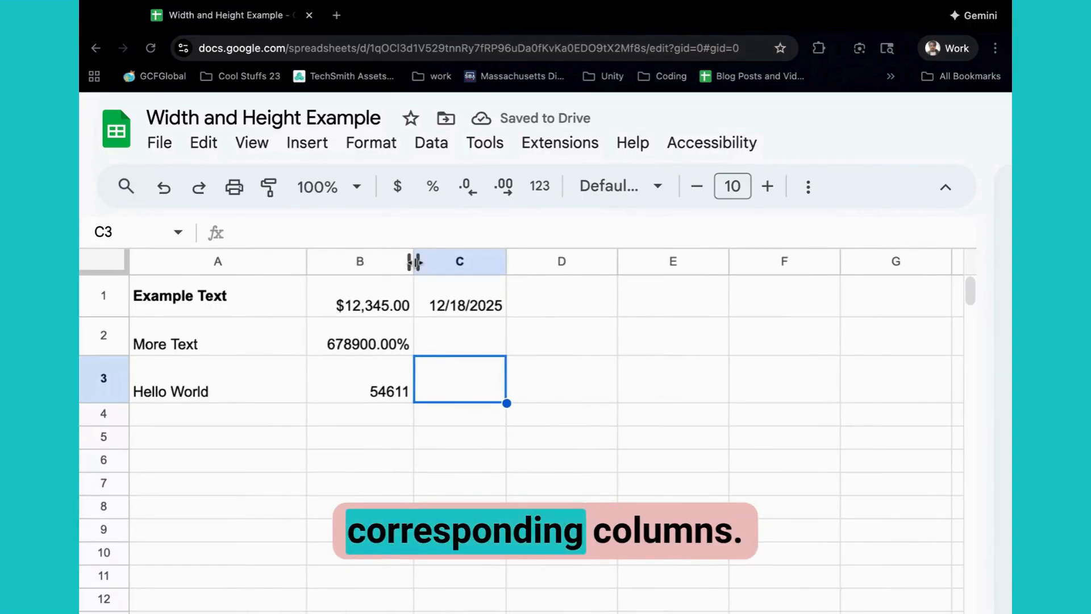
{"action": "left_click_drag", "start_coordinate": [414, 261], "coordinate": [461, 261]}
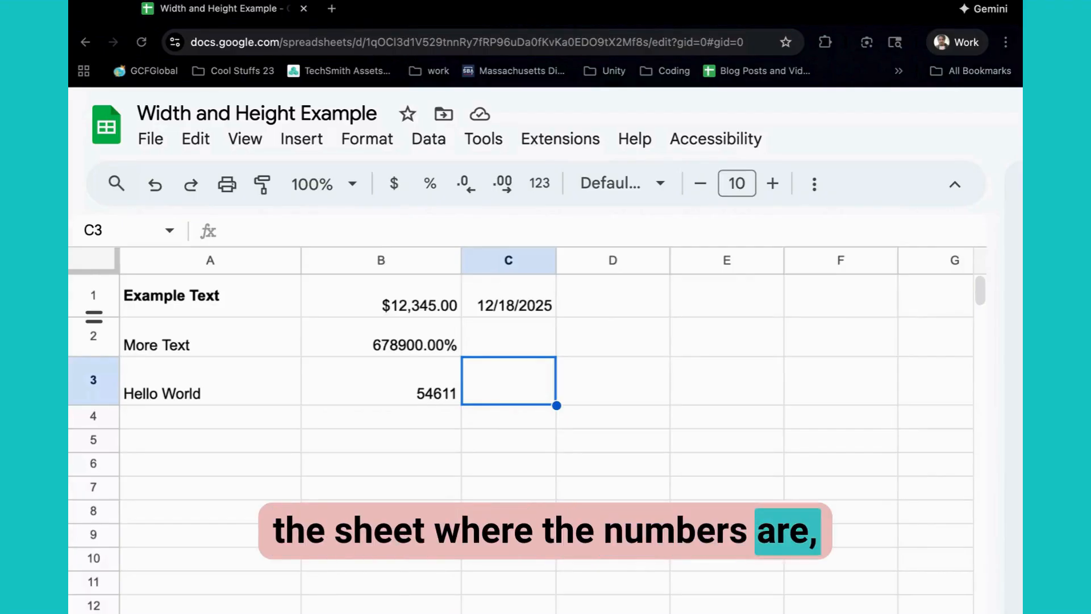
{"action": "left_click_drag", "start_coordinate": [93, 317], "coordinate": [93, 362]}
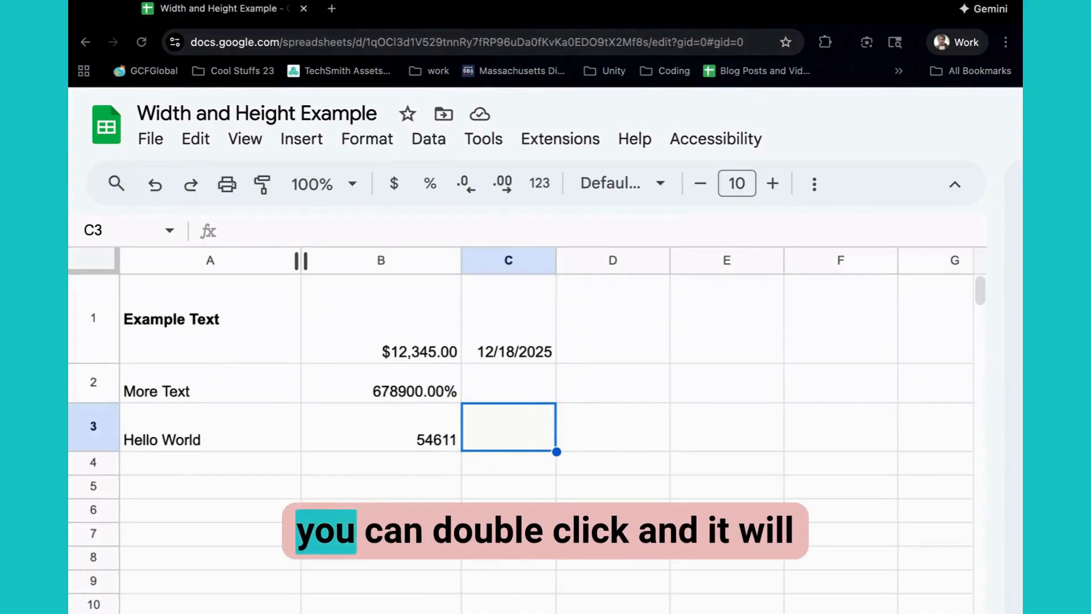
Fit column A's width and row 1's height automatically to their contents.
{"action": "double_click", "coordinate": [301, 261]}
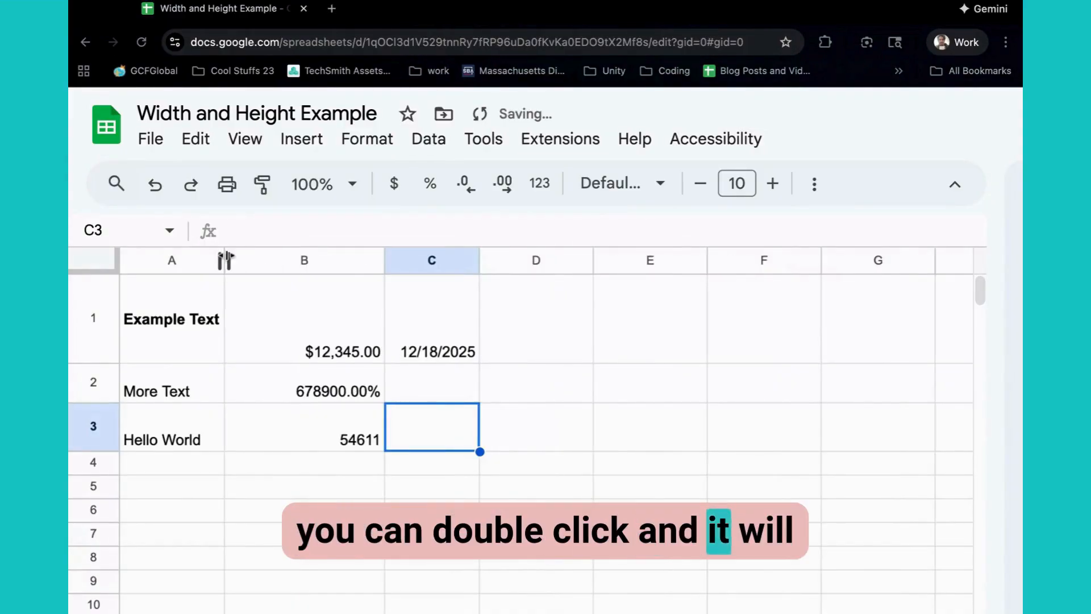
{"action": "double_click", "coordinate": [93, 363]}
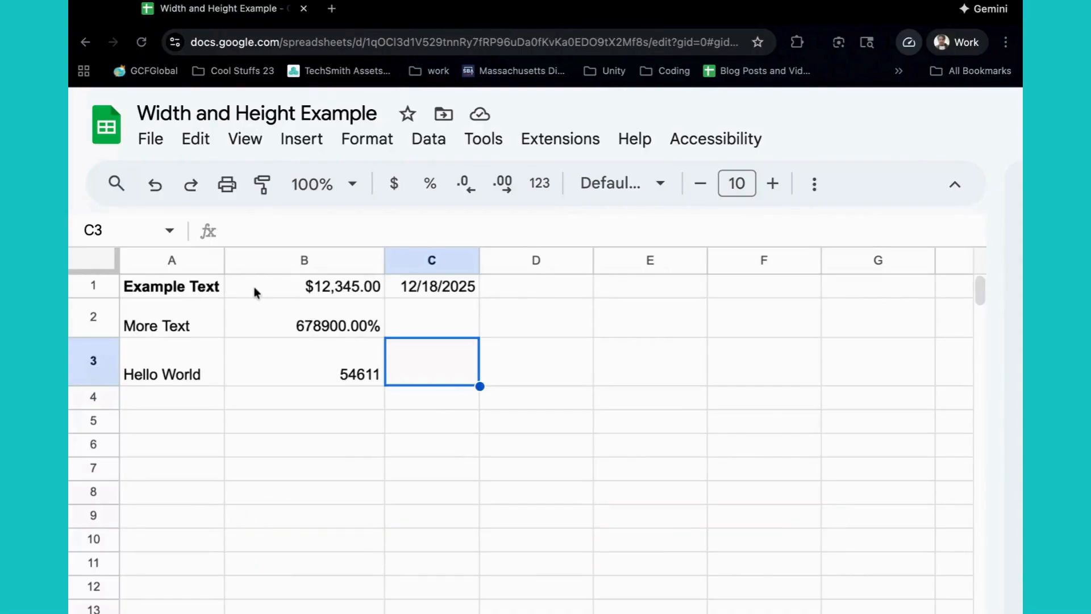
Fit column B's width automatically to its contents.
{"action": "double_click", "coordinate": [385, 261]}
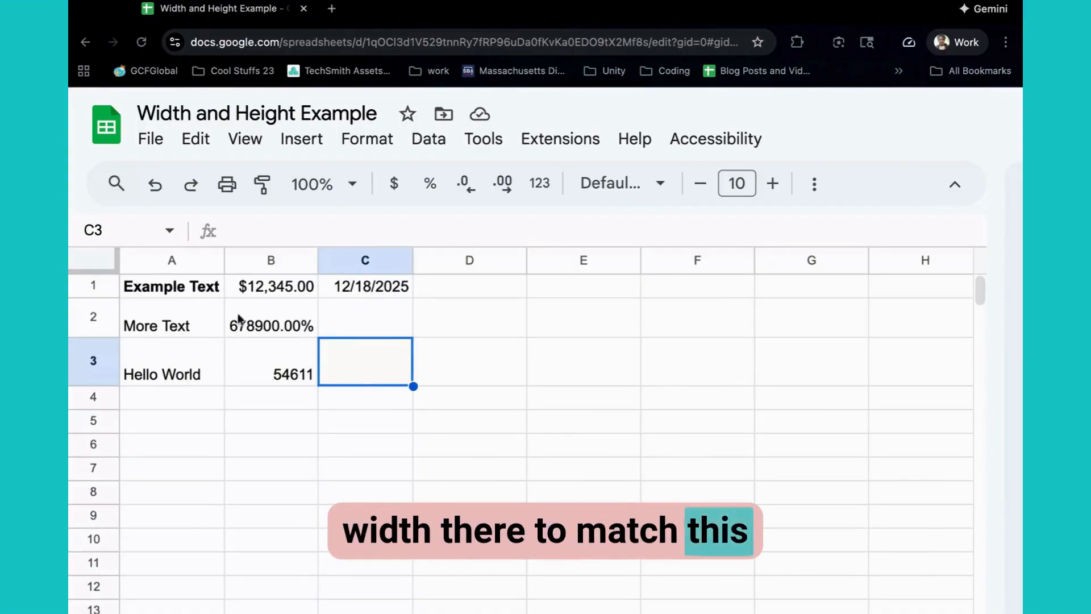
{"action": "left_click", "coordinate": [294, 325]}
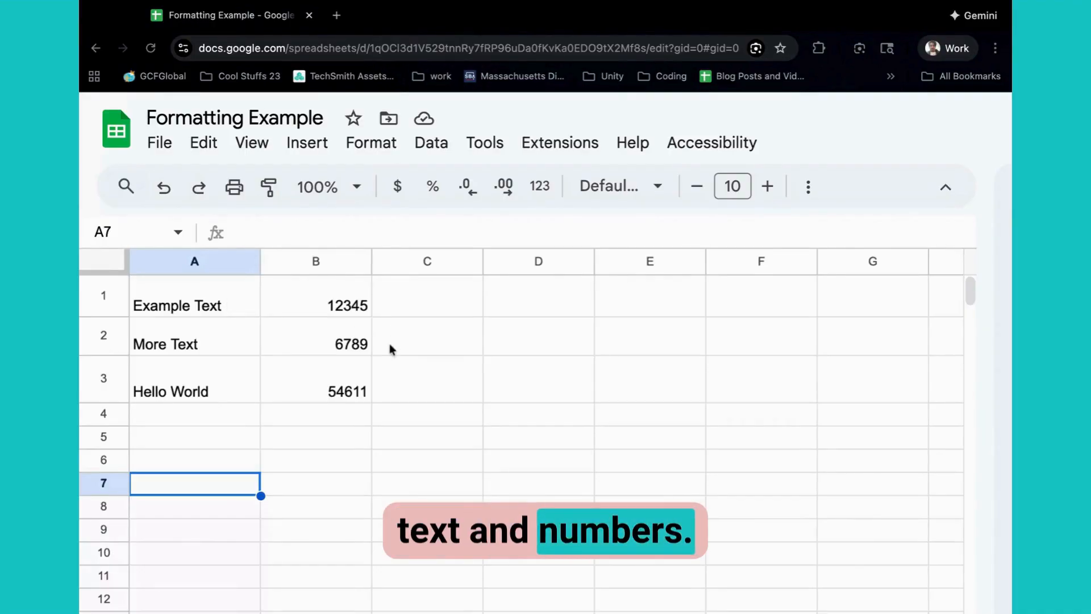
In the Formatting Example sheet, make the text in cell A1 bold.
{"action": "left_click", "coordinate": [217, 307]}
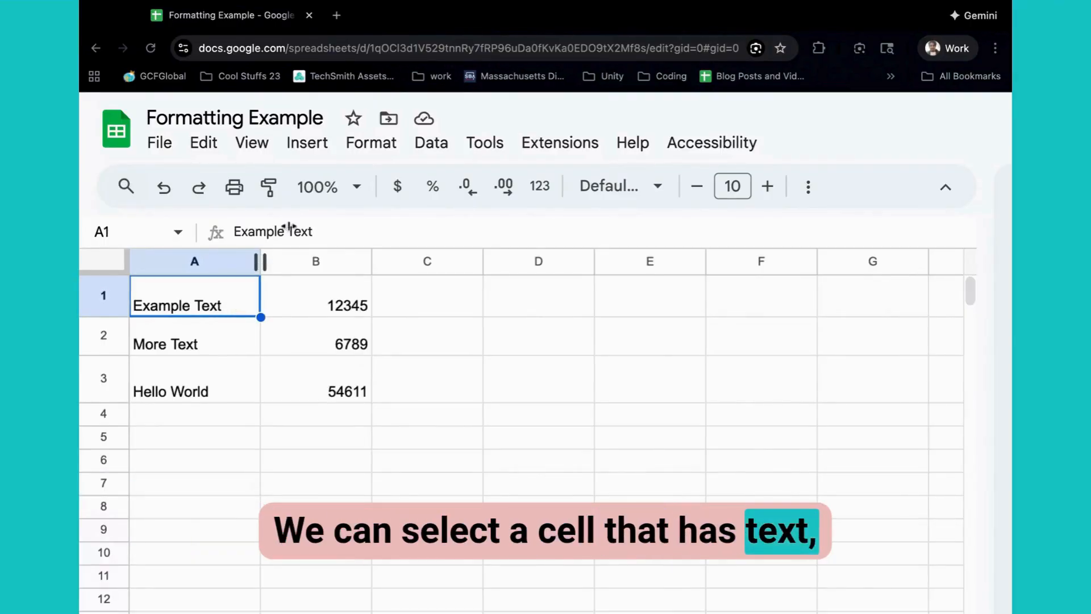
{"action": "left_click", "coordinate": [390, 146]}
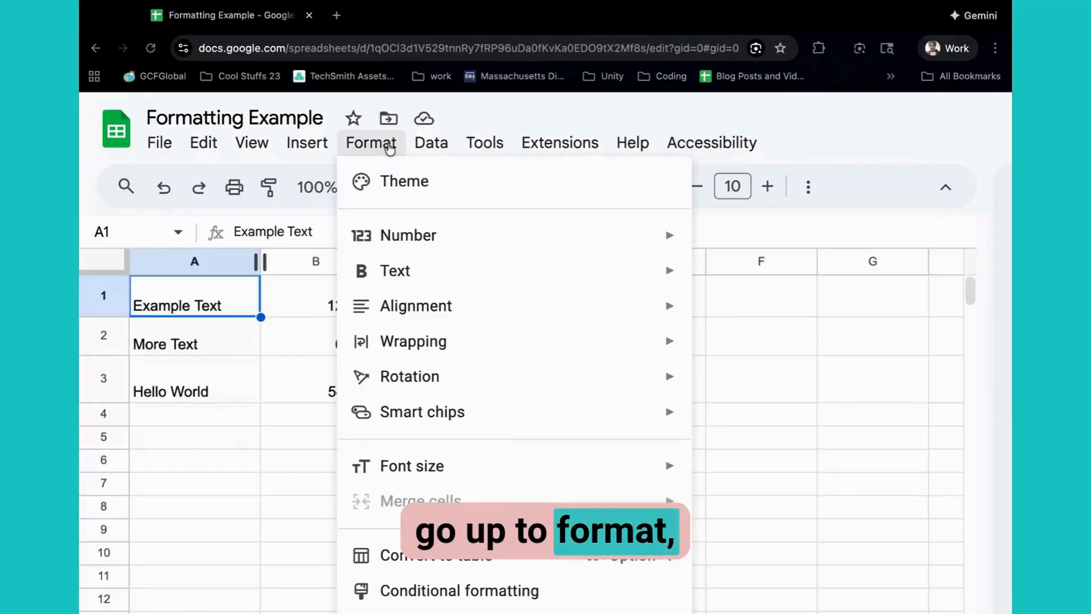
{"action": "mouse_move", "coordinate": [465, 264]}
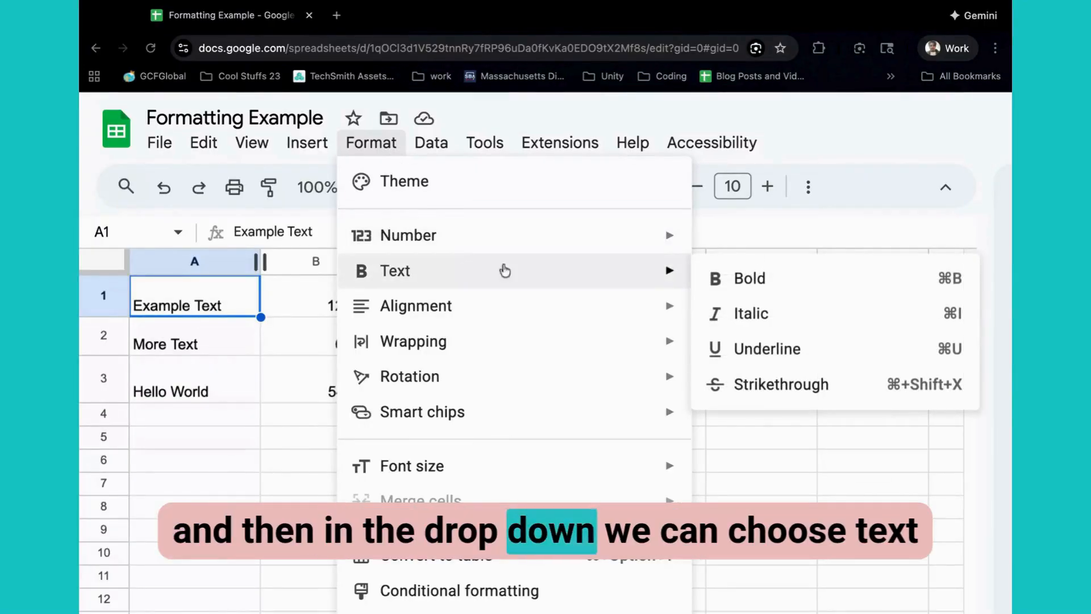
{"action": "left_click", "coordinate": [750, 279]}
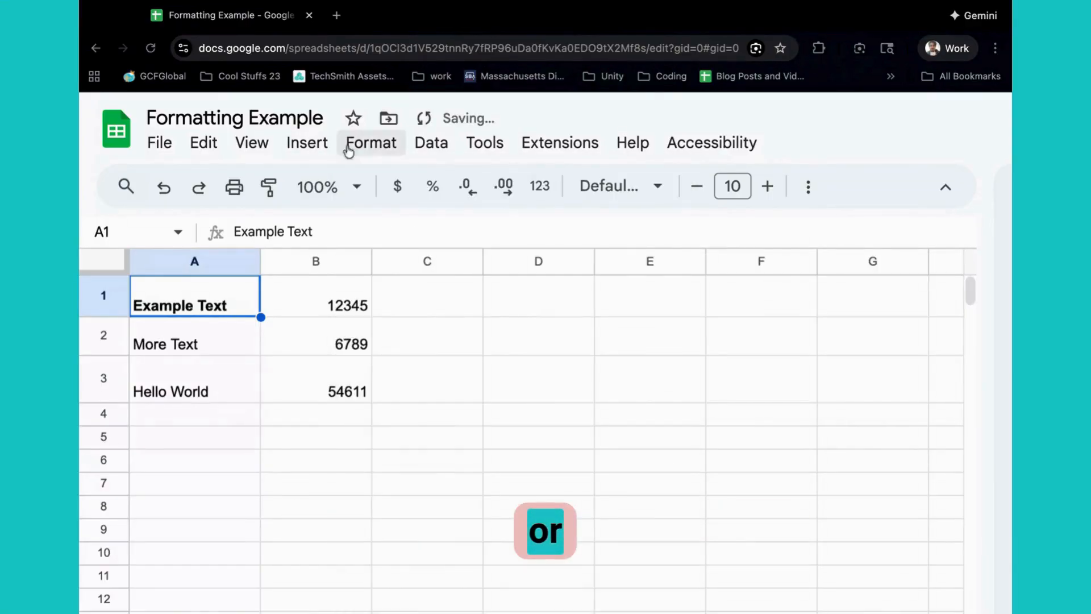
Set the vertical alignment of cell A1 to Middle.
{"action": "left_click", "coordinate": [349, 149]}
{"action": "mouse_move", "coordinate": [491, 284]}
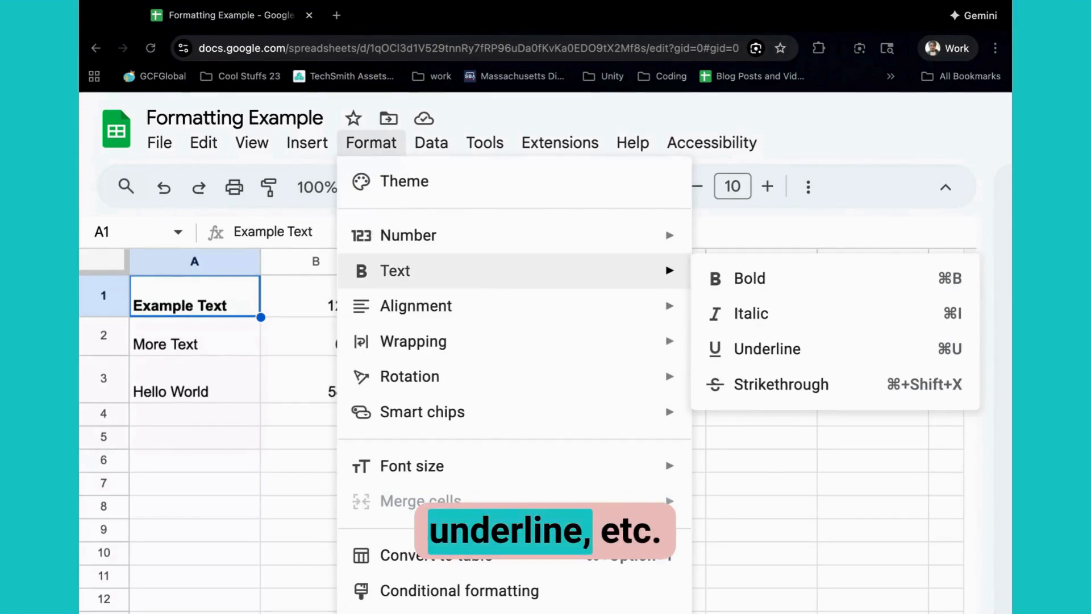
{"action": "mouse_move", "coordinate": [492, 310]}
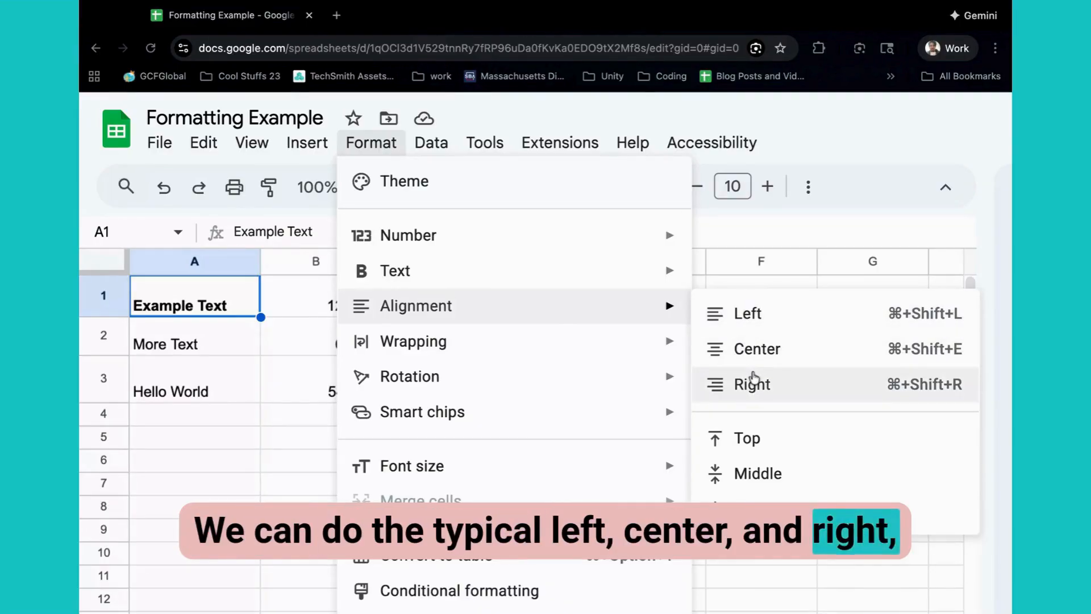
{"action": "left_click", "coordinate": [756, 475]}
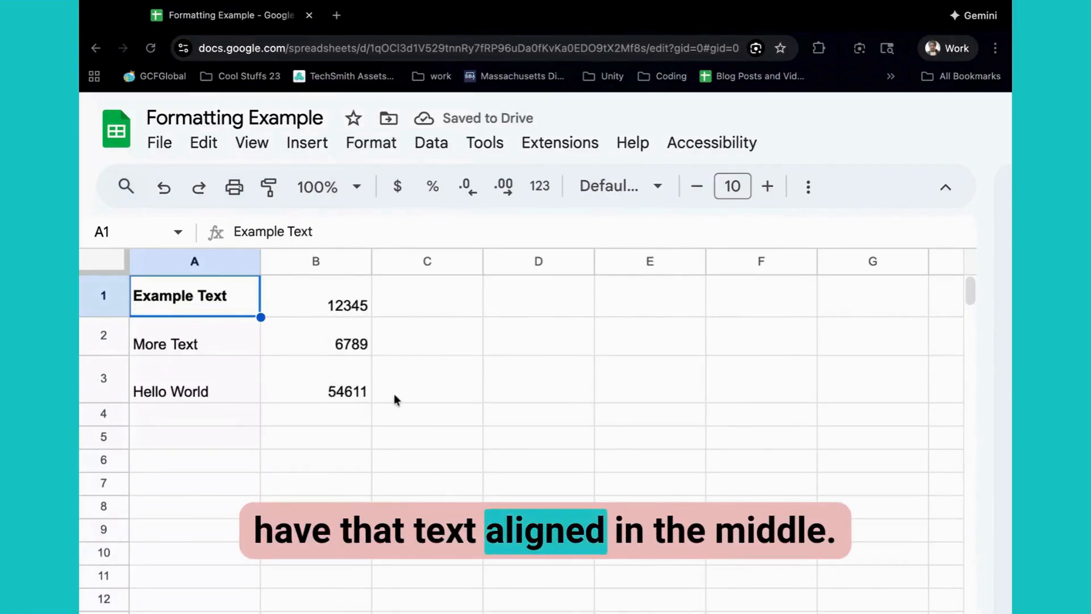
Format the number in cell B1 as Currency and the number in B2 as Percent.
{"action": "left_click", "coordinate": [338, 305]}
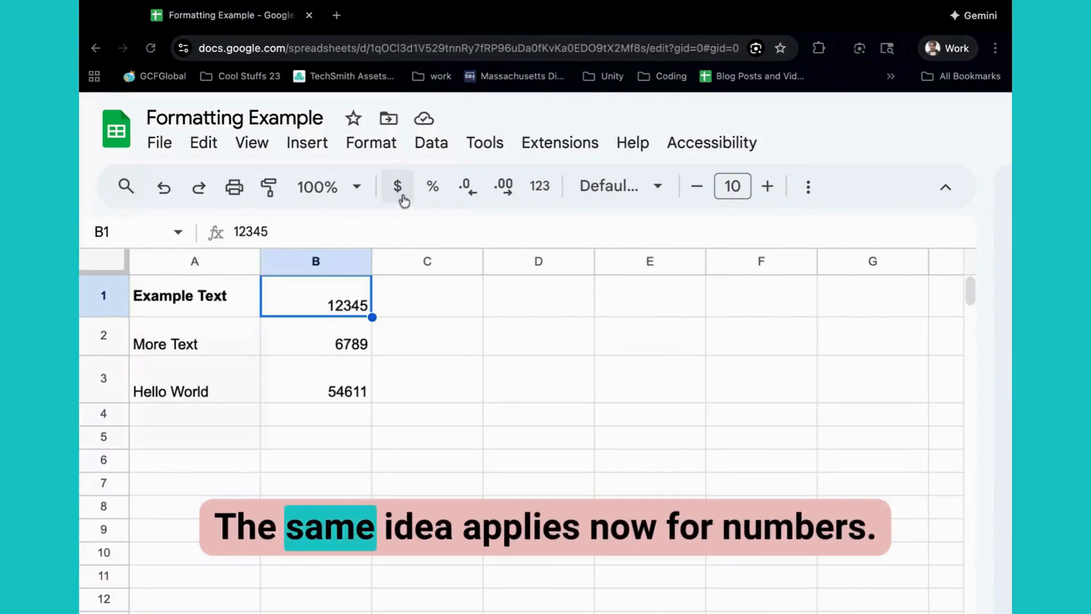
{"action": "left_click", "coordinate": [369, 145]}
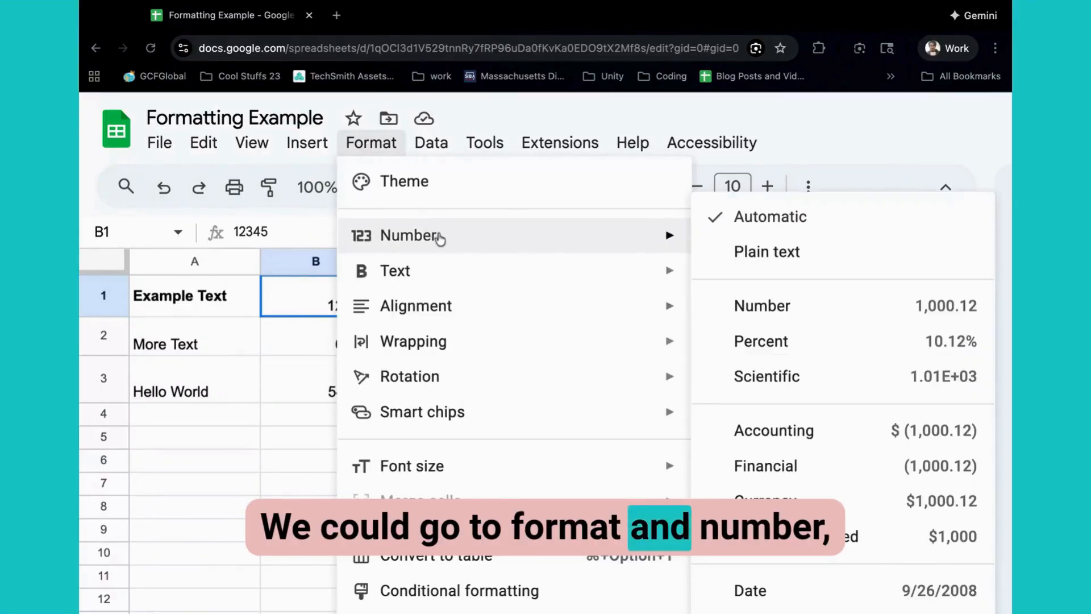
{"action": "left_click", "coordinate": [859, 122]}
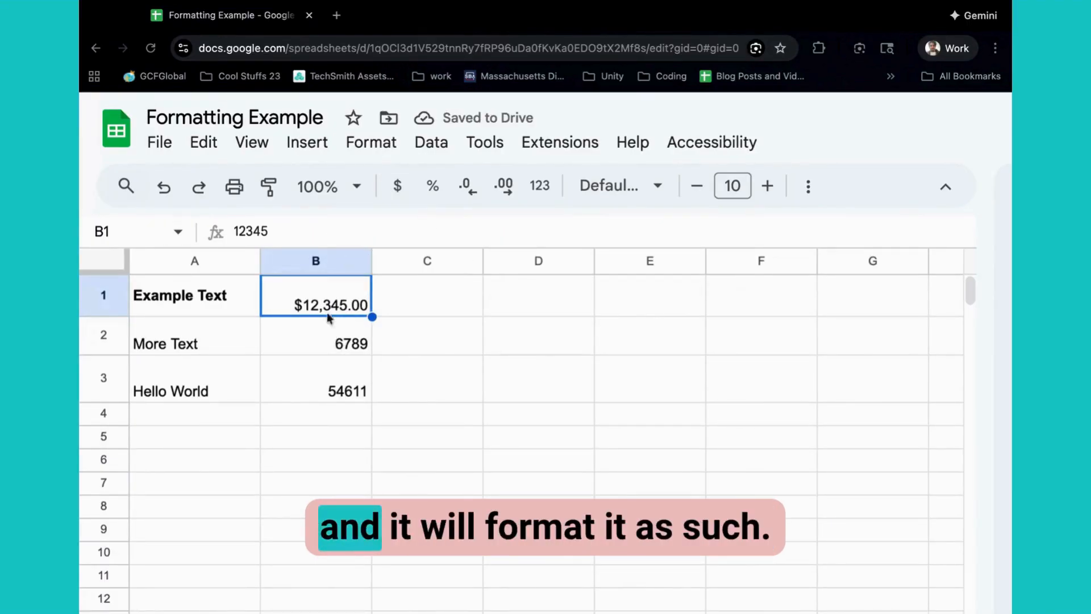
{"action": "left_click", "coordinate": [332, 346]}
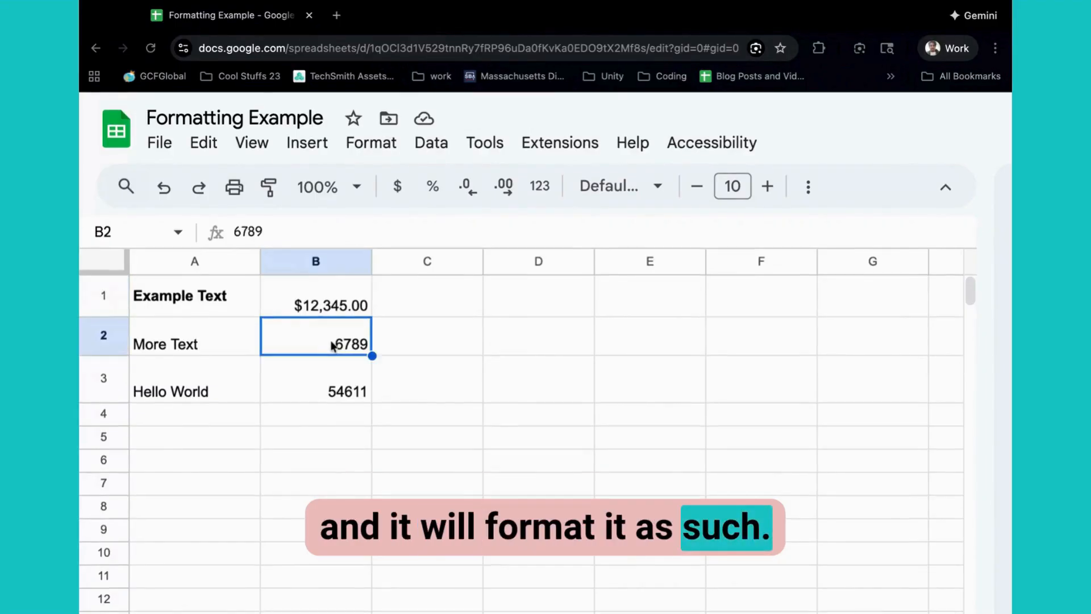
{"action": "left_click", "coordinate": [434, 192]}
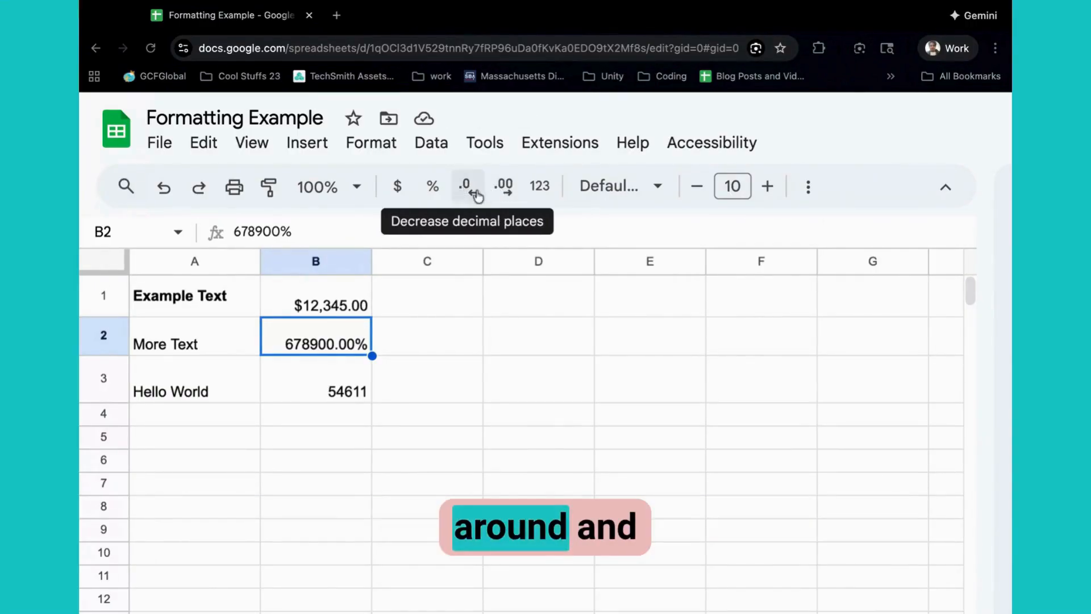
Look through the other number formats available for cell B2, including the currency, date and time options.
{"action": "left_click", "coordinate": [538, 190]}
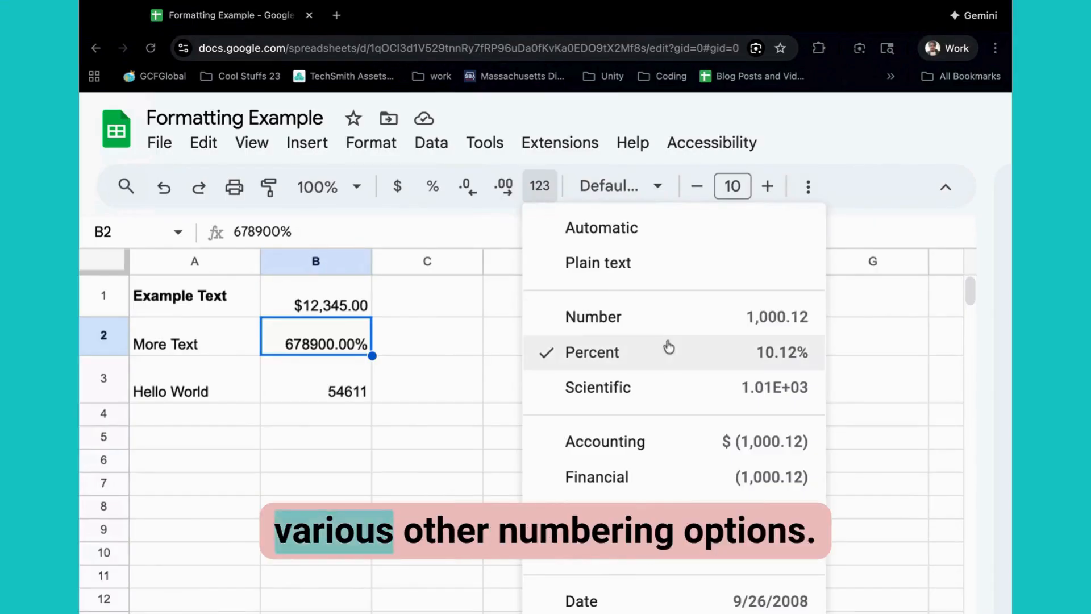
{"action": "scroll", "coordinate": [669, 346], "scroll_direction": "down", "scroll_amount": 2}
{"action": "scroll", "coordinate": [669, 346], "scroll_direction": "down", "scroll_amount": 2}
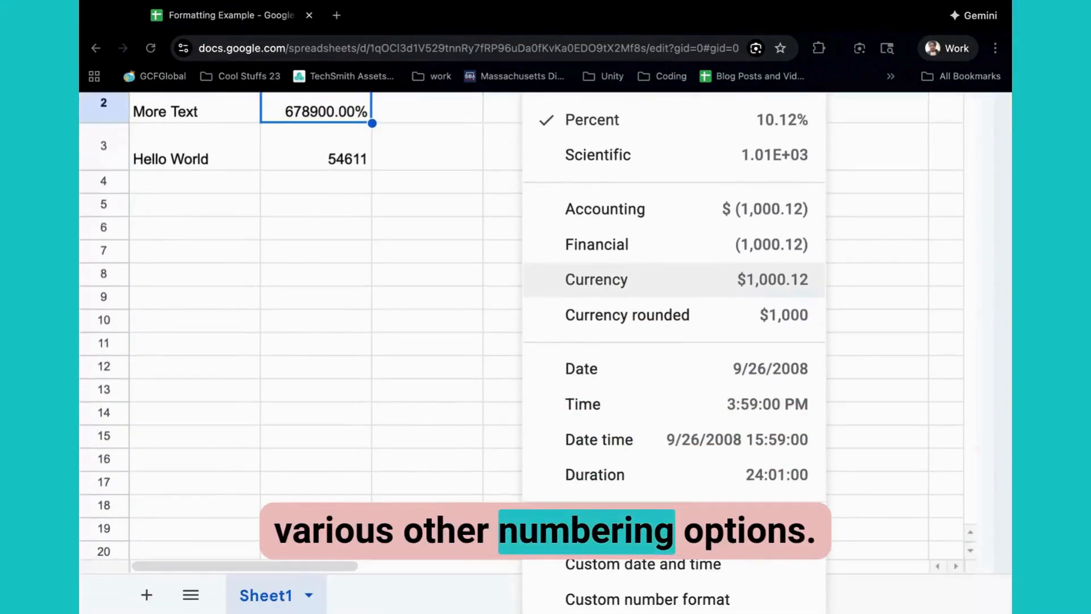
{"action": "scroll", "coordinate": [674, 284], "scroll_direction": "up", "scroll_amount": 1}
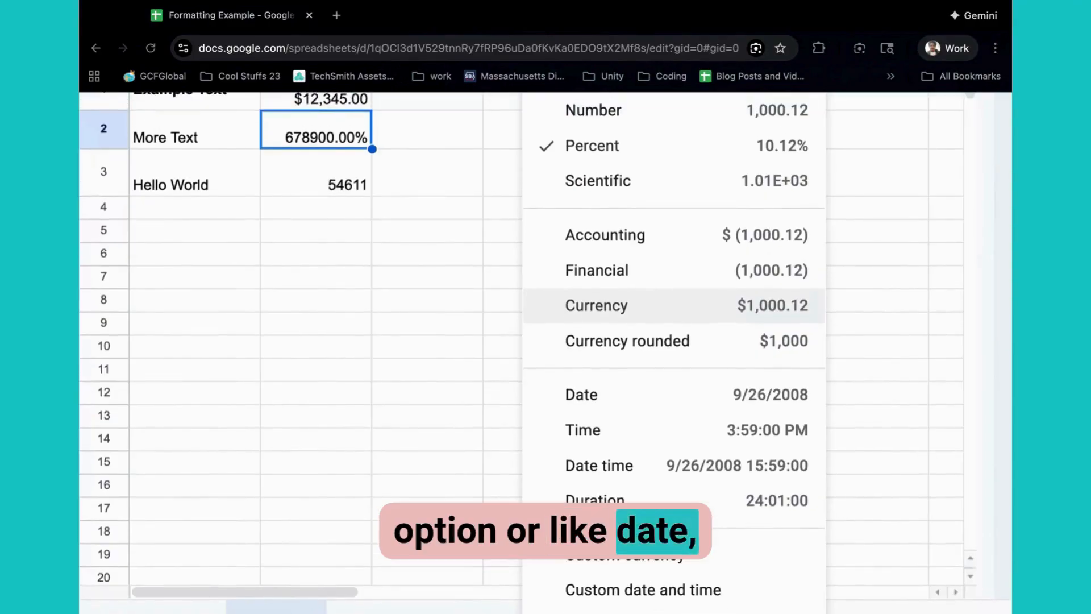
{"action": "scroll", "coordinate": [673, 284], "scroll_direction": "down", "scroll_amount": 1}
{"action": "scroll", "coordinate": [674, 341], "scroll_direction": "up", "scroll_amount": 3}
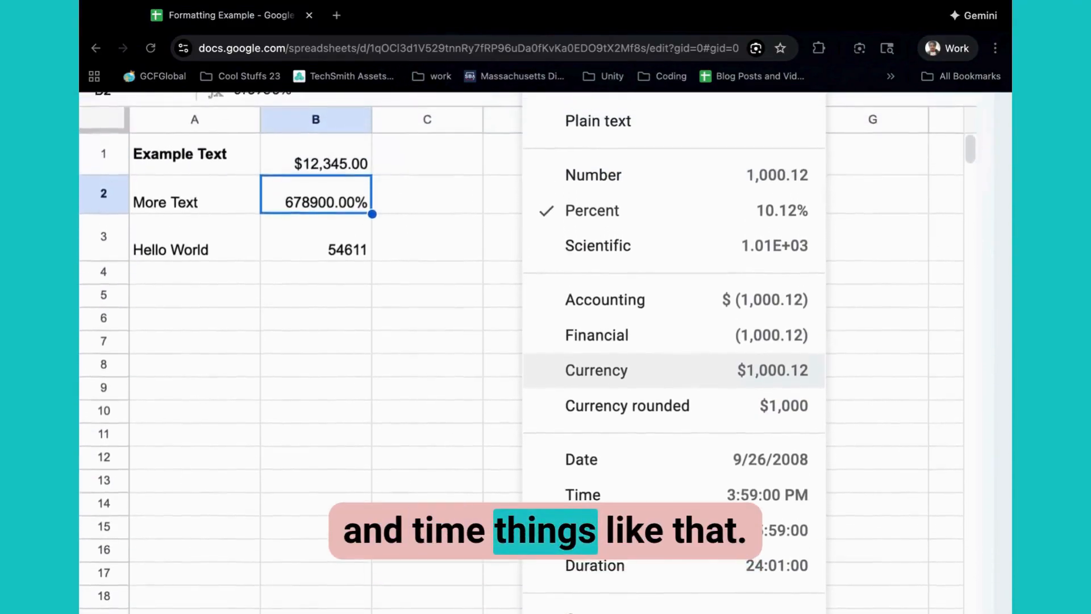
{"action": "scroll", "coordinate": [674, 341], "scroll_direction": "up", "scroll_amount": 1}
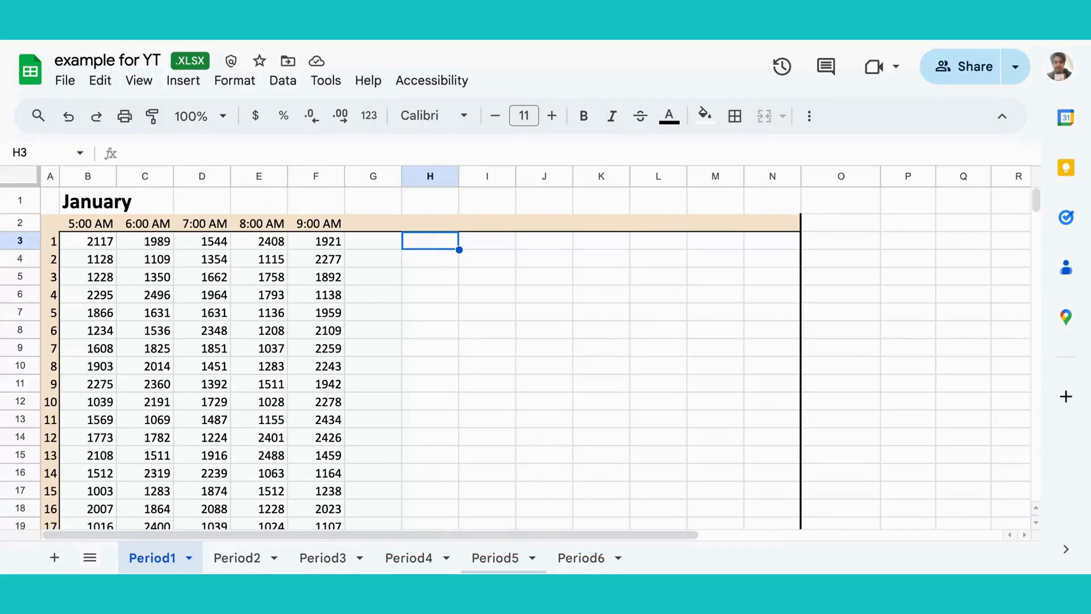
In the Period1 sheet, enter the formula =F4+E4 in cell H4 and reselect the cell to check its formula.
{"action": "left_click", "coordinate": [431, 258]}
{"action": "type", "text": "="}
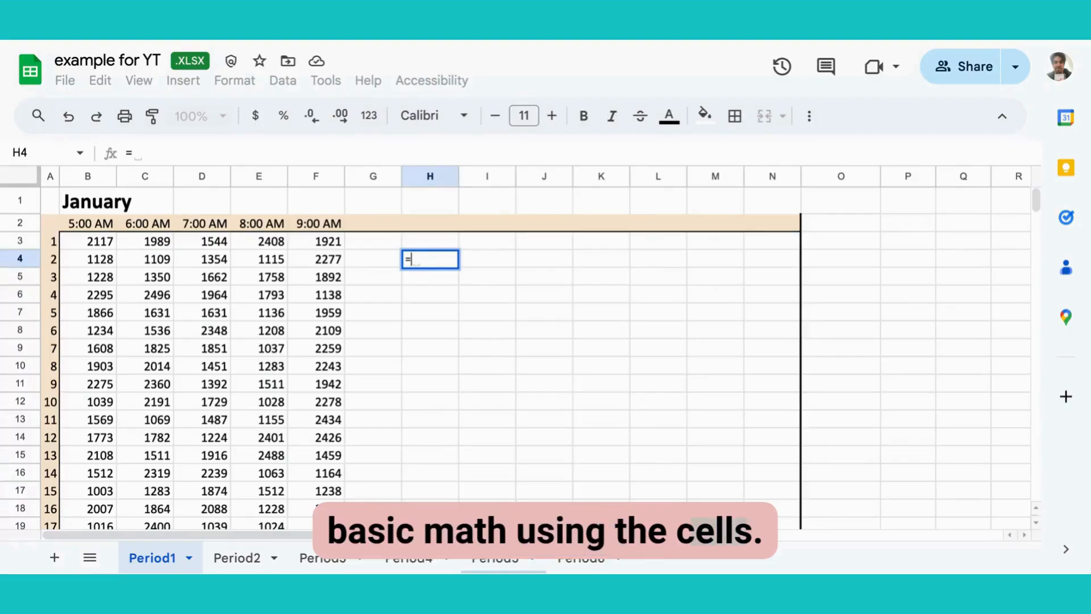
{"action": "left_click", "coordinate": [316, 259]}
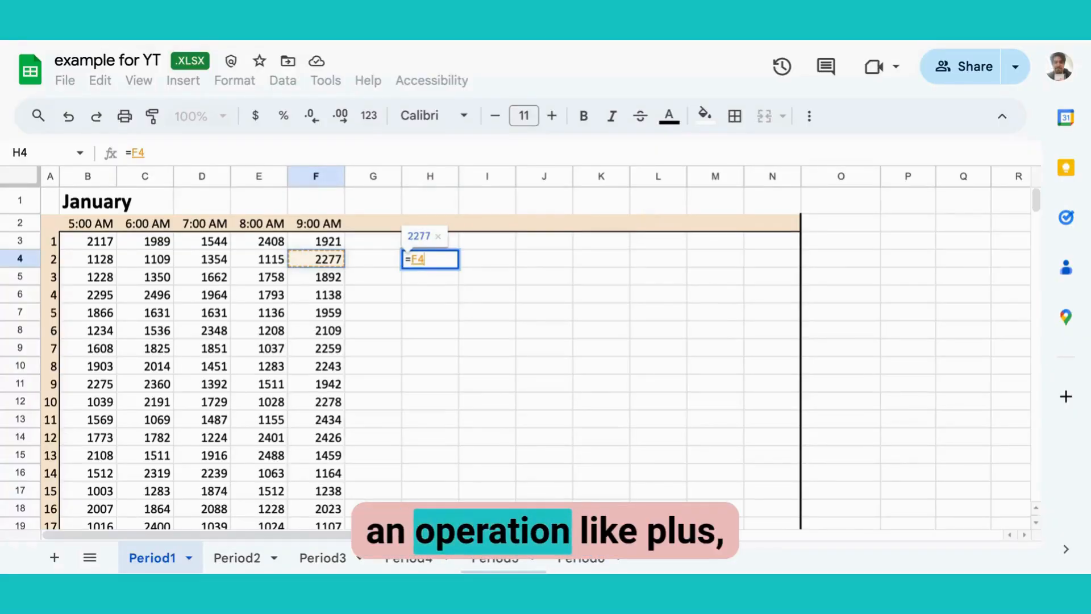
{"action": "type", "text": "+"}
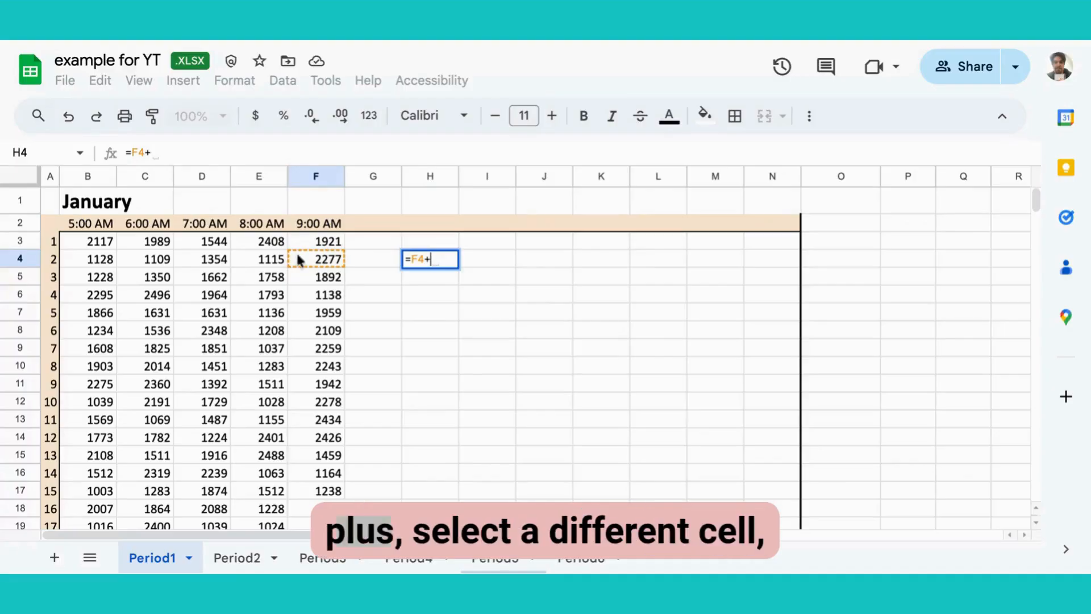
{"action": "left_click", "coordinate": [261, 261]}
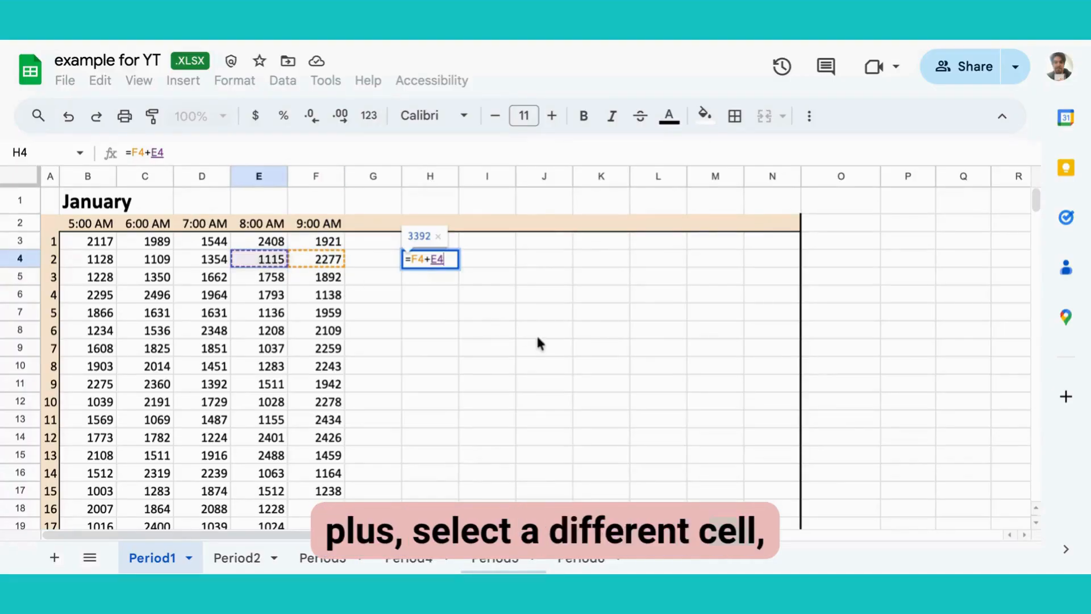
{"action": "key", "text": "Return"}
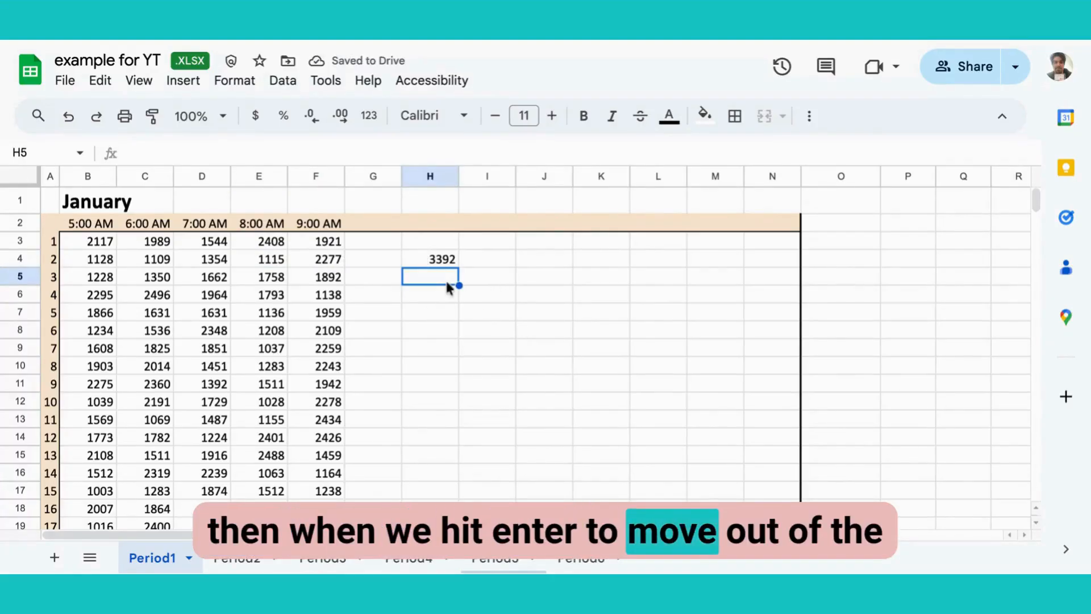
{"action": "left_click", "coordinate": [438, 263]}
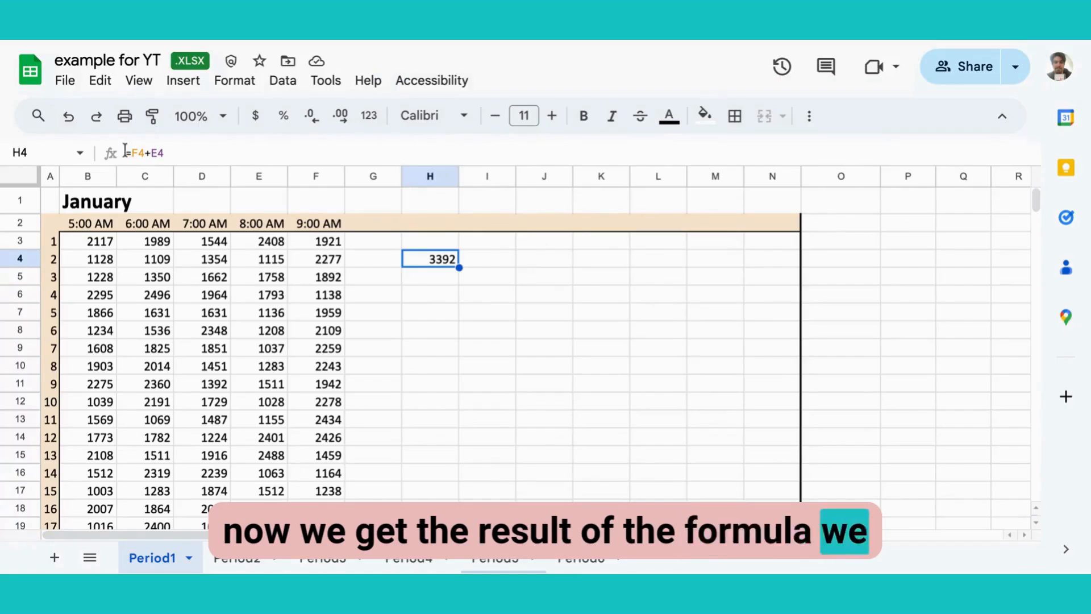
Begin a formula in cell H5, check the functions suggested for "su", and clear those letters.
{"action": "left_click", "coordinate": [443, 278]}
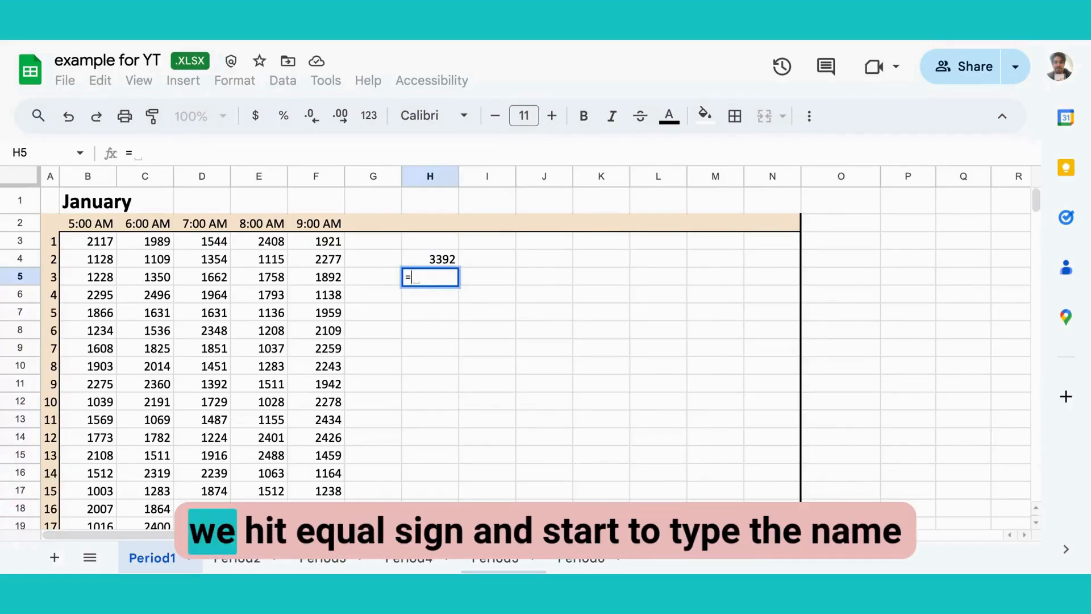
{"action": "type", "text": "="}
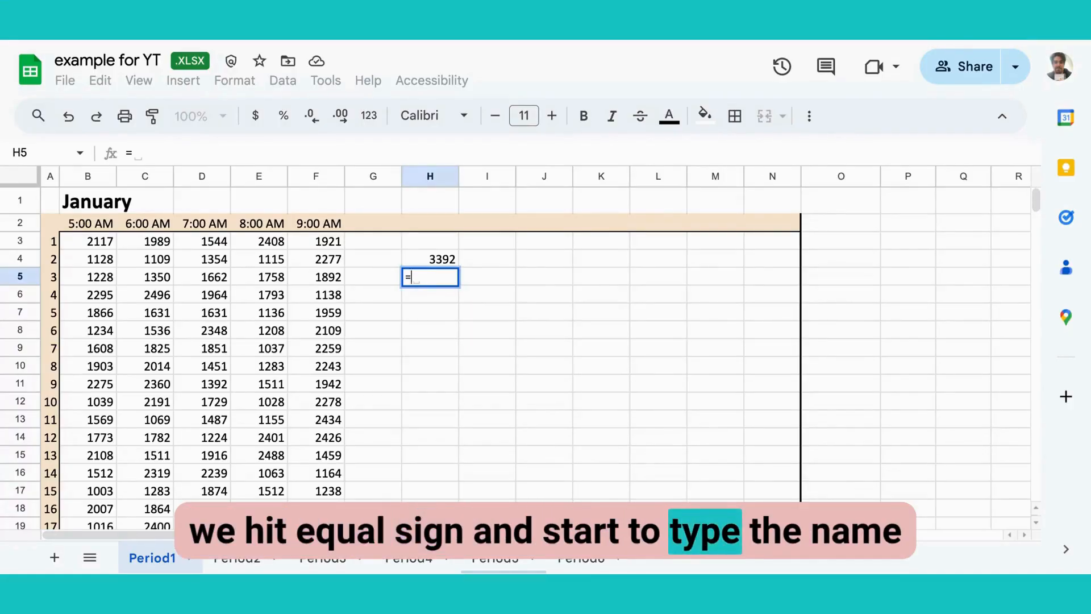
{"action": "type", "text": "su"}
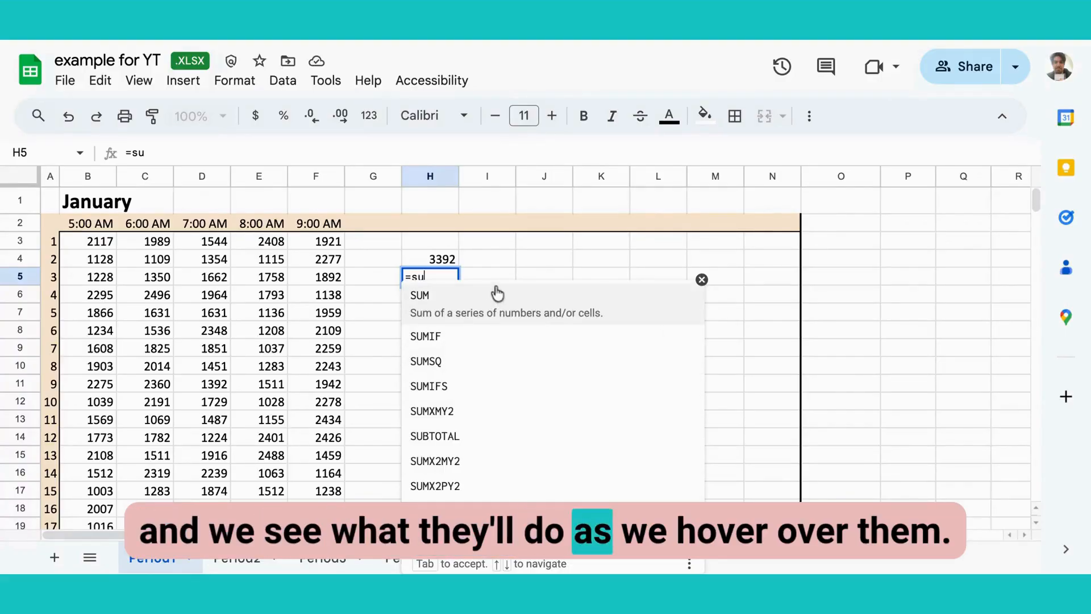
{"action": "key", "text": "BackSpace"}
{"action": "key", "text": "BackSpace"}
Look up functions matching "count" and enter COUNTIFS without any arguments in cell H5.
{"action": "type", "text": "co"}
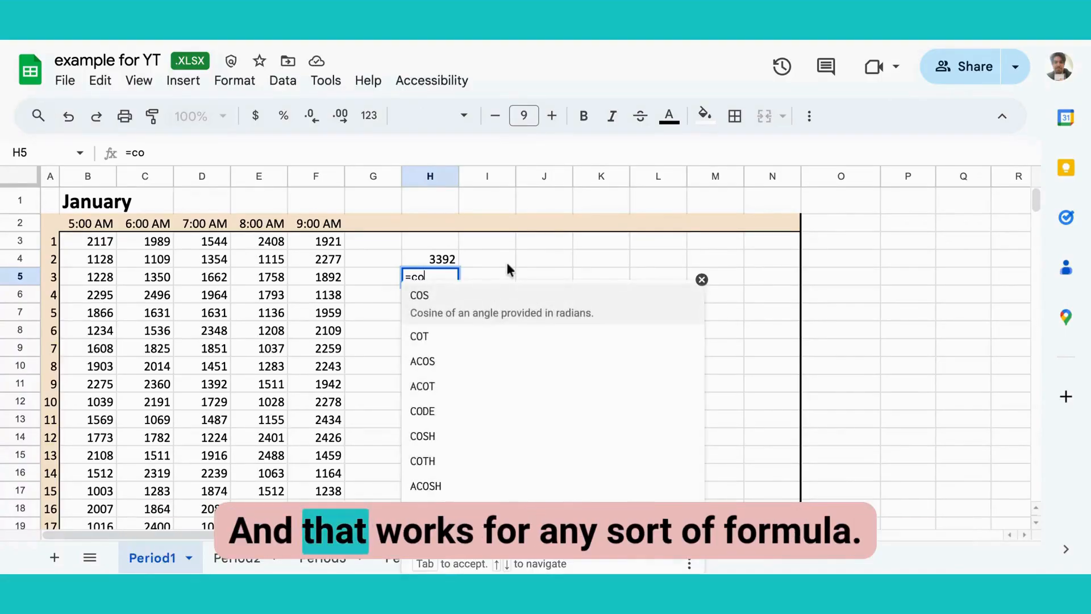
{"action": "type", "text": "unt"}
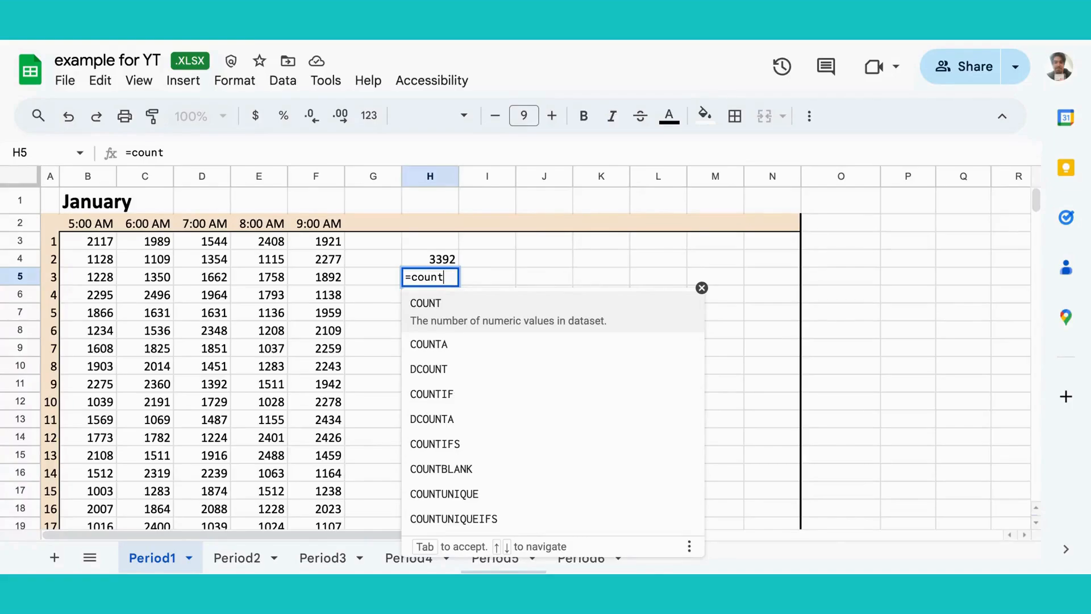
{"action": "left_click", "coordinate": [480, 445]}
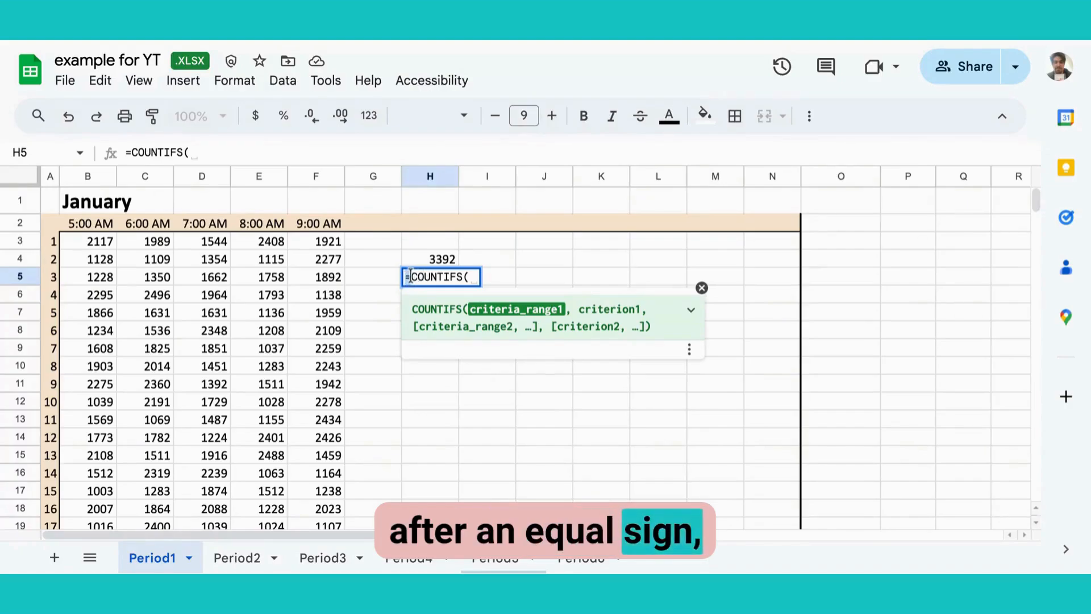
{"action": "left_click", "coordinate": [476, 304]}
{"action": "left_click", "coordinate": [443, 278]}
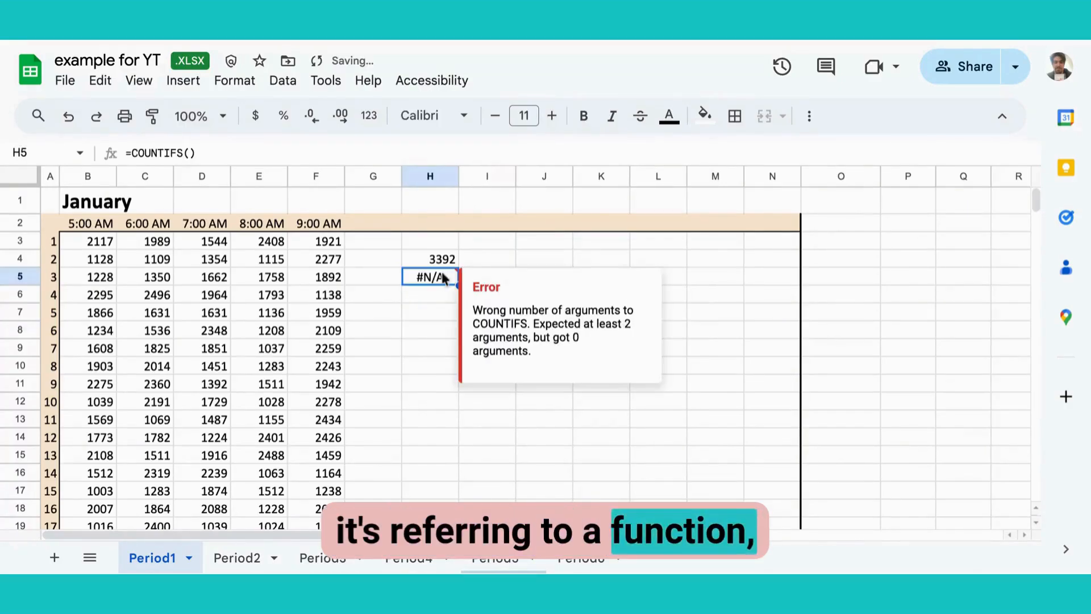
{"action": "left_click", "coordinate": [98, 203]}
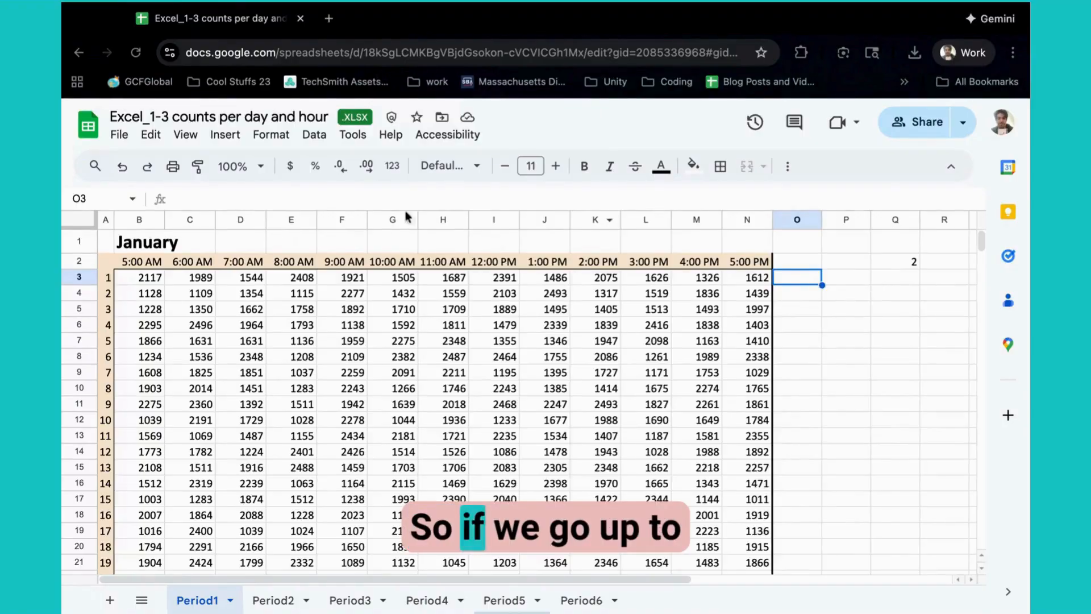
Insert an AVERAGE function for B3:N3 in cell O3, fit column O to its contents, and reselect O3.
{"action": "left_click", "coordinate": [223, 139]}
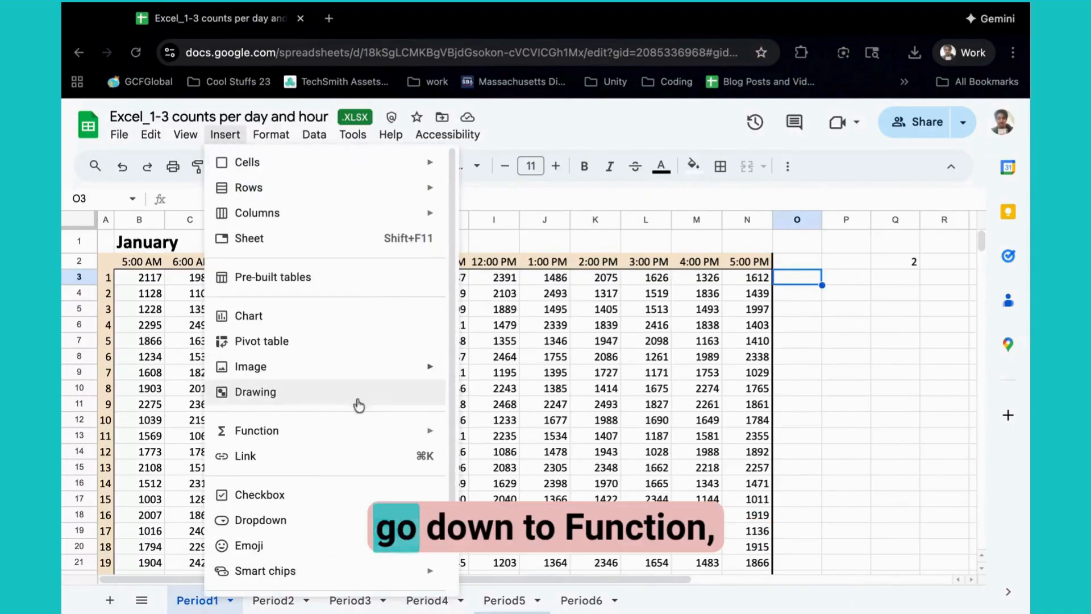
{"action": "mouse_move", "coordinate": [356, 431]}
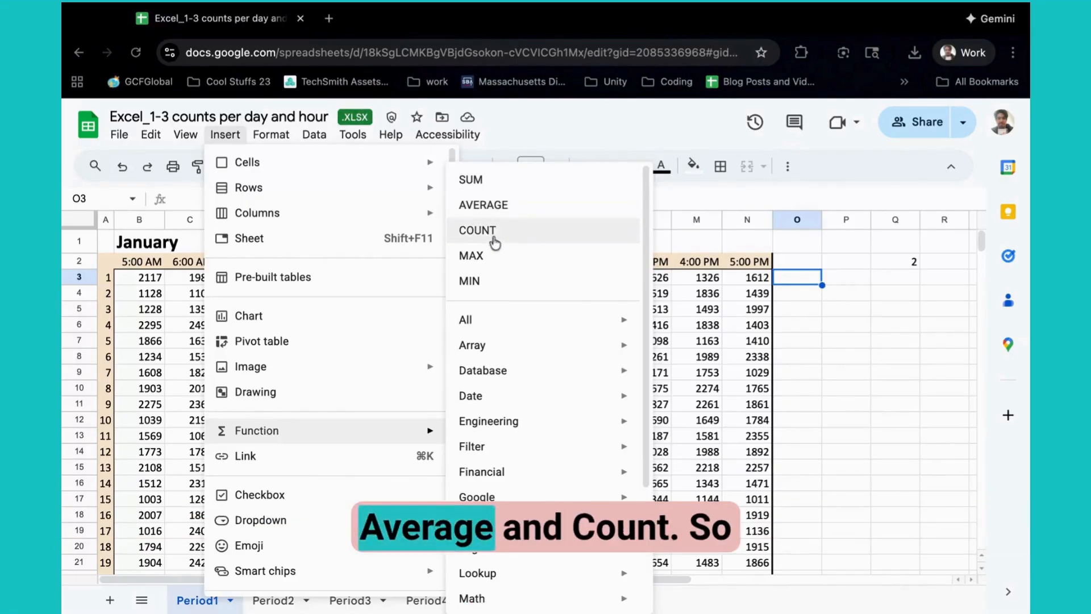
{"action": "left_click", "coordinate": [484, 205]}
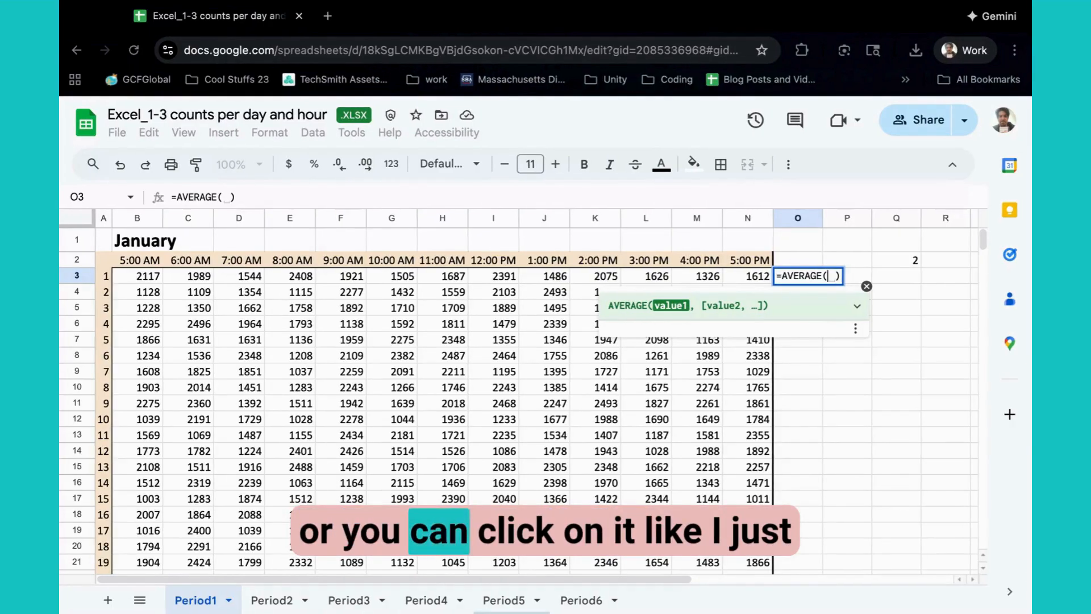
{"action": "left_click", "coordinate": [139, 276]}
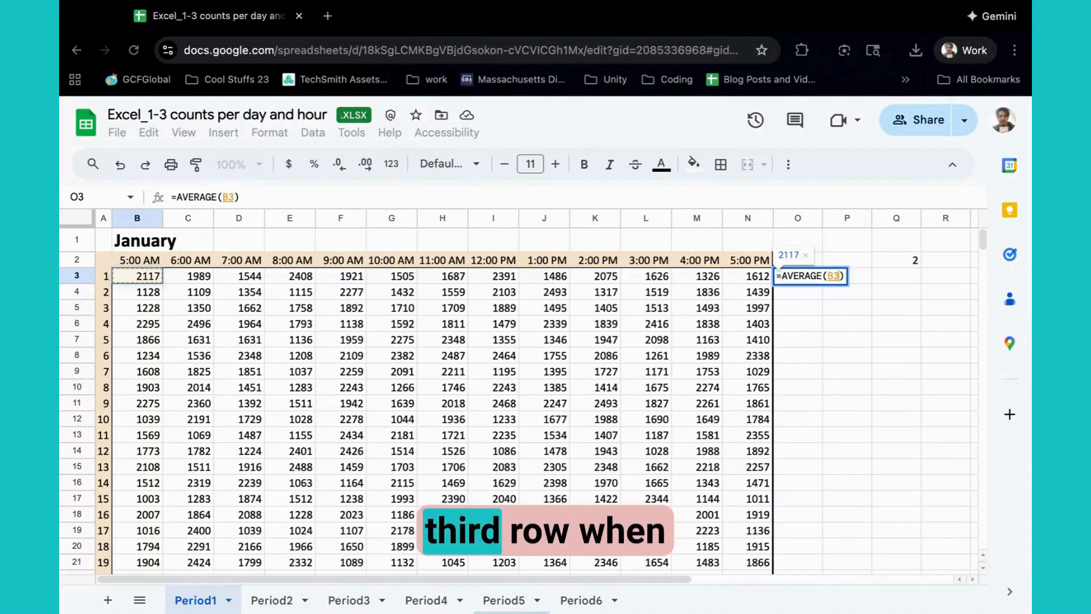
{"action": "key", "text": "ctrl+shift+Right"}
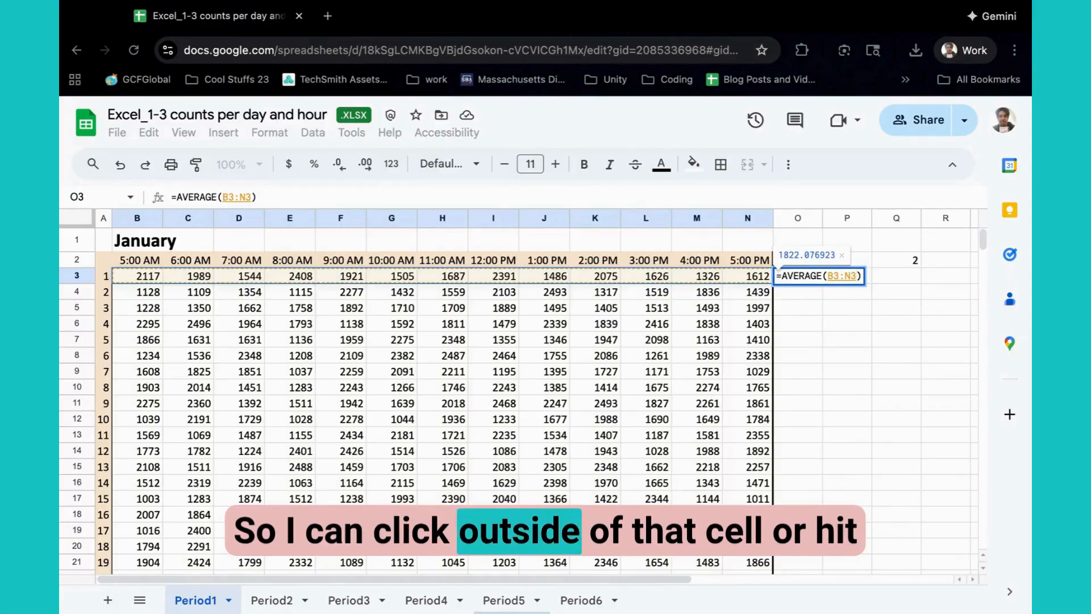
{"action": "key", "text": "Return"}
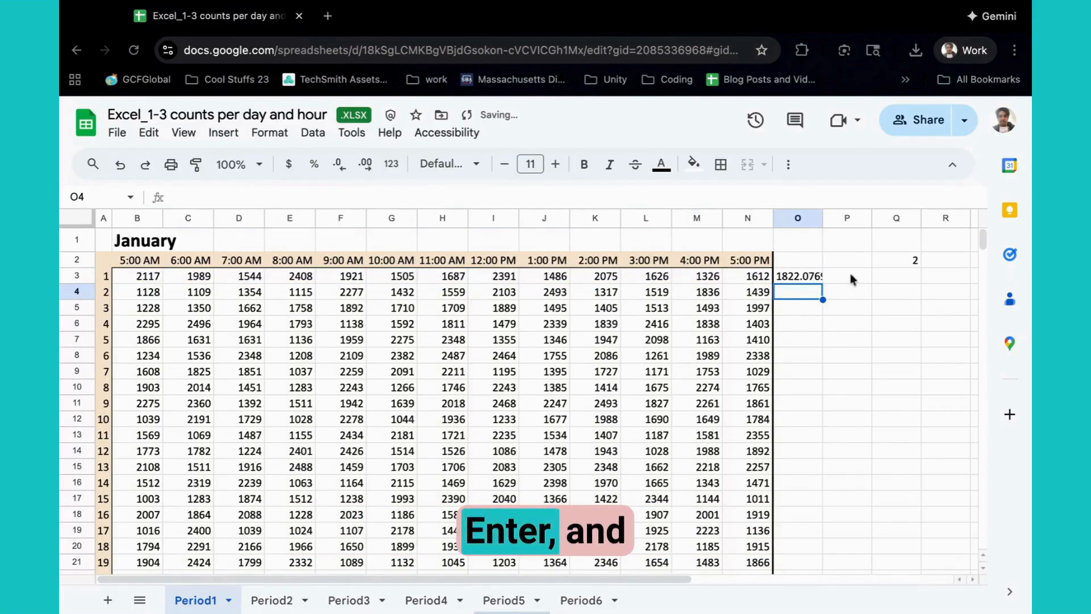
{"action": "double_click", "coordinate": [822, 217]}
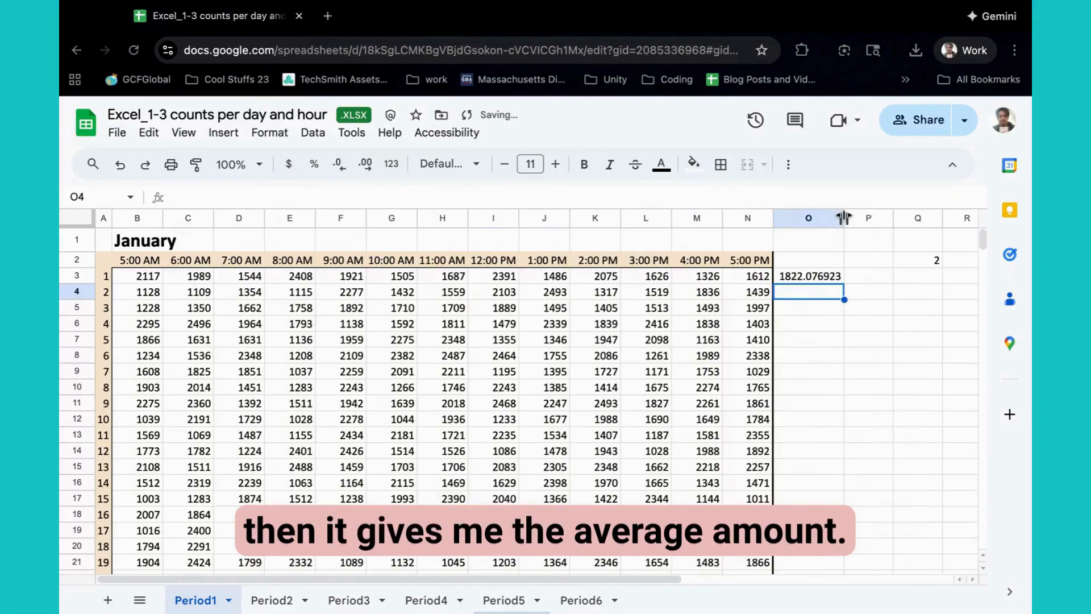
{"action": "left_click", "coordinate": [824, 277]}
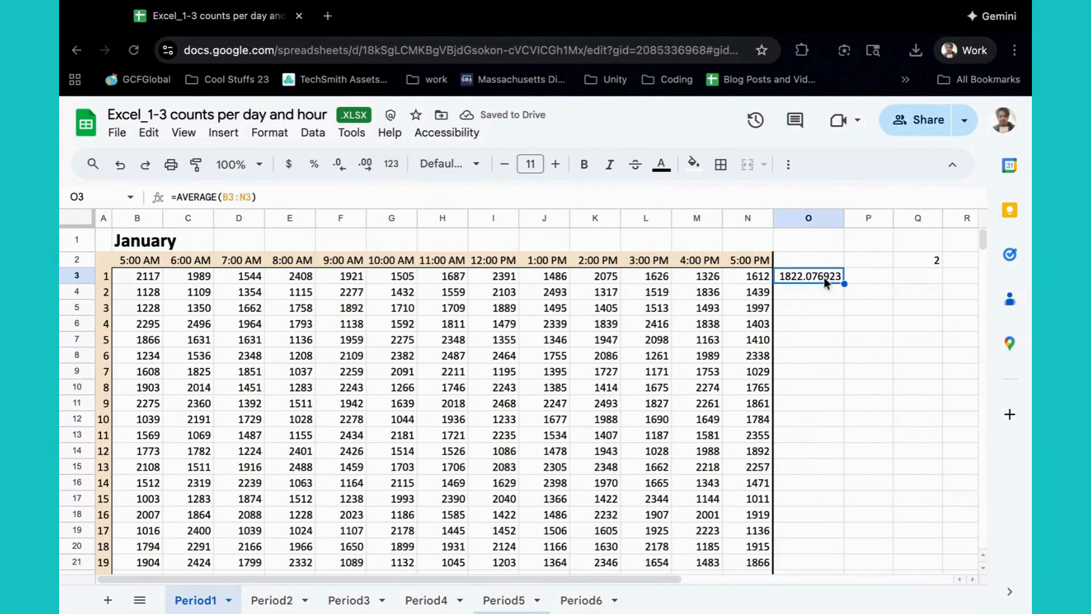
Insert a COUNT function for B3:N3 in cell P3 and accept the suggested autofill for the rows below.
{"action": "left_click", "coordinate": [867, 277]}
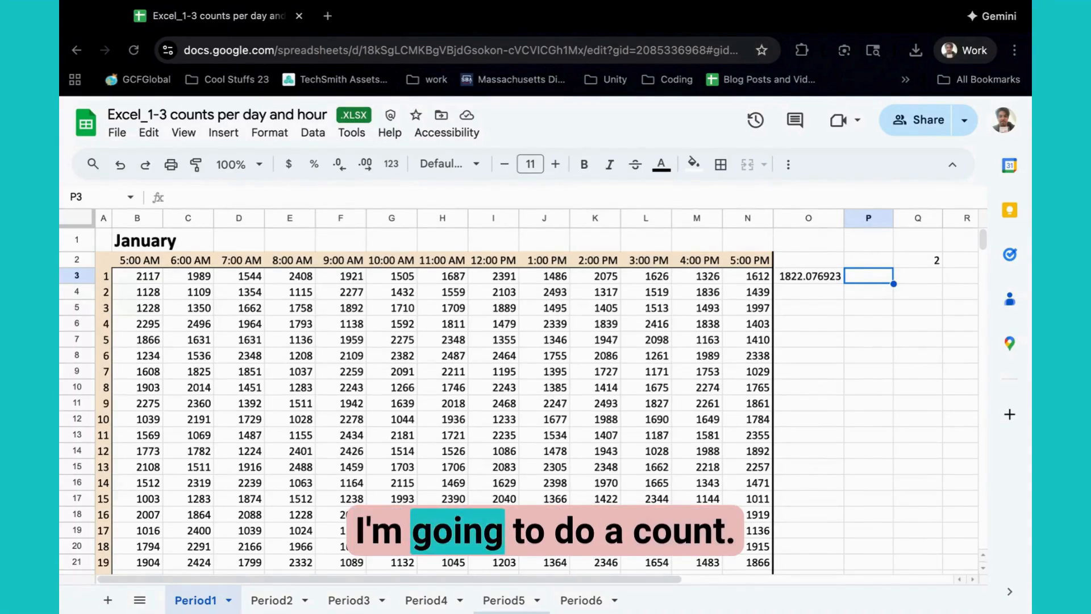
{"action": "left_click", "coordinate": [235, 140]}
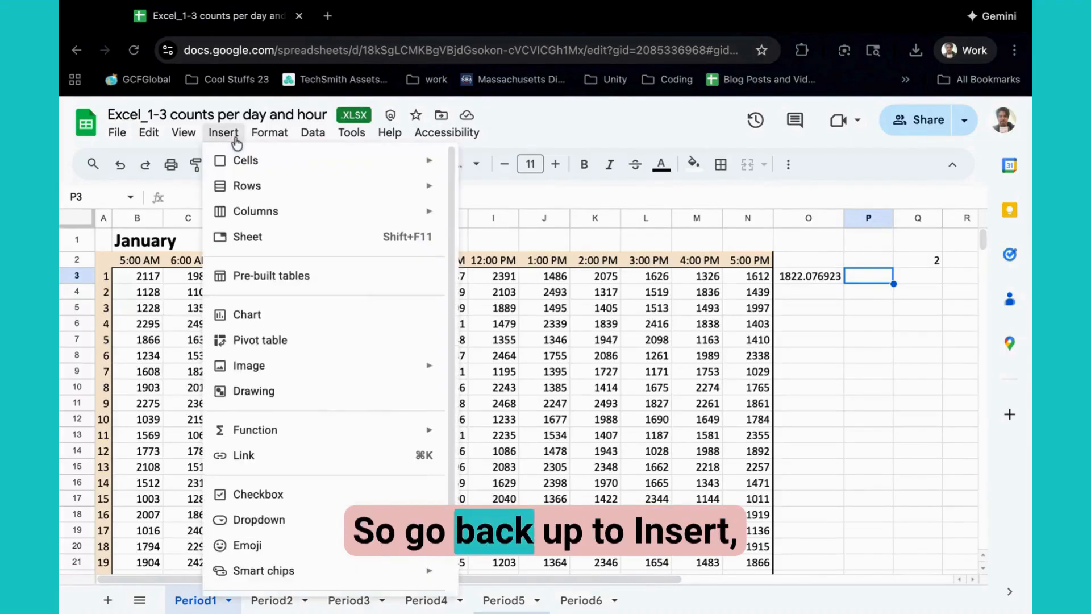
{"action": "mouse_move", "coordinate": [350, 433]}
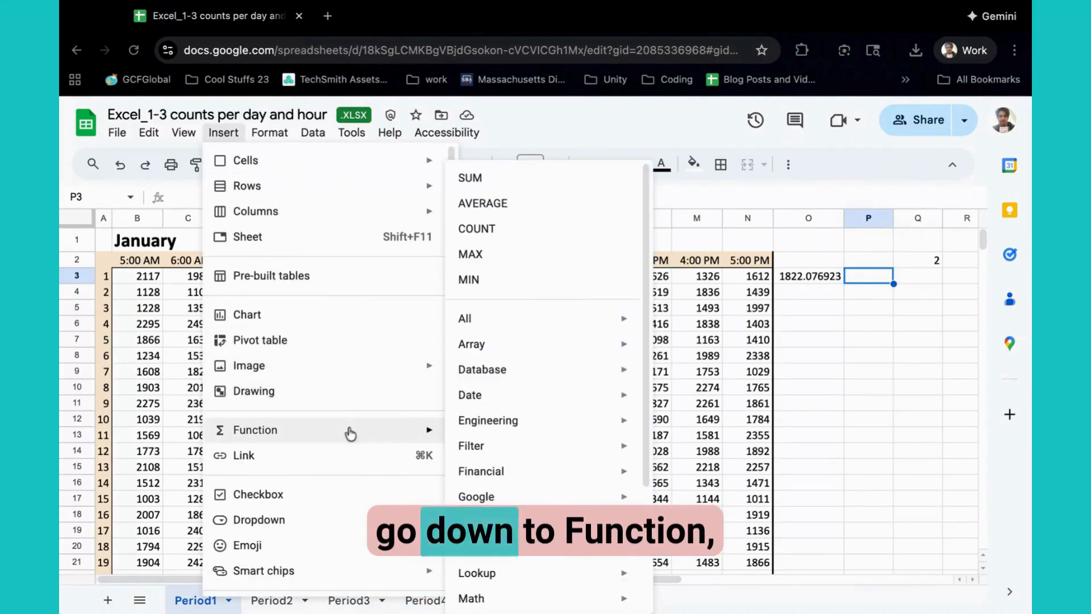
{"action": "left_click", "coordinate": [504, 229]}
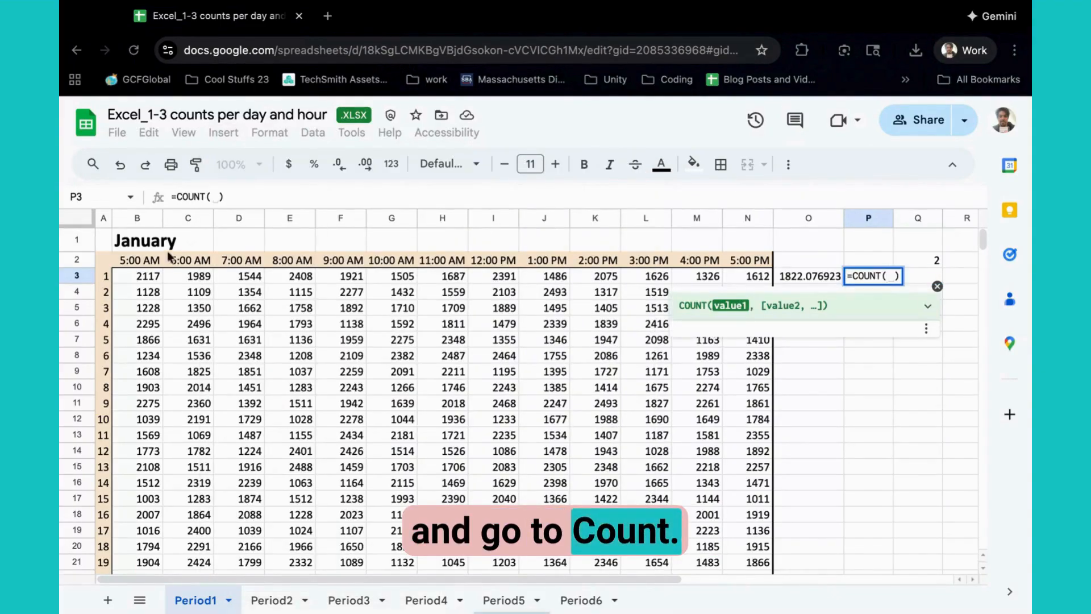
{"action": "left_click", "coordinate": [147, 279]}
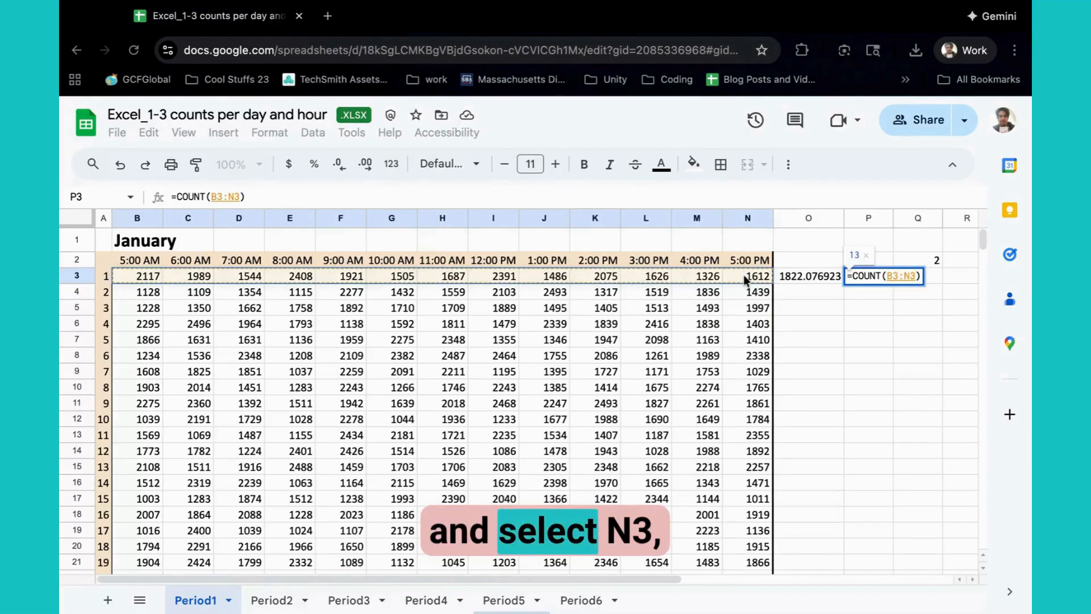
{"action": "key", "text": "Return"}
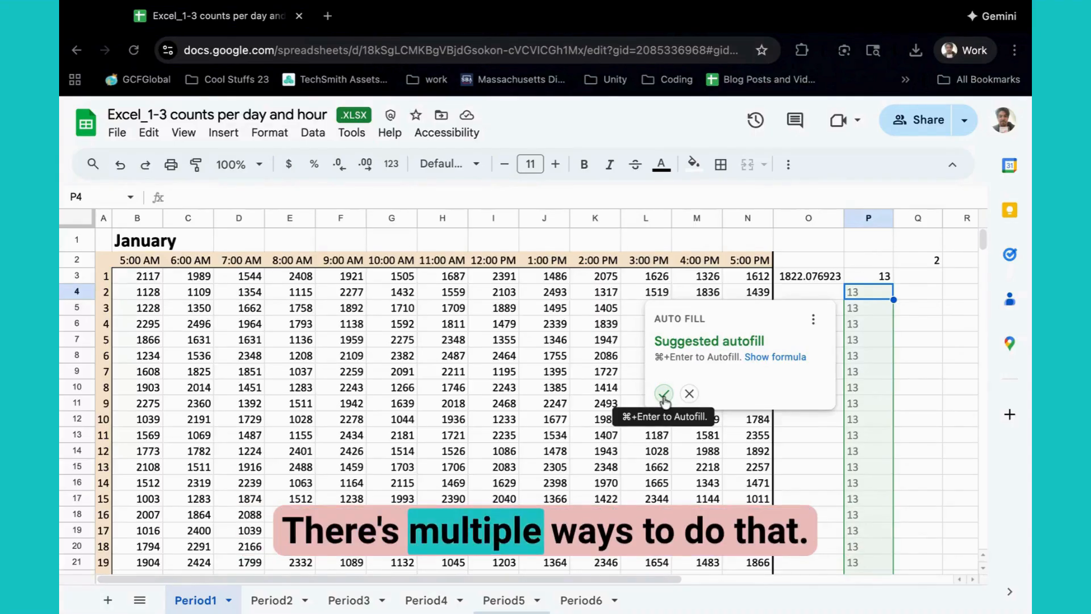
{"action": "key", "text": "super+Return"}
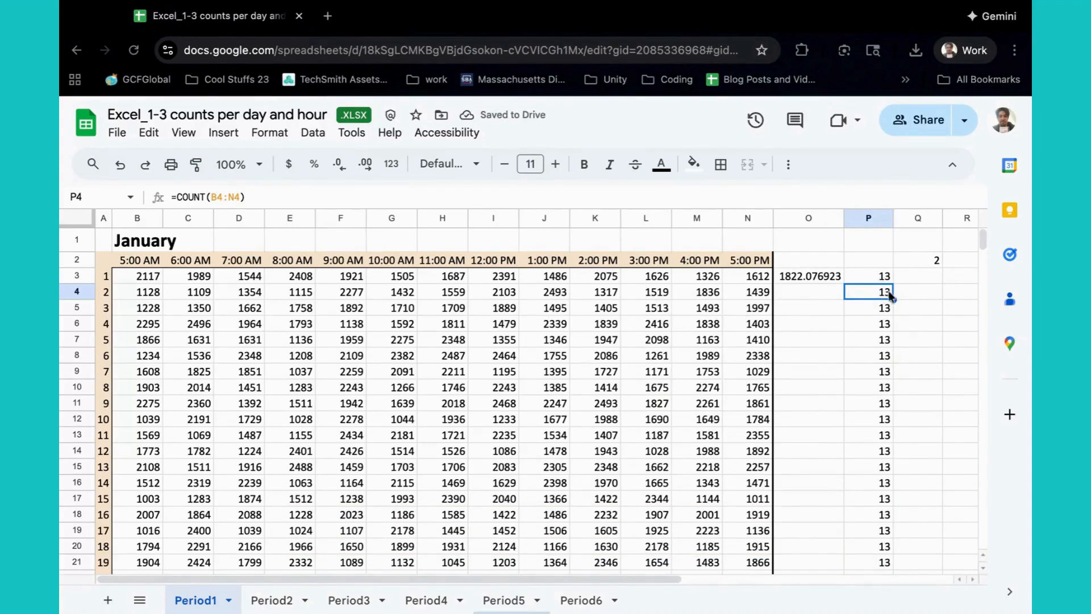
Fill the AVERAGE formula from cell O3 down through O33, the last January row.
{"action": "left_click", "coordinate": [838, 278]}
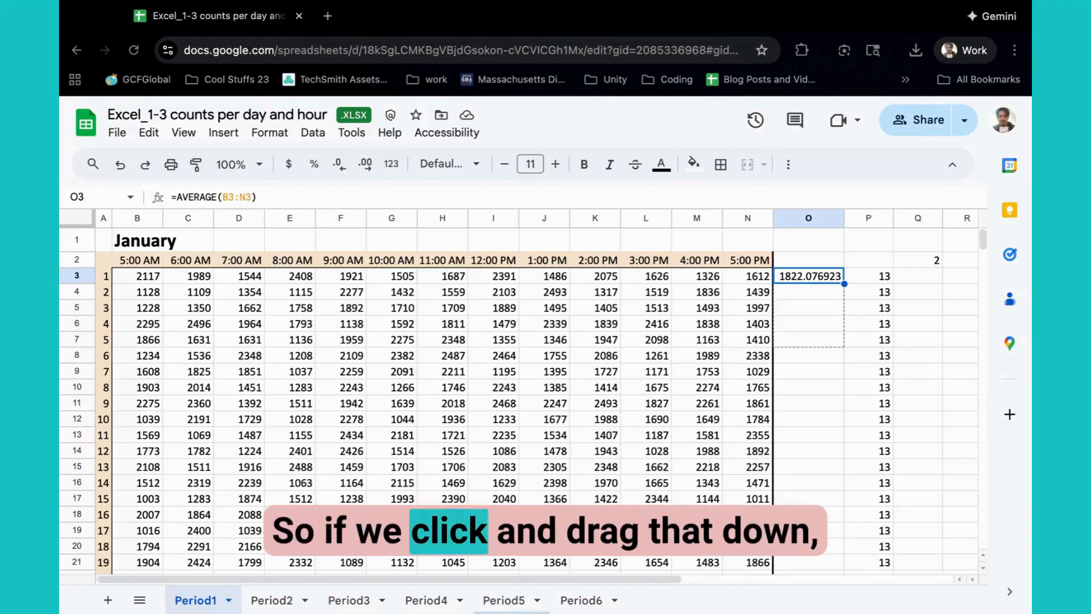
{"action": "left_click_drag", "start_coordinate": [844, 284], "coordinate": [844, 572]}
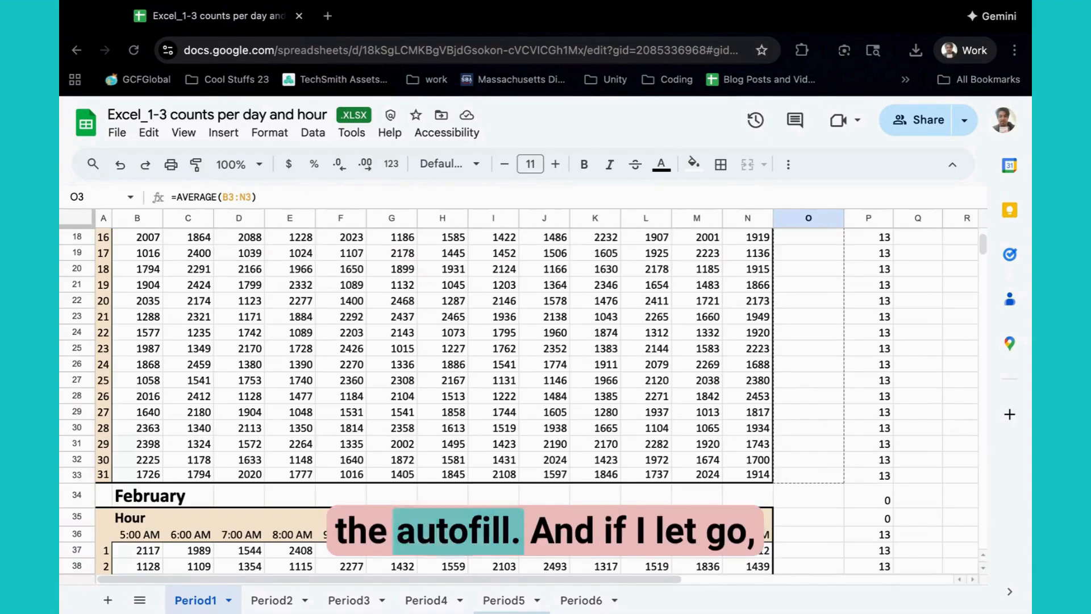
{"action": "left_click_drag", "start_coordinate": [844, 480], "coordinate": [844, 483]}
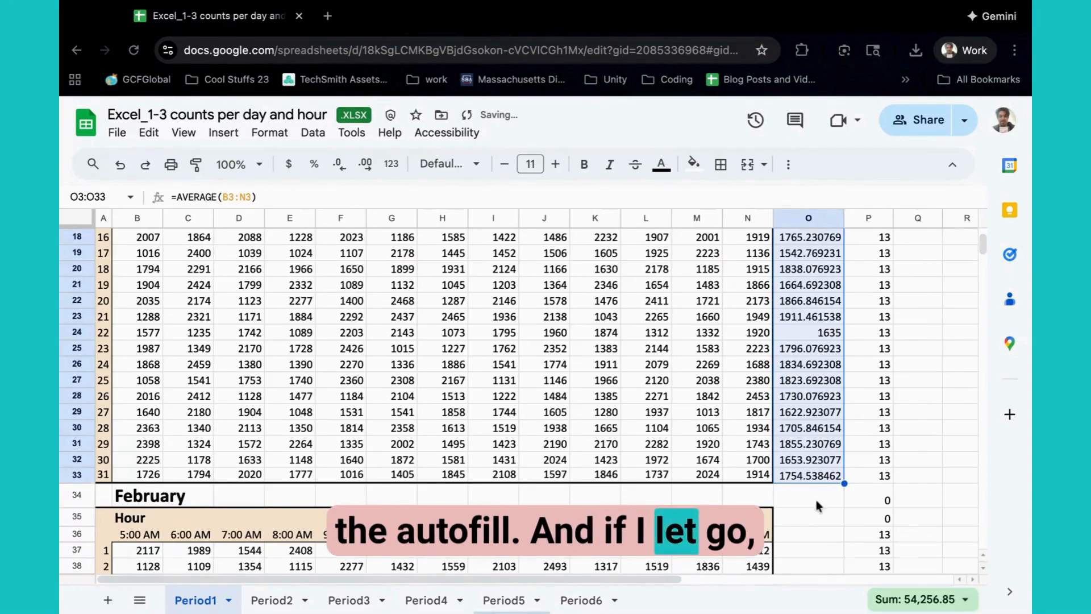
Look over the averages filled into column O for the January rows.
{"action": "scroll", "coordinate": [815, 497], "scroll_direction": "up", "scroll_amount": 5}
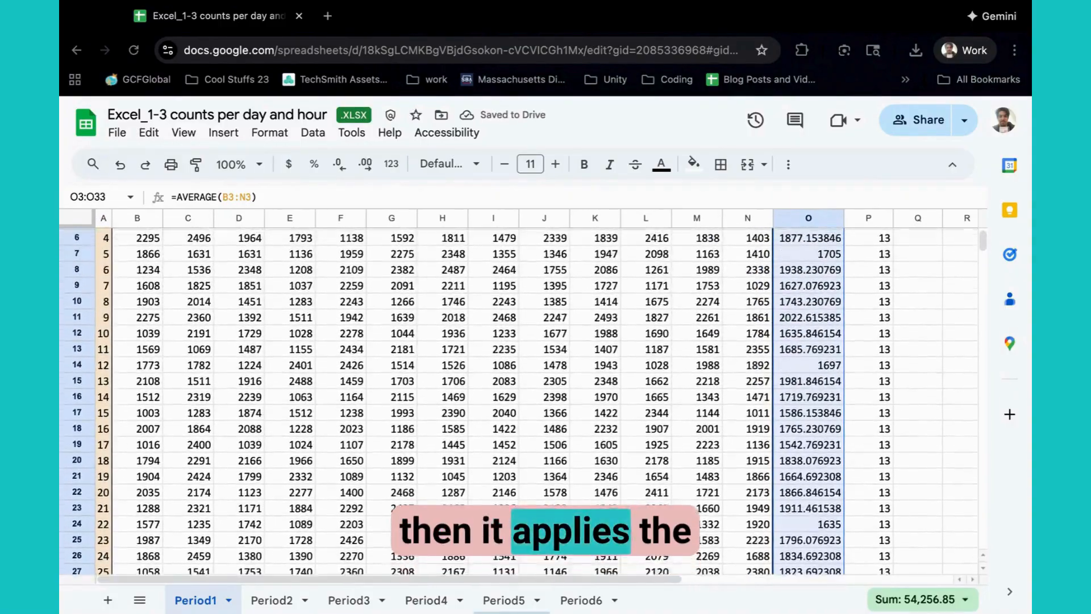
{"action": "scroll", "coordinate": [518, 397], "scroll_direction": "up", "scroll_amount": 2}
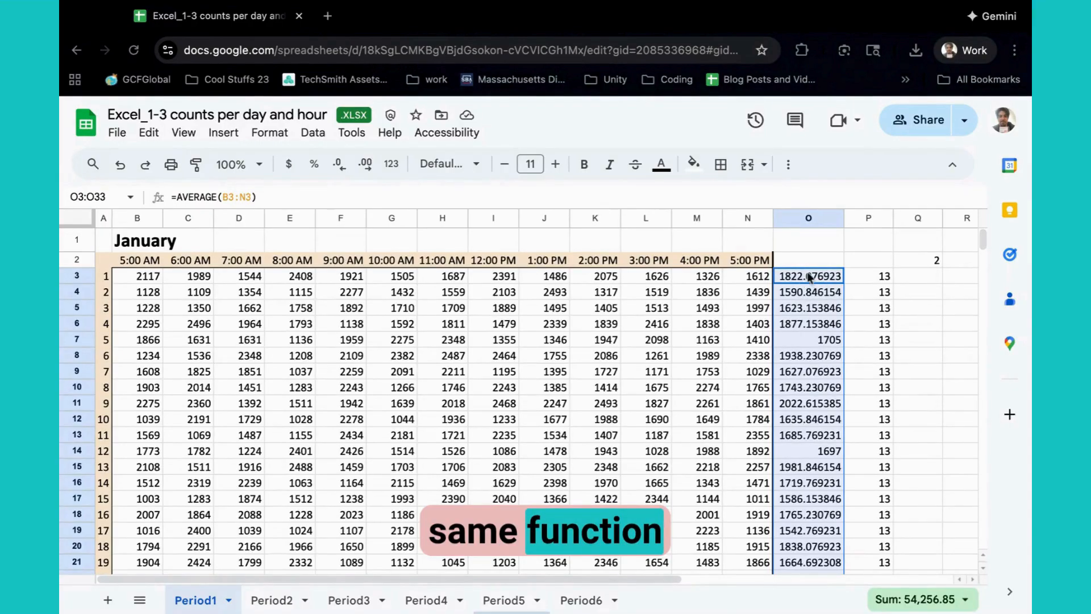
{"action": "scroll", "coordinate": [651, 325], "scroll_direction": "down", "scroll_amount": 1}
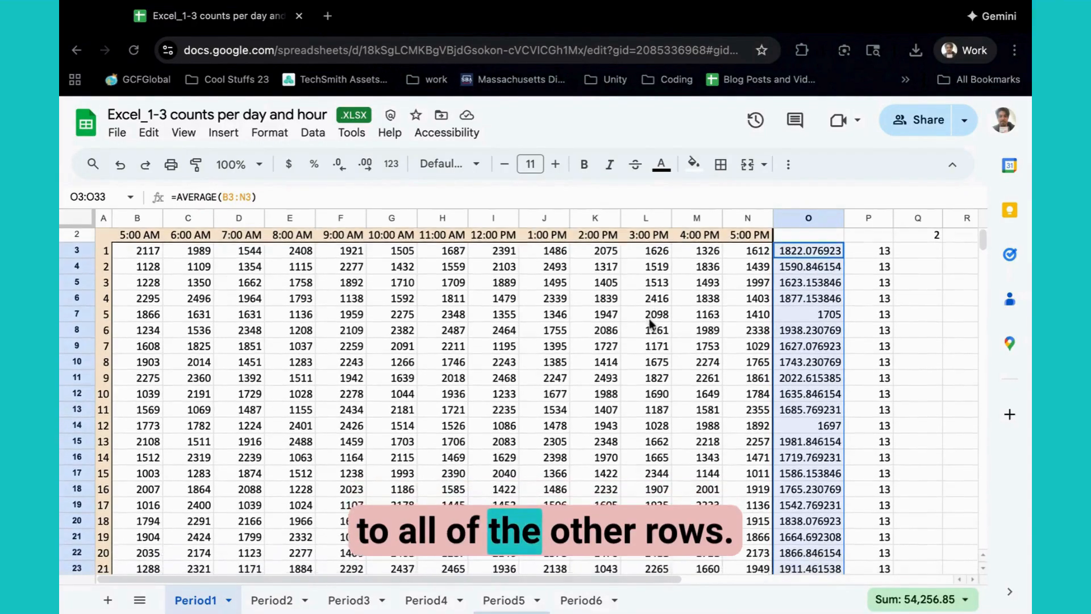
{"action": "scroll", "coordinate": [652, 325], "scroll_direction": "up", "scroll_amount": 1}
{"action": "left_click", "coordinate": [808, 256]}
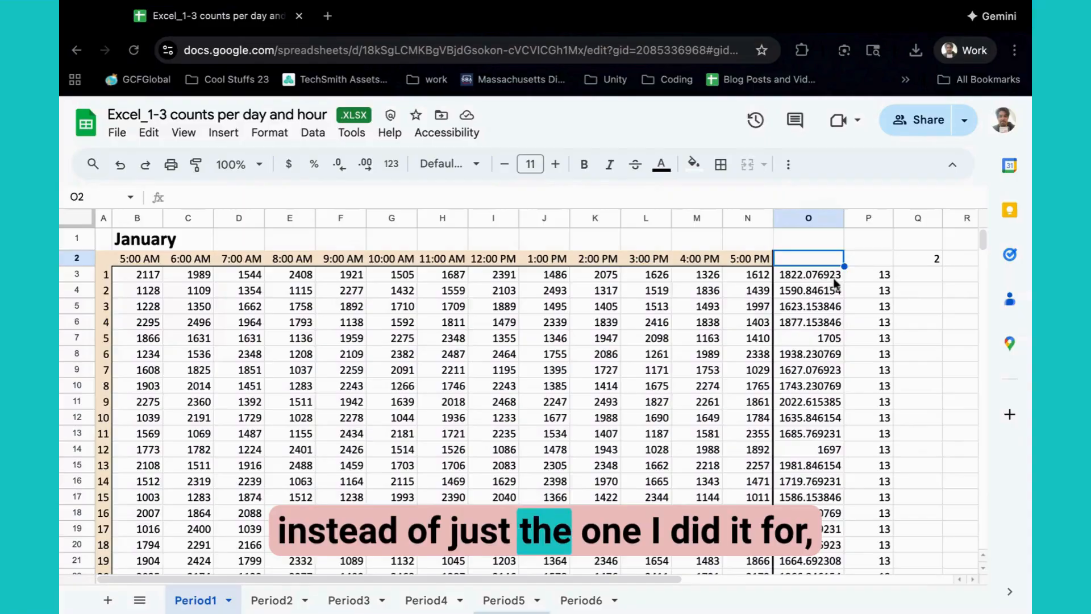
{"action": "scroll", "coordinate": [842, 282], "scroll_direction": "down", "scroll_amount": 5}
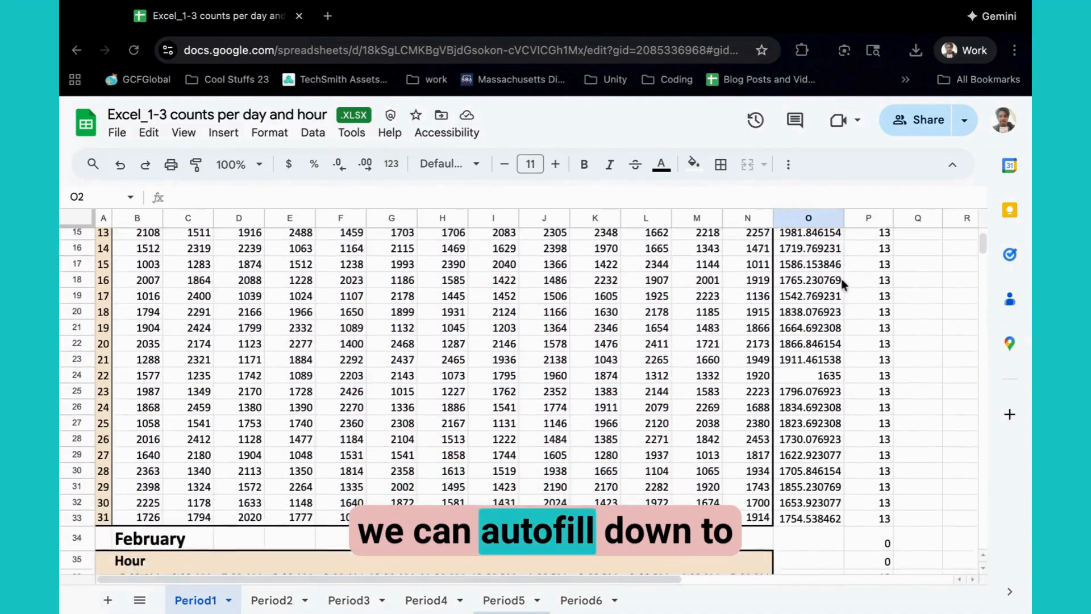
{"action": "scroll", "coordinate": [842, 283], "scroll_direction": "up", "scroll_amount": 1}
{"action": "scroll", "coordinate": [842, 282], "scroll_direction": "up", "scroll_amount": 5}
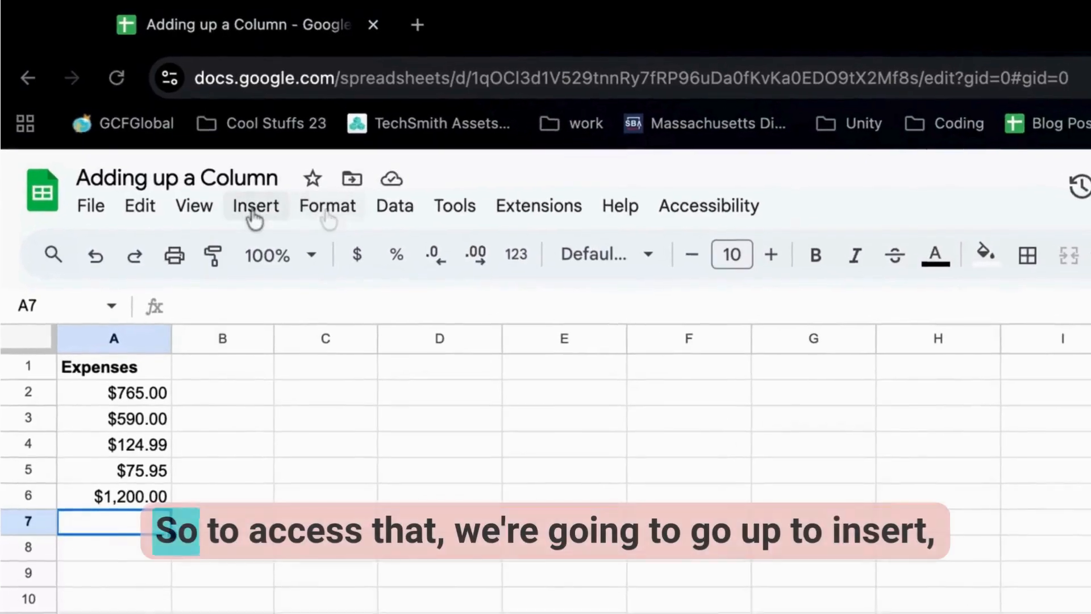
In the Adding up a Column spreadsheet, insert a SUM function for A2:A6 in cell A7 and reselect the cell.
{"action": "left_click", "coordinate": [259, 211]}
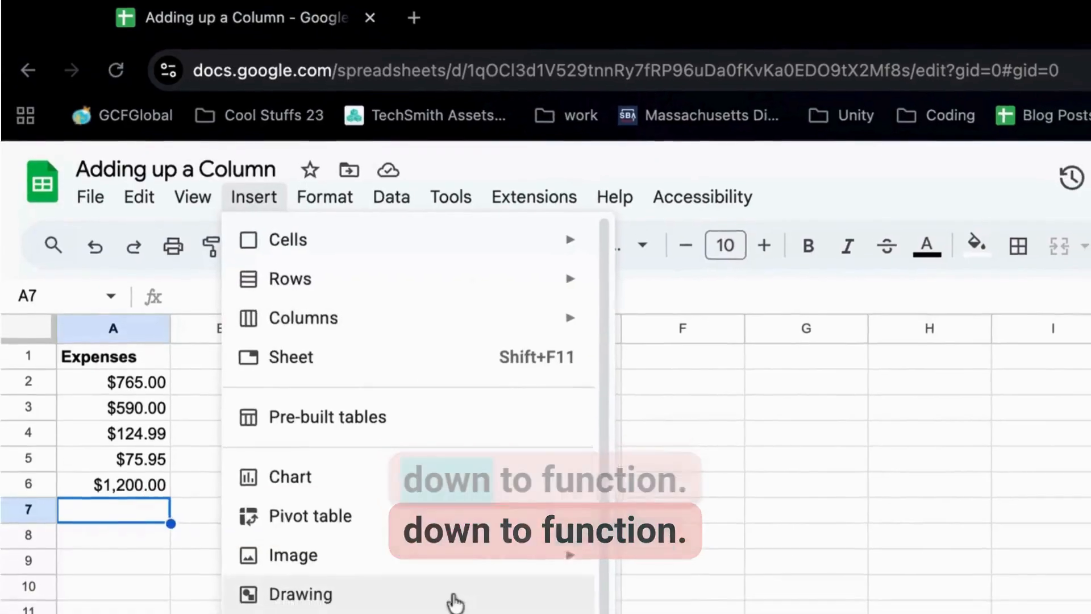
{"action": "mouse_move", "coordinate": [474, 611]}
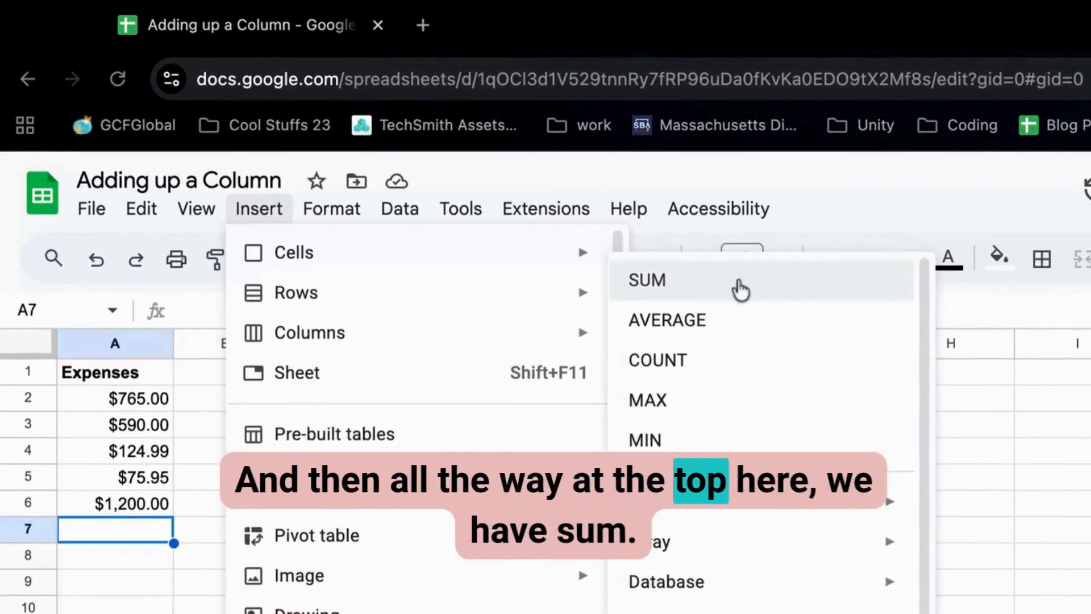
{"action": "left_click", "coordinate": [740, 290]}
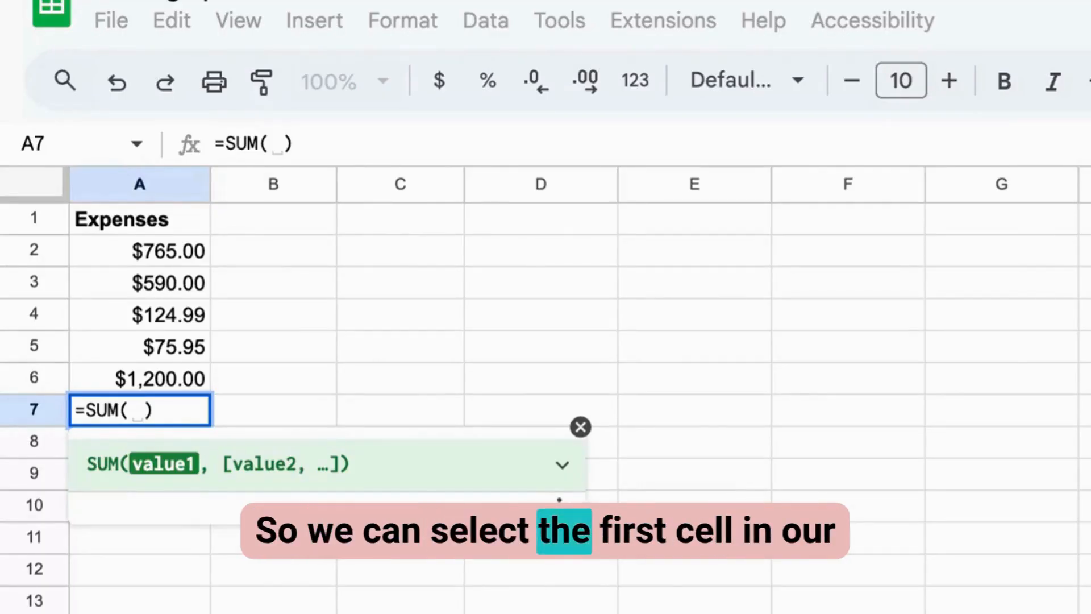
{"action": "left_click", "coordinate": [140, 250]}
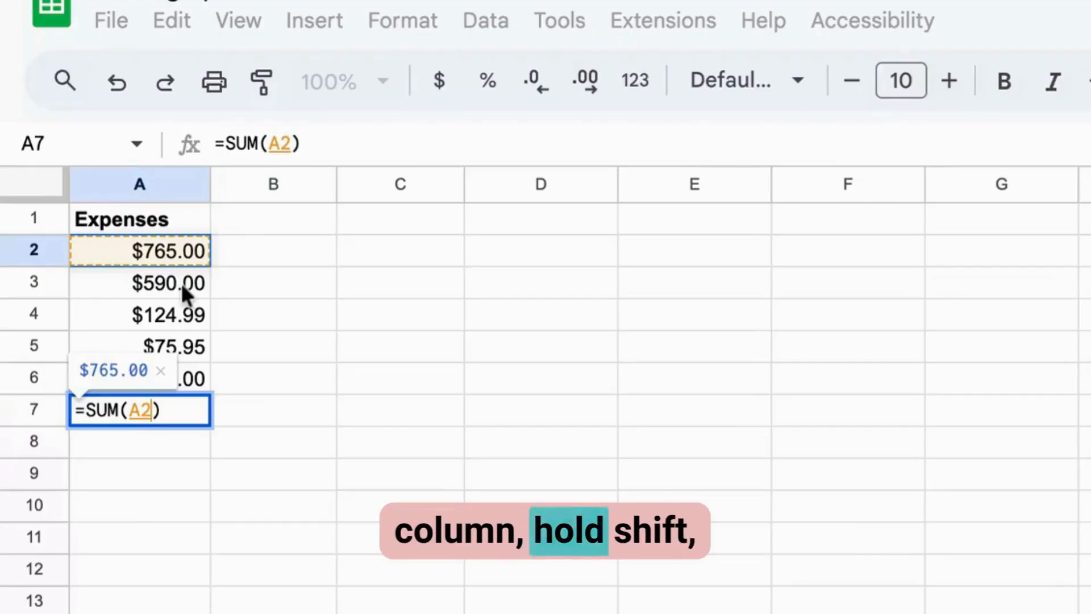
{"action": "left_click", "coordinate": [192, 377], "text": "shift"}
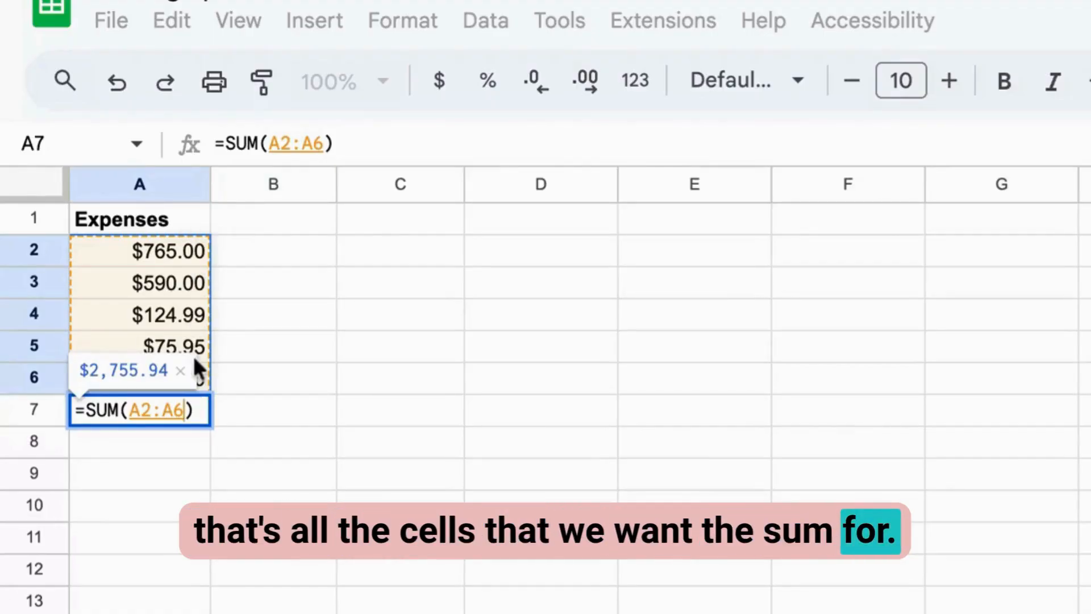
{"action": "key", "text": "Return"}
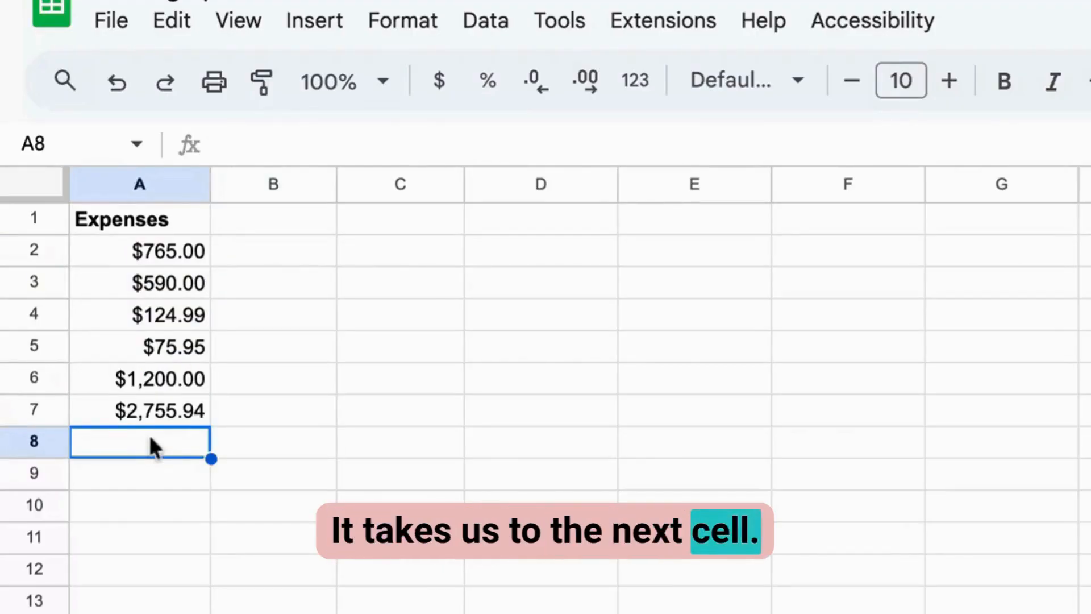
{"action": "left_click", "coordinate": [165, 412]}
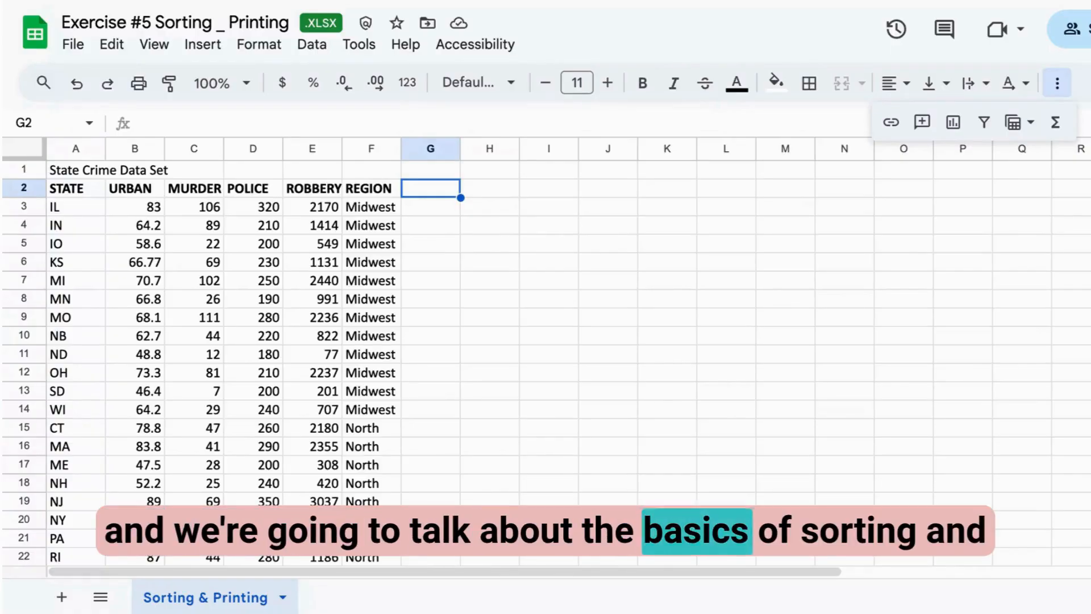
In the Exercise #5 Sorting _ Printing spreadsheet, view the available actions for column A and for row 1.
{"action": "left_click", "coordinate": [561, 244]}
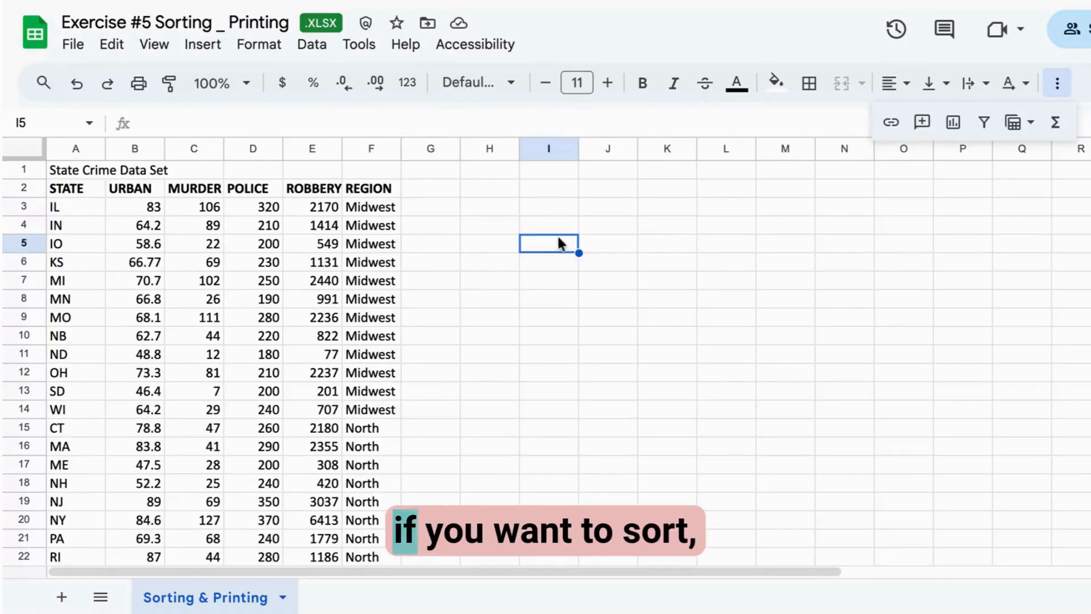
{"action": "left_click", "coordinate": [493, 195]}
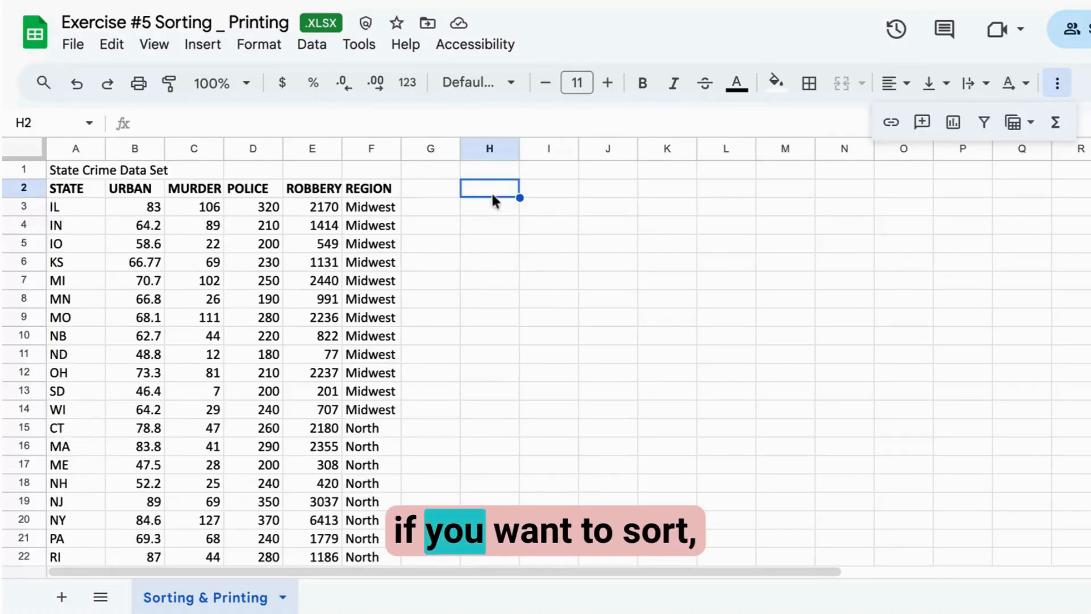
{"action": "right_click", "coordinate": [75, 155]}
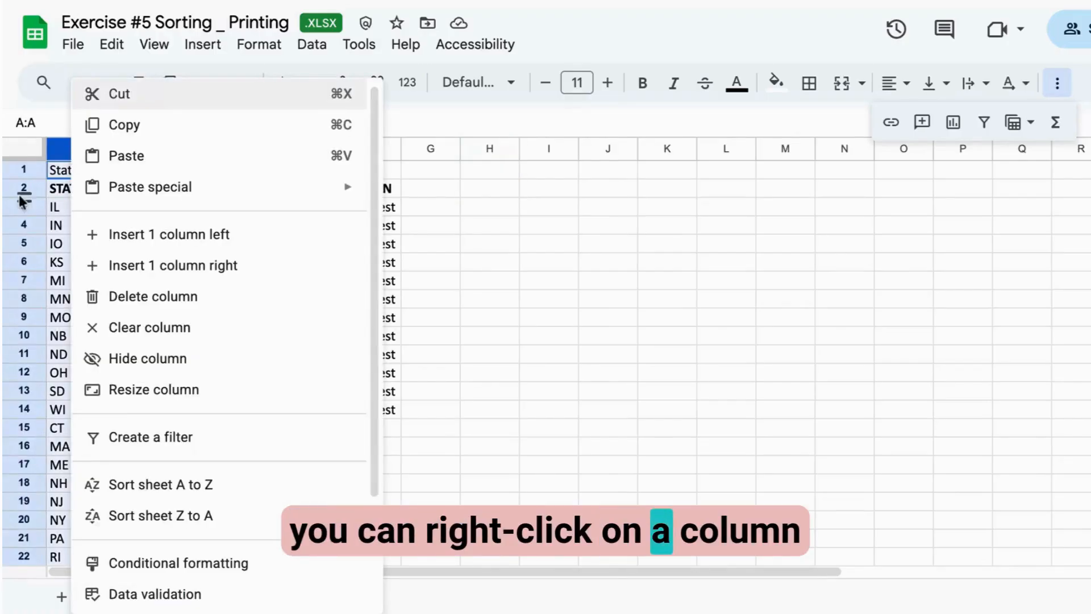
{"action": "right_click", "coordinate": [26, 172]}
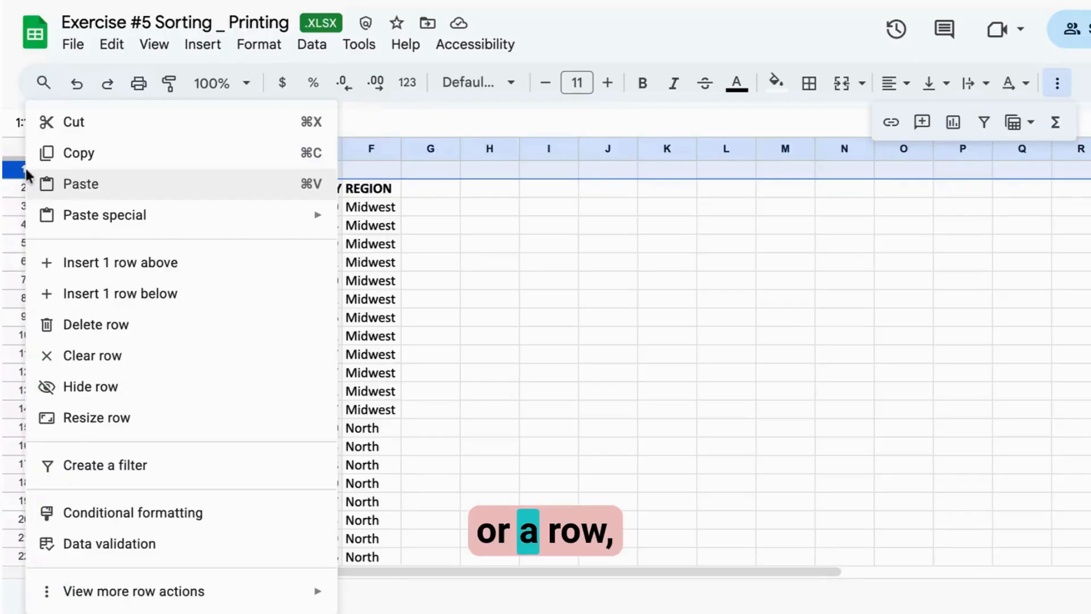
{"action": "left_click", "coordinate": [542, 262]}
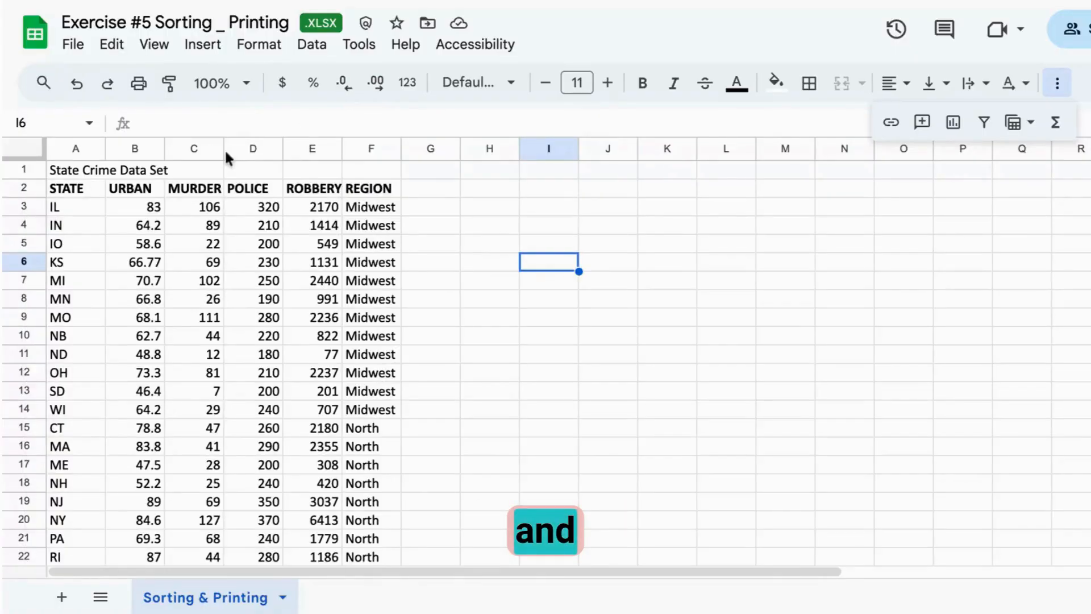
Sort the whole sheet A to Z by column A and look through the reordered rows.
{"action": "right_click", "coordinate": [88, 154]}
{"action": "scroll", "coordinate": [242, 455], "scroll_direction": "down", "scroll_amount": 1}
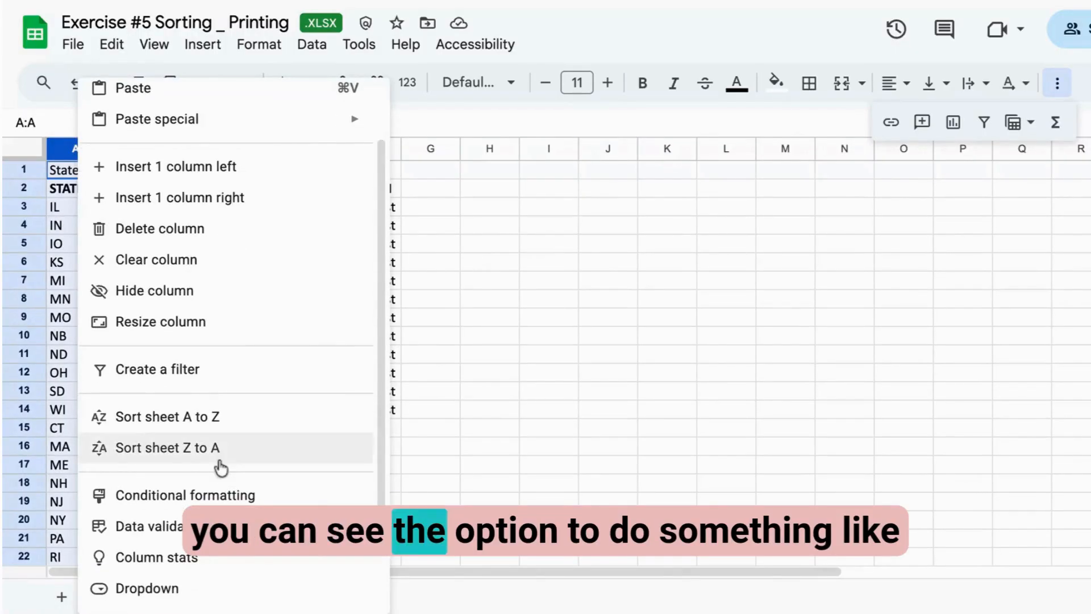
{"action": "left_click", "coordinate": [203, 426]}
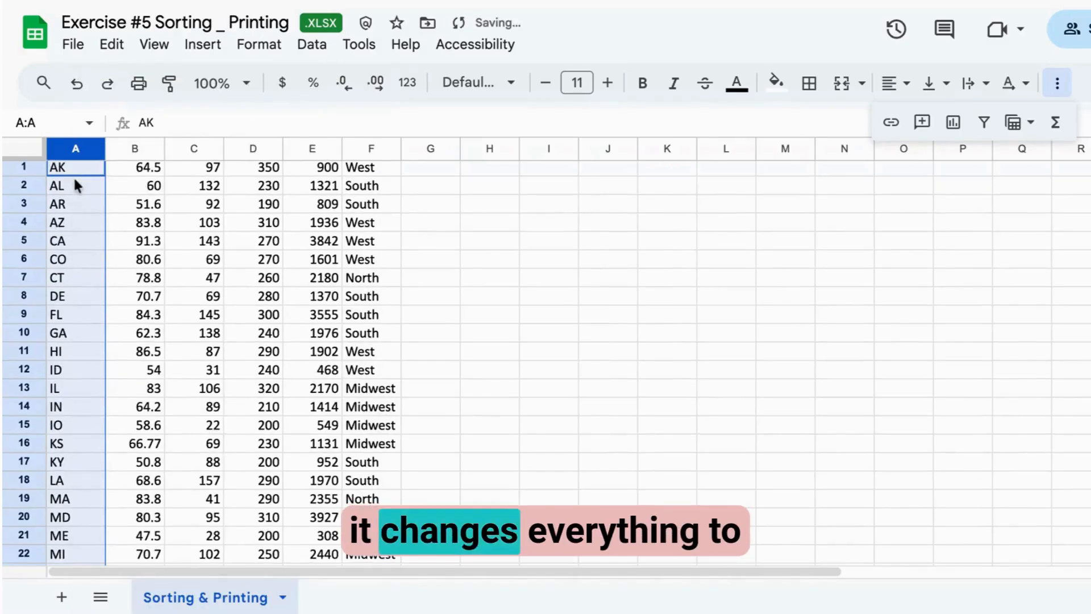
{"action": "scroll", "coordinate": [76, 186], "scroll_direction": "down", "scroll_amount": 10}
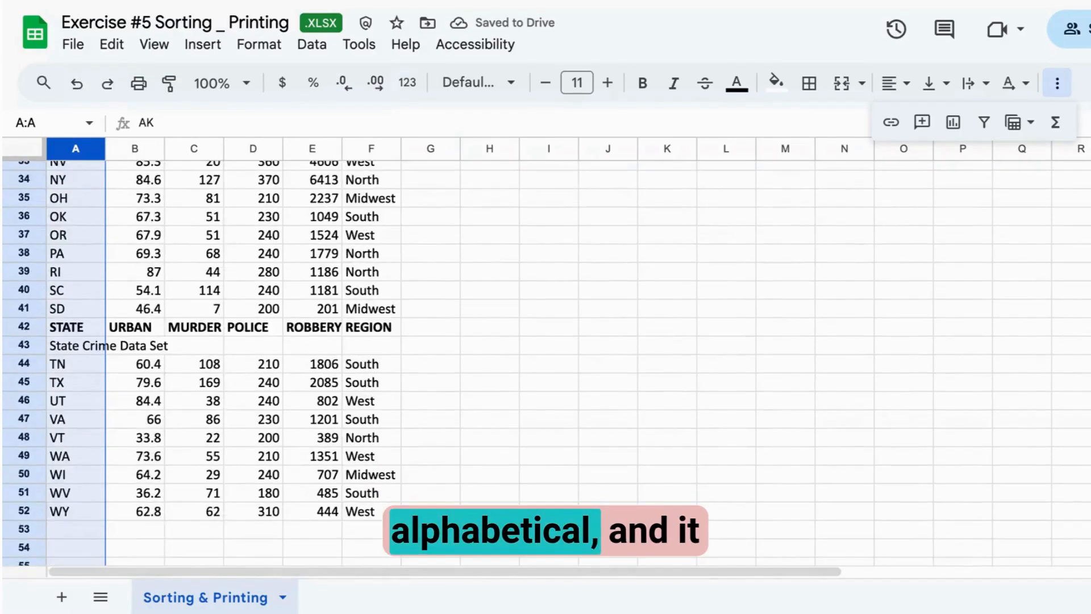
{"action": "left_click", "coordinate": [312, 378]}
{"action": "scroll", "coordinate": [312, 373], "scroll_direction": "up", "scroll_amount": 3}
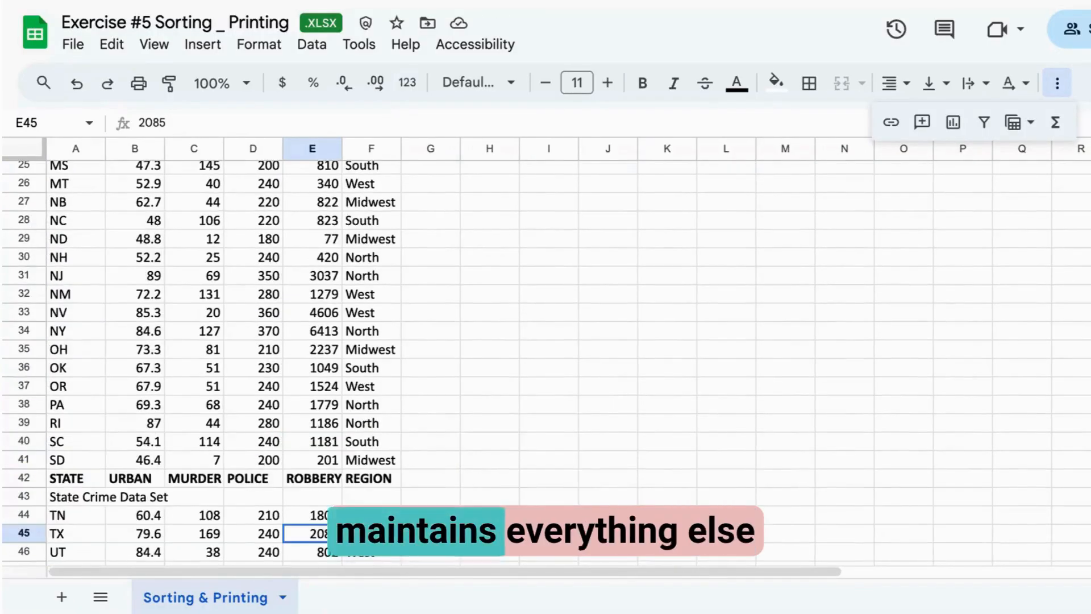
{"action": "scroll", "coordinate": [142, 436], "scroll_direction": "up", "scroll_amount": 1}
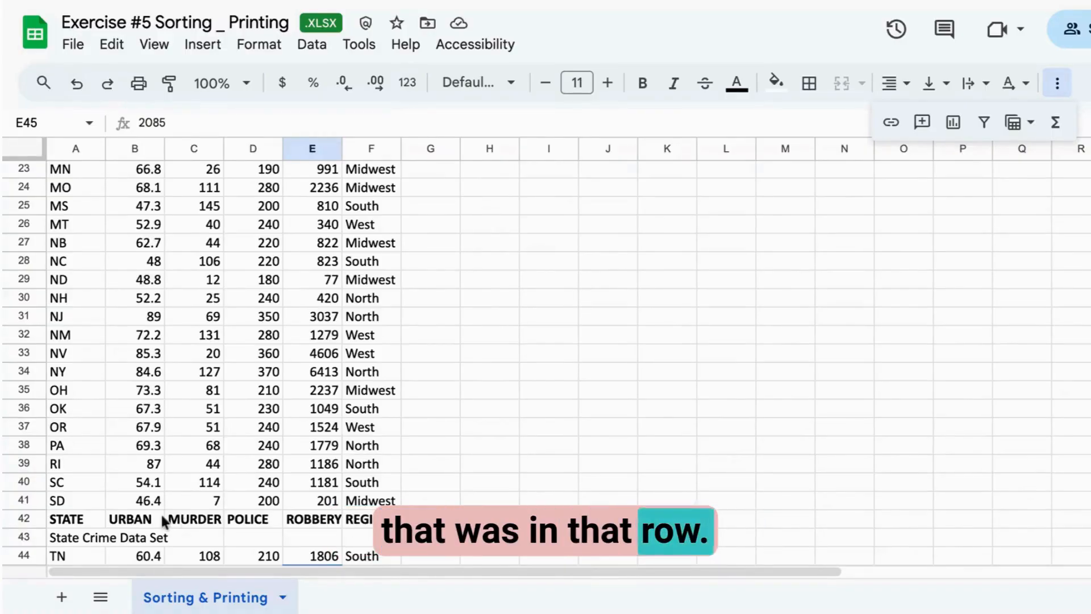
Check where the heading and title rows ended up and undo the sheet sort.
{"action": "scroll", "coordinate": [108, 506], "scroll_direction": "down", "scroll_amount": 4}
{"action": "scroll", "coordinate": [107, 503], "scroll_direction": "up", "scroll_amount": 2}
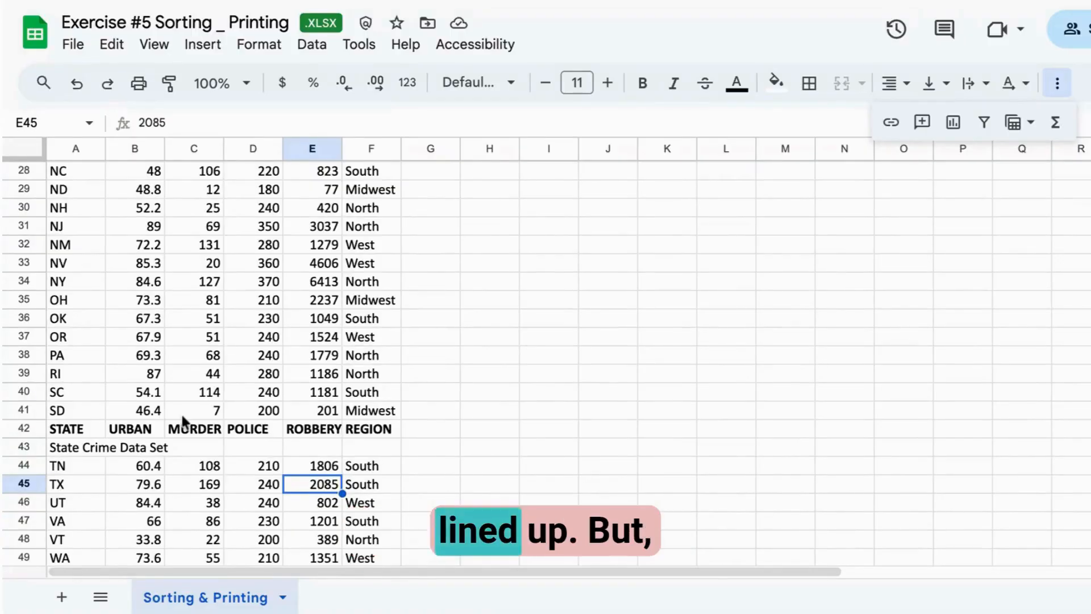
{"action": "scroll", "coordinate": [278, 428], "scroll_direction": "up", "scroll_amount": 9}
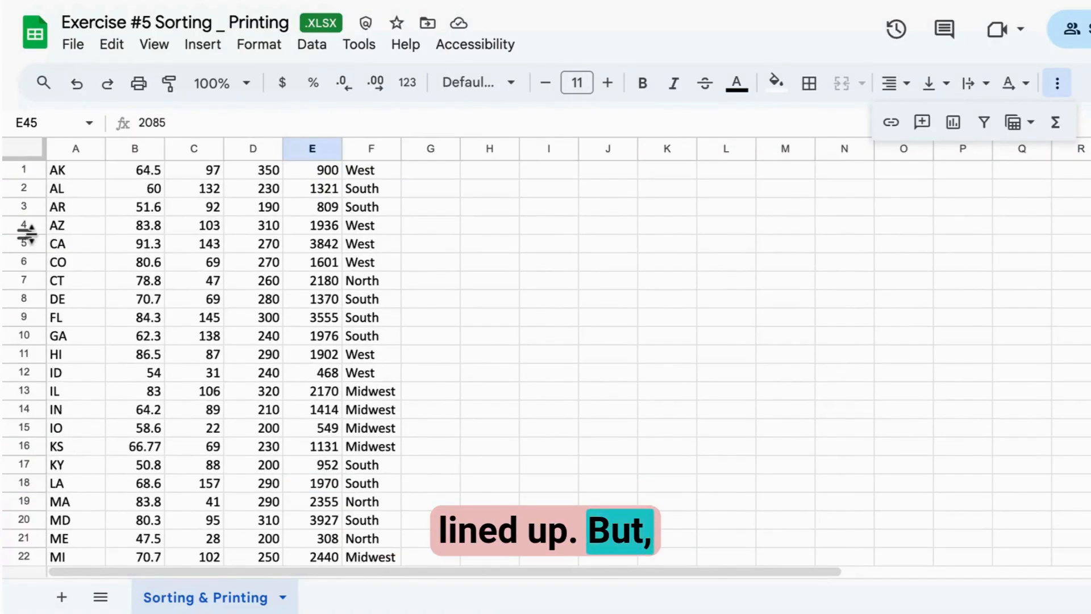
{"action": "scroll", "coordinate": [105, 261], "scroll_direction": "down", "scroll_amount": 9}
{"action": "scroll", "coordinate": [125, 296], "scroll_direction": "down", "scroll_amount": 1}
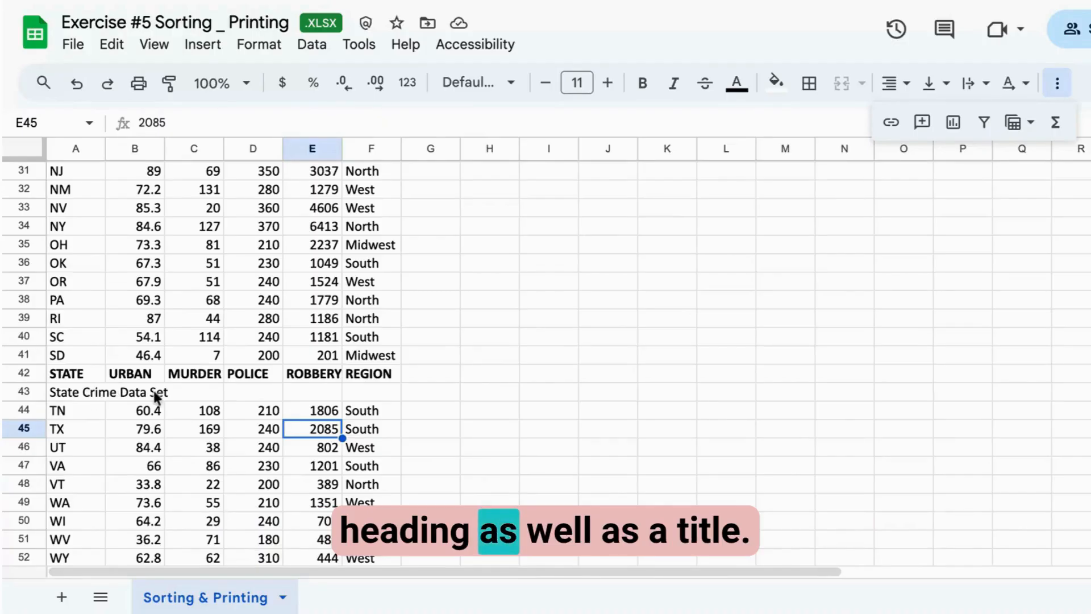
{"action": "key", "text": "ctrl+z"}
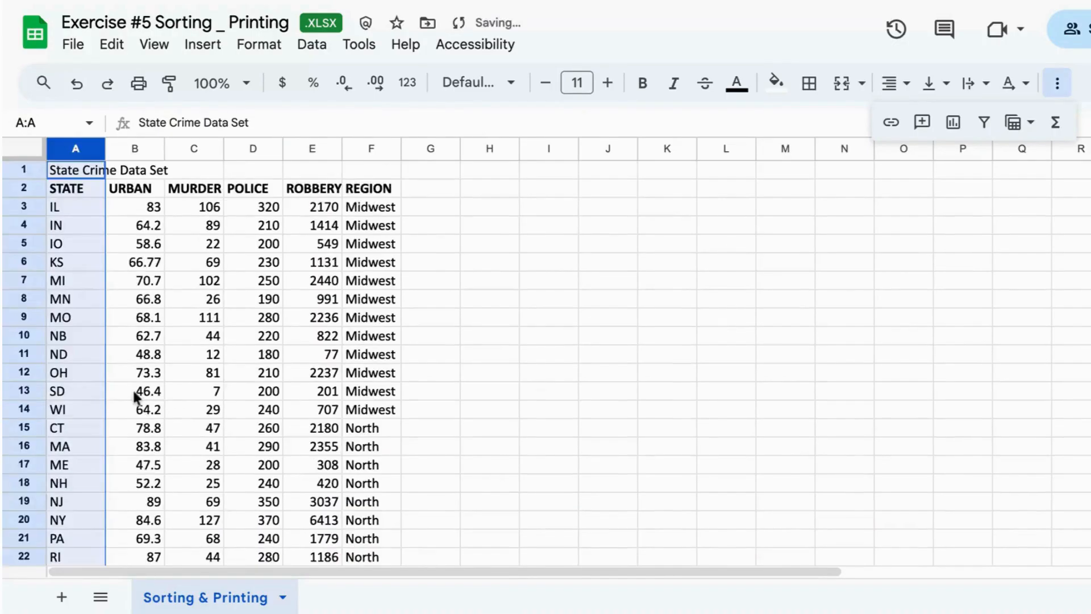
Create a basic filter on the heading row, row 2.
{"action": "left_click", "coordinate": [403, 314]}
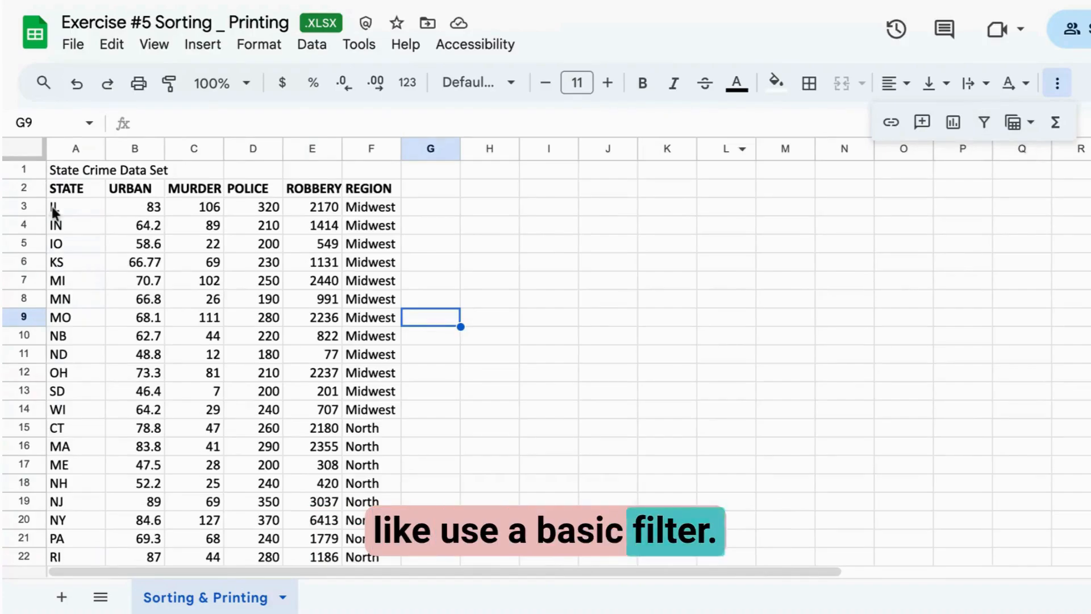
{"action": "left_click", "coordinate": [23, 188]}
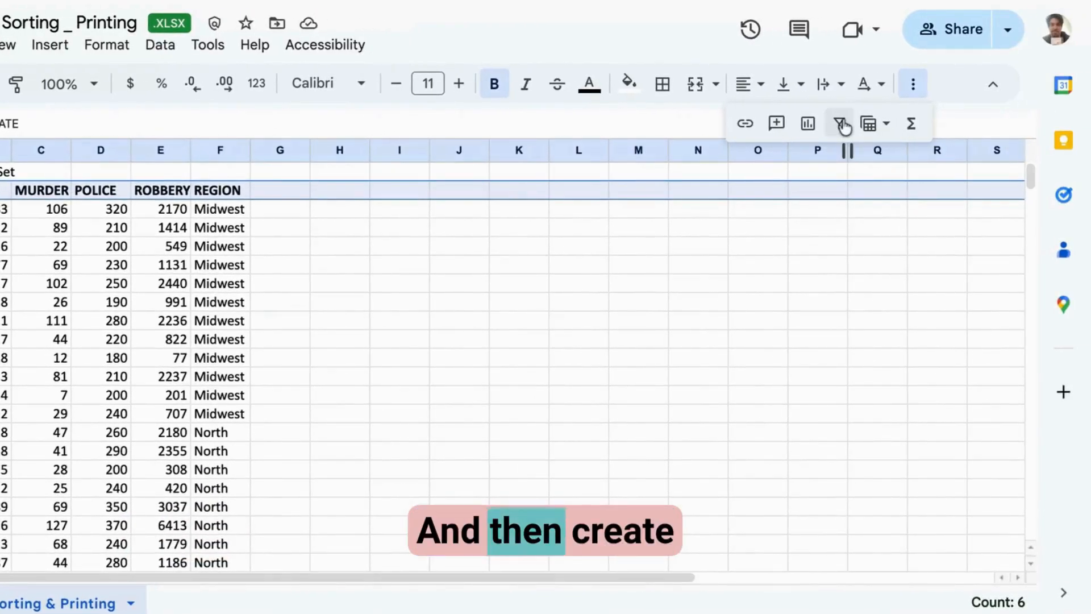
{"action": "left_click", "coordinate": [842, 125]}
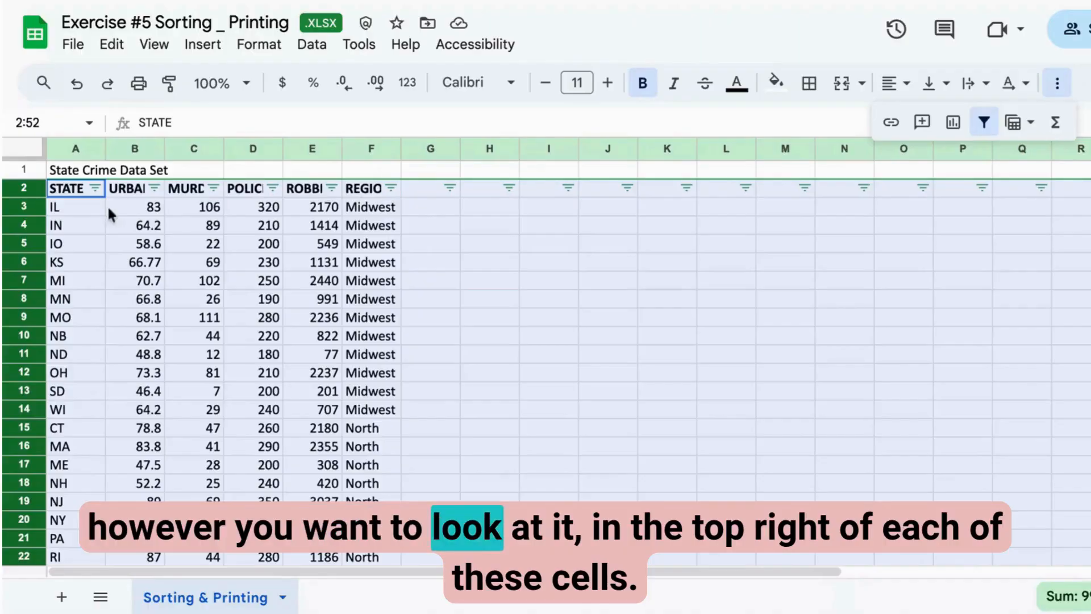
Sort the data A to Z through the STATE column's filter and look over the sorted rows.
{"action": "left_click", "coordinate": [95, 188]}
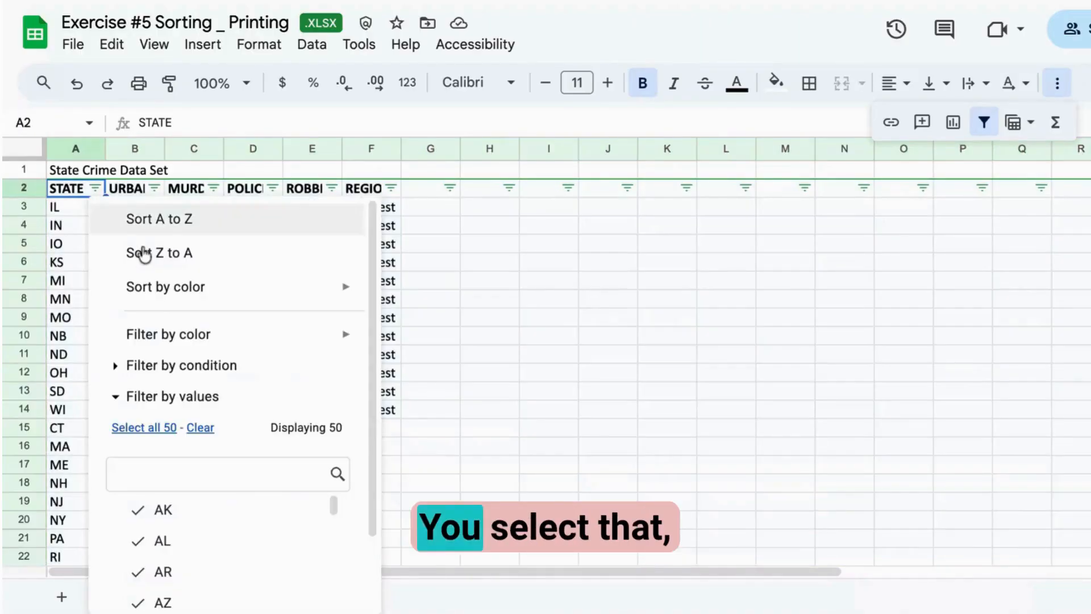
{"action": "mouse_move", "coordinate": [195, 291]}
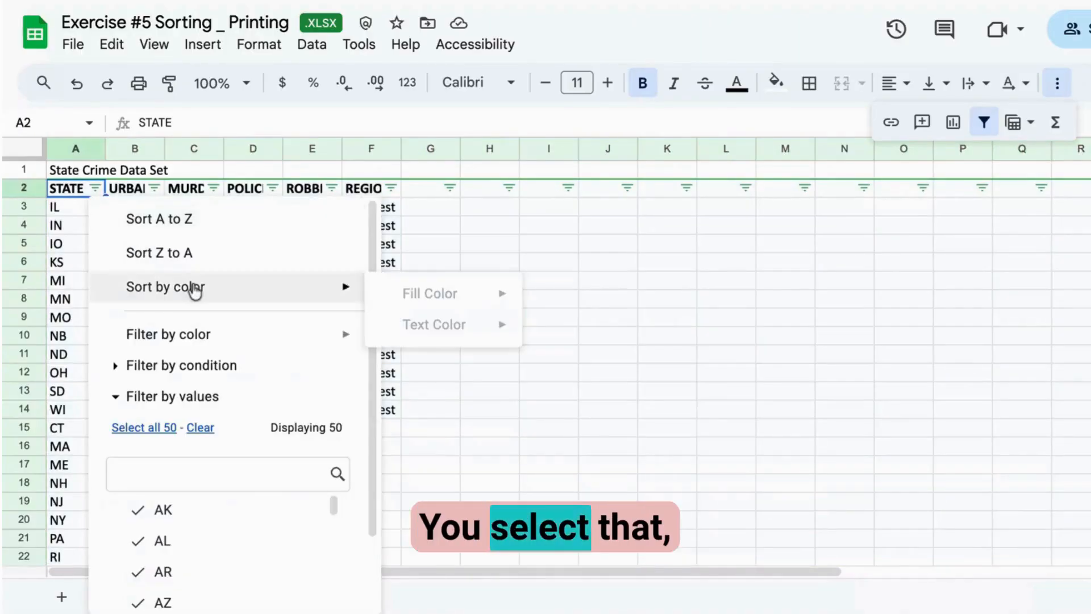
{"action": "left_click", "coordinate": [188, 224]}
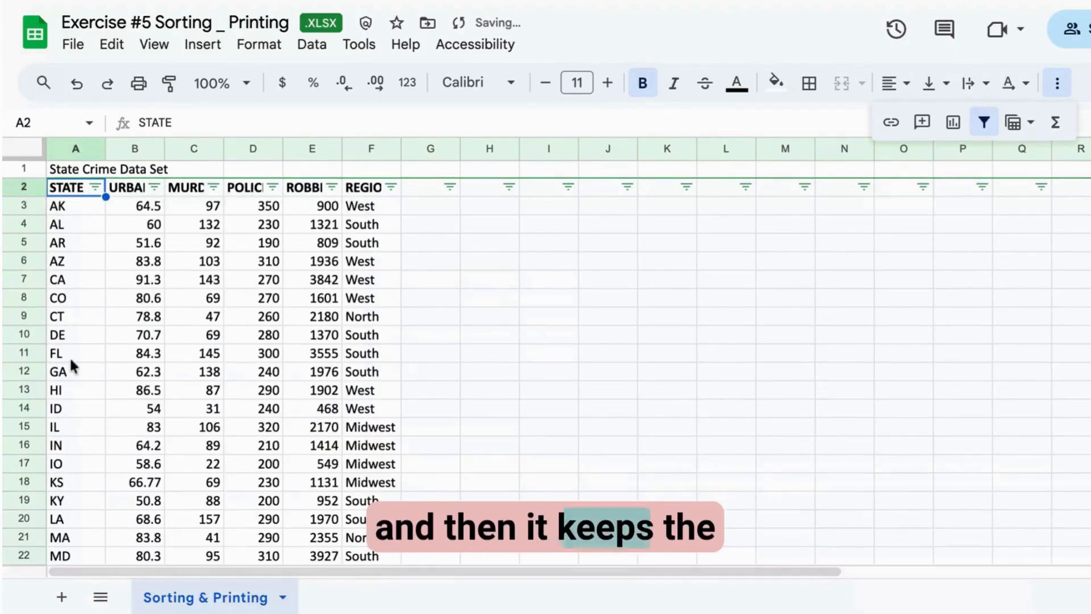
{"action": "scroll", "coordinate": [73, 364], "scroll_direction": "down", "scroll_amount": 1}
{"action": "scroll", "coordinate": [73, 364], "scroll_direction": "up", "scroll_amount": 1}
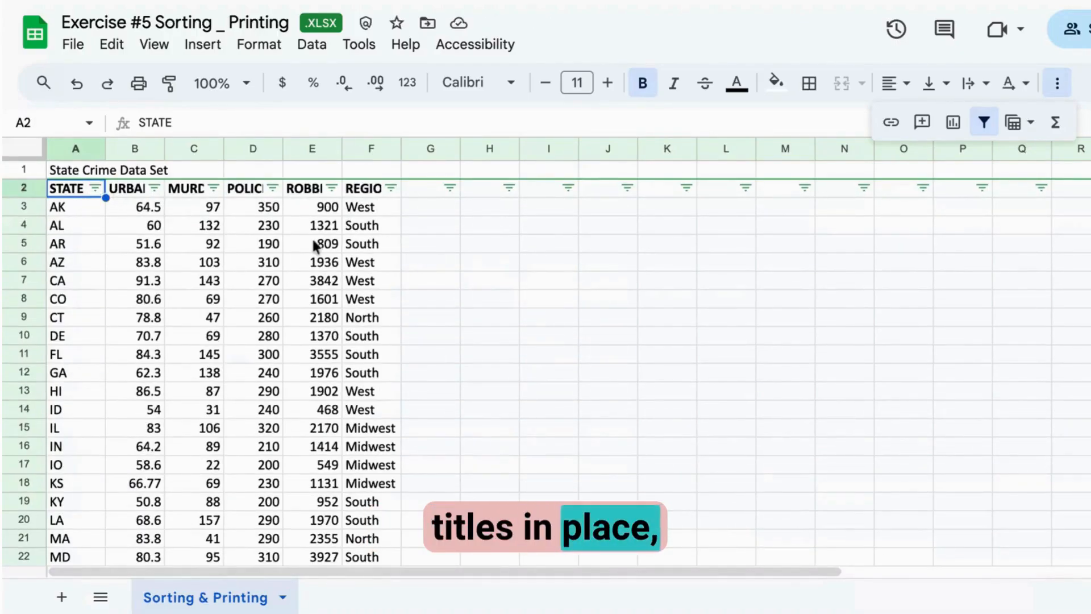
{"action": "scroll", "coordinate": [166, 324], "scroll_direction": "down", "scroll_amount": 9}
{"action": "scroll", "coordinate": [164, 325], "scroll_direction": "down", "scroll_amount": 2}
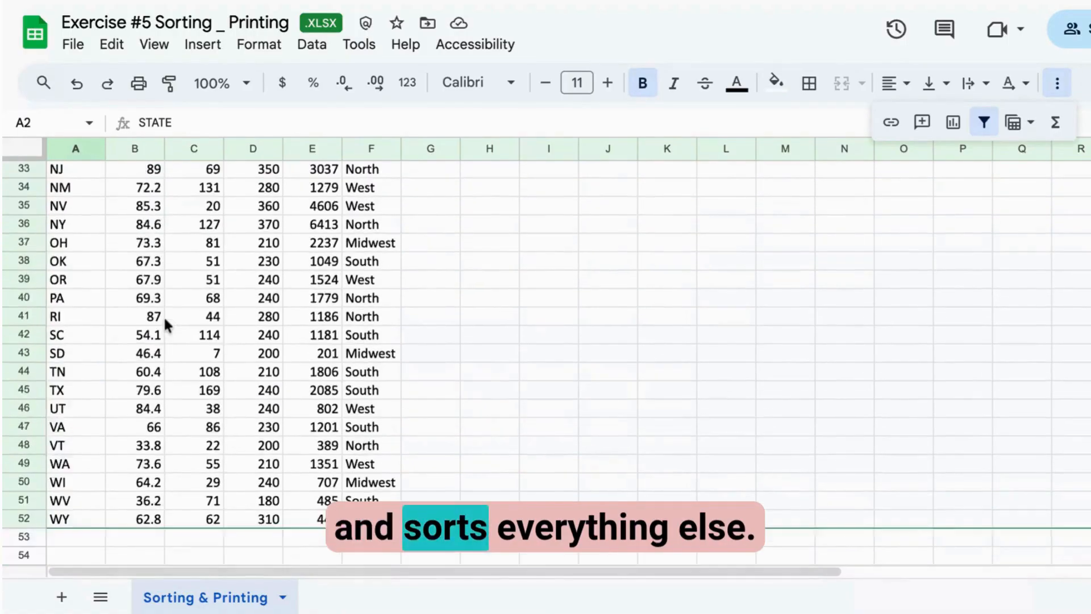
{"action": "scroll", "coordinate": [147, 284], "scroll_direction": "up", "scroll_amount": 11}
Look over the sorting and filtering options of the STATE column, leaving them unapplied.
{"action": "left_click", "coordinate": [95, 188]}
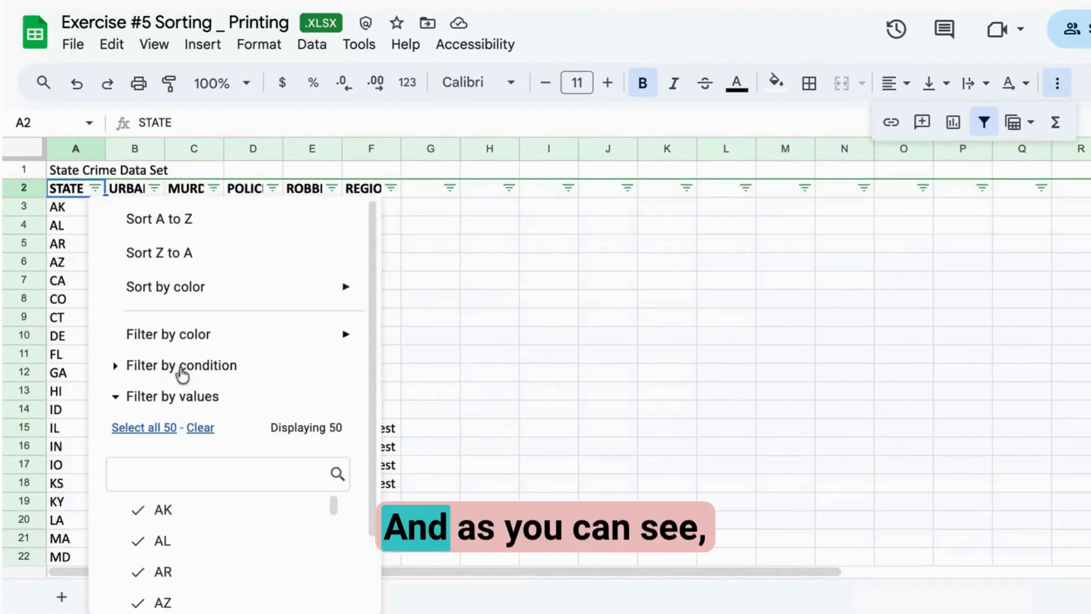
{"action": "scroll", "coordinate": [186, 390], "scroll_direction": "down", "scroll_amount": 2}
{"action": "scroll", "coordinate": [183, 341], "scroll_direction": "up", "scroll_amount": 2}
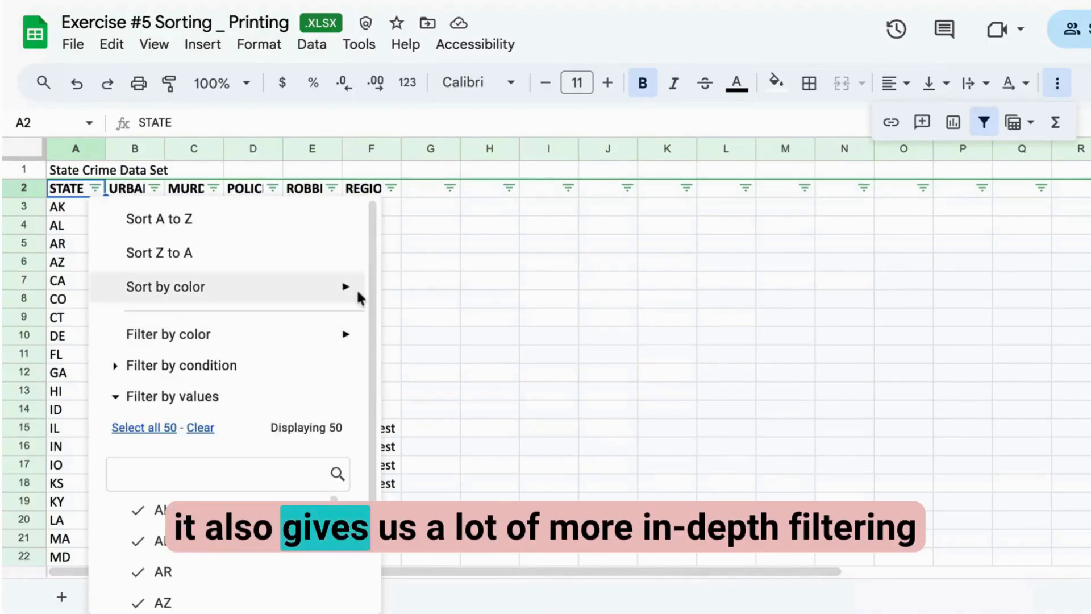
{"action": "left_click", "coordinate": [502, 318]}
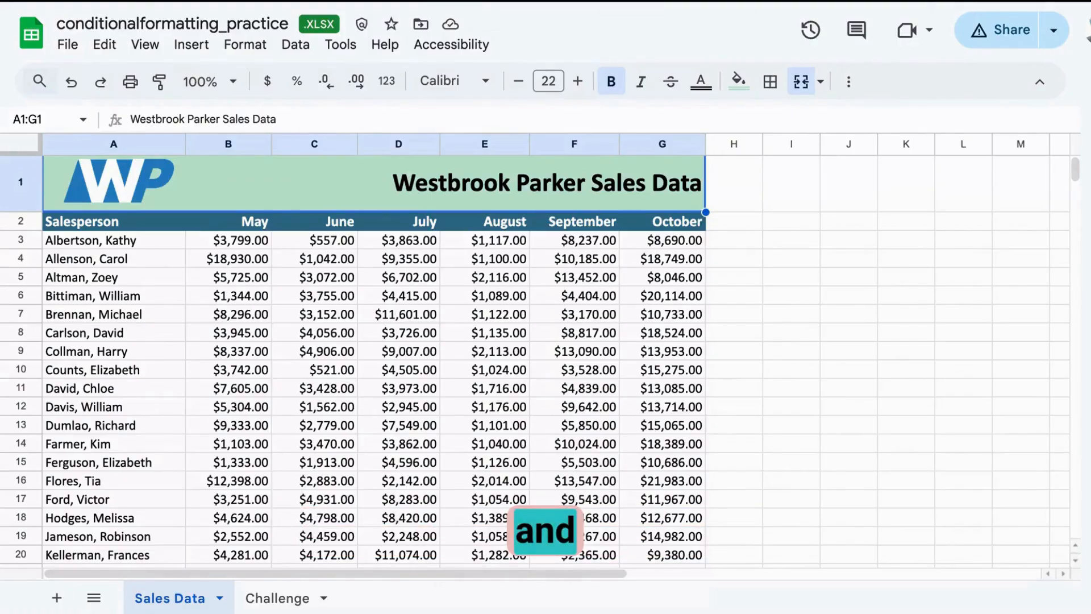
On the Sales Data sheet of conditionalformatting_practice, start a single-color conditional format rule applied to the range A1:G20.
{"action": "left_click", "coordinate": [733, 240]}
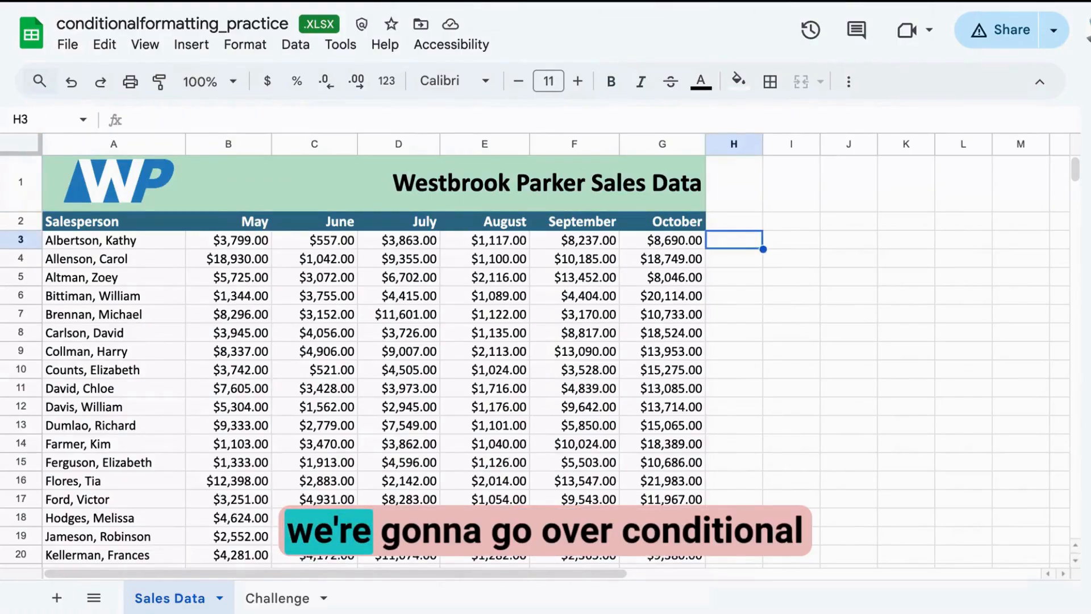
{"action": "scroll", "coordinate": [766, 283], "scroll_direction": "down", "scroll_amount": 1}
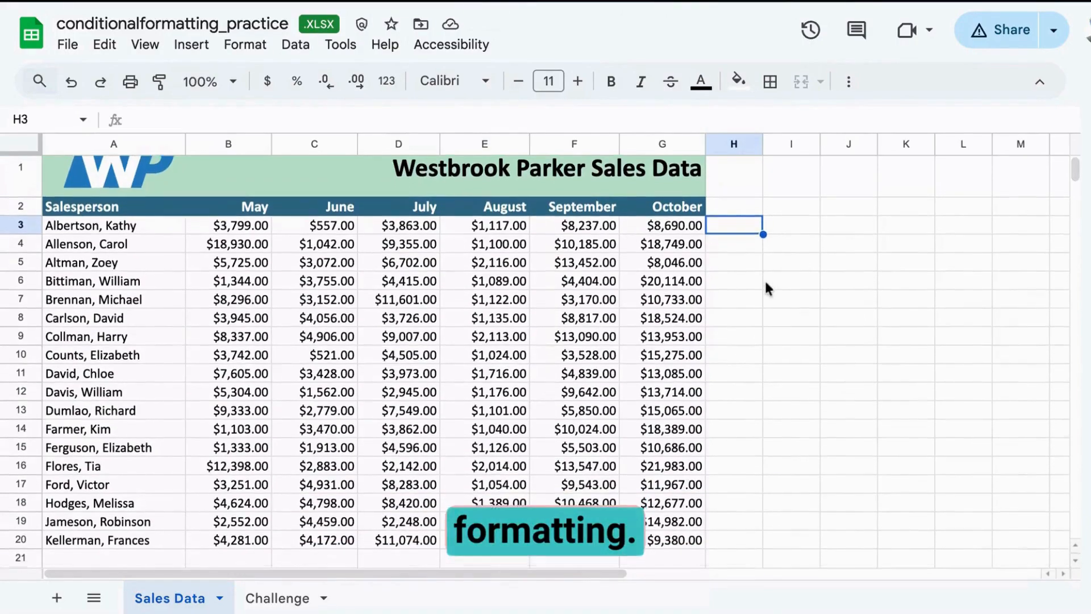
{"action": "scroll", "coordinate": [766, 283], "scroll_direction": "up", "scroll_amount": 1}
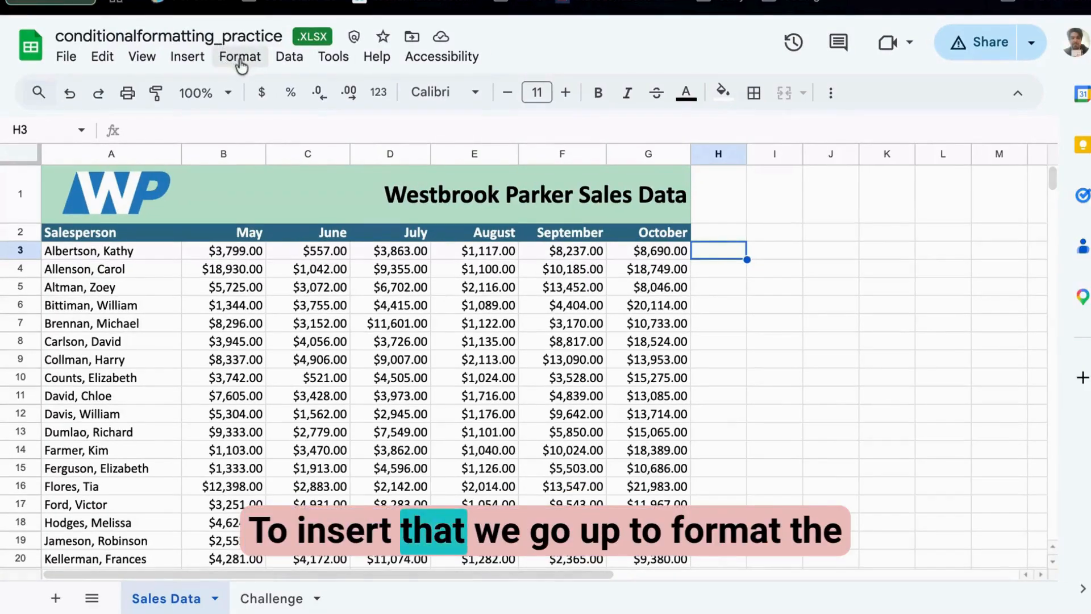
{"action": "left_click", "coordinate": [238, 62]}
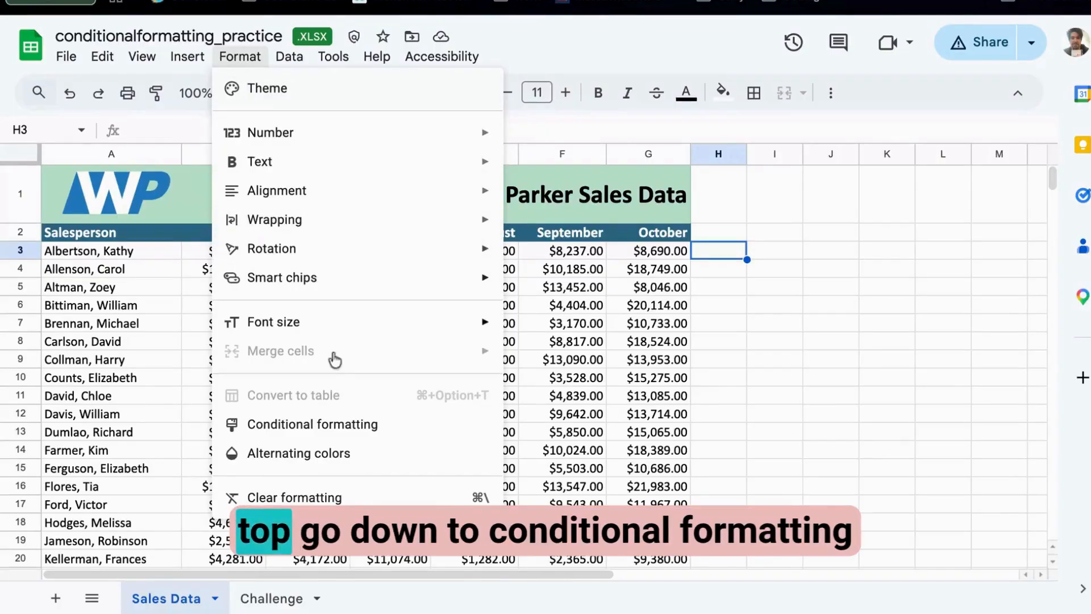
{"action": "left_click", "coordinate": [344, 426]}
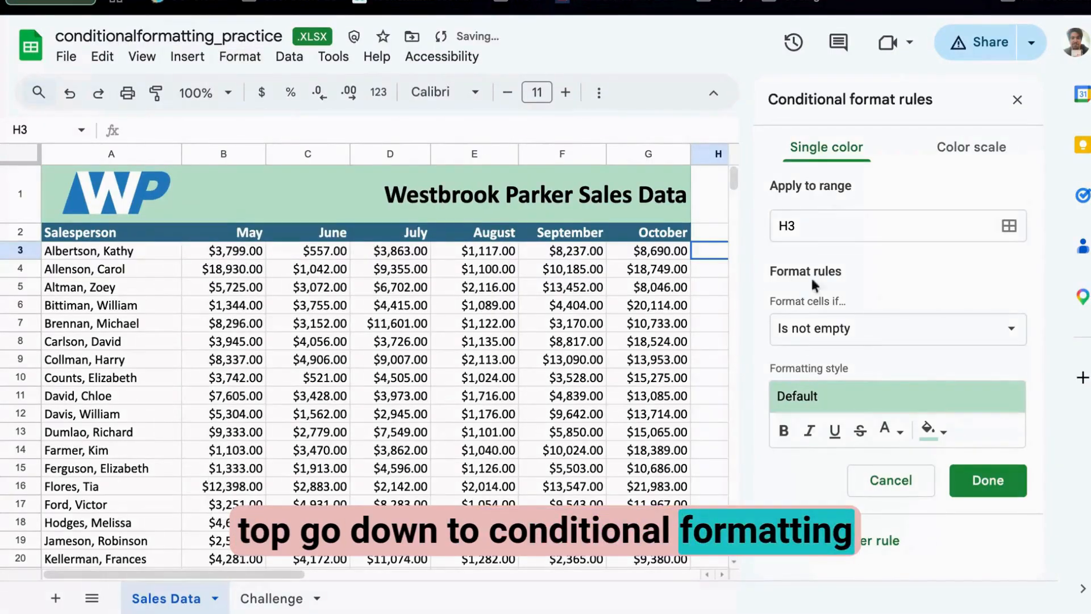
{"action": "left_click", "coordinate": [798, 227]}
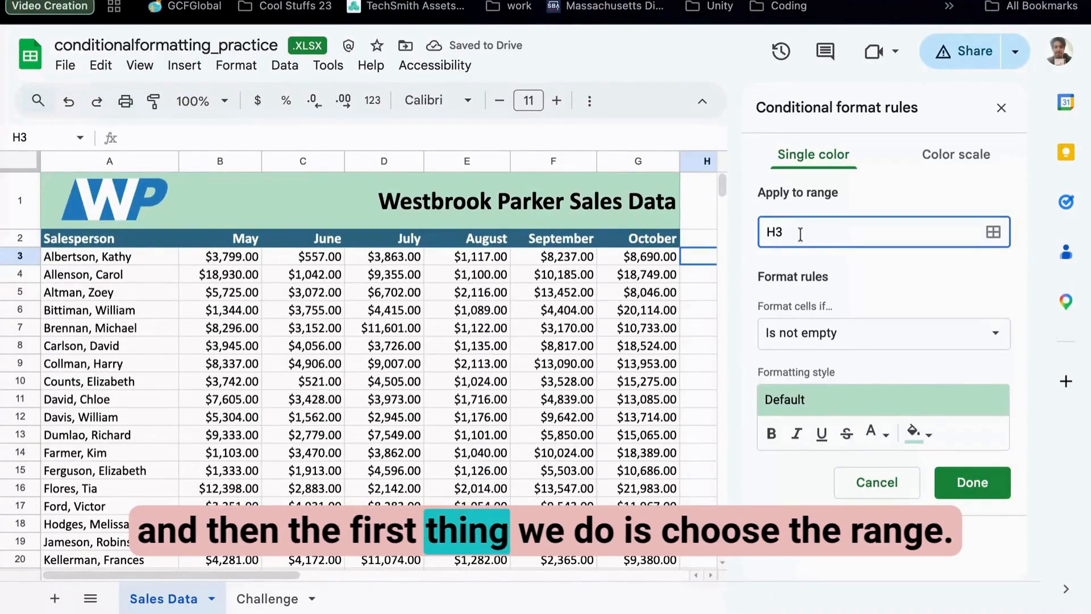
{"action": "key", "text": "BackSpace"}
{"action": "key", "text": "BackSpace"}
{"action": "type", "text": "A"}
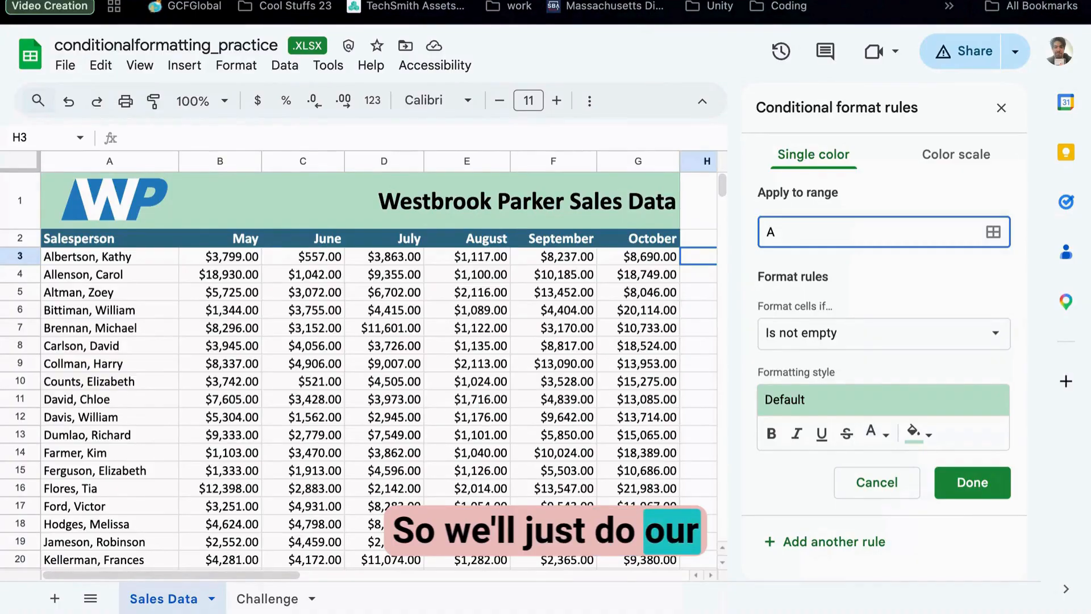
{"action": "type", "text": "1:G20"}
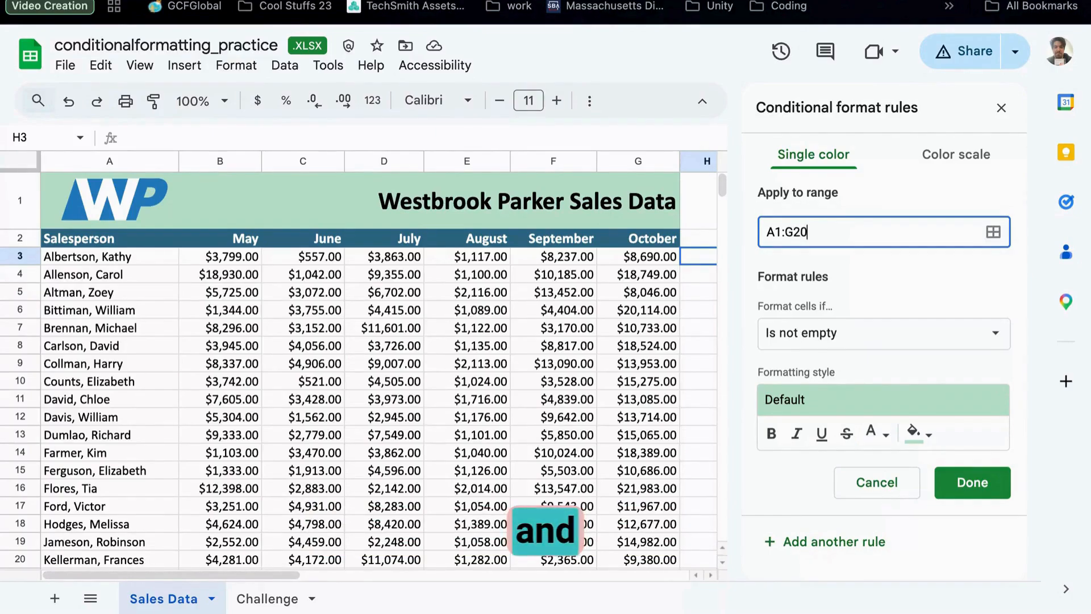
Set the rule's condition to Greater than 5000 with the default green style, and finish the rule.
{"action": "left_click", "coordinate": [934, 345]}
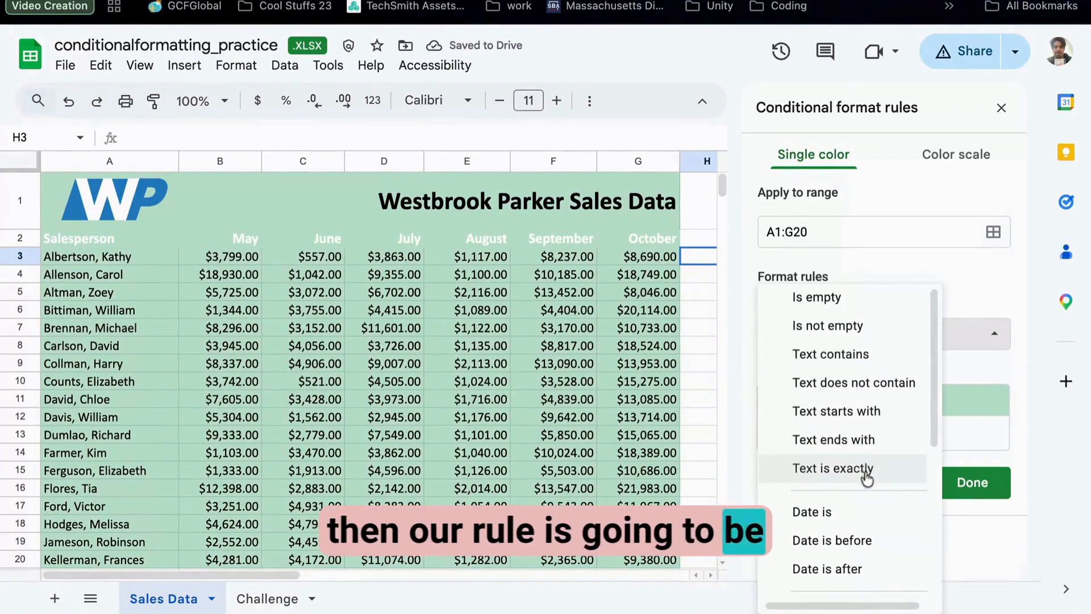
{"action": "scroll", "coordinate": [865, 472], "scroll_direction": "down", "scroll_amount": 3}
{"action": "left_click", "coordinate": [866, 434]}
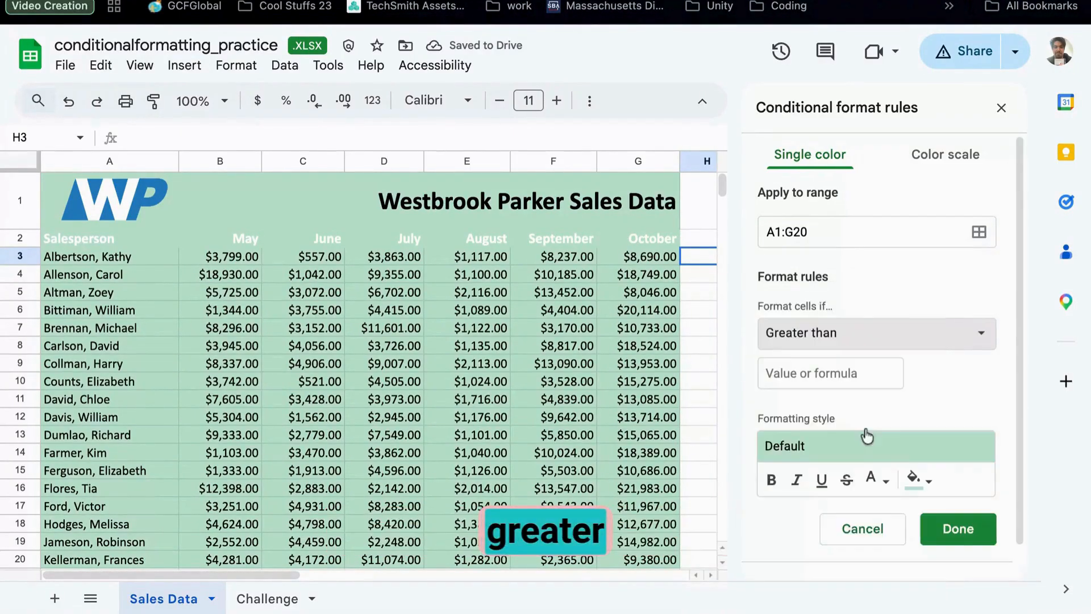
{"action": "left_click", "coordinate": [842, 375]}
{"action": "type", "text": "5000"}
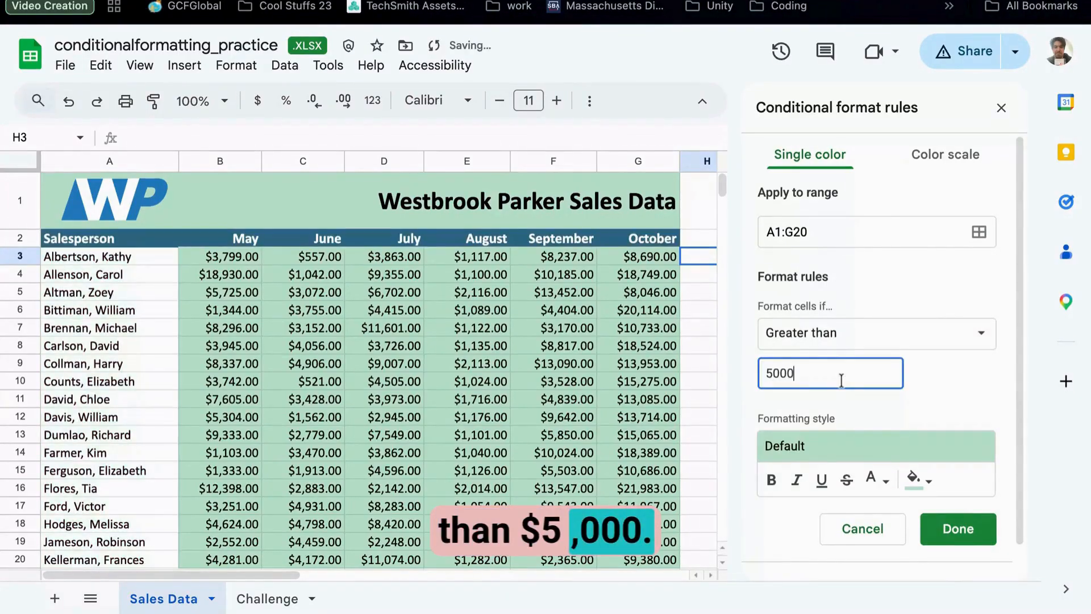
{"action": "left_click", "coordinate": [958, 529]}
{"action": "scroll", "coordinate": [704, 307], "scroll_direction": "down", "scroll_amount": 1}
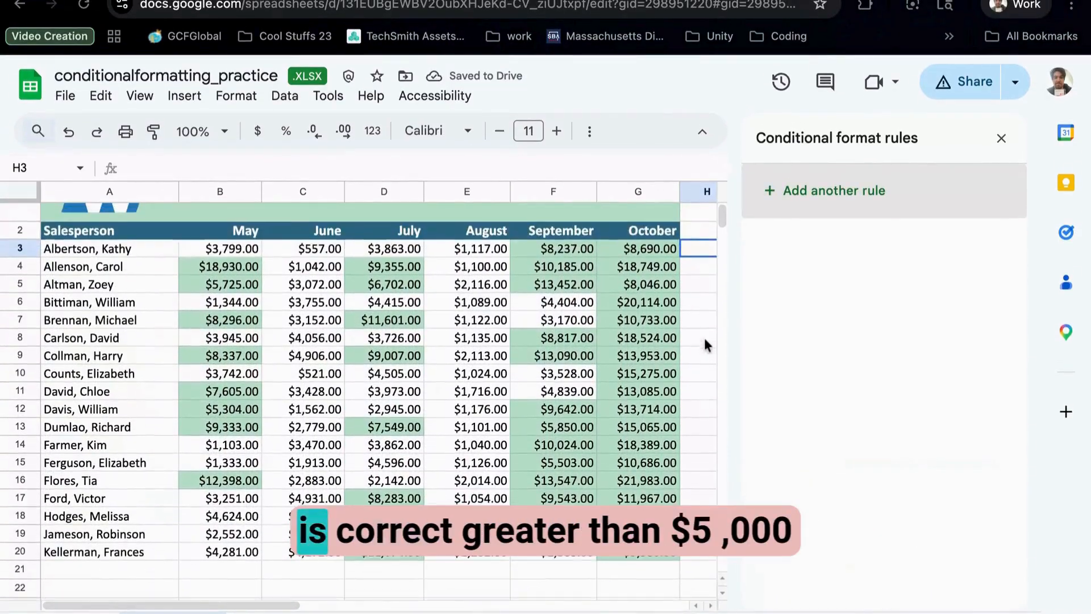
{"action": "scroll", "coordinate": [704, 337], "scroll_direction": "up", "scroll_amount": 1}
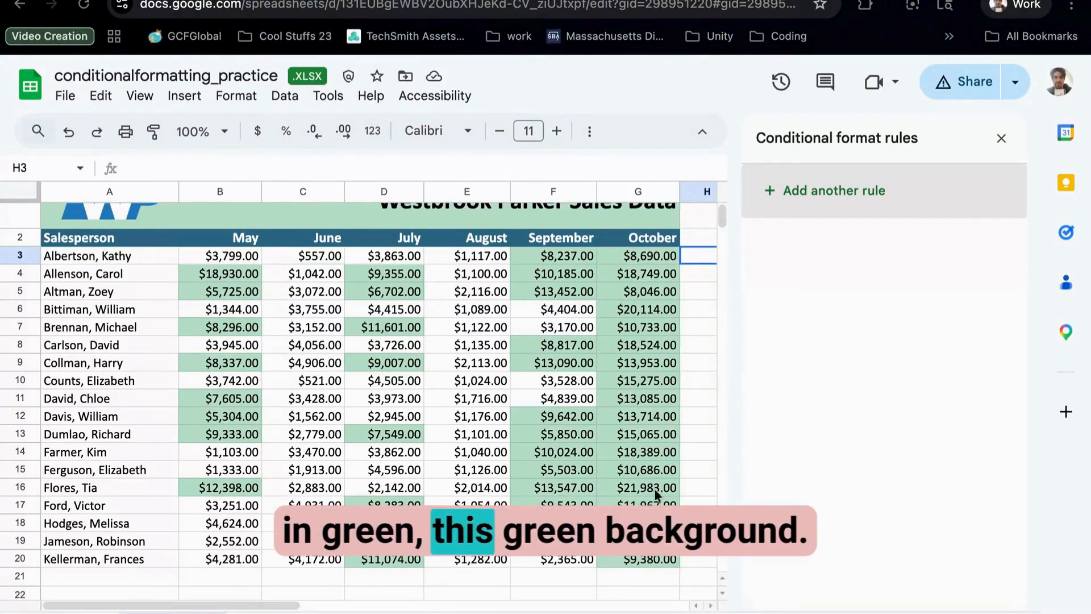
Add a second rule for A1:G20 that fills cells red when they are Less than 5000.
{"action": "left_click", "coordinate": [825, 192]}
{"action": "left_click", "coordinate": [843, 266]}
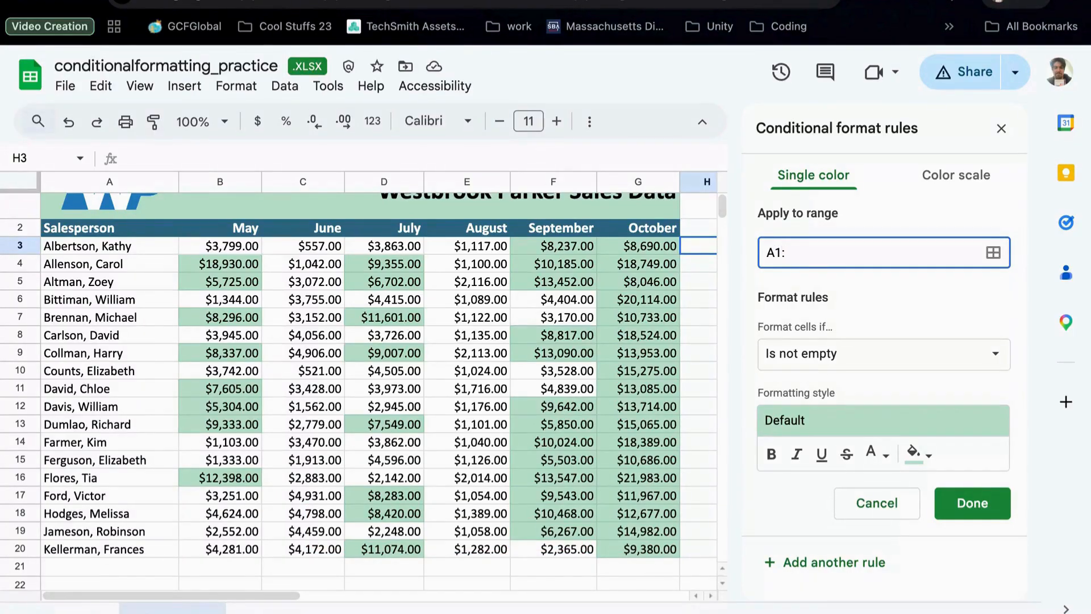
{"action": "left_click", "coordinate": [870, 355]}
{"action": "scroll", "coordinate": [846, 509], "scroll_direction": "down", "scroll_amount": 4}
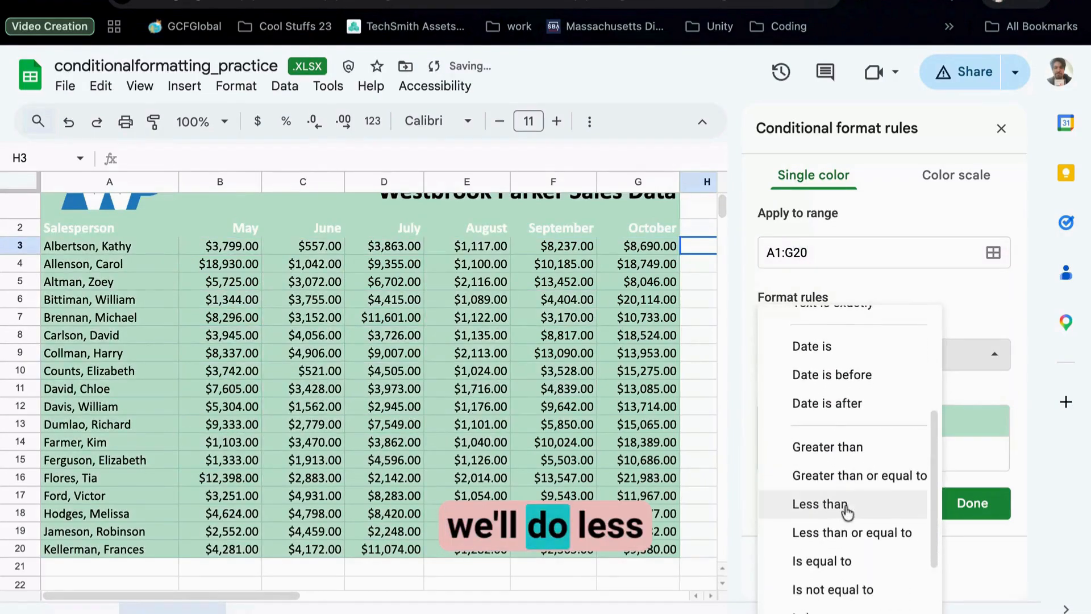
{"action": "left_click", "coordinate": [847, 511]}
{"action": "left_click", "coordinate": [829, 392]}
{"action": "type", "text": "5000"}
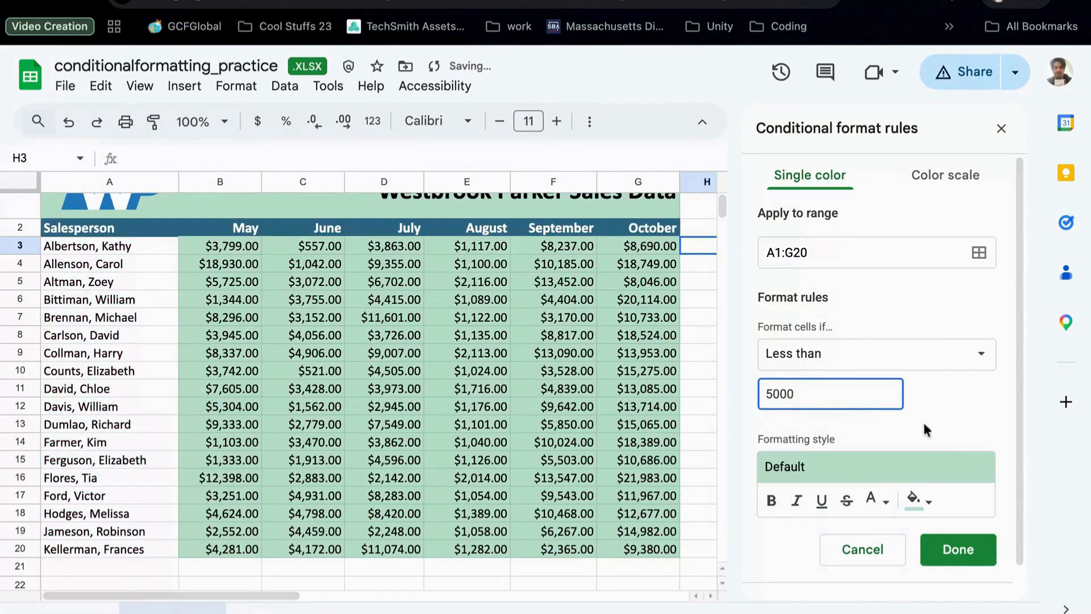
{"action": "left_click", "coordinate": [927, 502]}
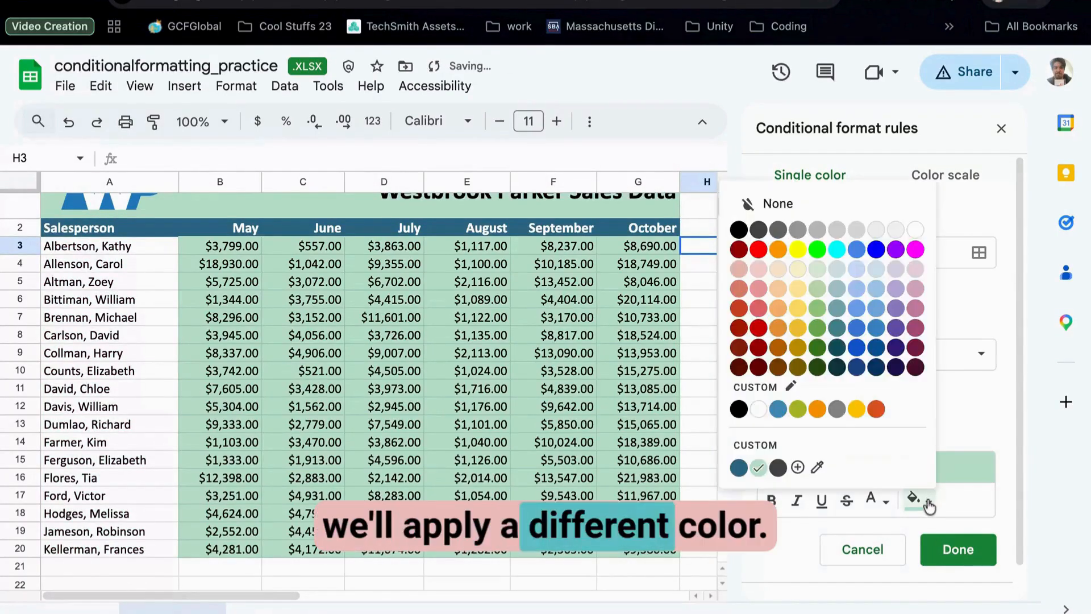
{"action": "left_click", "coordinate": [760, 329]}
{"action": "left_click", "coordinate": [960, 555]}
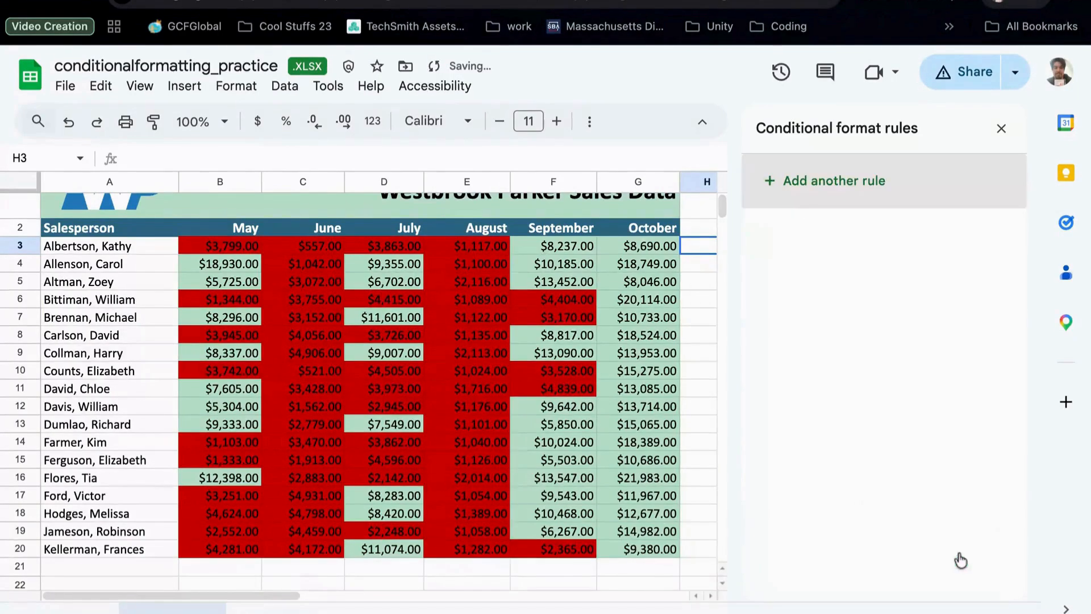
{"action": "scroll", "coordinate": [674, 372], "scroll_direction": "up", "scroll_amount": 1}
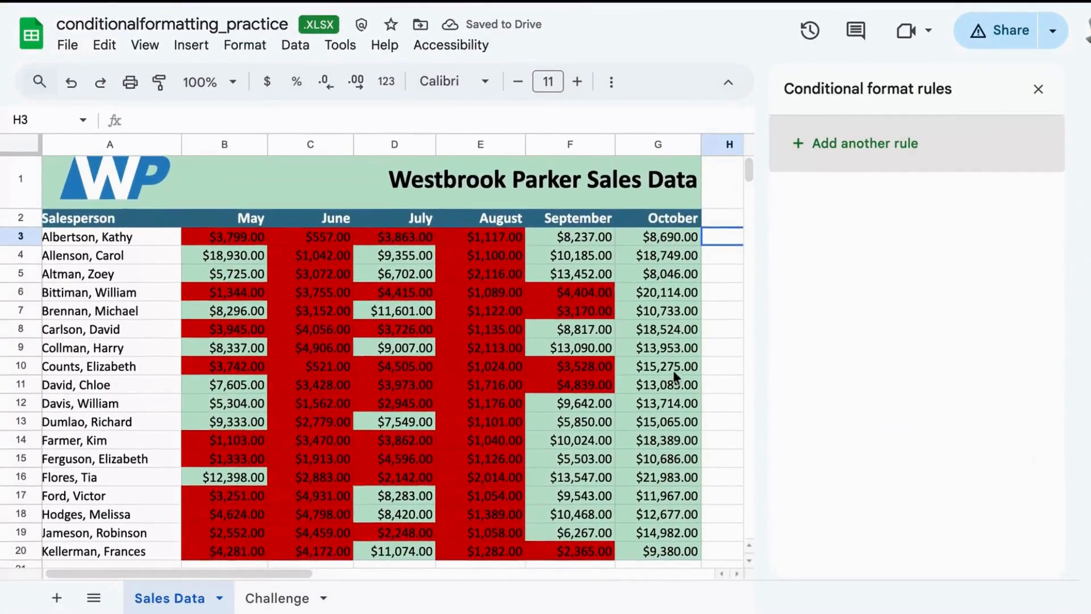
{"action": "scroll", "coordinate": [674, 372], "scroll_direction": "right", "scroll_amount": 1}
{"action": "scroll", "coordinate": [674, 373], "scroll_direction": "down", "scroll_amount": 1}
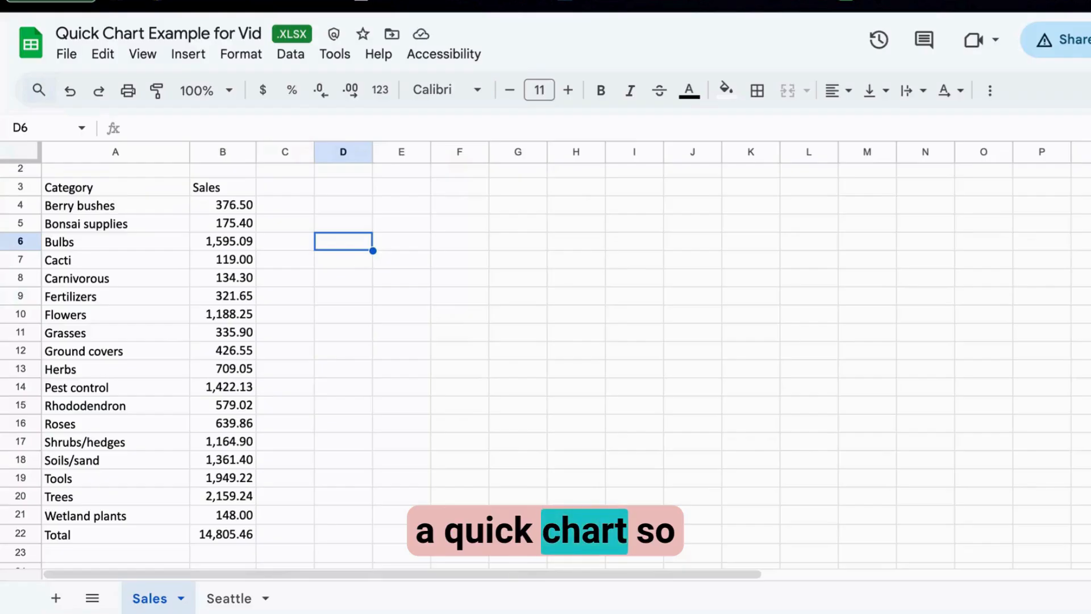
Insert a chart from range A3:B21 on the Sales sheet of Quick Chart Example for Vid, leaving out the Total row.
{"action": "left_click", "coordinate": [66, 188]}
{"action": "key", "text": "shift+Right"}
{"action": "key", "text": "shift+Down"}
{"action": "key", "text": "shift+Down"}
{"action": "key", "text": "shift+Down"}
{"action": "key", "text": "shift+Down"}
{"action": "key", "text": "shift+Down"}
{"action": "key", "text": "shift+Down"}
{"action": "key", "text": "shift+Down"}
{"action": "key", "text": "shift+Down"}
{"action": "key", "text": "shift+Down"}
{"action": "key", "text": "shift+Down"}
{"action": "key", "text": "shift+Down"}
{"action": "key", "text": "shift+Down"}
{"action": "key", "text": "shift+Down"}
{"action": "key", "text": "shift+Down"}
{"action": "key", "text": "shift+Down"}
{"action": "key", "text": "shift+Down"}
{"action": "key", "text": "shift+Down"}
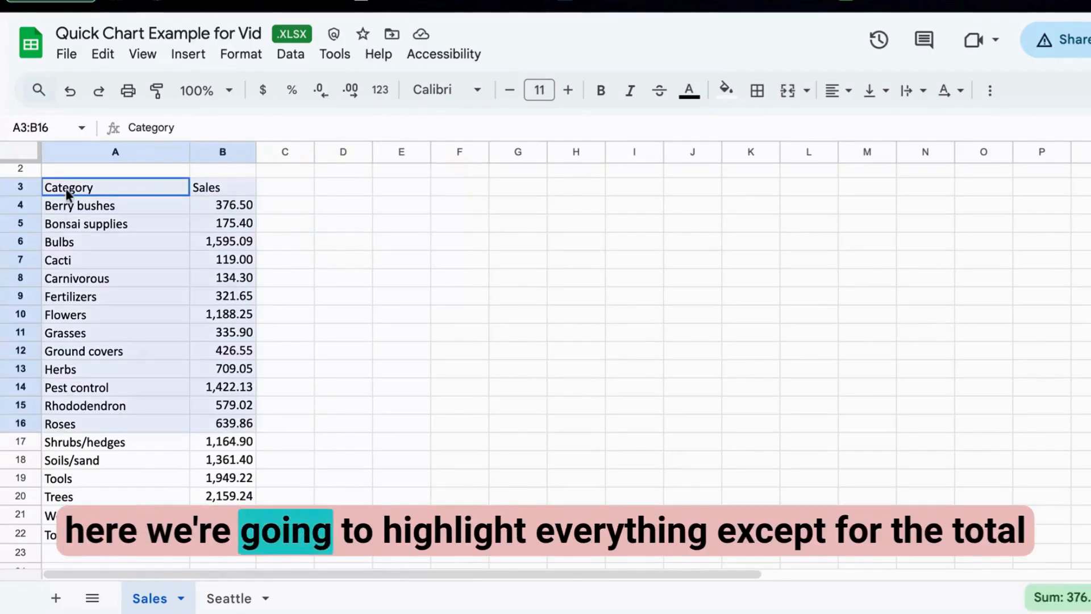
{"action": "key", "text": "shift+Down"}
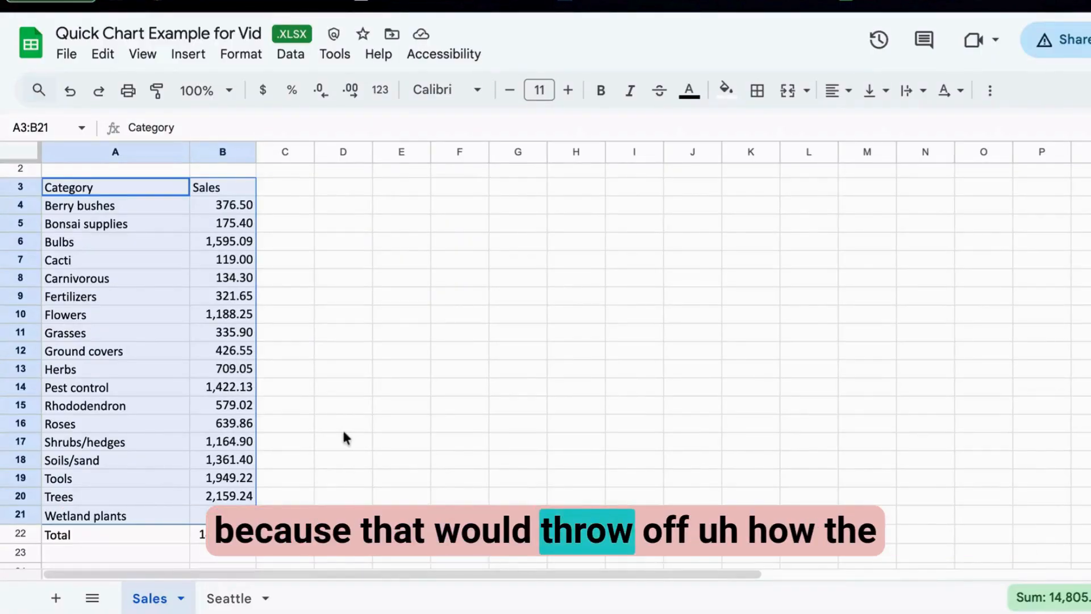
{"action": "left_click", "coordinate": [189, 55]}
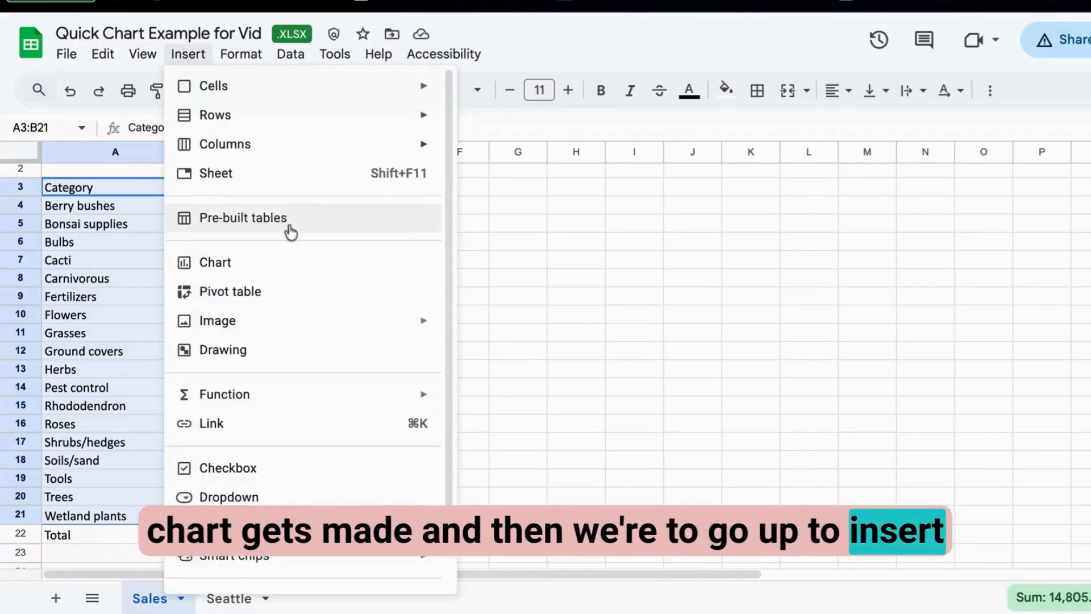
{"action": "left_click", "coordinate": [299, 264]}
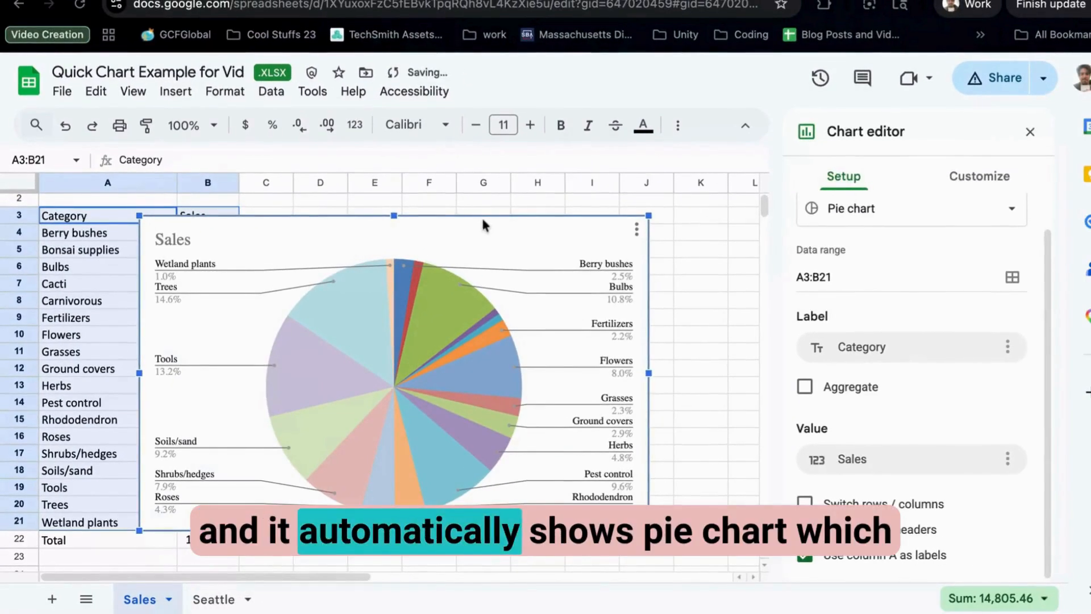
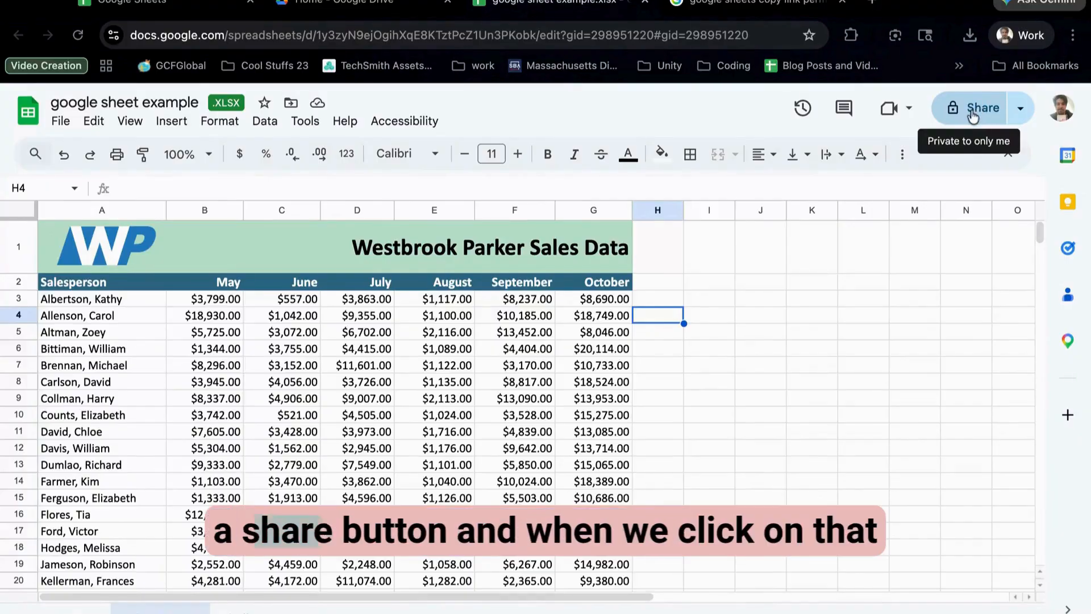
Start sharing google sheet example with a contact, look over the available roles, and cancel the invitation.
{"action": "left_click", "coordinate": [974, 114]}
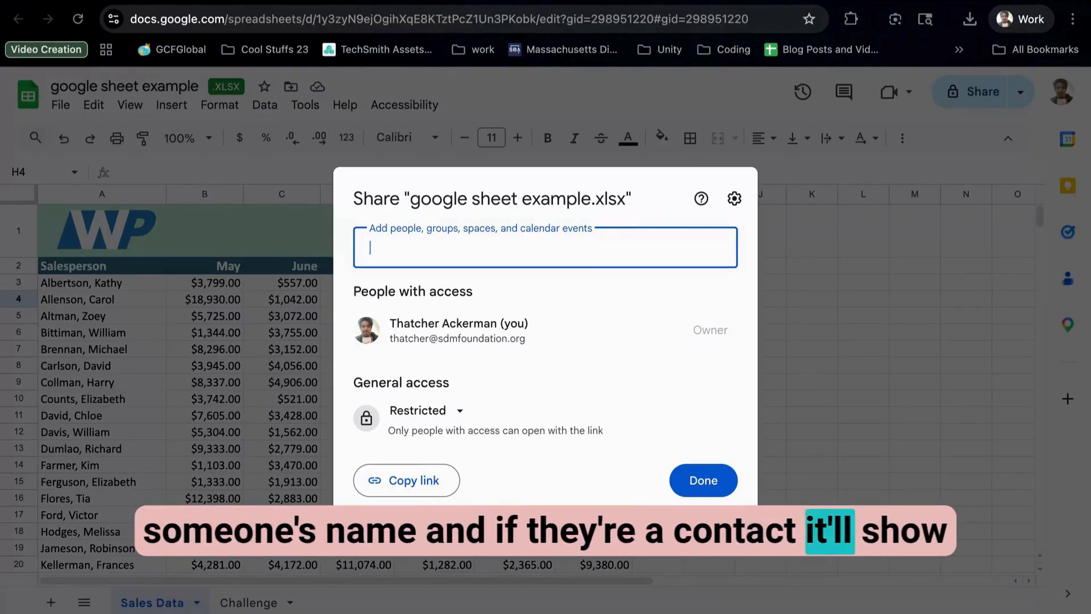
{"action": "type", "text": "tom"}
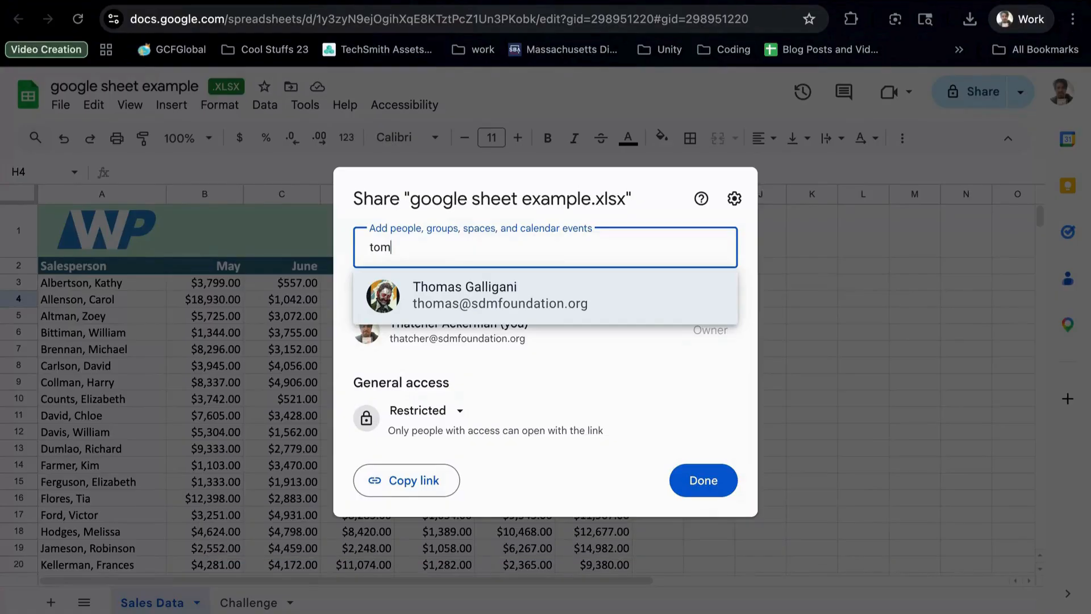
{"action": "left_click", "coordinate": [518, 291]}
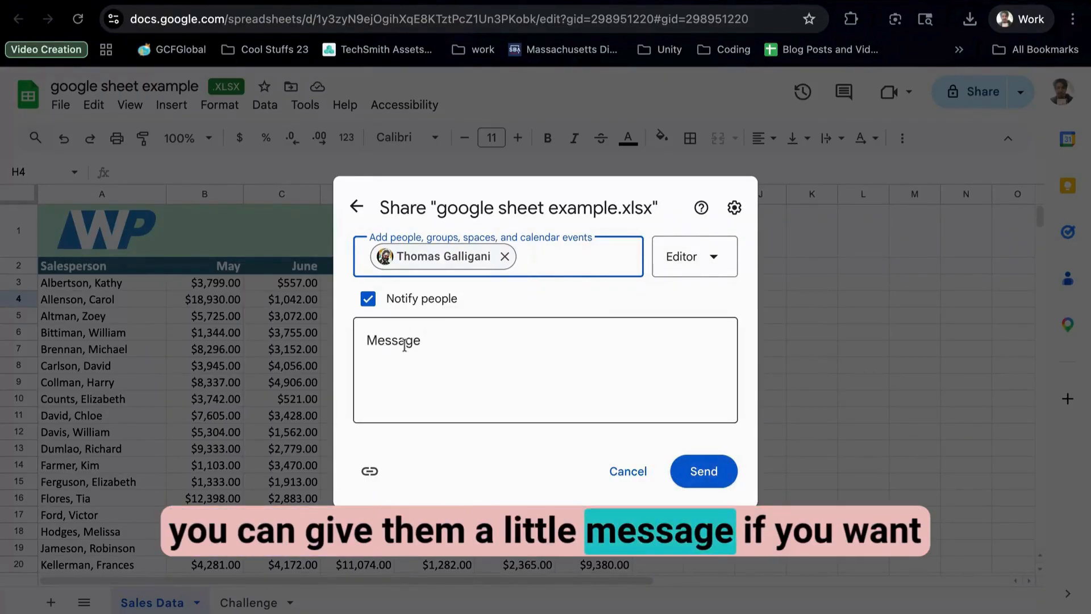
{"action": "left_click", "coordinate": [714, 262]}
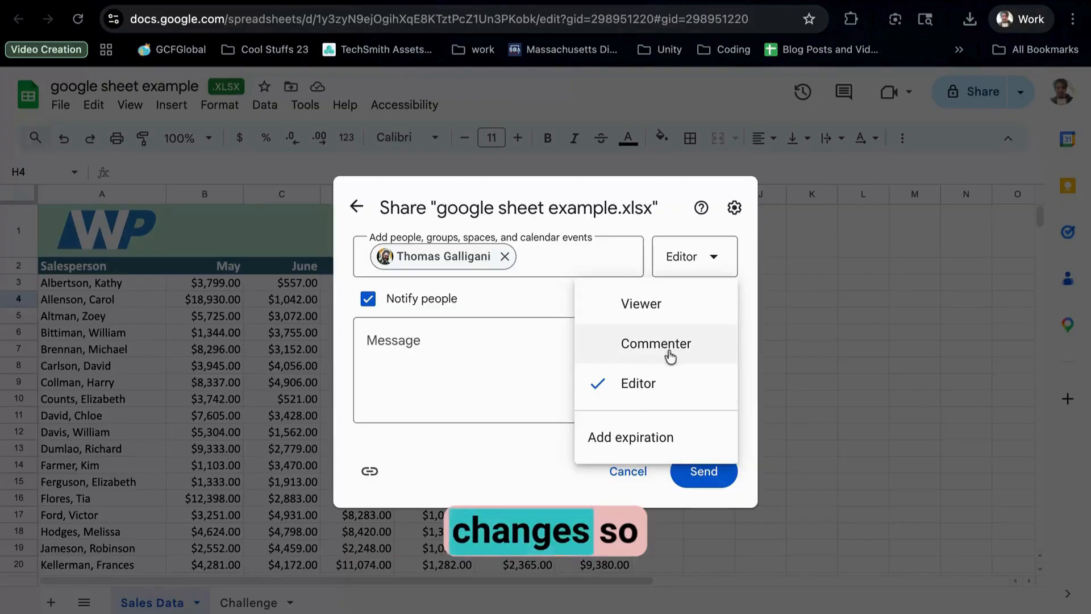
{"action": "left_click", "coordinate": [508, 395]}
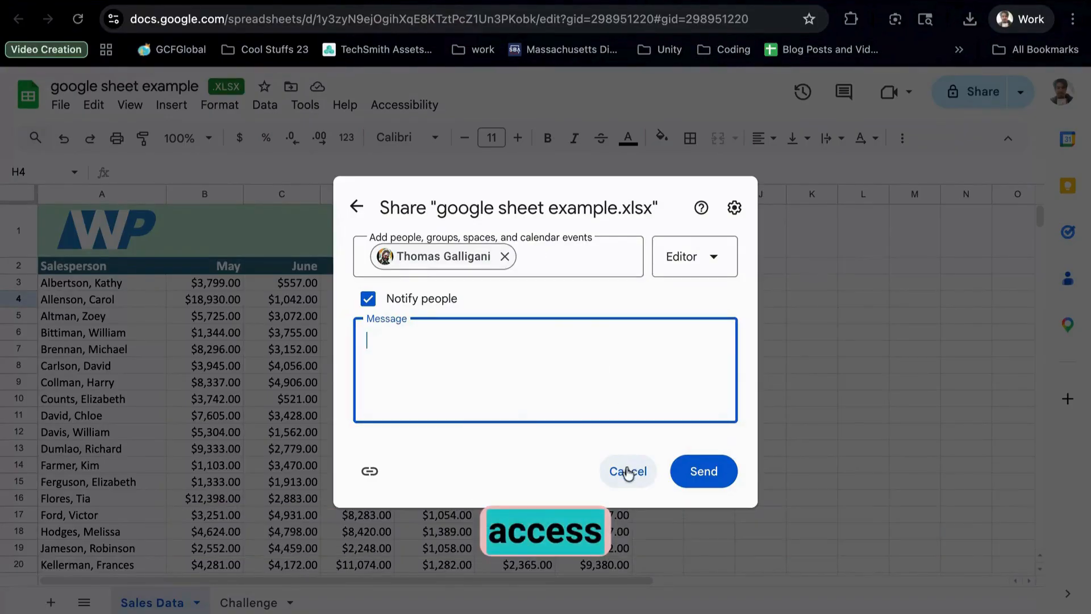
{"action": "left_click", "coordinate": [628, 474]}
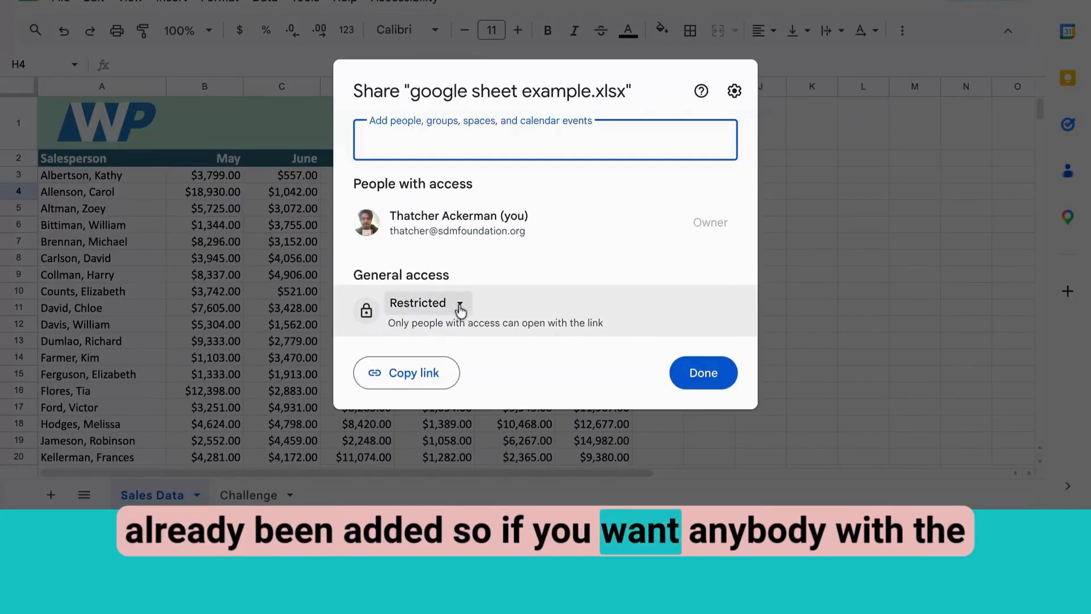
Set the file's general access to Anyone with the link and check the role options, keeping Viewer.
{"action": "left_click", "coordinate": [460, 307]}
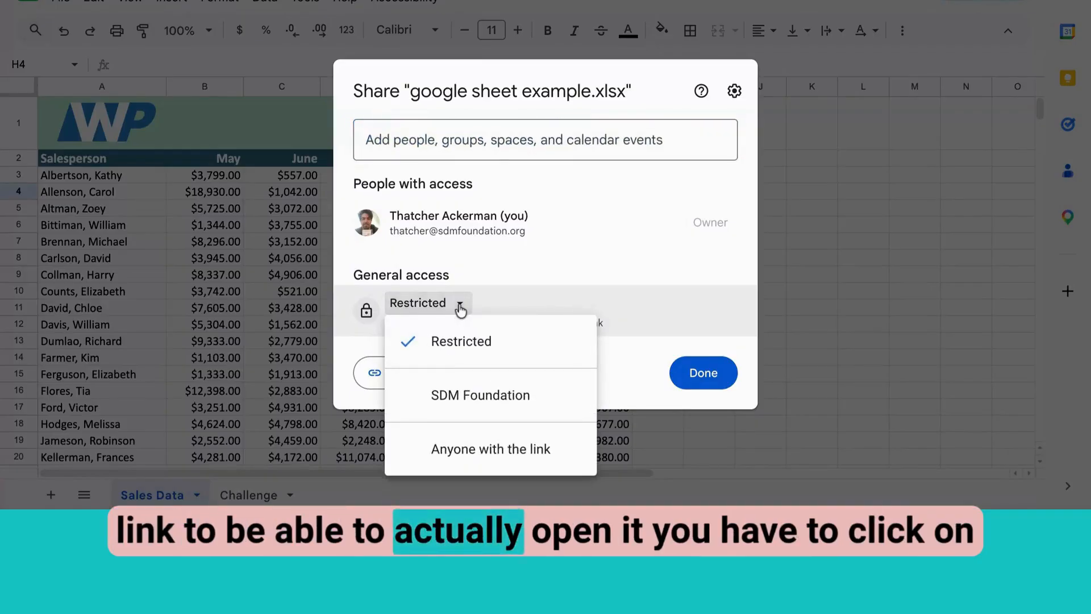
{"action": "left_click", "coordinate": [464, 305]}
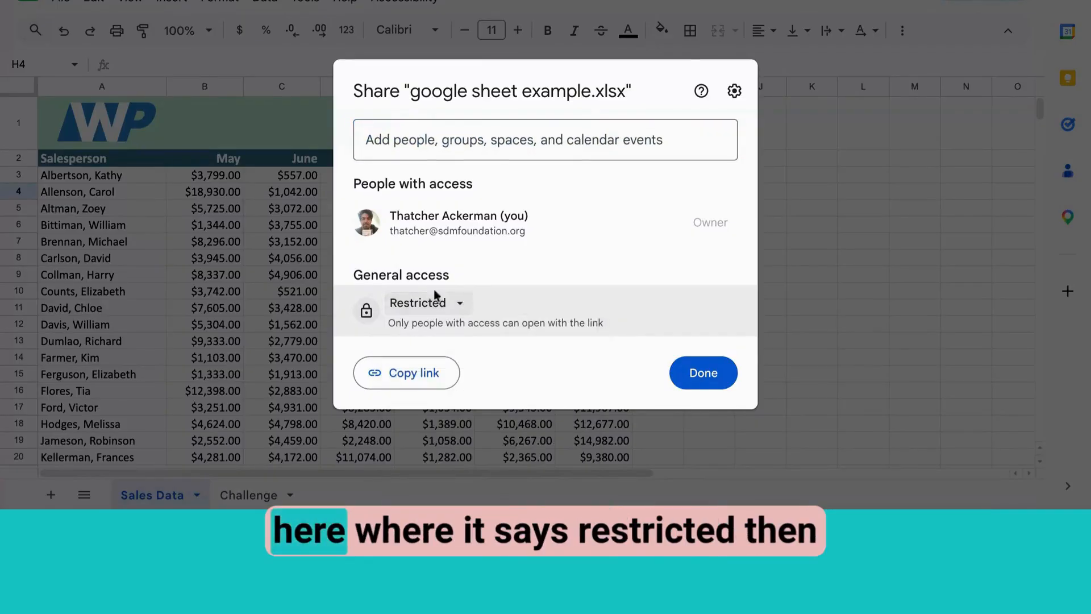
{"action": "left_click", "coordinate": [460, 307]}
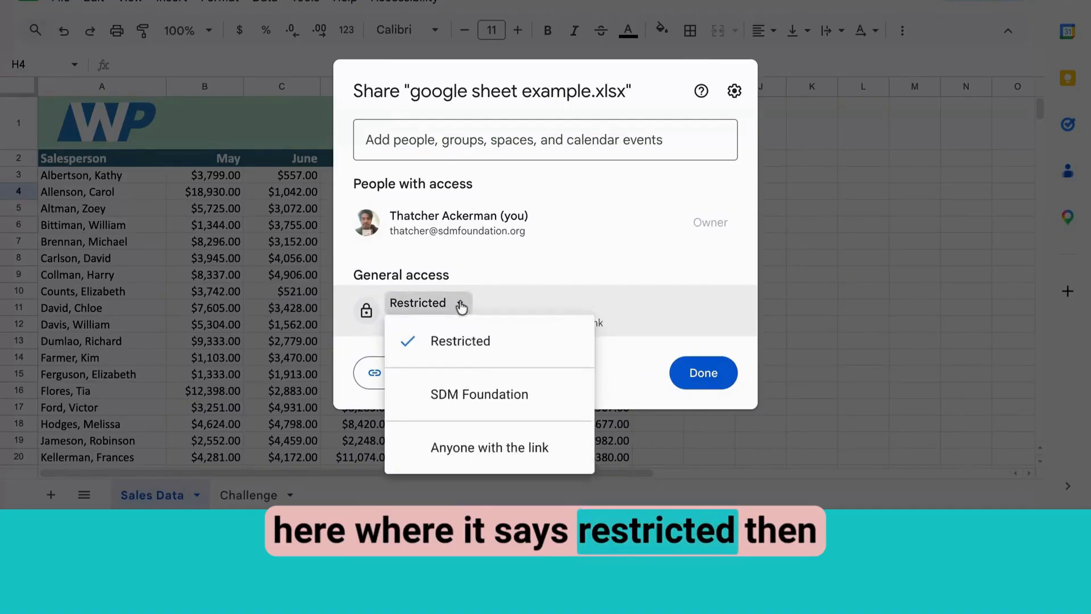
{"action": "left_click", "coordinate": [492, 451]}
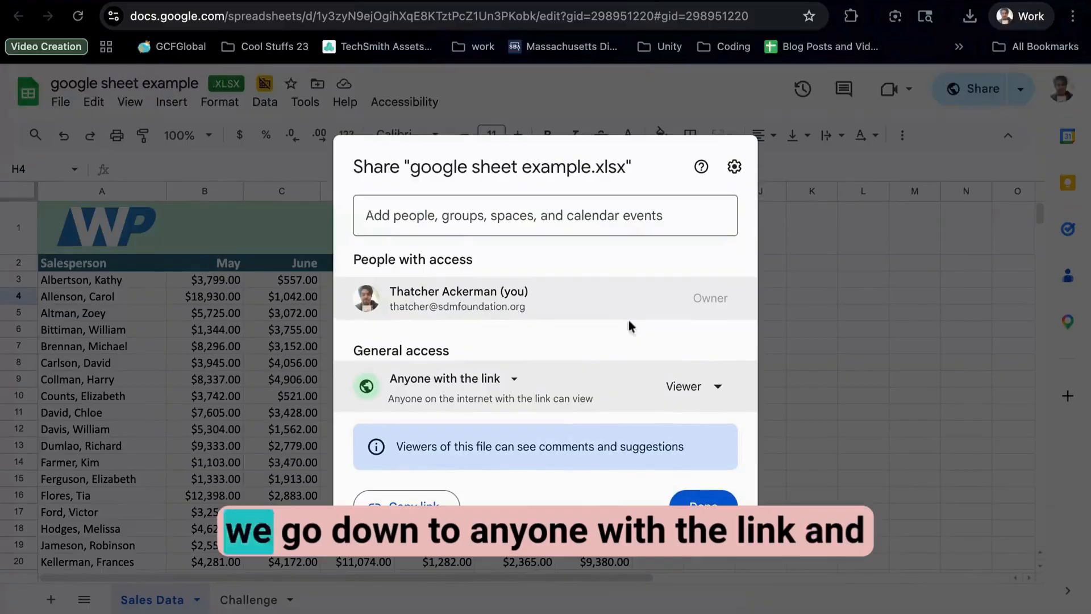
{"action": "left_click", "coordinate": [716, 392]}
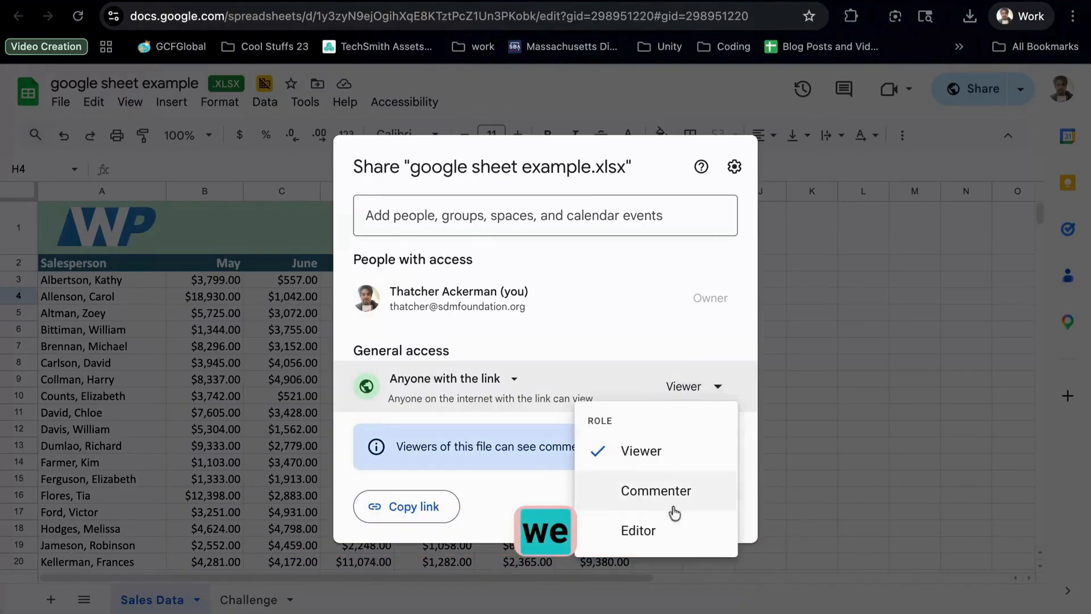
{"action": "left_click", "coordinate": [653, 353]}
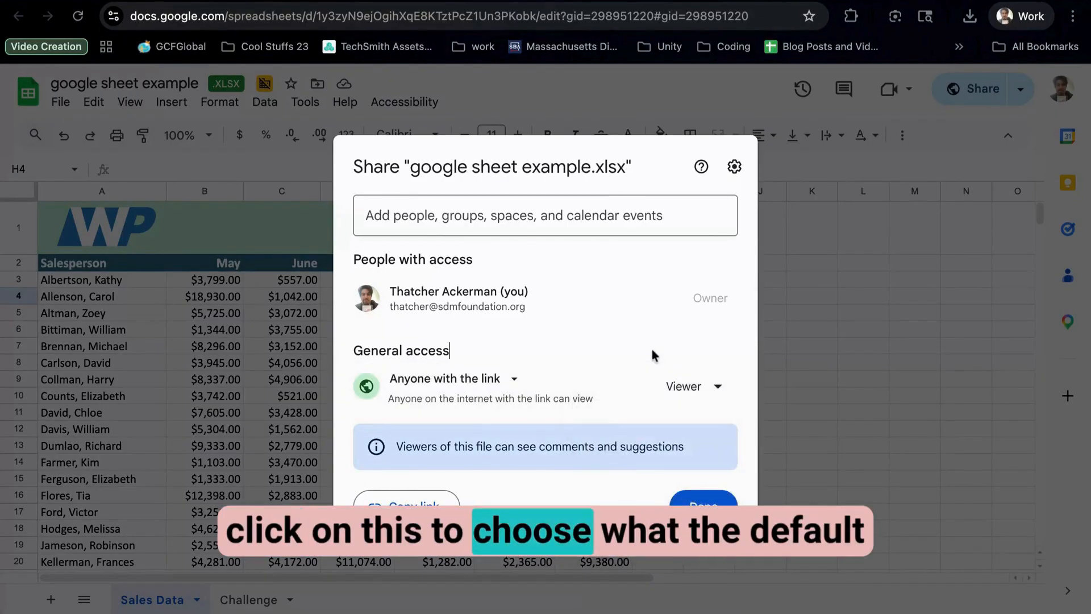
{"action": "left_click", "coordinate": [691, 395]}
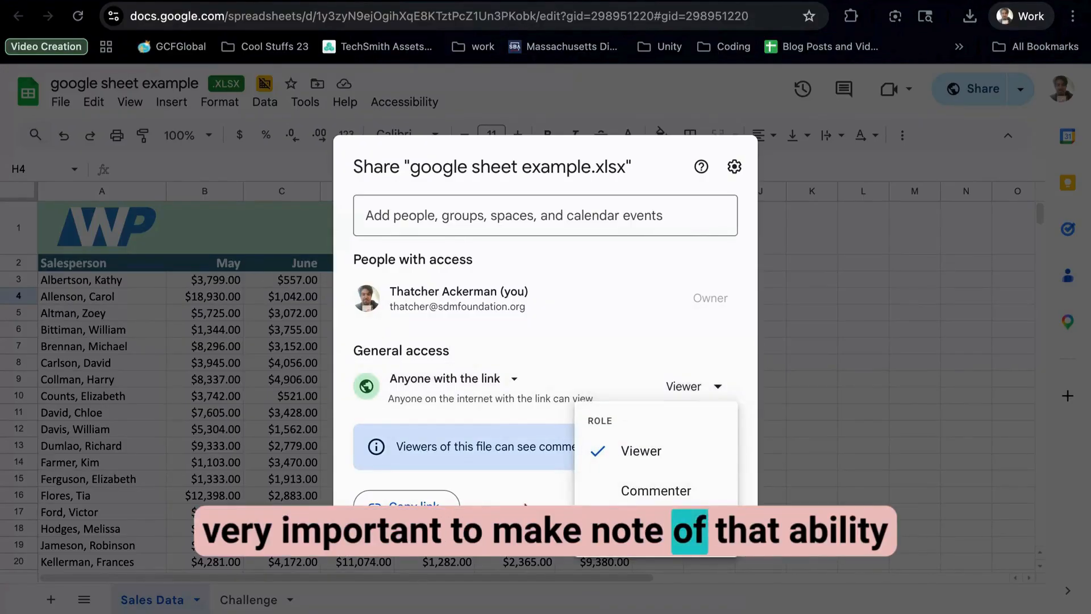
{"action": "left_click", "coordinate": [745, 439]}
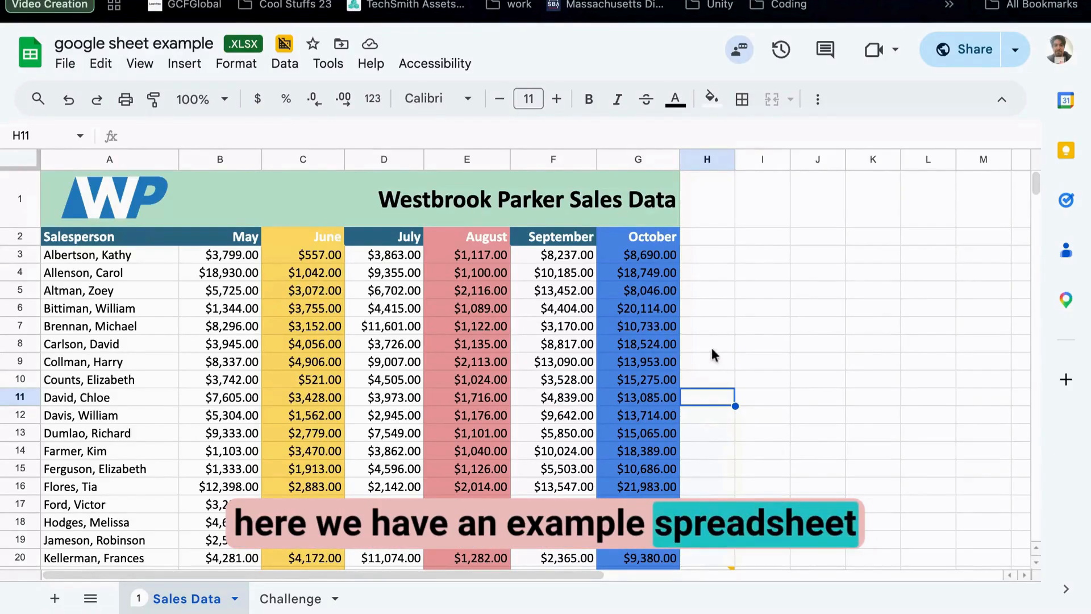
Find the commented cell H21 on the Sales Data sheet and view its comment.
{"action": "scroll", "coordinate": [712, 349], "scroll_direction": "down", "scroll_amount": 1}
{"action": "scroll", "coordinate": [712, 351], "scroll_direction": "up", "scroll_amount": 1}
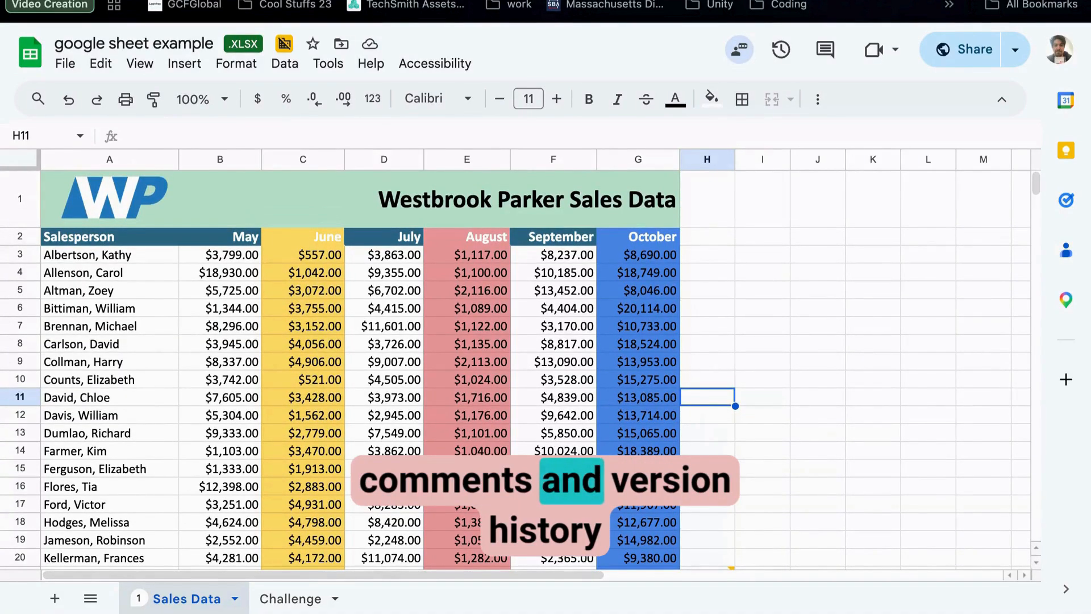
{"action": "scroll", "coordinate": [712, 351], "scroll_direction": "down", "scroll_amount": 1}
{"action": "scroll", "coordinate": [712, 352], "scroll_direction": "down", "scroll_amount": 1}
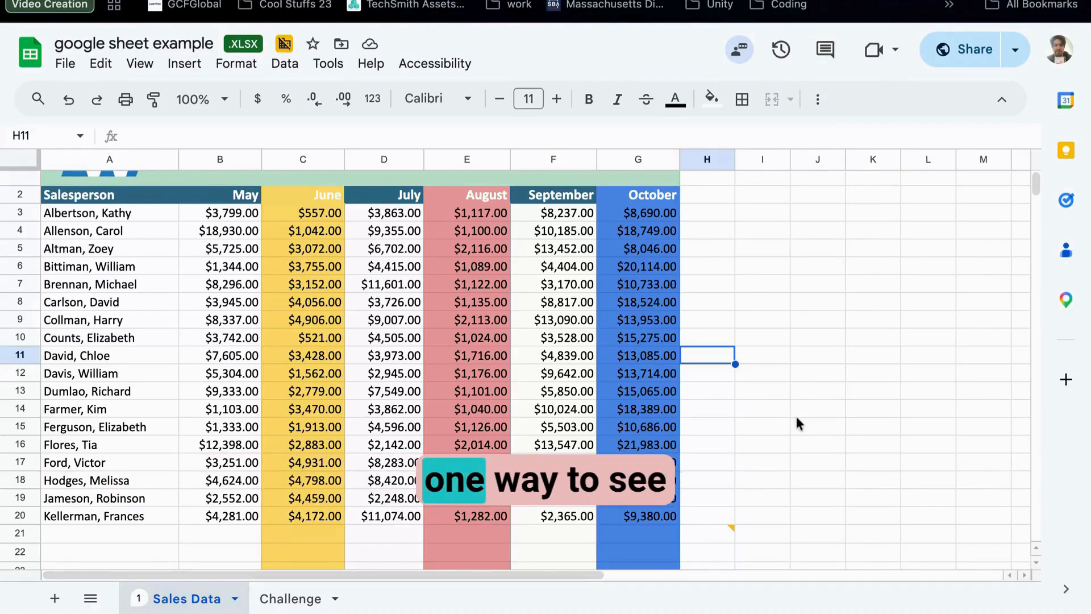
{"action": "scroll", "coordinate": [794, 366], "scroll_direction": "down", "scroll_amount": 2}
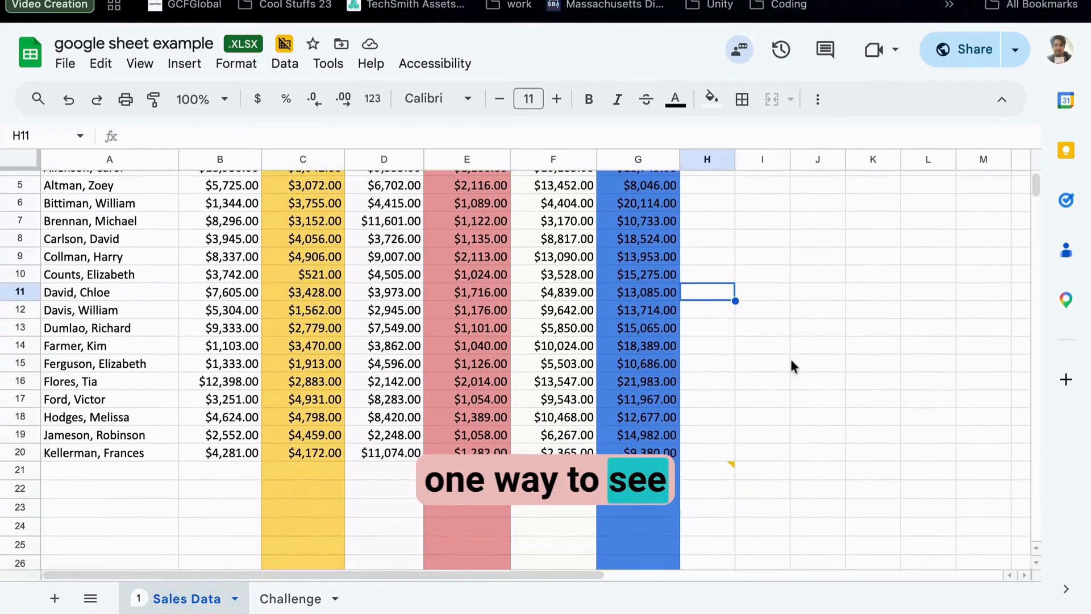
{"action": "mouse_move", "coordinate": [710, 471]}
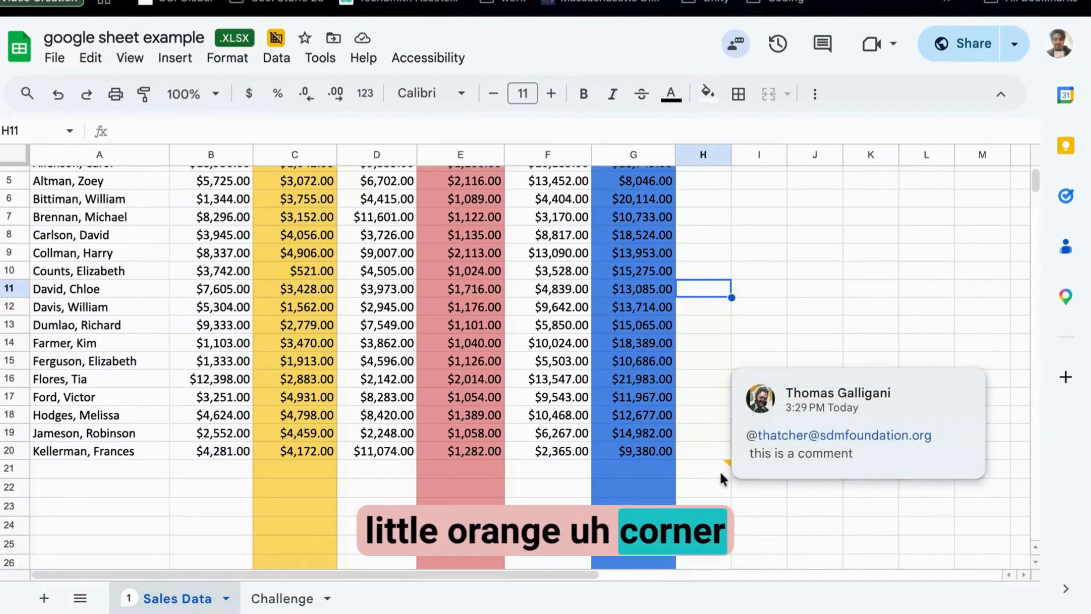
Display the list of all comments in the file and jump from it to the comment on cell H21.
{"action": "mouse_move", "coordinate": [717, 464]}
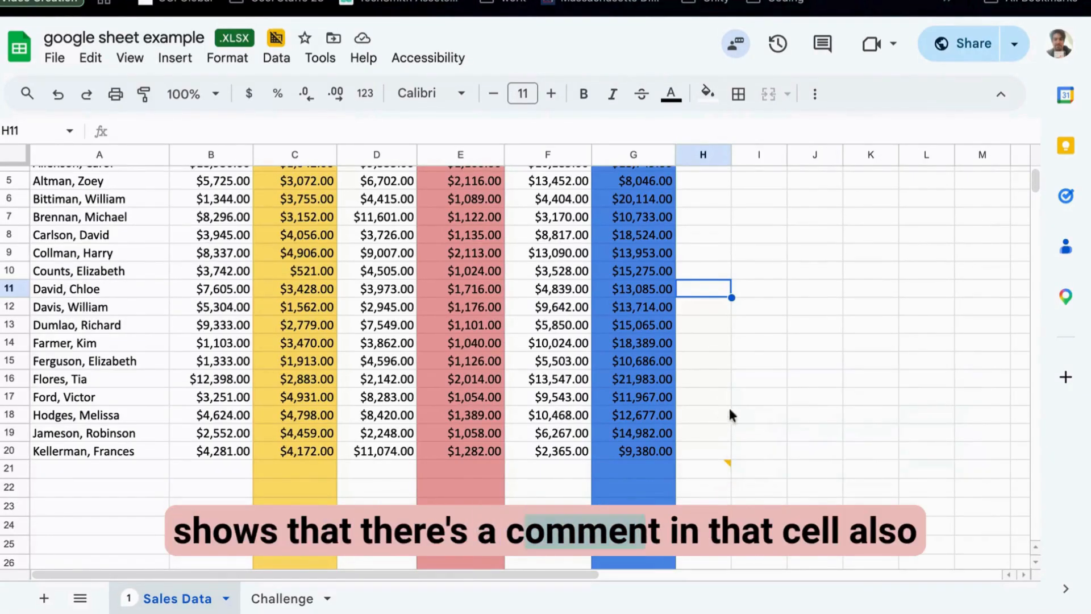
{"action": "scroll", "coordinate": [774, 392], "scroll_direction": "up", "scroll_amount": 3}
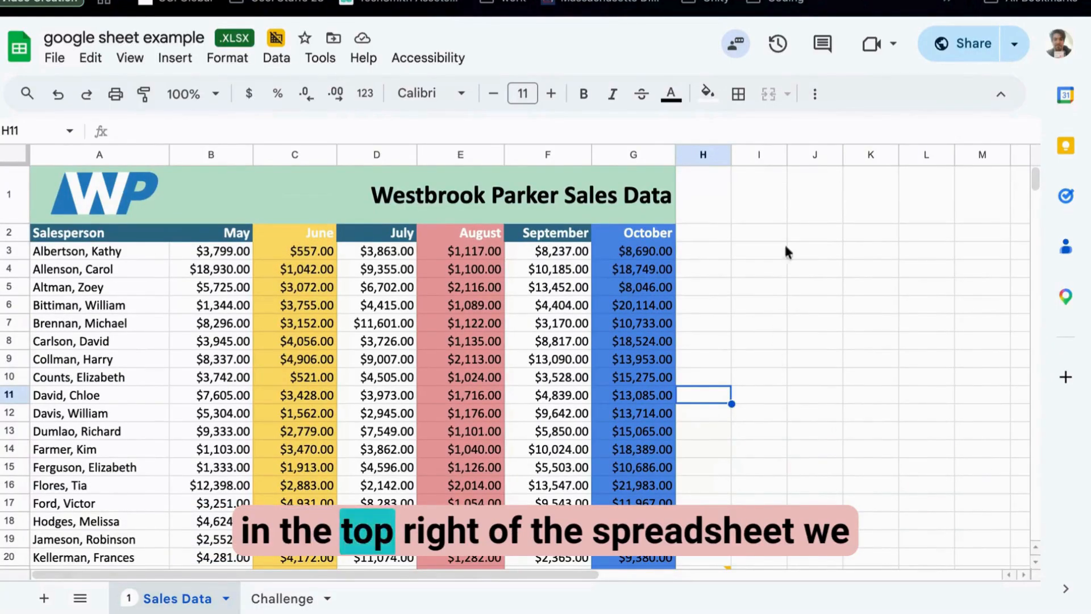
{"action": "left_click", "coordinate": [824, 56]}
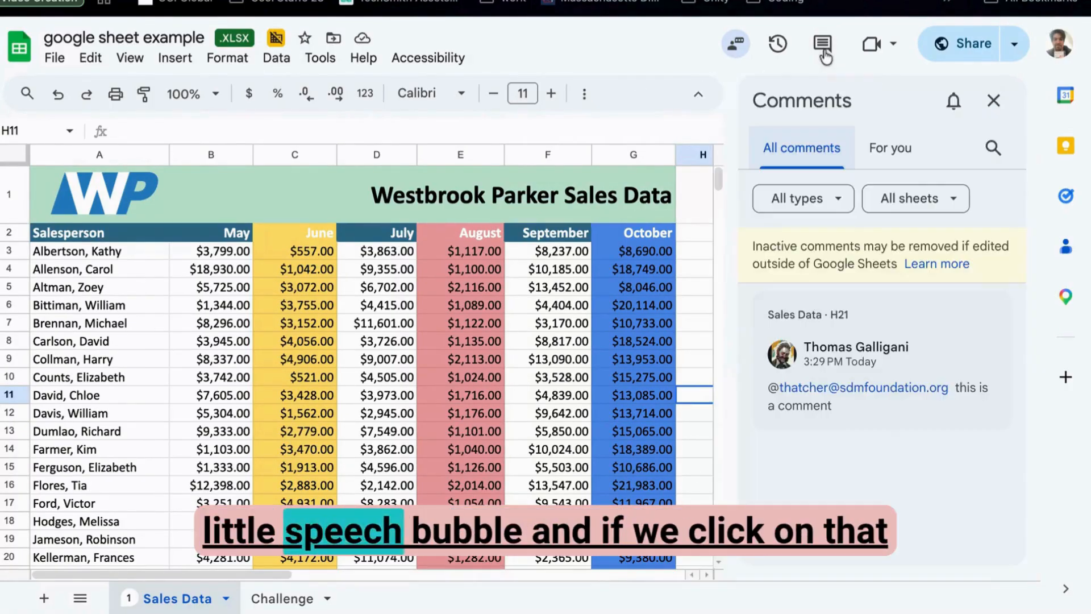
{"action": "mouse_move", "coordinate": [873, 353]}
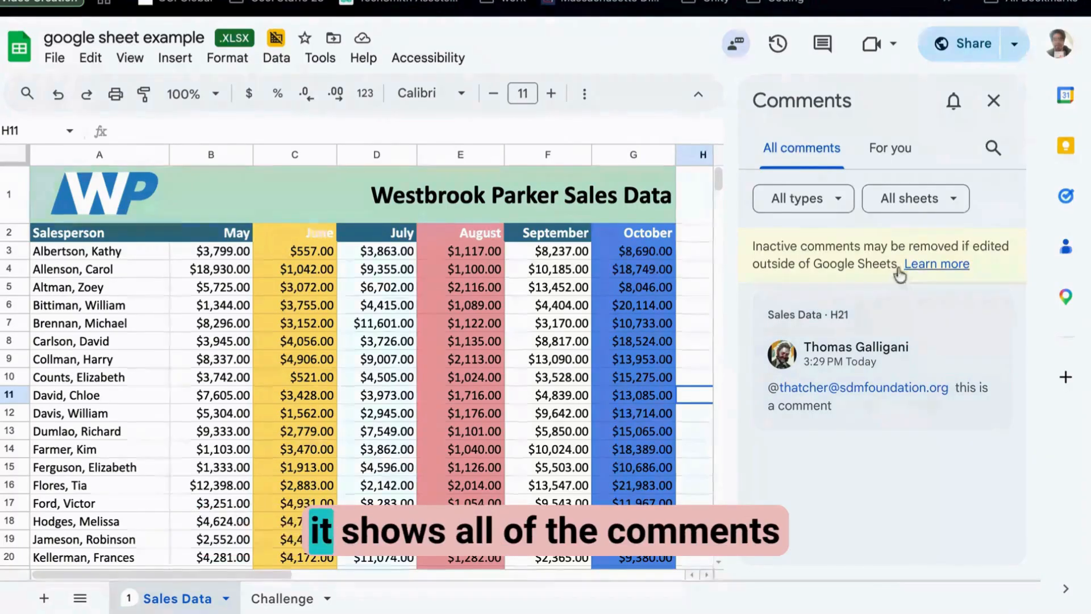
{"action": "left_click", "coordinate": [907, 312]}
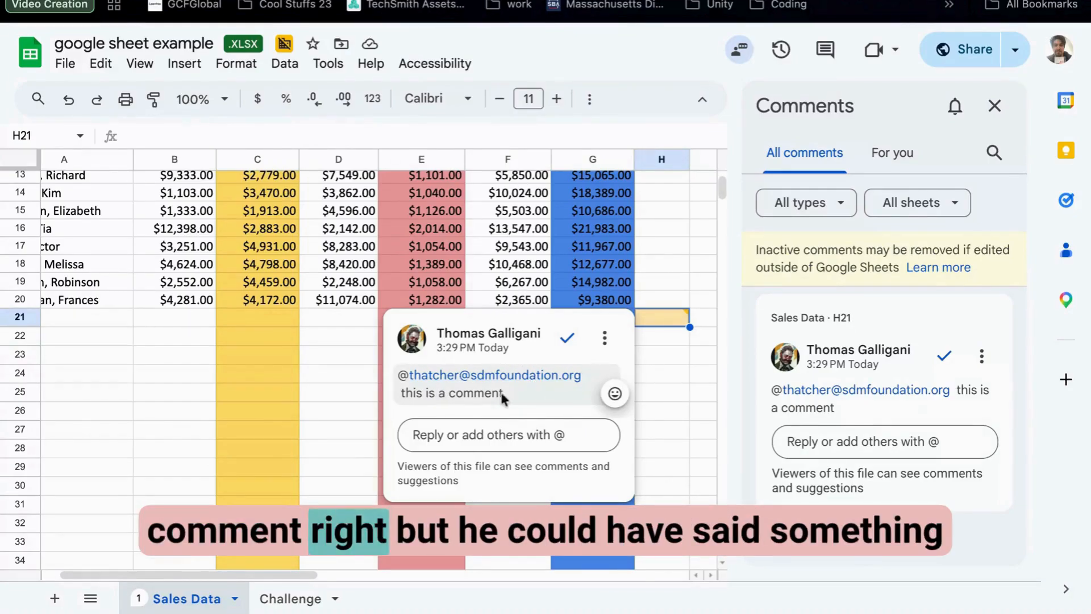
{"action": "left_click", "coordinate": [669, 374]}
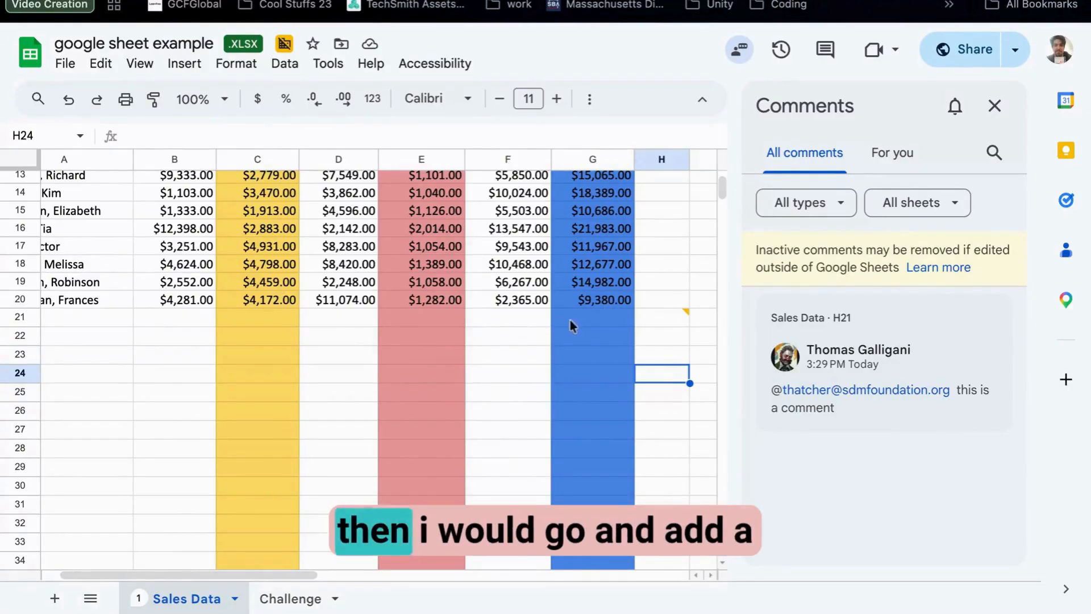
Look over the lower rows of the October column on Sales Data and reopen the comment on cell H21.
{"action": "scroll", "coordinate": [483, 326], "scroll_direction": "down", "scroll_amount": 1}
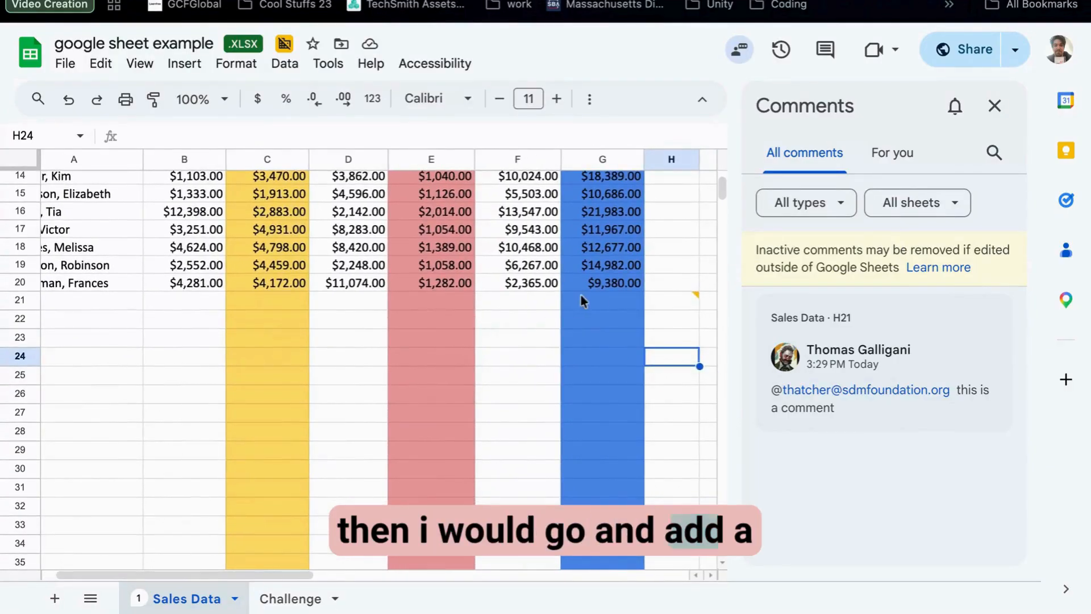
{"action": "scroll", "coordinate": [605, 299], "scroll_direction": "up", "scroll_amount": 3}
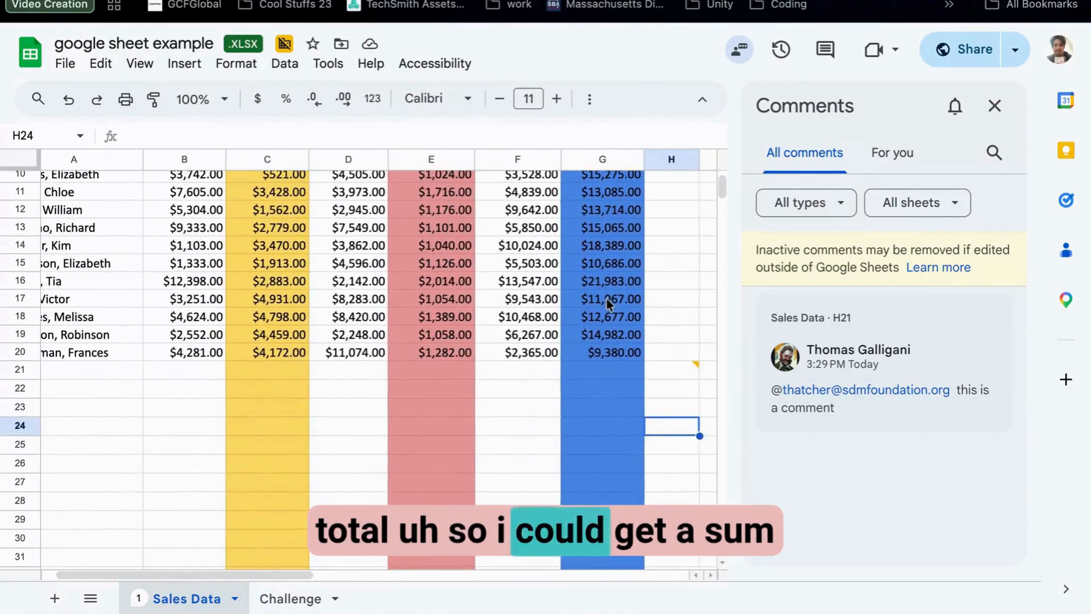
{"action": "scroll", "coordinate": [615, 336], "scroll_direction": "up", "scroll_amount": 2}
{"action": "scroll", "coordinate": [615, 336], "scroll_direction": "down", "scroll_amount": 2}
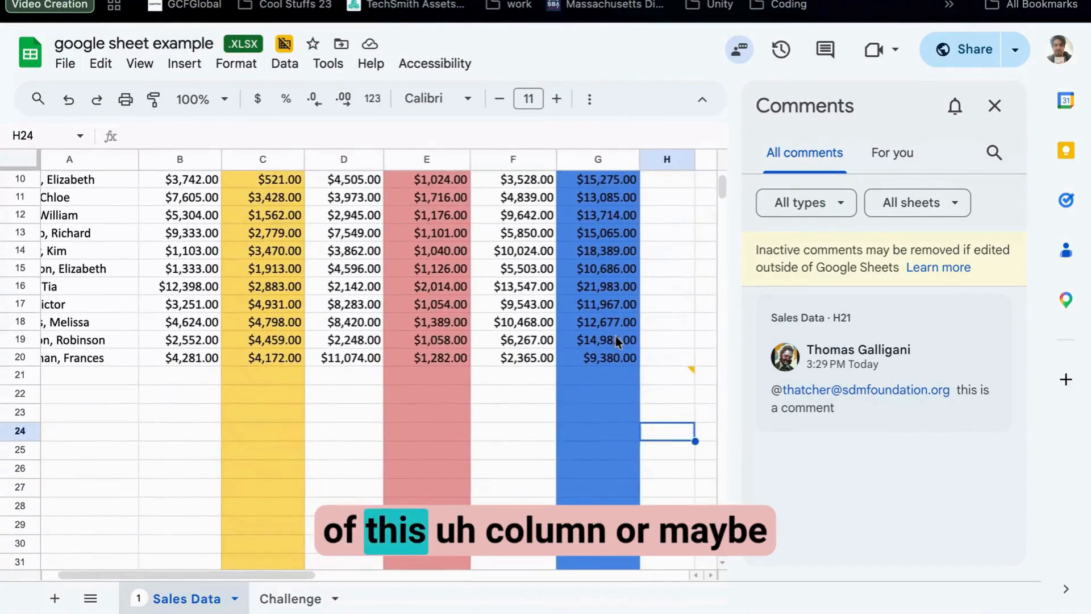
{"action": "scroll", "coordinate": [615, 336], "scroll_direction": "right", "scroll_amount": 2}
{"action": "left_click", "coordinate": [625, 366]}
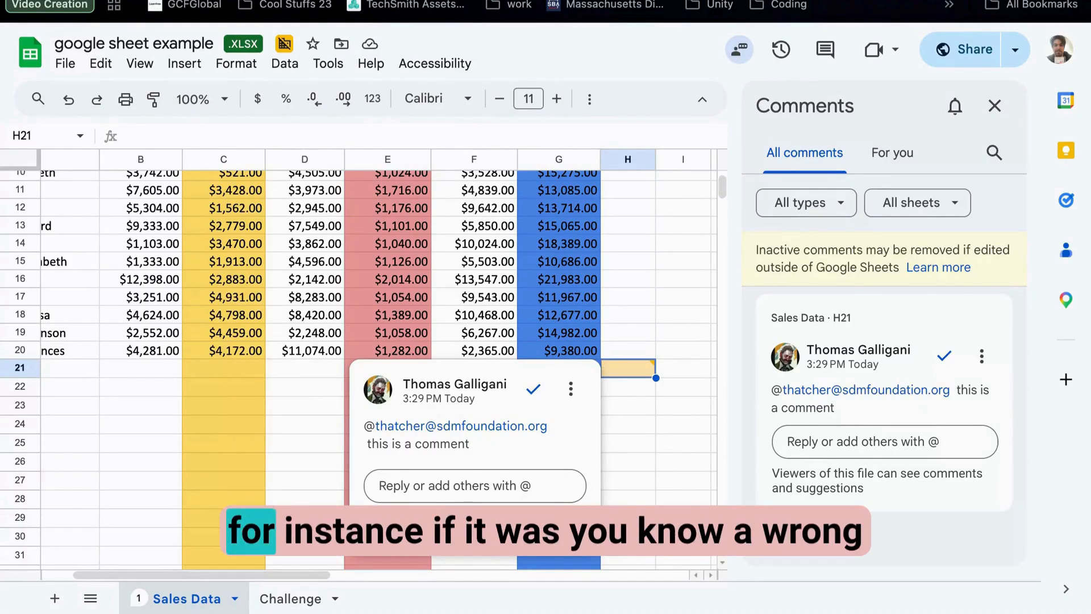
{"action": "left_click", "coordinate": [584, 333]}
{"action": "right_click", "coordinate": [576, 332]}
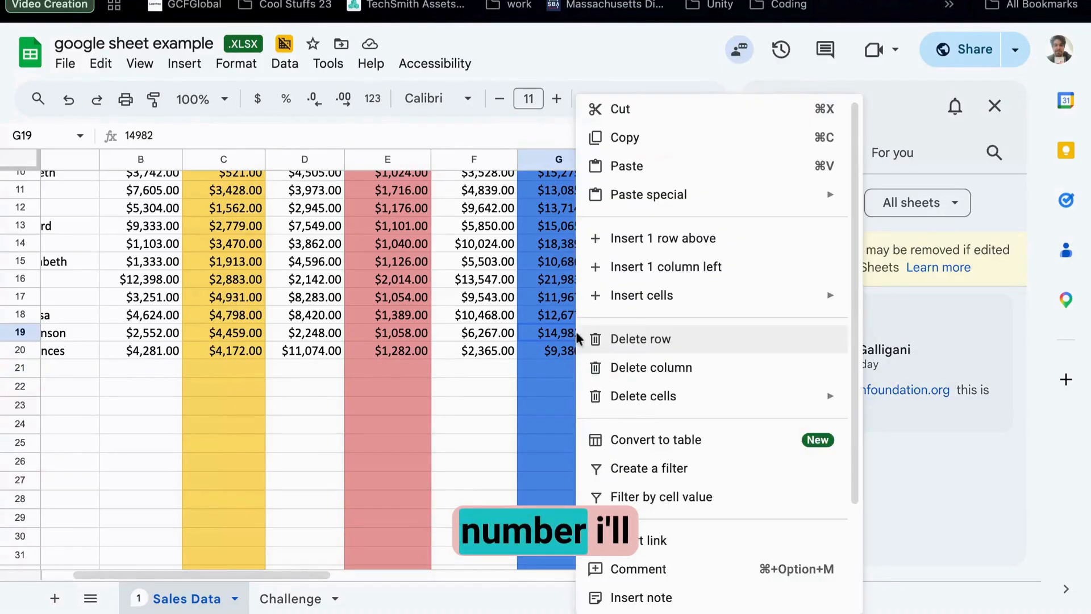
{"action": "scroll", "coordinate": [723, 491], "scroll_direction": "down", "scroll_amount": 3}
{"action": "scroll", "coordinate": [723, 491], "scroll_direction": "down", "scroll_amount": 1}
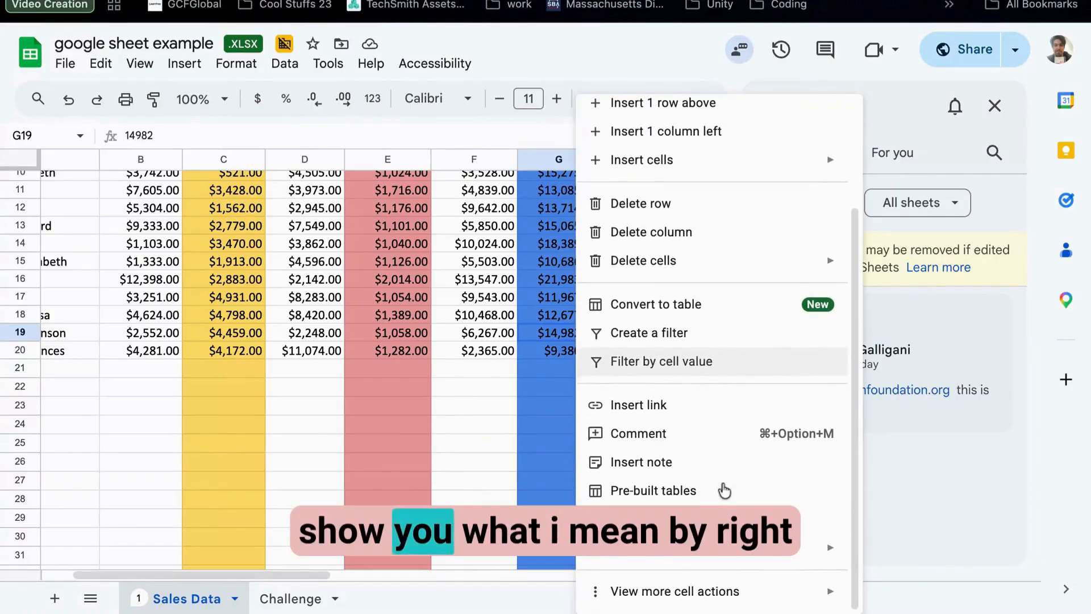
{"action": "left_click", "coordinate": [548, 423]}
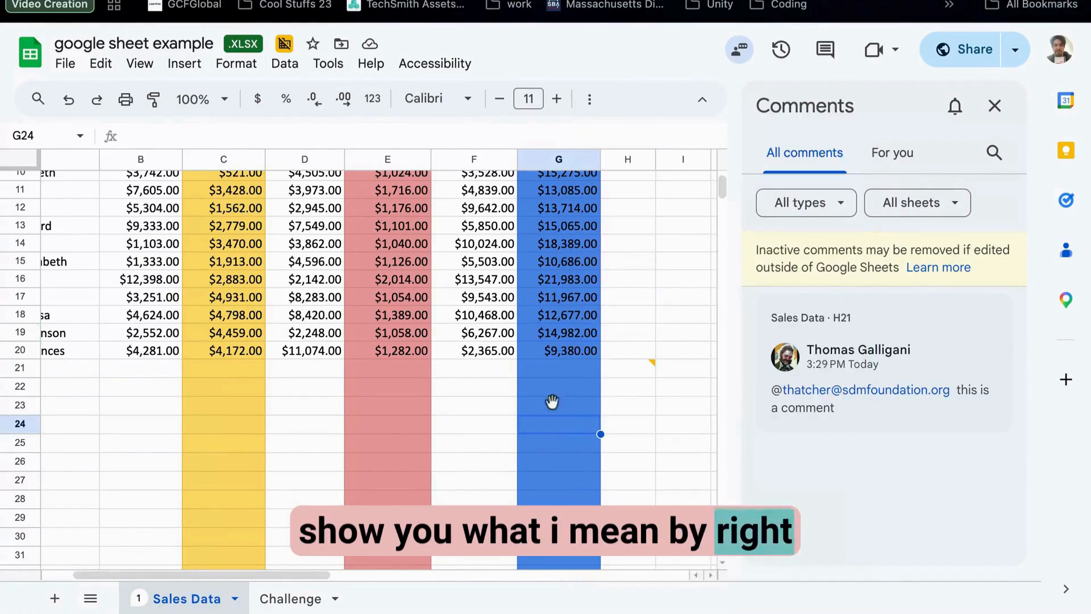
Add a comment reading "14755" to cell G19 in the October column of the Sales Data sheet.
{"action": "left_click", "coordinate": [564, 332]}
{"action": "right_click", "coordinate": [565, 332]}
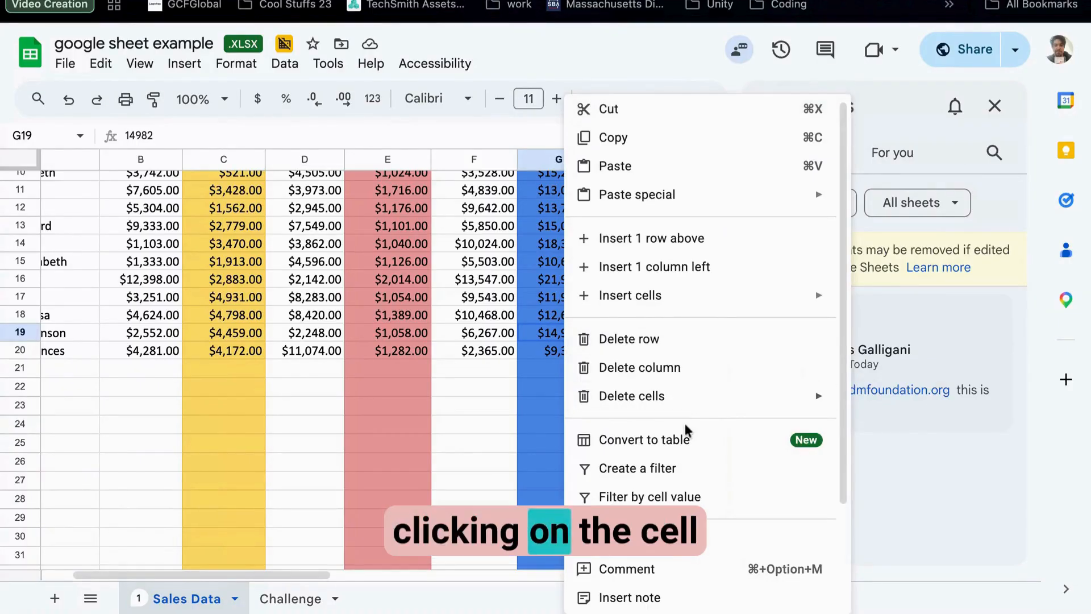
{"action": "scroll", "coordinate": [684, 423], "scroll_direction": "down", "scroll_amount": 5}
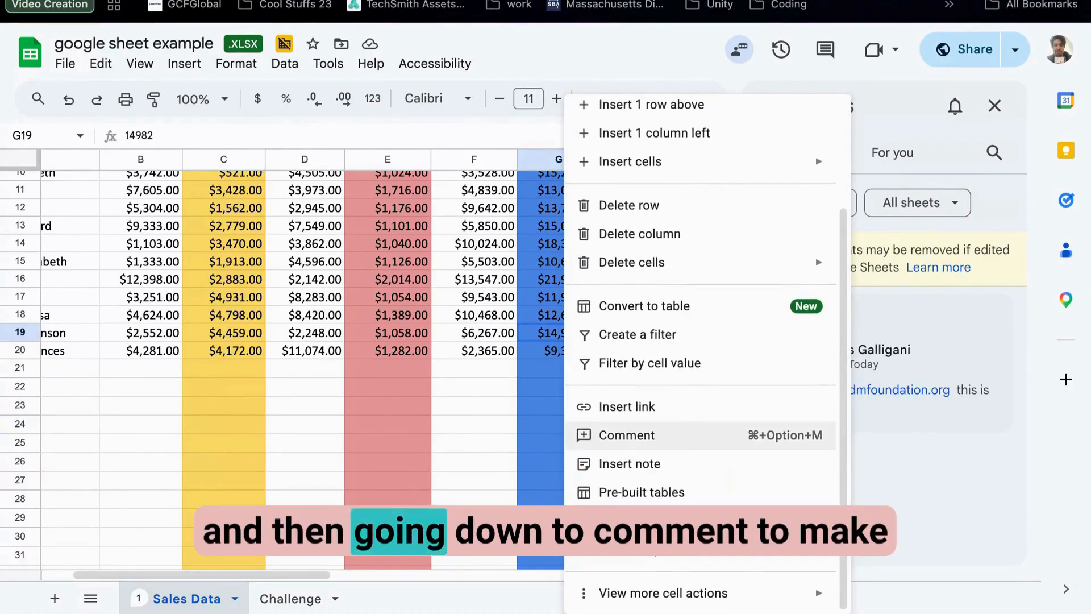
{"action": "left_click", "coordinate": [684, 441]}
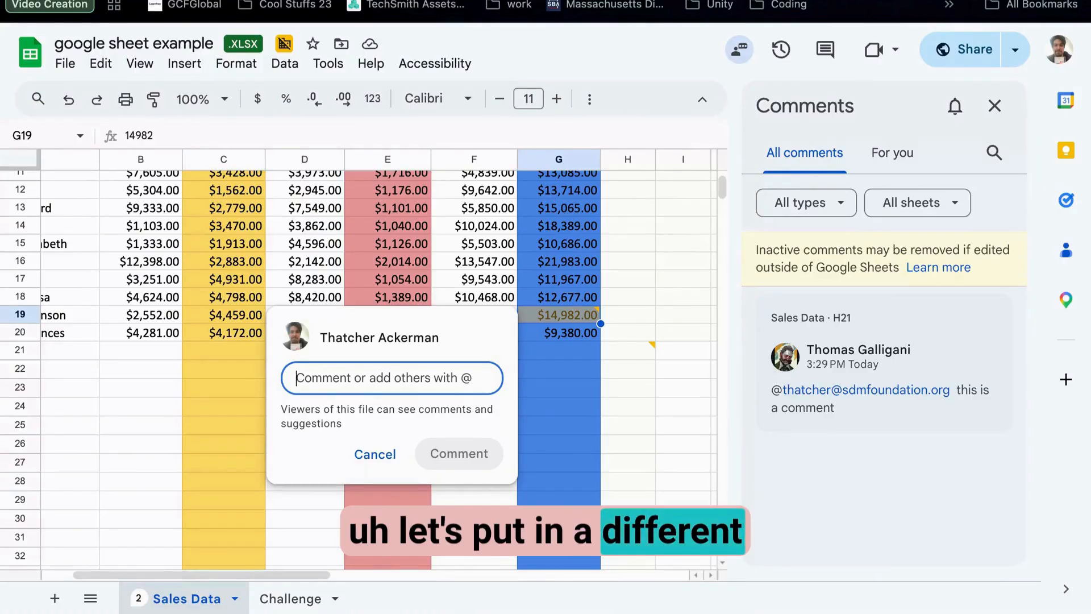
{"action": "type", "text": "14"}
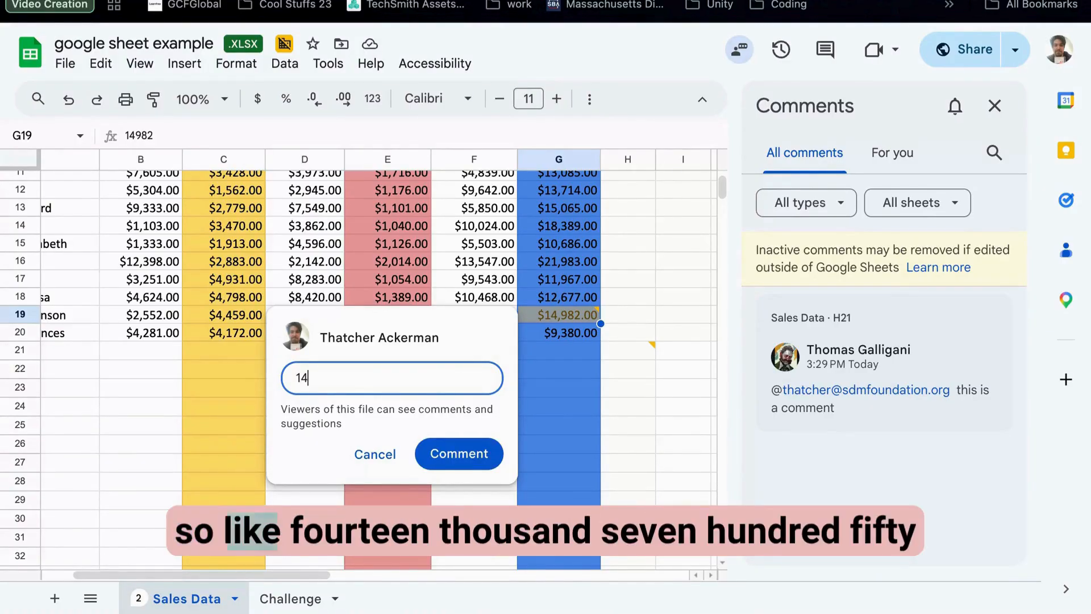
{"action": "type", "text": "7"}
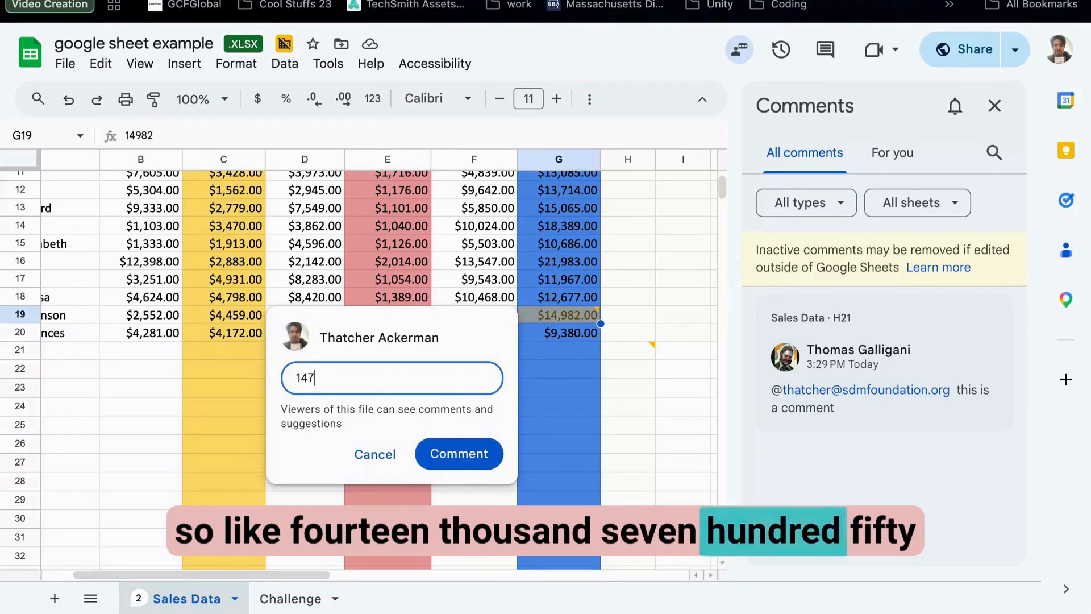
{"action": "type", "text": "55"}
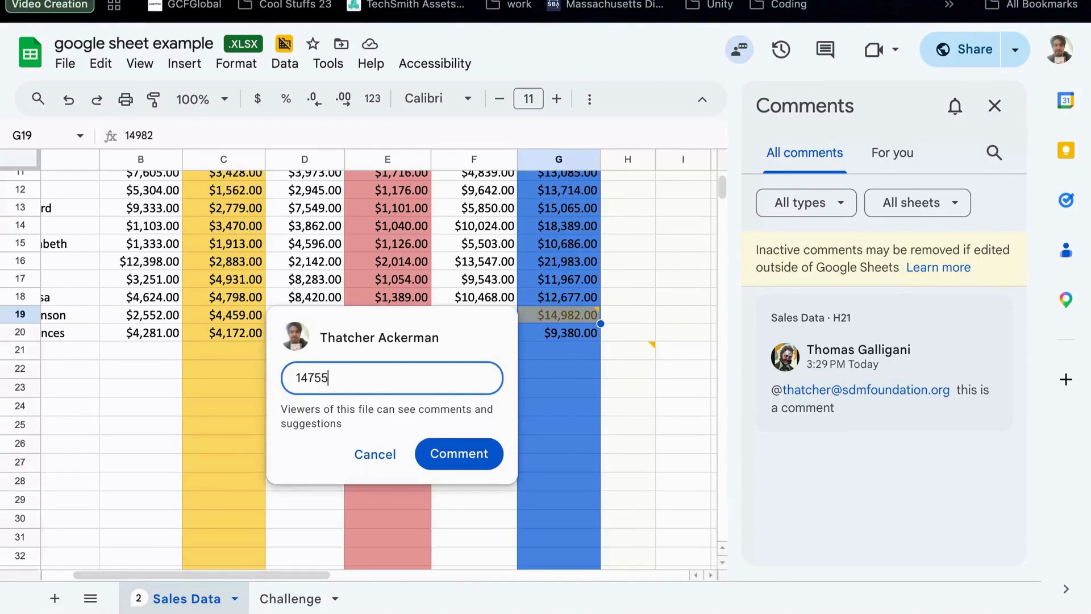
{"action": "left_click", "coordinate": [456, 459]}
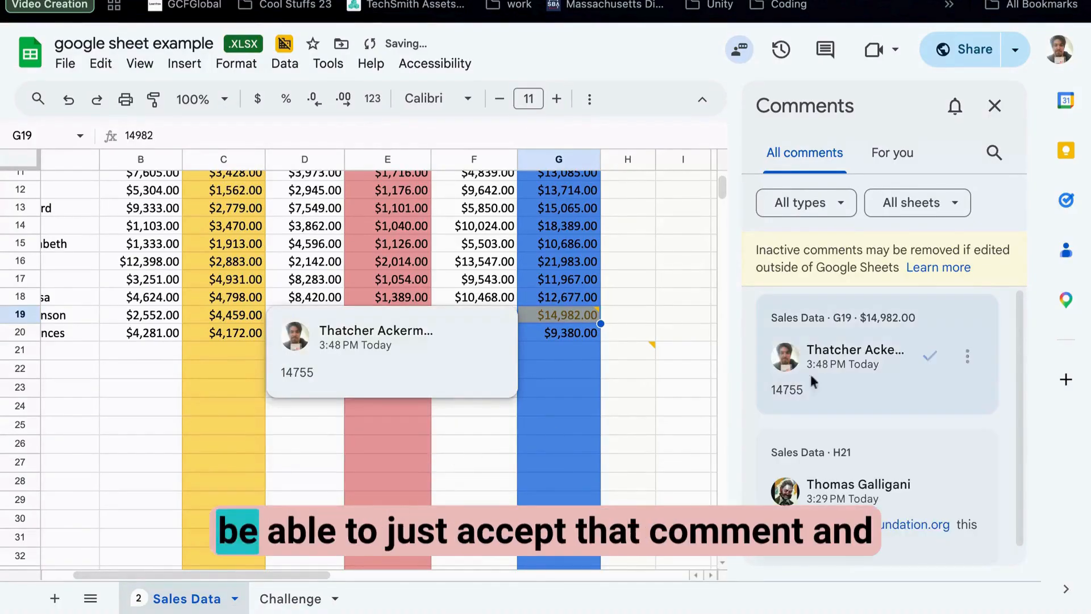
Resolve the comment on cell G19 and review its entry among the resolved comments.
{"action": "left_click", "coordinate": [930, 356]}
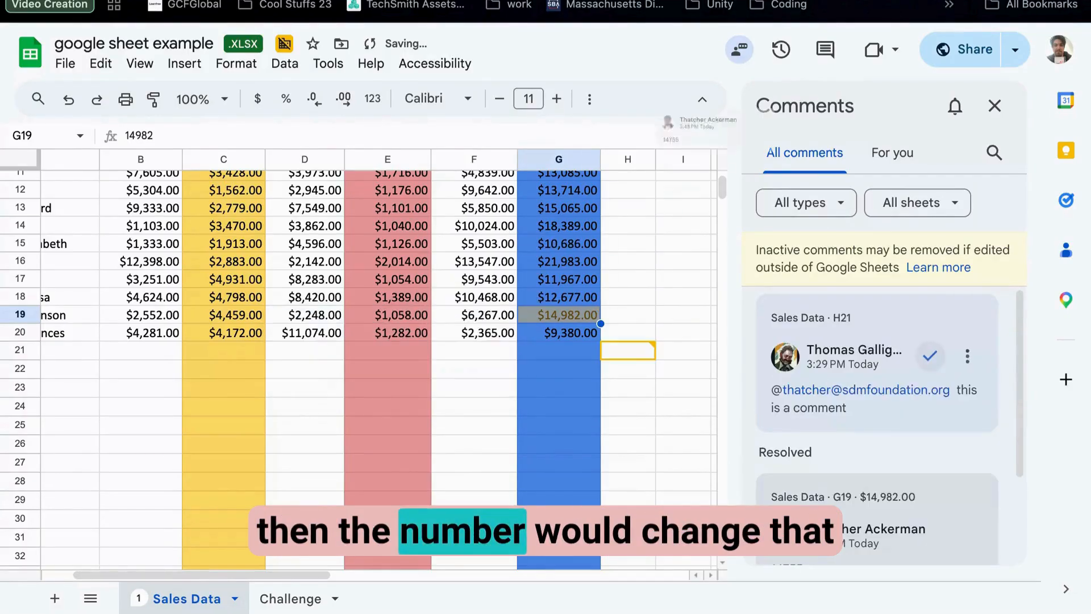
{"action": "scroll", "coordinate": [905, 455], "scroll_direction": "down", "scroll_amount": 2}
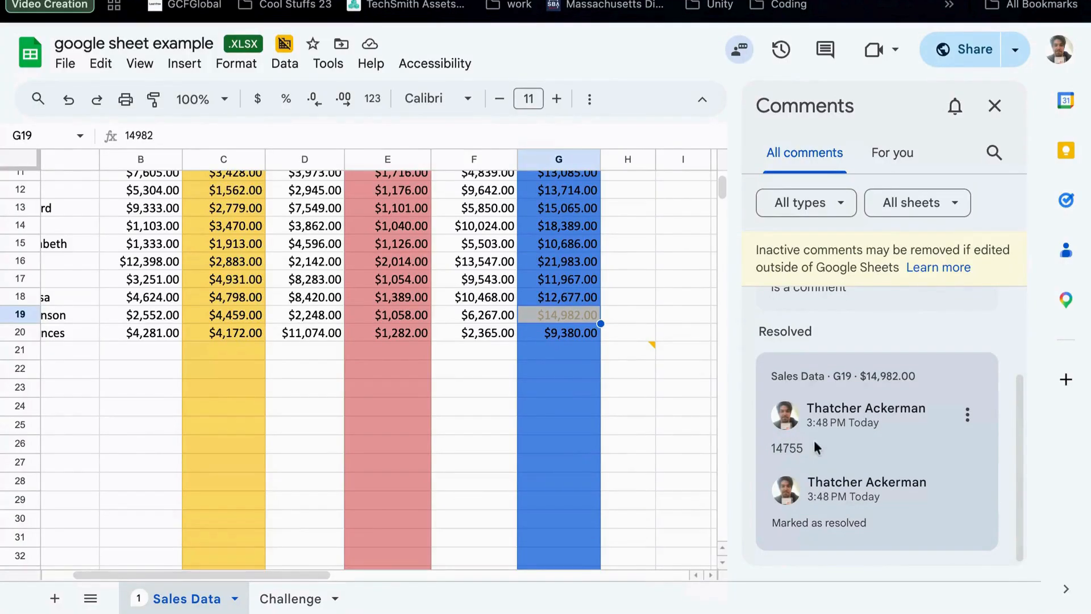
{"action": "scroll", "coordinate": [814, 443], "scroll_direction": "up", "scroll_amount": 3}
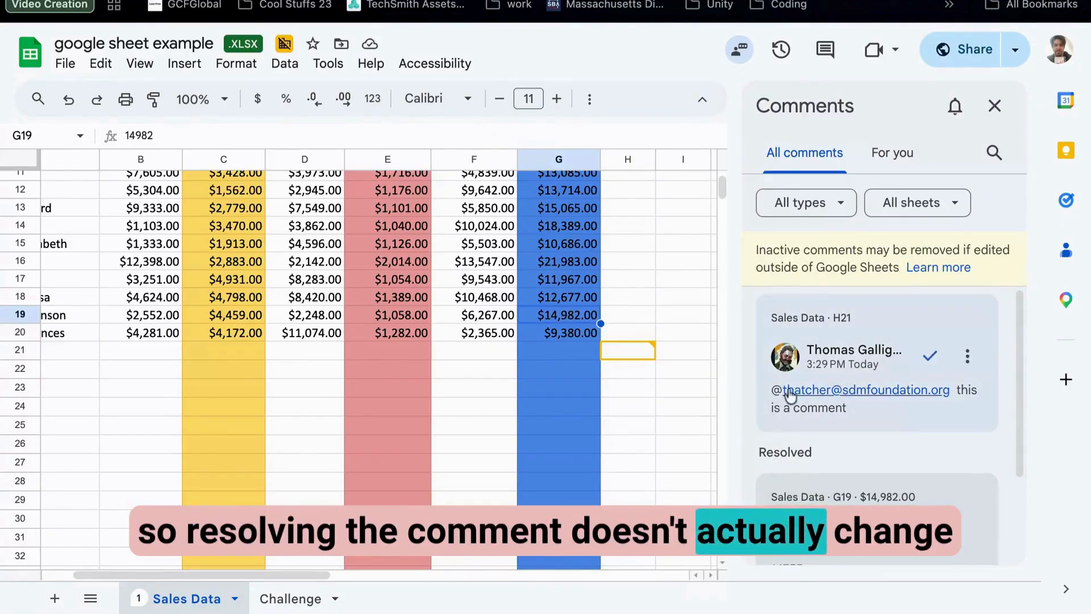
{"action": "scroll", "coordinate": [930, 441], "scroll_direction": "down", "scroll_amount": 2}
{"action": "scroll", "coordinate": [929, 441], "scroll_direction": "up", "scroll_amount": 3}
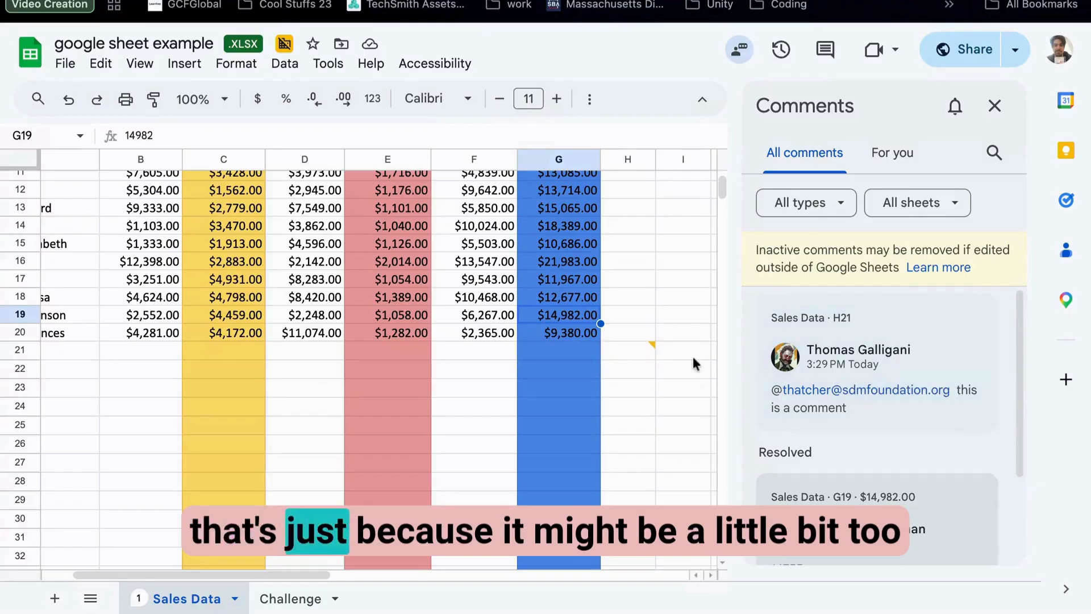
{"action": "scroll", "coordinate": [693, 356], "scroll_direction": "up", "scroll_amount": 1}
{"action": "scroll", "coordinate": [693, 357], "scroll_direction": "left", "scroll_amount": 1}
{"action": "scroll", "coordinate": [693, 357], "scroll_direction": "down", "scroll_amount": 1}
{"action": "scroll", "coordinate": [694, 357], "scroll_direction": "right", "scroll_amount": 1}
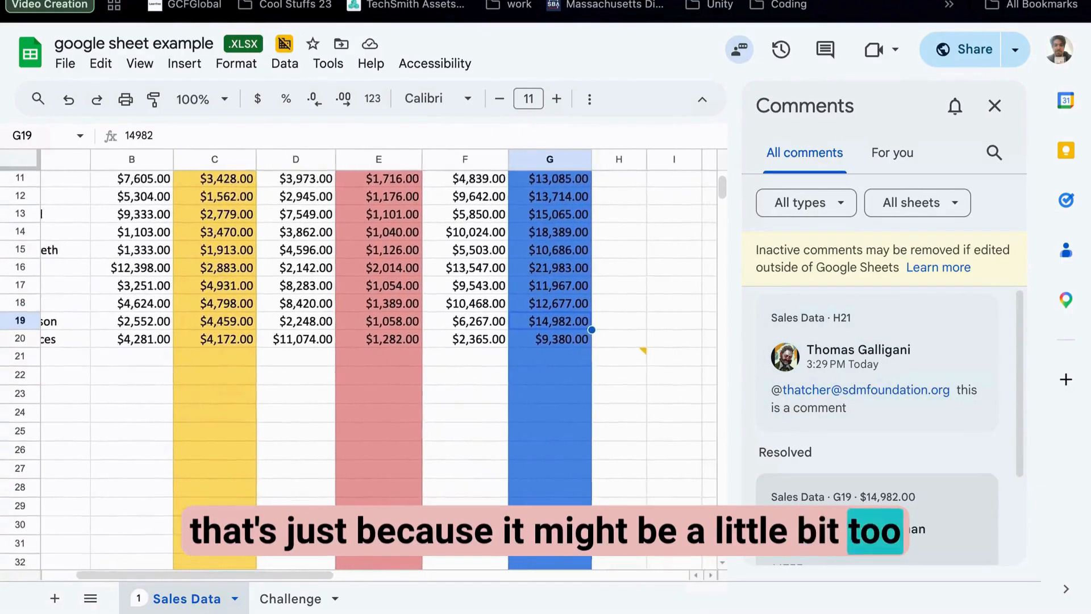
{"action": "scroll", "coordinate": [694, 358], "scroll_direction": "up", "scroll_amount": 1}
{"action": "scroll", "coordinate": [364, 358], "scroll_direction": "up", "scroll_amount": 5}
{"action": "scroll", "coordinate": [364, 358], "scroll_direction": "left", "scroll_amount": 1}
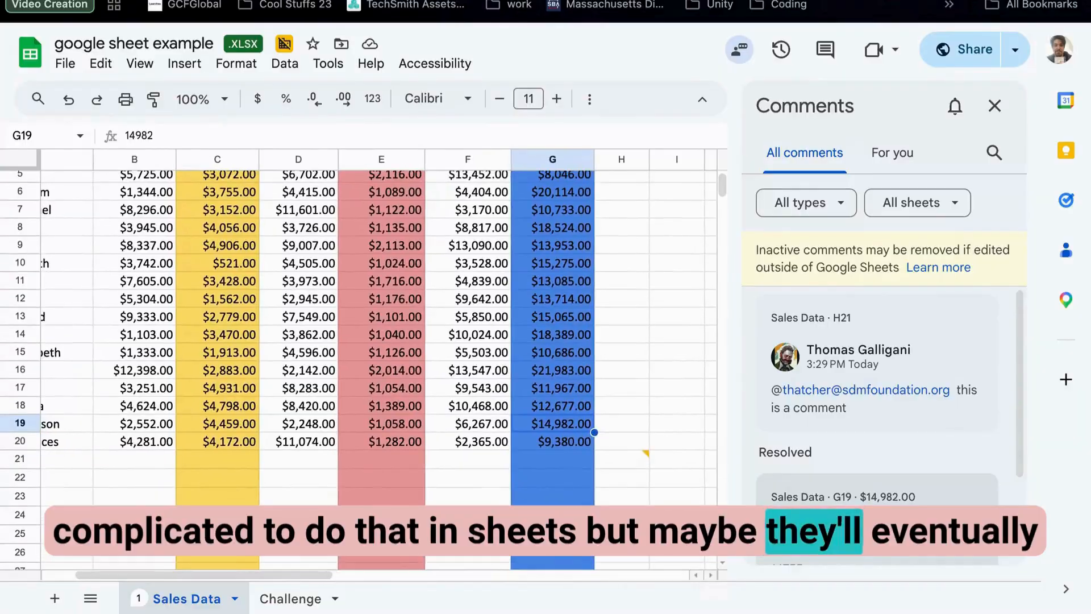
{"action": "scroll", "coordinate": [705, 364], "scroll_direction": "down", "scroll_amount": 2}
{"action": "scroll", "coordinate": [705, 363], "scroll_direction": "left", "scroll_amount": 1}
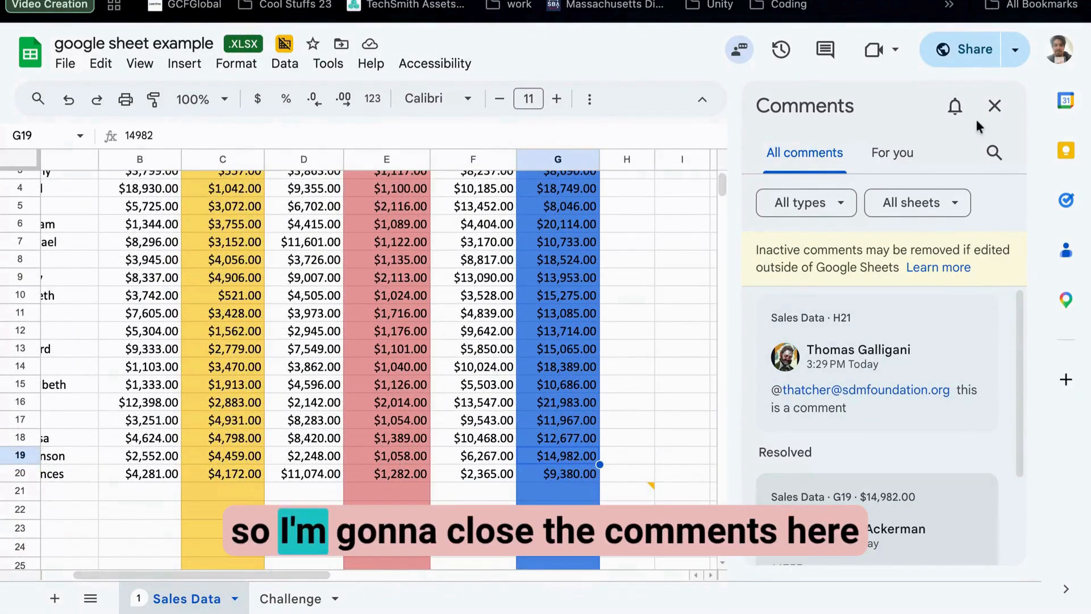
Close the comments list and return to the beginning of the Sales Data sheet.
{"action": "left_click", "coordinate": [995, 105]}
{"action": "scroll", "coordinate": [672, 315], "scroll_direction": "up", "scroll_amount": 4}
{"action": "scroll", "coordinate": [672, 315], "scroll_direction": "left", "scroll_amount": 2}
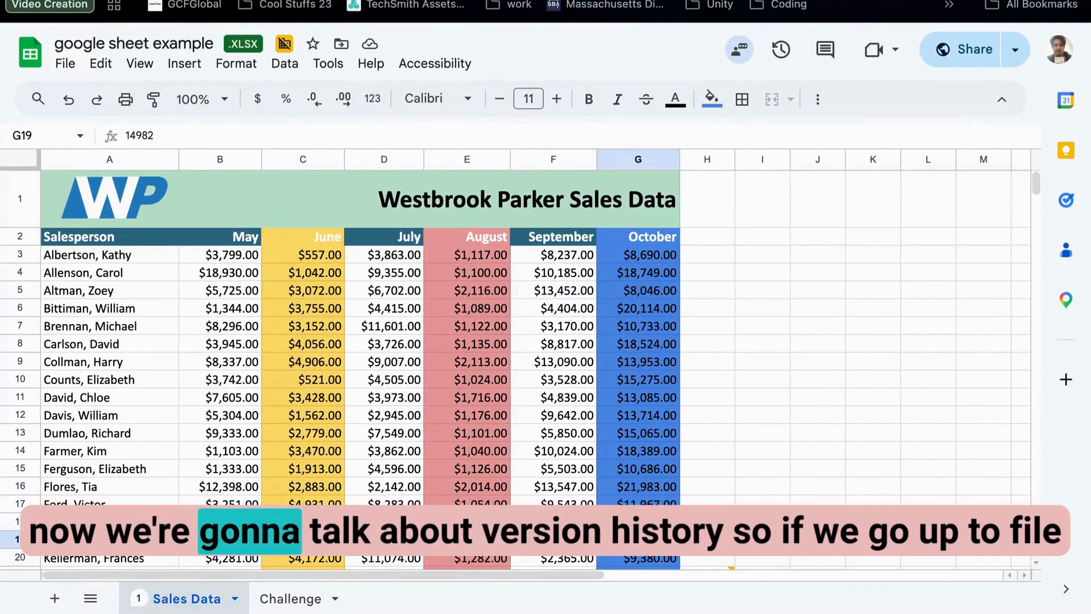
Open the file's version history and view the changes in the April 7, 1:14 PM version above Red and Blue.
{"action": "left_click", "coordinate": [65, 65]}
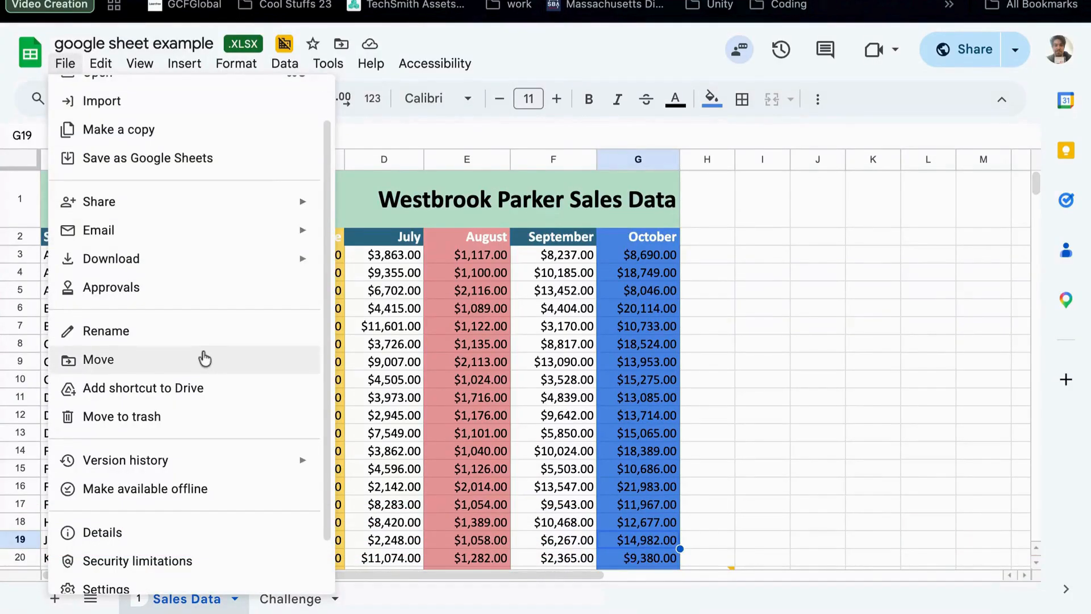
{"action": "scroll", "coordinate": [205, 358], "scroll_direction": "down", "scroll_amount": 2}
{"action": "mouse_move", "coordinate": [200, 414]}
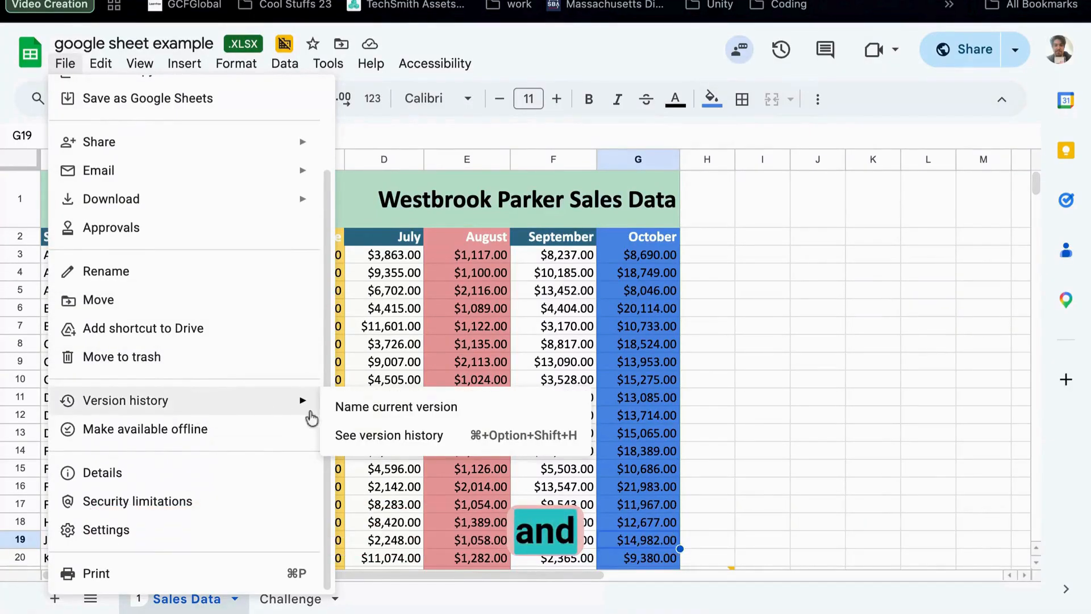
{"action": "left_click", "coordinate": [397, 441]}
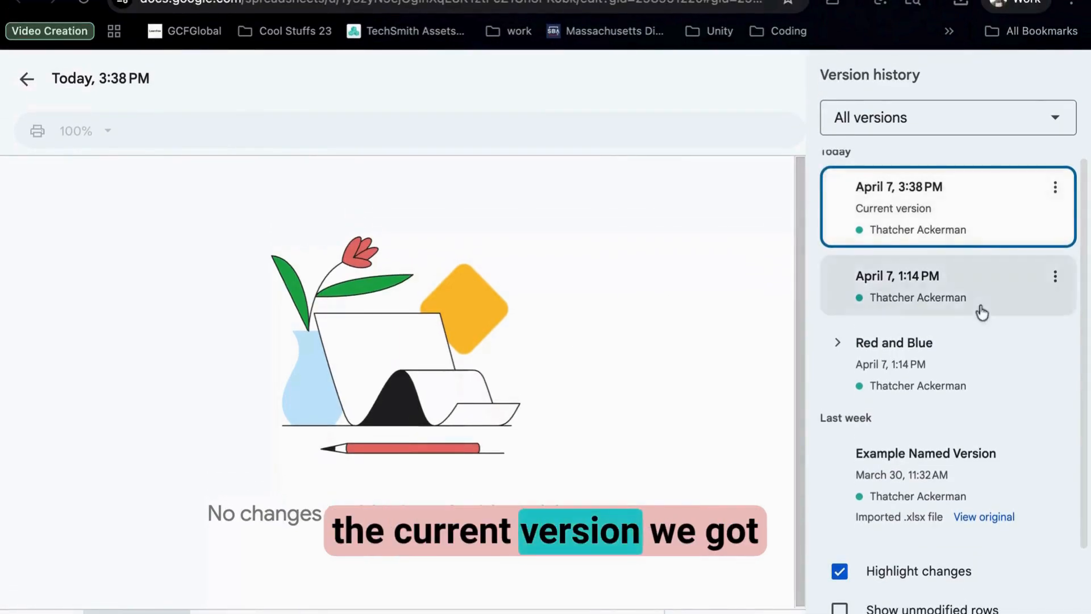
{"action": "left_click", "coordinate": [963, 305]}
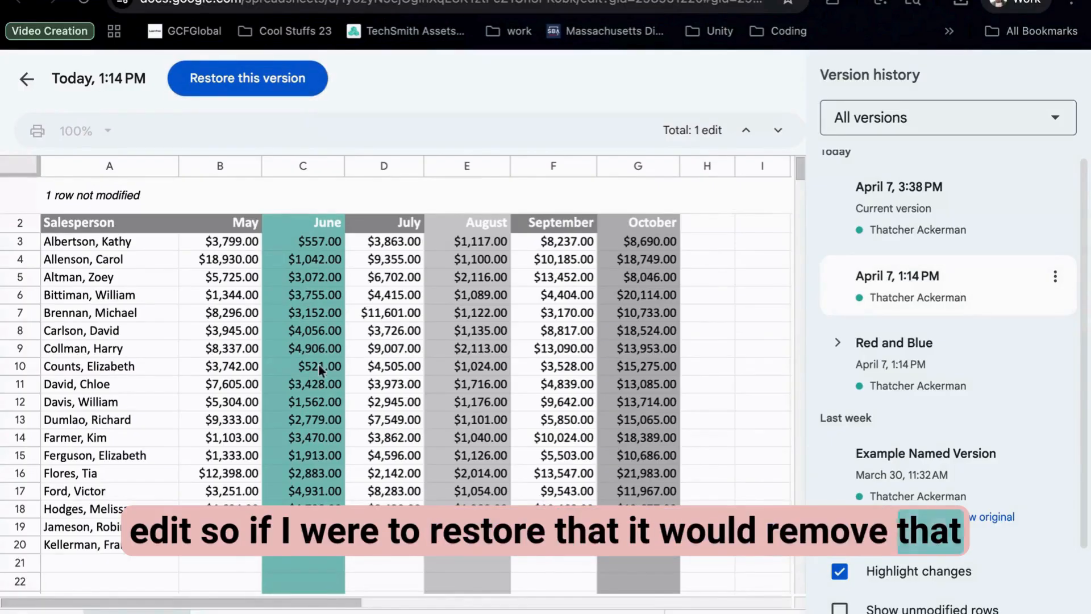
Compare the named version Red and Blue with the unnamed April 7, 1:14 PM version, ending on Red and Blue.
{"action": "left_click", "coordinate": [979, 375]}
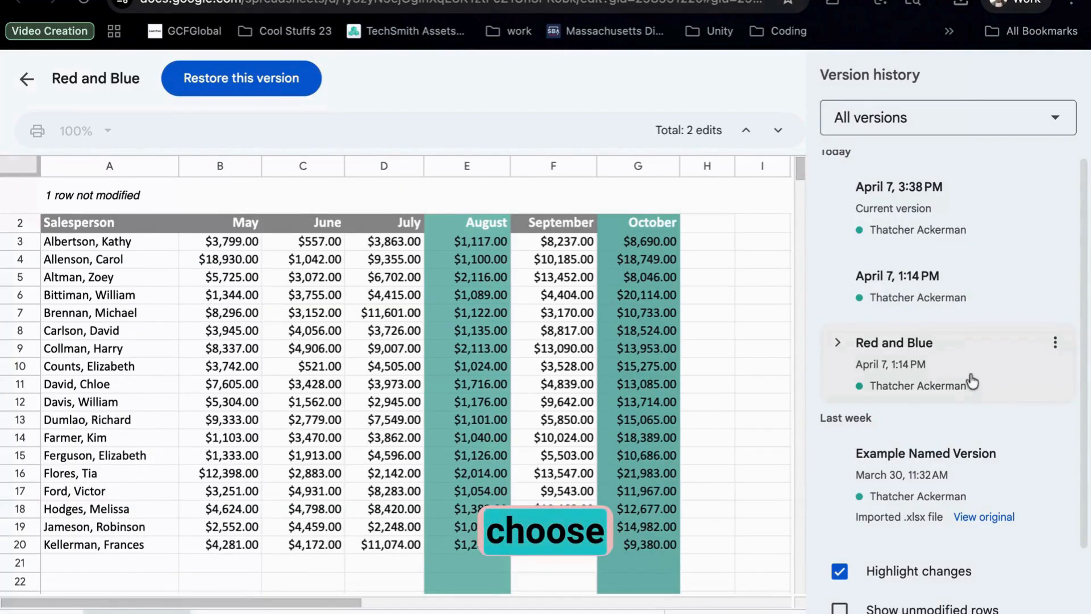
{"action": "left_click", "coordinate": [970, 297]}
{"action": "left_click", "coordinate": [971, 385]}
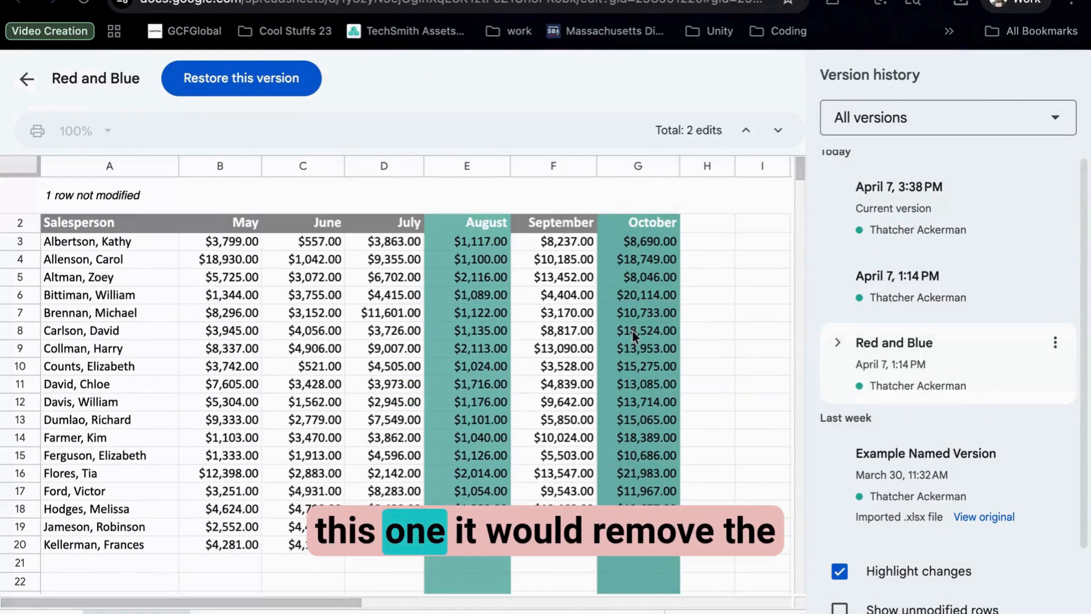
{"action": "scroll", "coordinate": [652, 341], "scroll_direction": "down", "scroll_amount": 2}
{"action": "scroll", "coordinate": [634, 336], "scroll_direction": "up", "scroll_amount": 2}
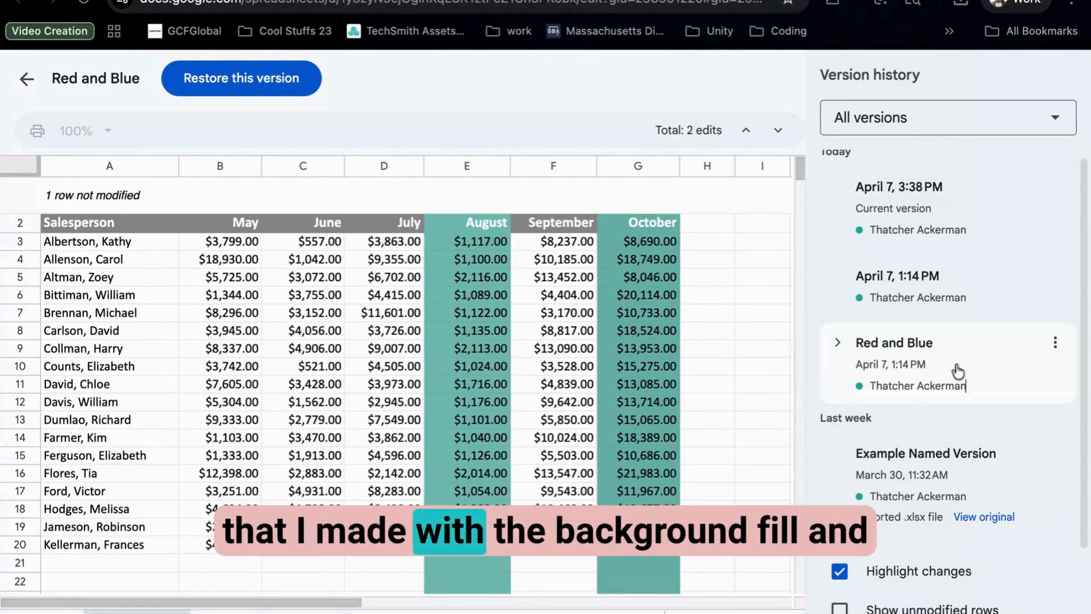
View the Example Named Version from March 30, 11:32 AM, and check its original imported .xlsx file.
{"action": "left_click", "coordinate": [941, 483]}
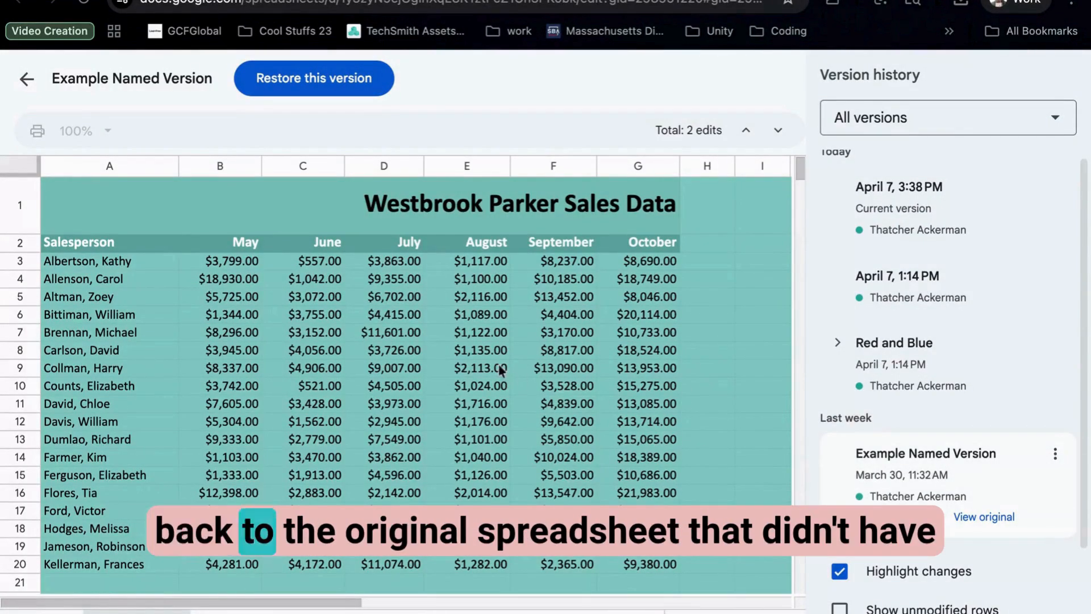
{"action": "scroll", "coordinate": [561, 385], "scroll_direction": "down", "scroll_amount": 2}
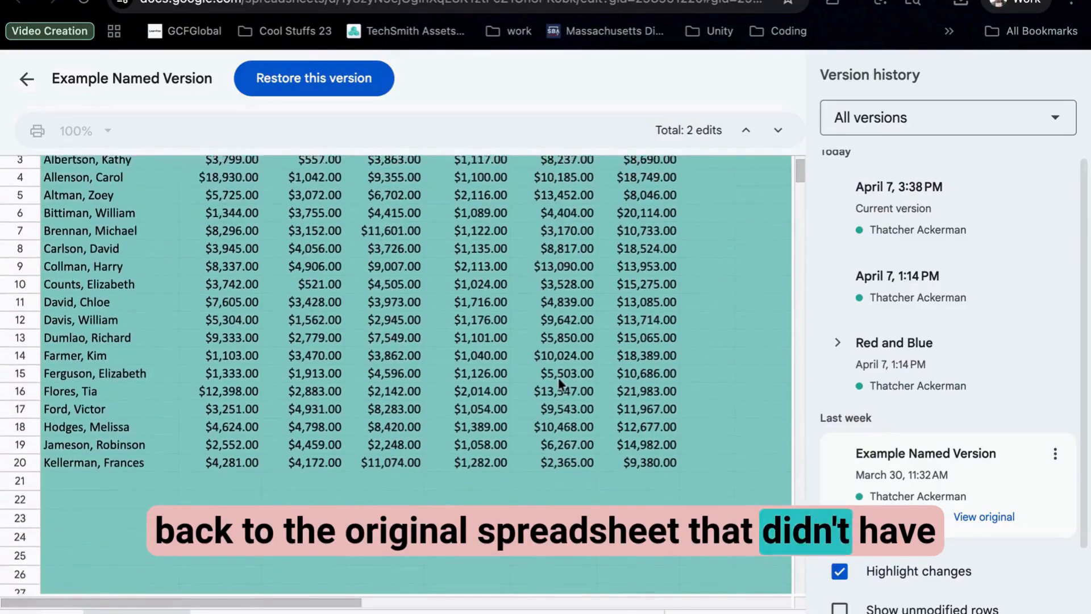
{"action": "scroll", "coordinate": [562, 385], "scroll_direction": "up", "scroll_amount": 2}
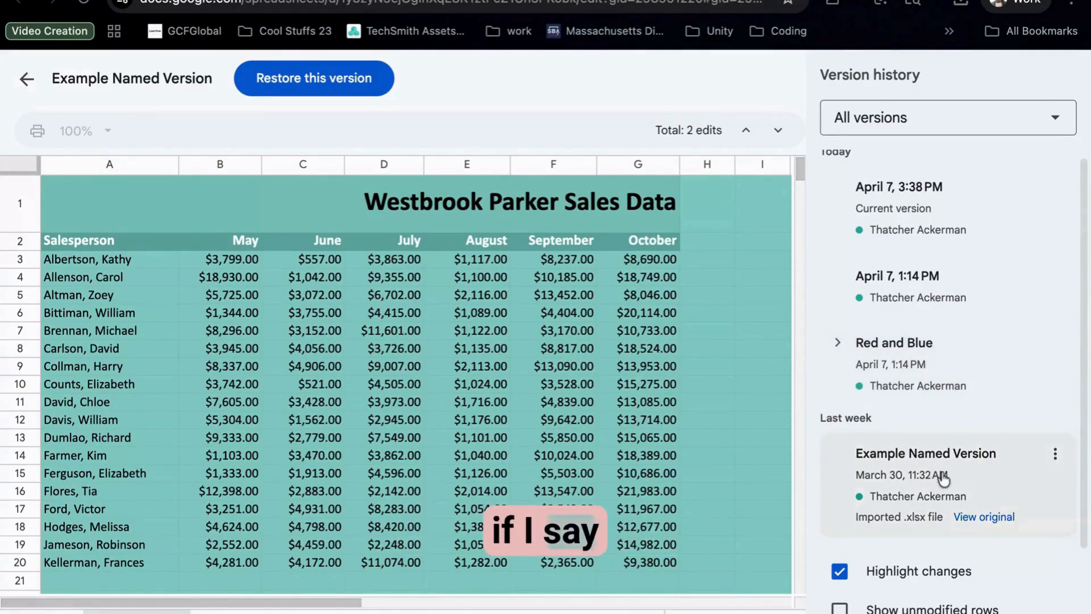
{"action": "left_click", "coordinate": [986, 518]}
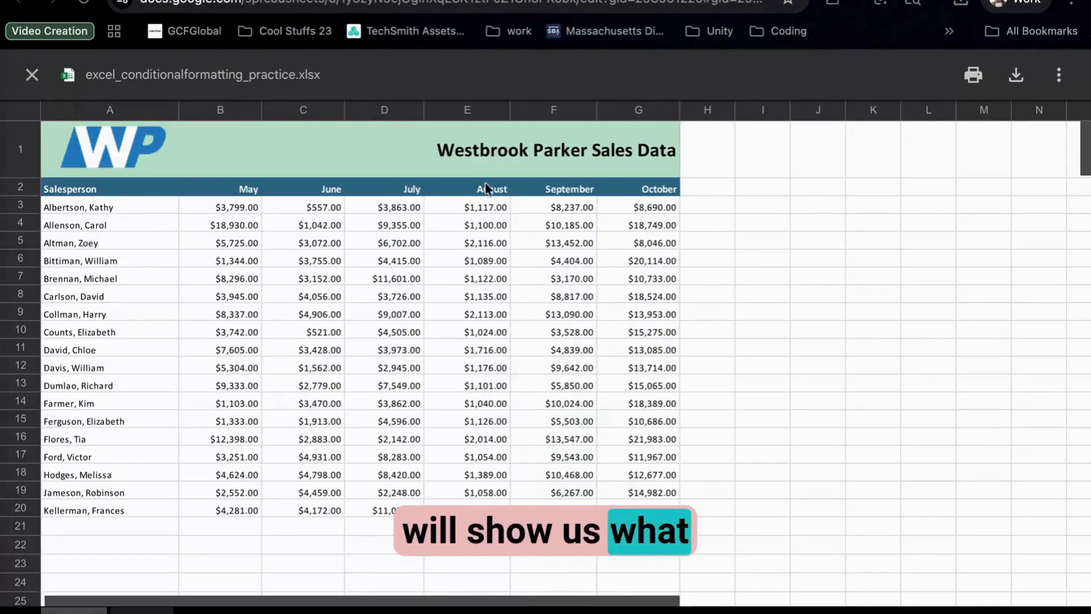
{"action": "left_click", "coordinate": [33, 77]}
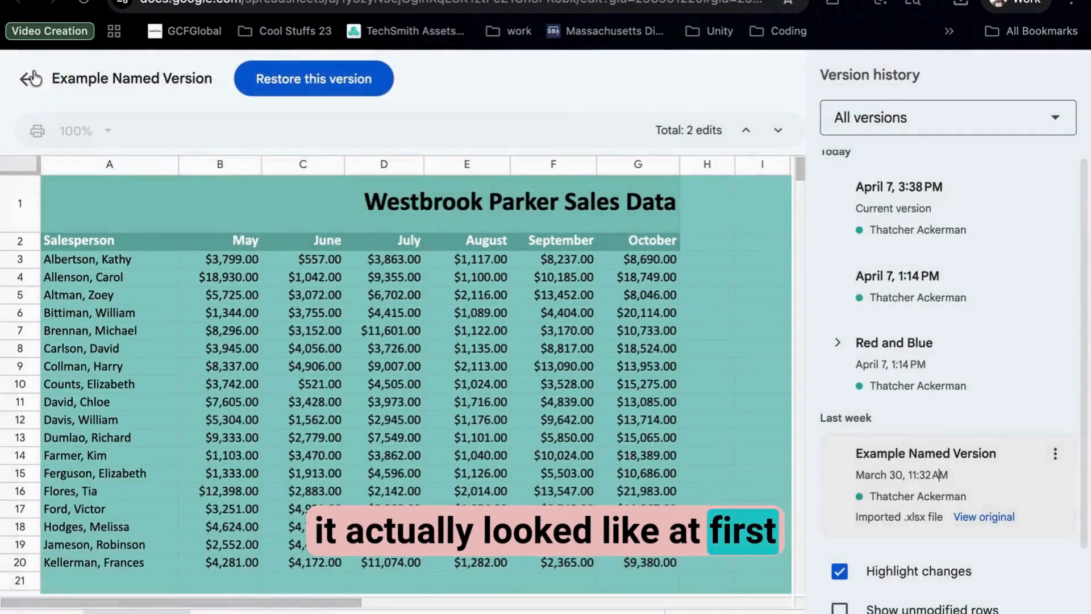
Leave the version history and look over the filled June, August and October columns in the current spreadsheet.
{"action": "left_click", "coordinate": [28, 81]}
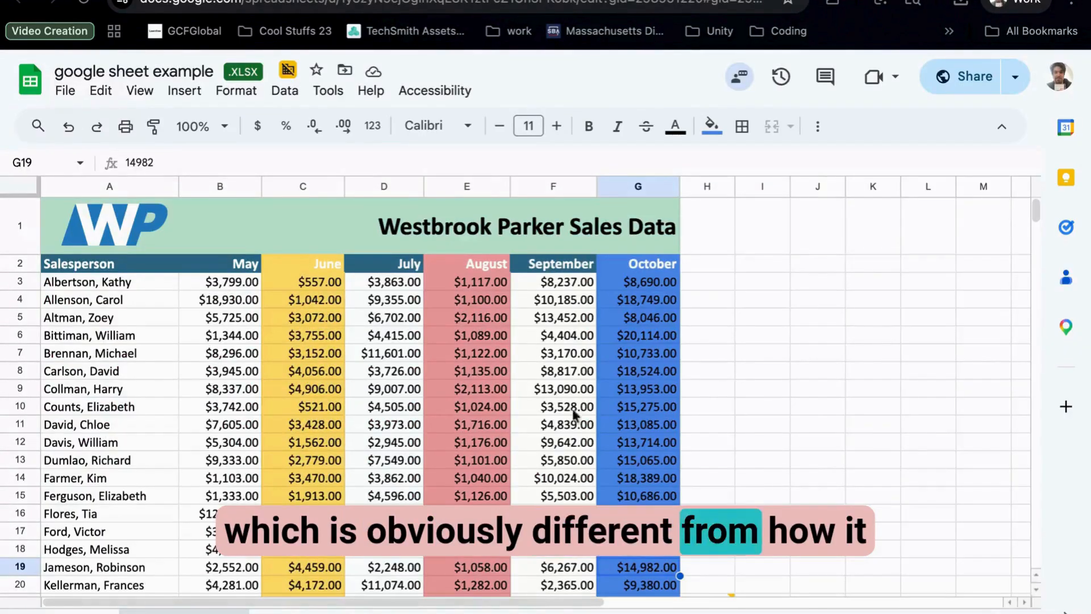
{"action": "scroll", "coordinate": [514, 364], "scroll_direction": "down", "scroll_amount": 2}
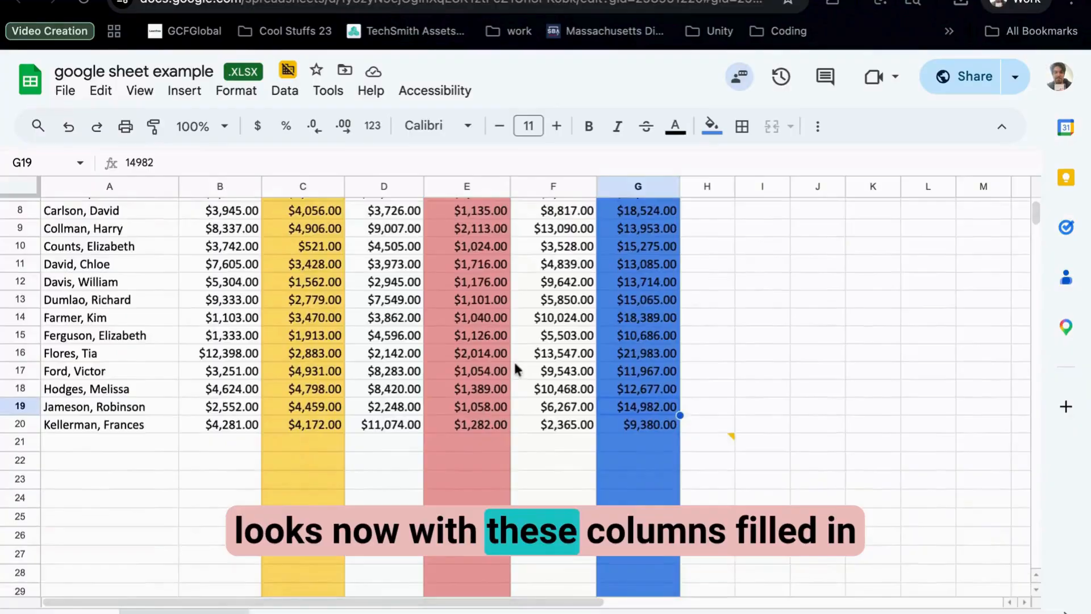
{"action": "scroll", "coordinate": [515, 364], "scroll_direction": "up", "scroll_amount": 3}
{"action": "scroll", "coordinate": [515, 364], "scroll_direction": "down", "scroll_amount": 1}
{"action": "scroll", "coordinate": [514, 364], "scroll_direction": "up", "scroll_amount": 1}
{"action": "scroll", "coordinate": [513, 359], "scroll_direction": "up", "scroll_amount": 1}
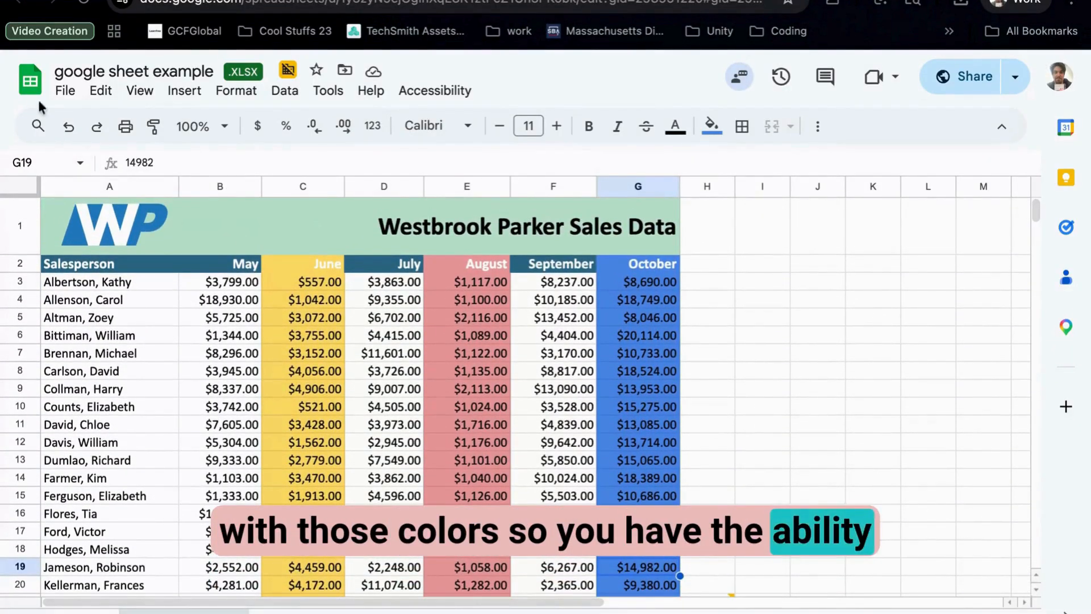
Reopen the file's version history and display the named version Red and Blue.
{"action": "left_click", "coordinate": [64, 92]}
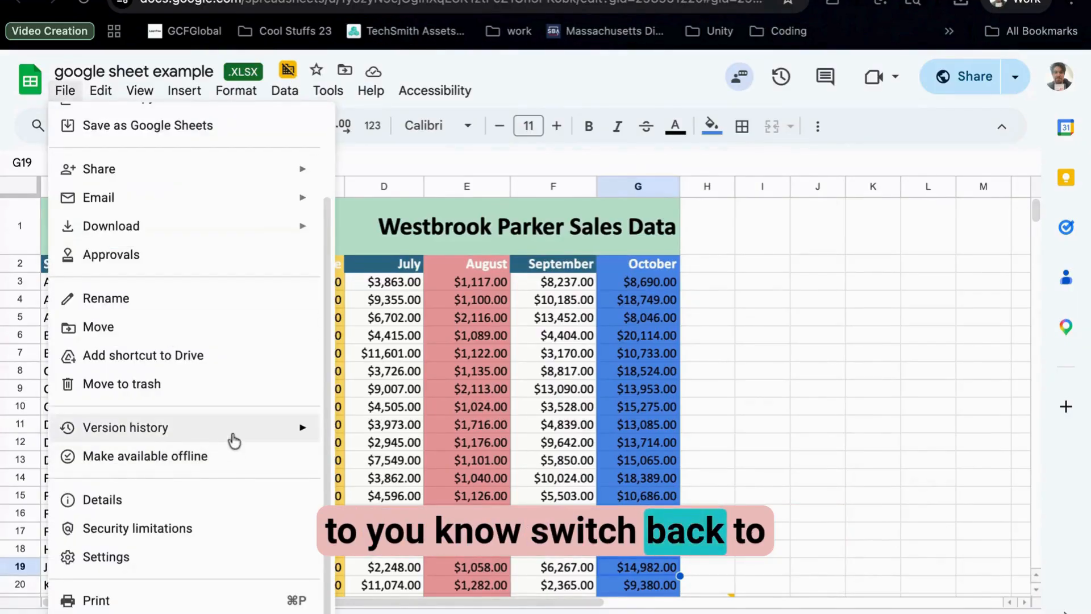
{"action": "mouse_move", "coordinate": [231, 437]}
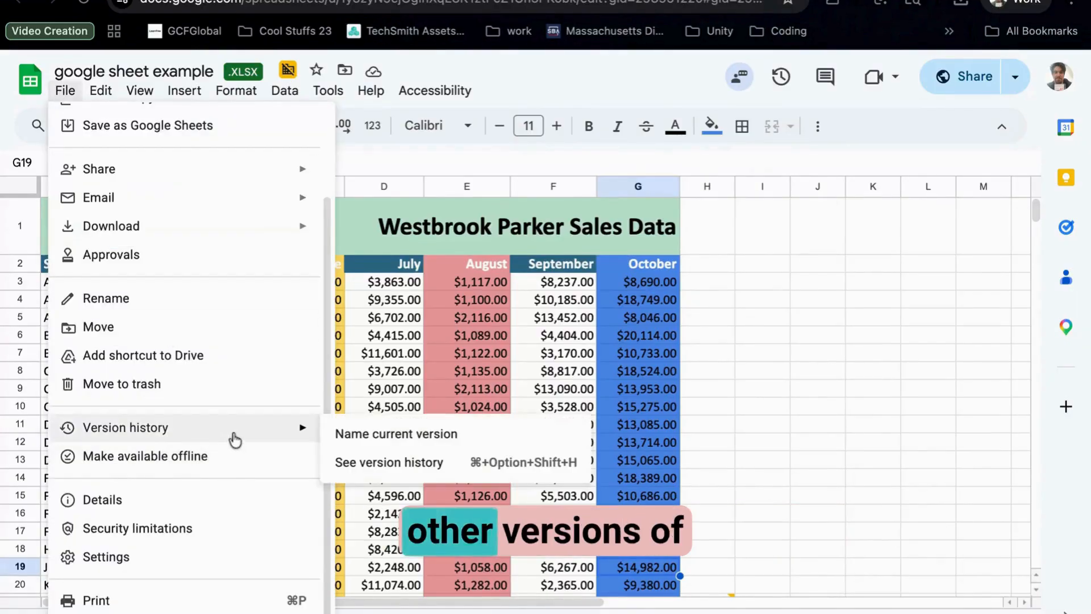
{"action": "left_click", "coordinate": [426, 470]}
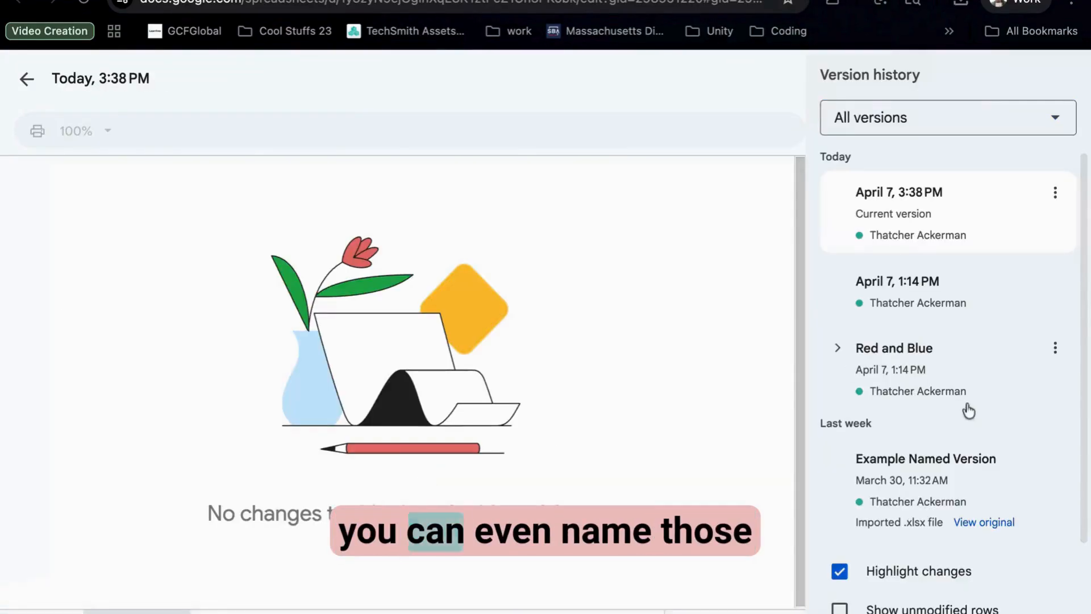
{"action": "left_click", "coordinate": [962, 389]}
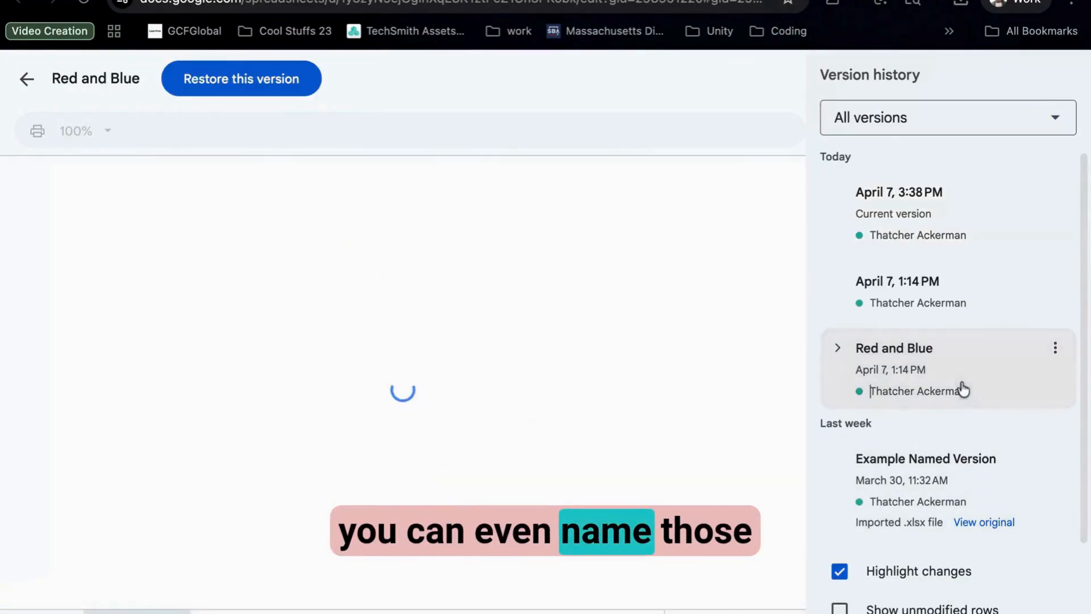